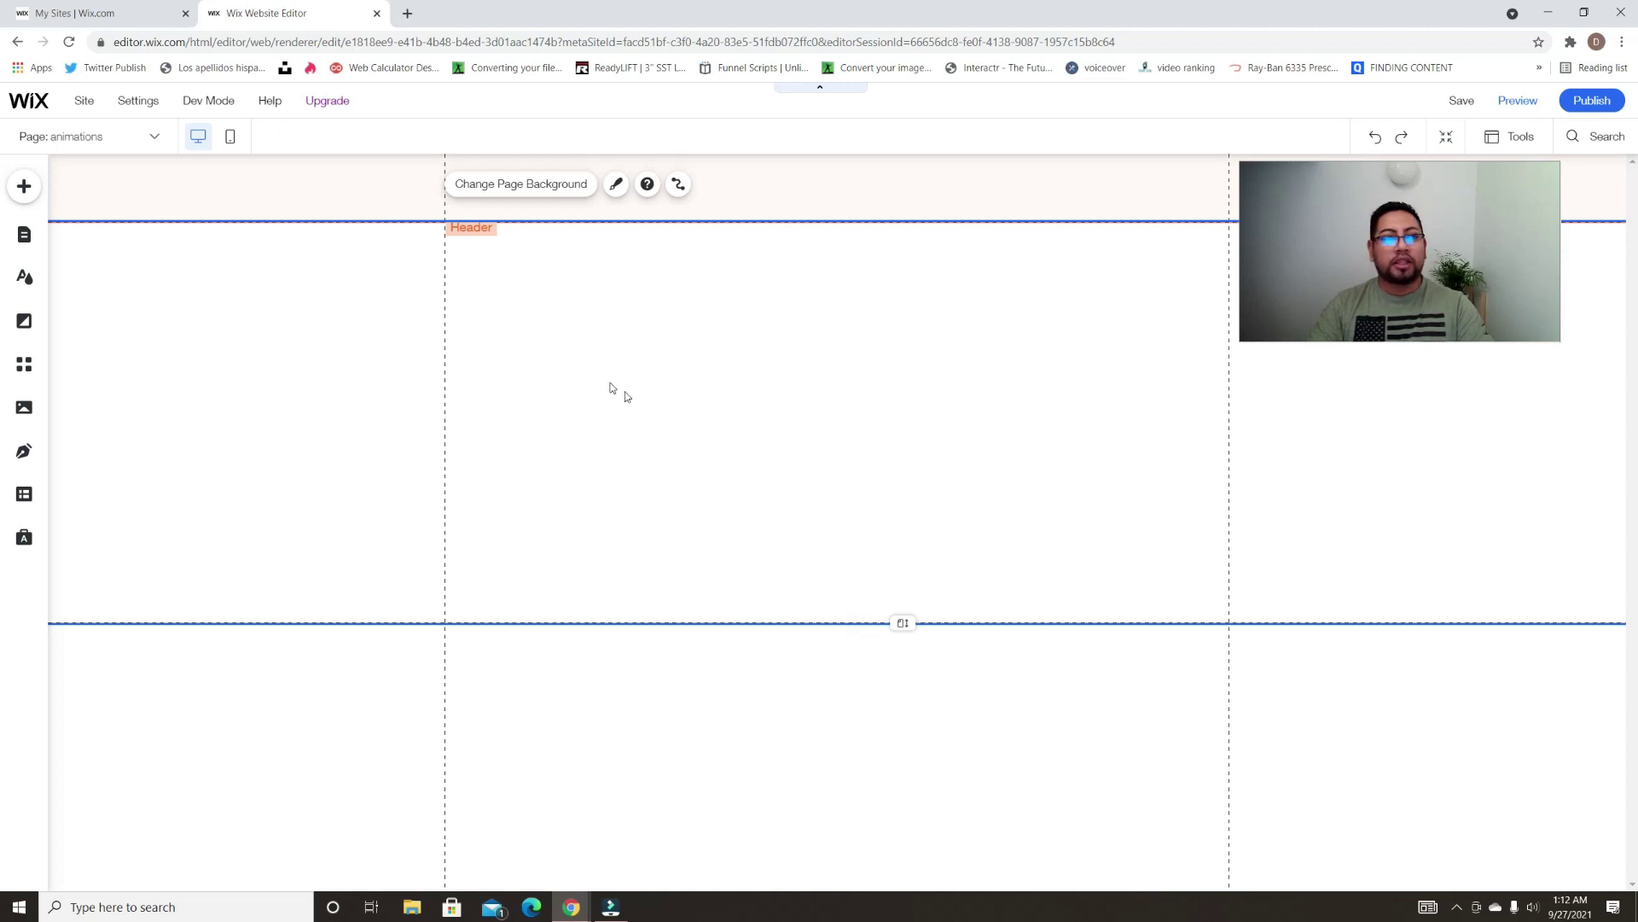
Add a plain light strip from the Classic strip designs to the page
click(22, 185)
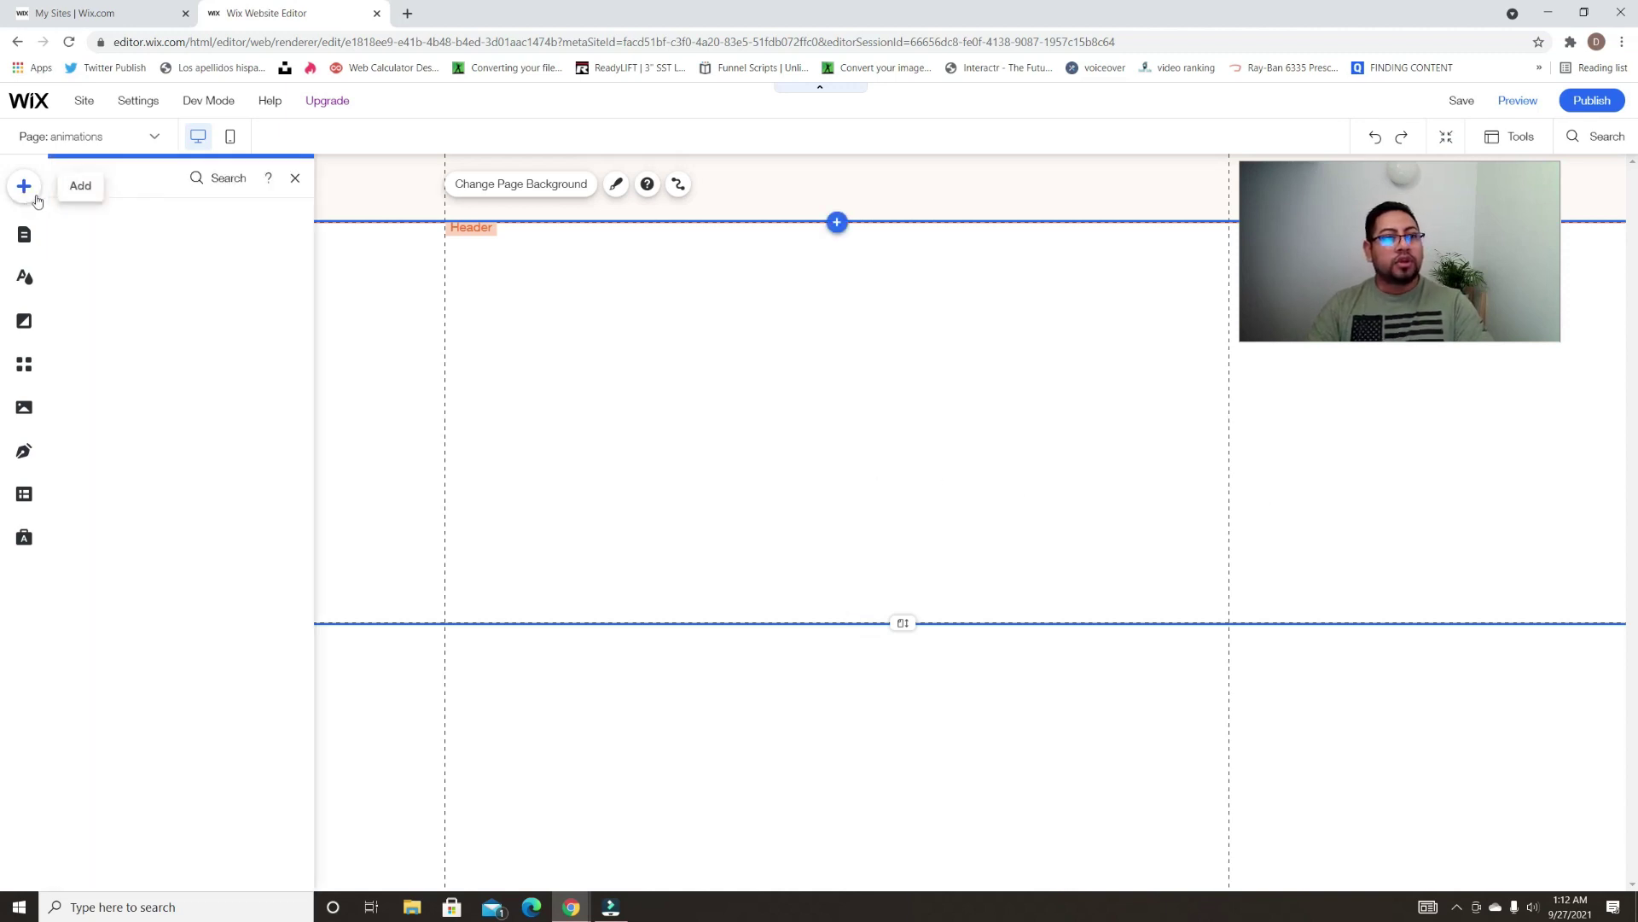
click(83, 277)
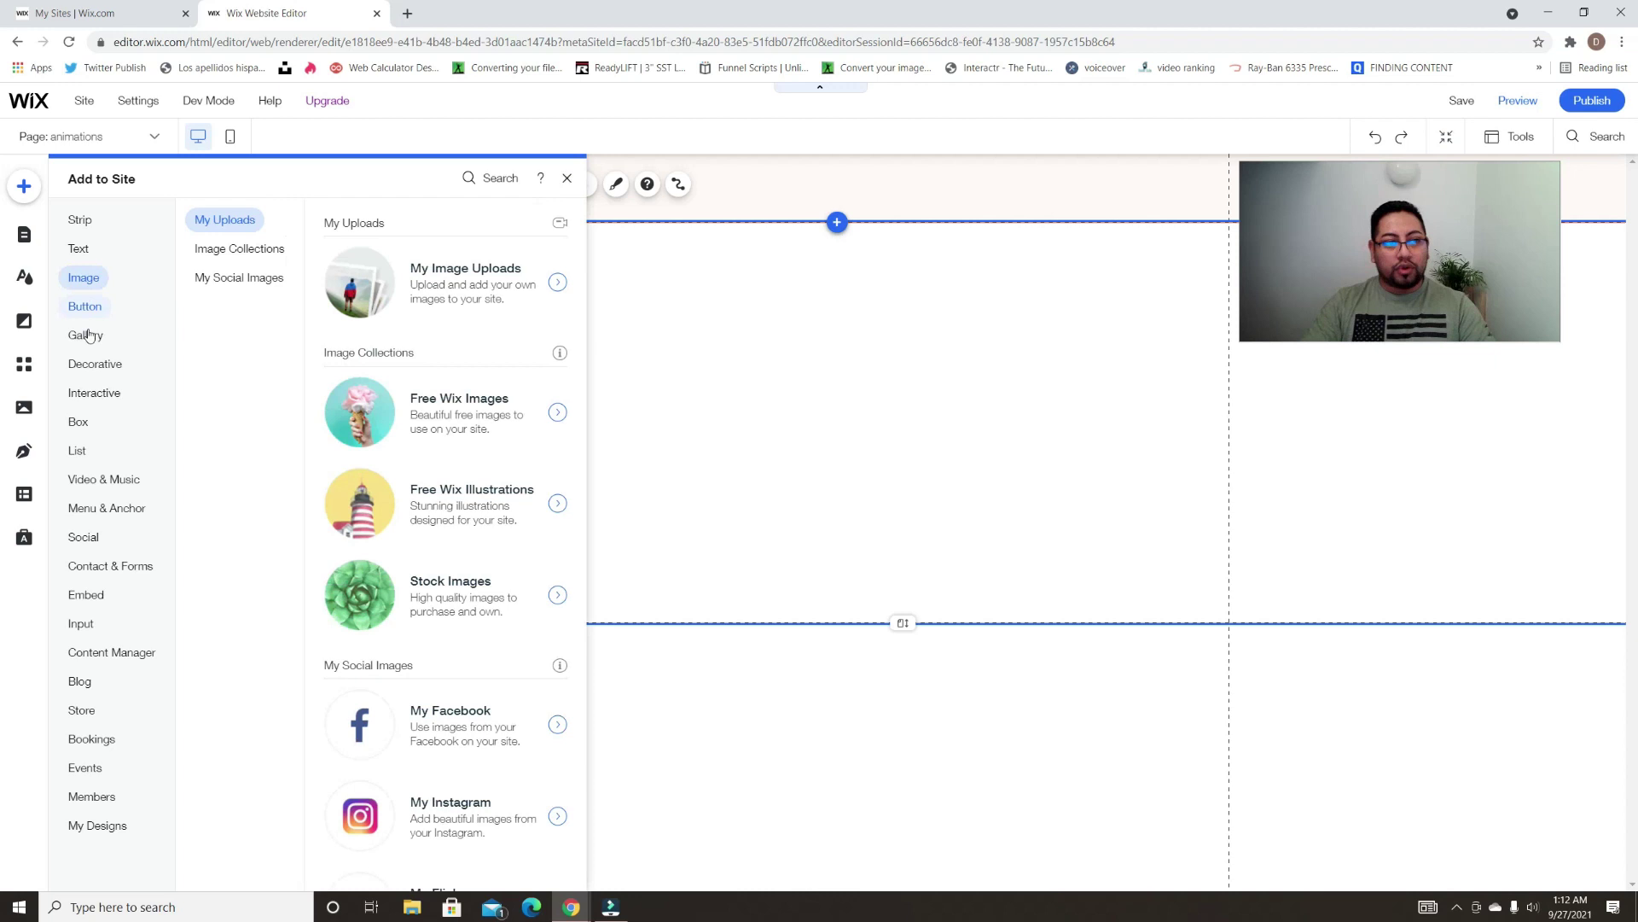
click(80, 224)
drag(398, 386, 790, 402)
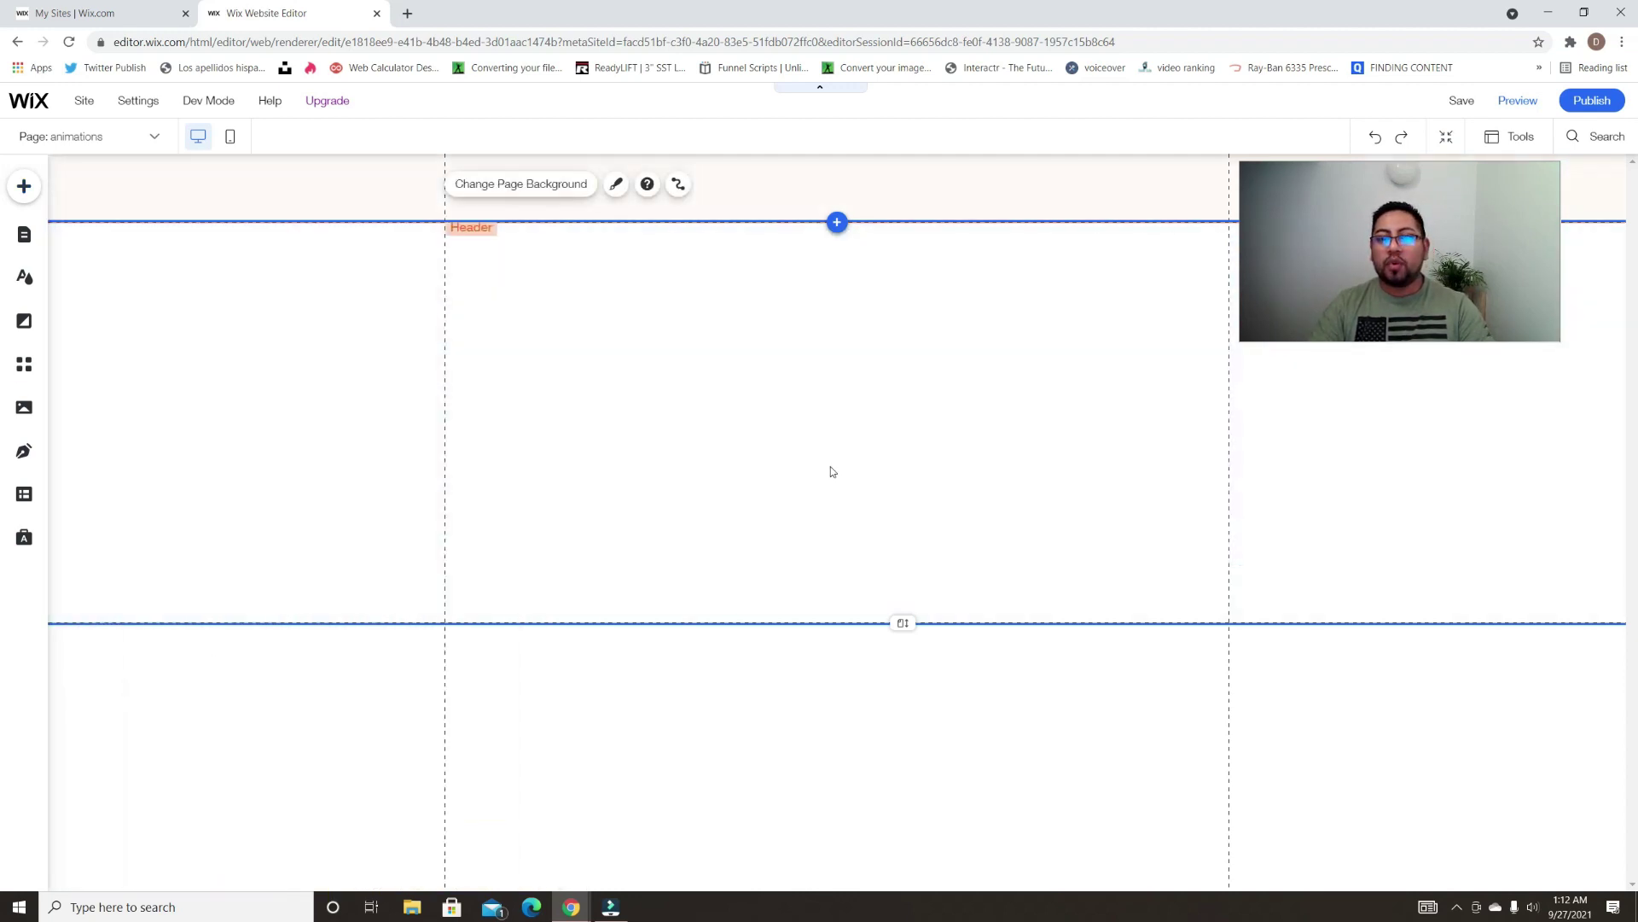
click(832, 471)
Extend the header downwards, then place the strip along the top of the header and shorten it to a narrow band
drag(904, 222, 904, 285)
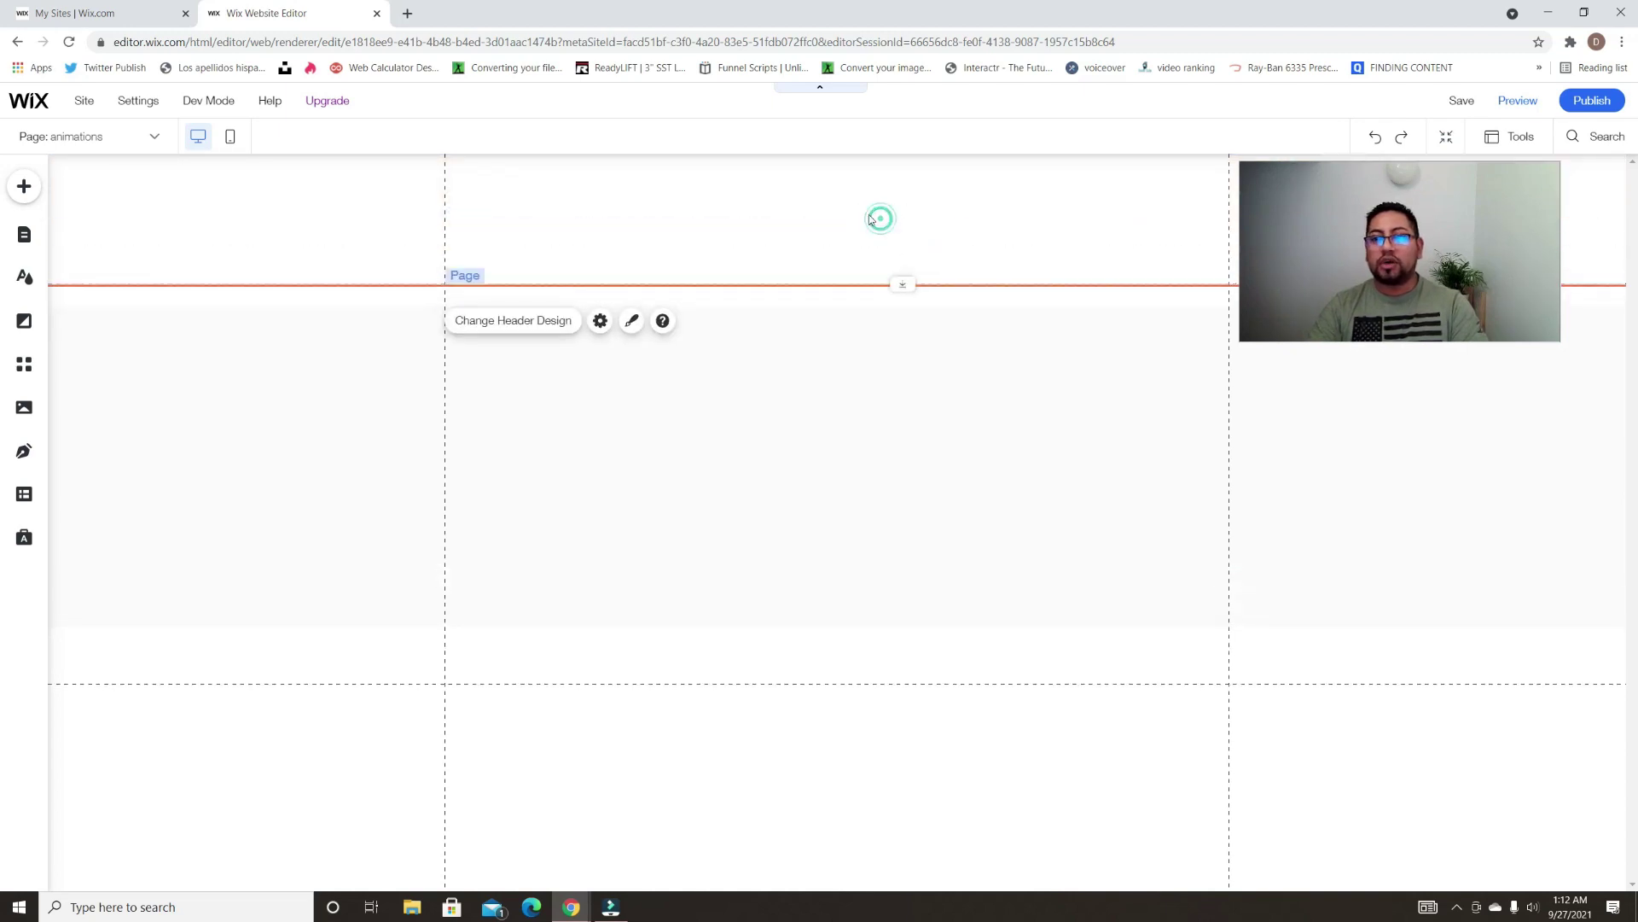
click(866, 447)
drag(909, 627, 952, 201)
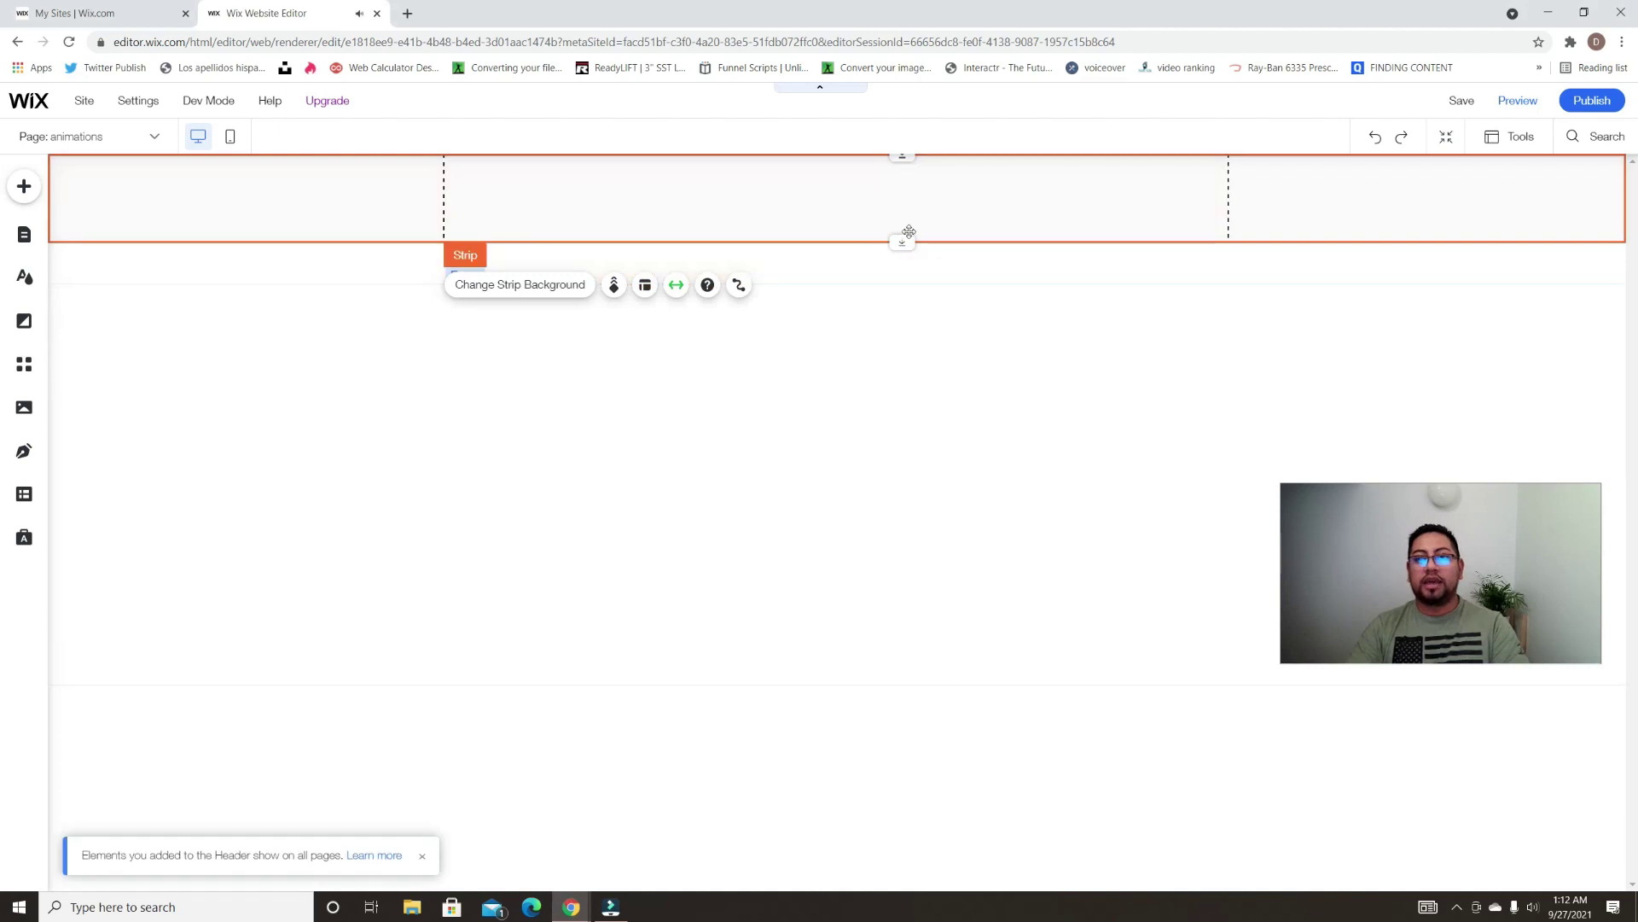
Set the header strip's background to the medium red-orange theme color
click(528, 289)
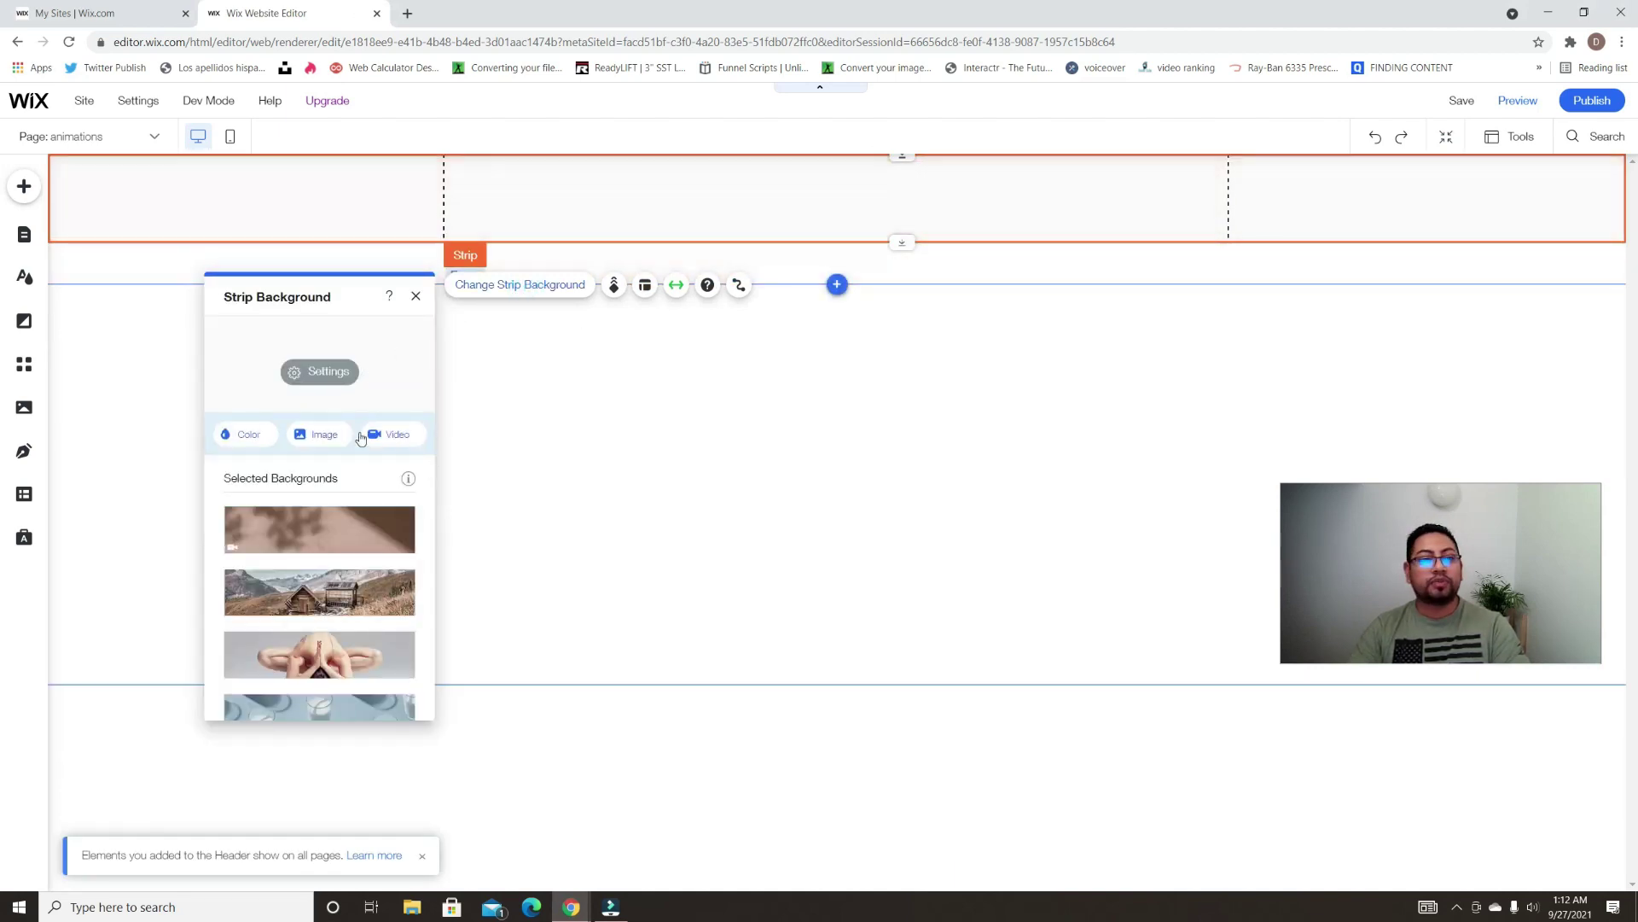
click(254, 437)
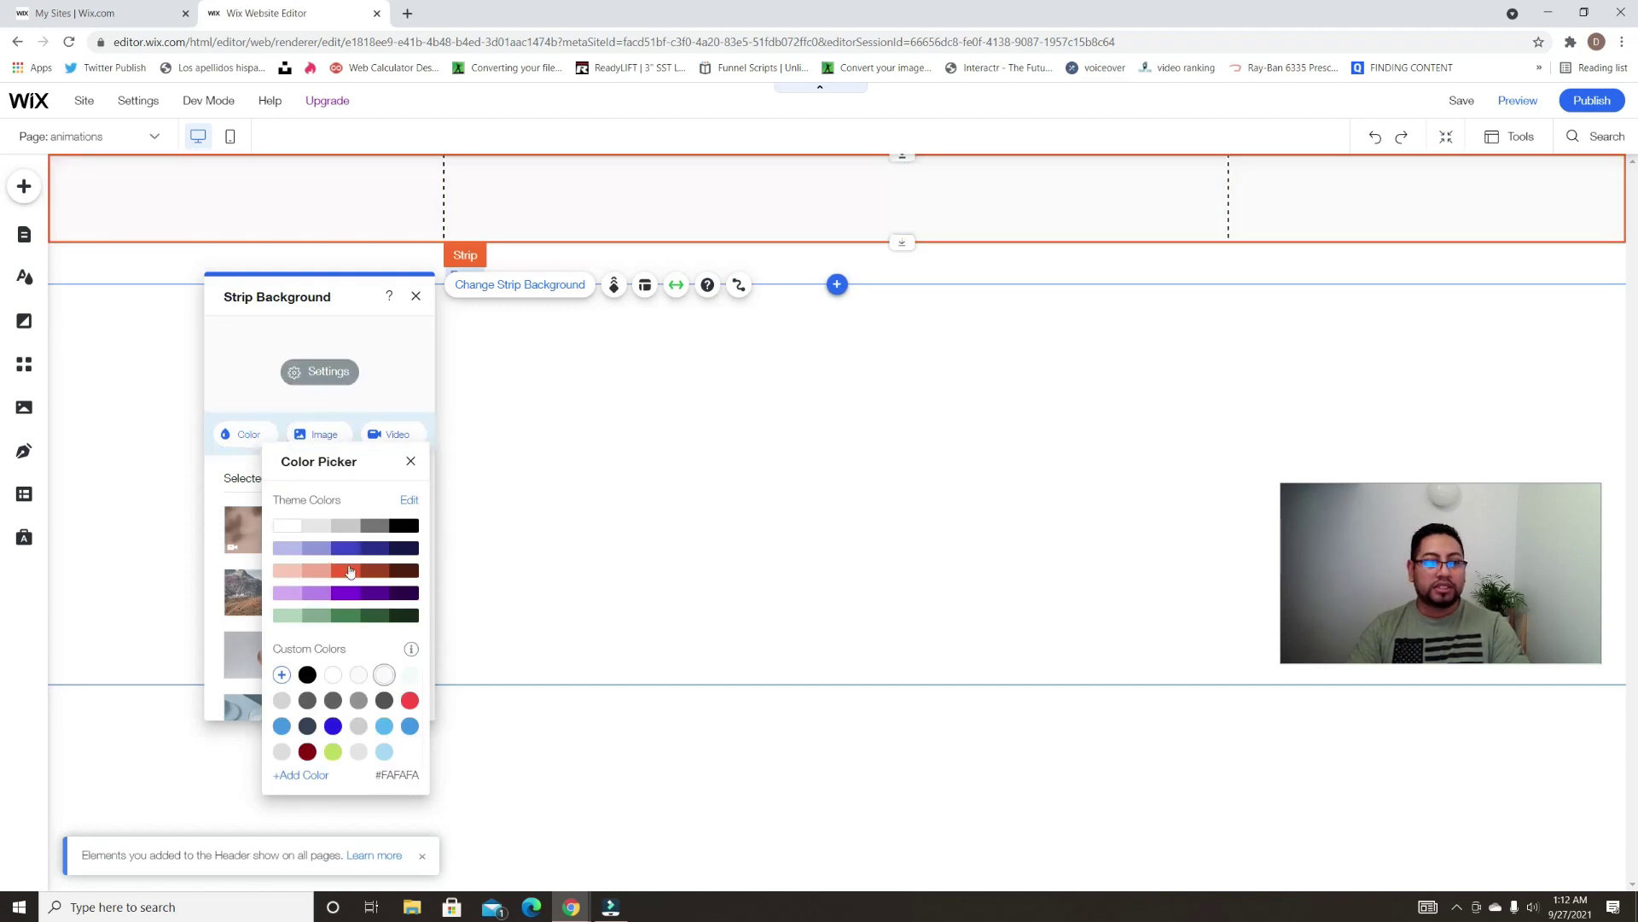
click(350, 570)
click(583, 462)
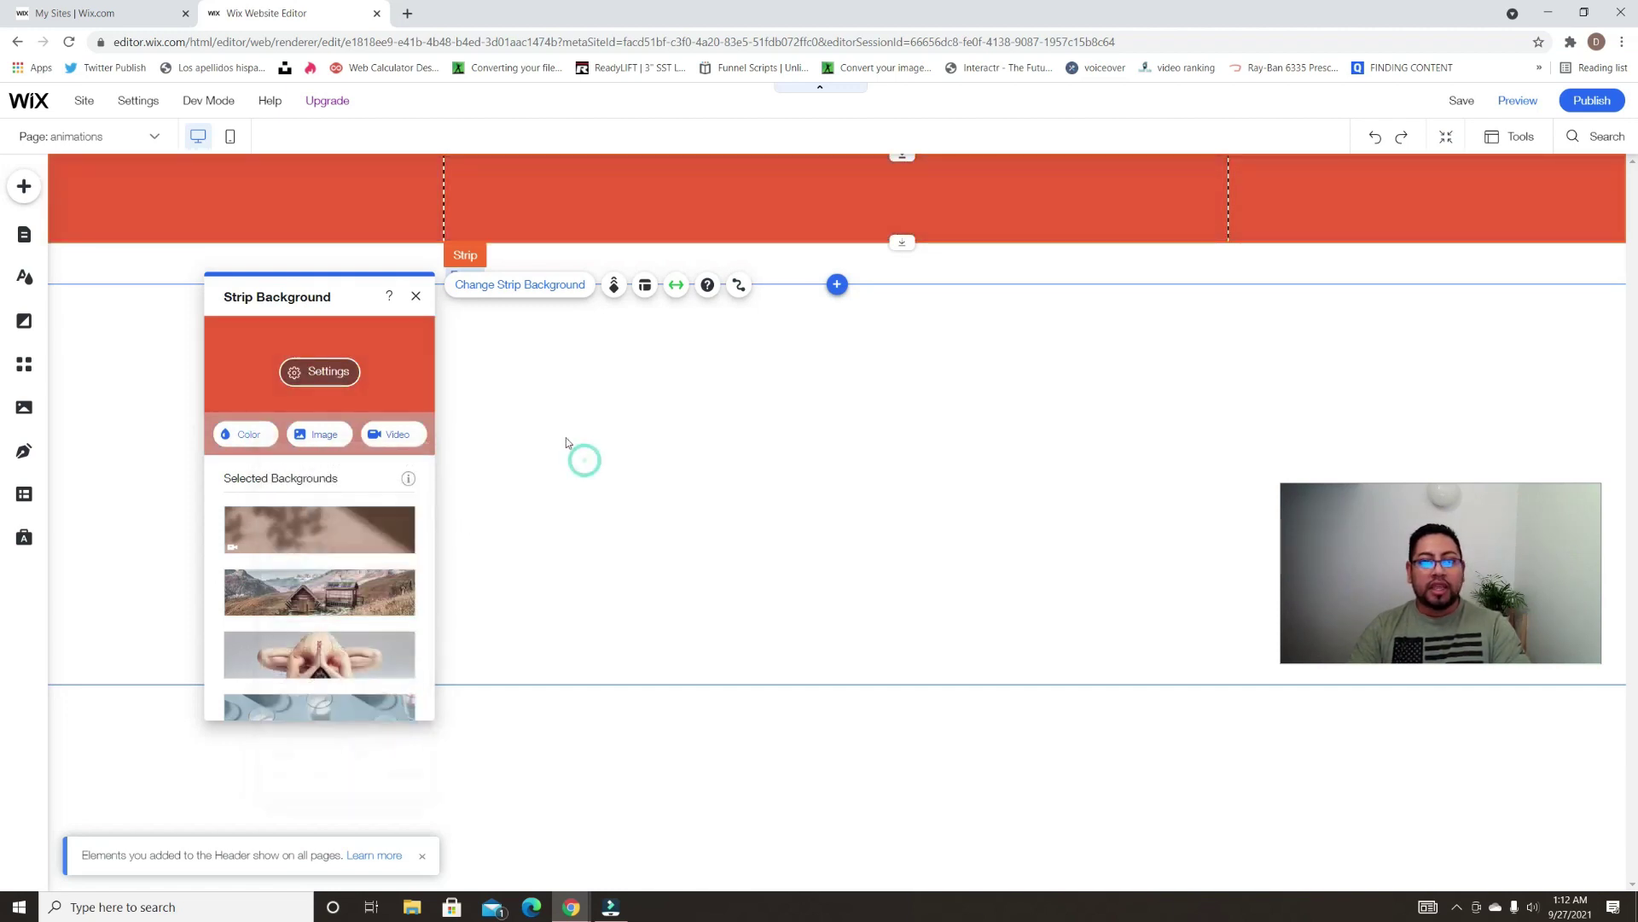
click(415, 293)
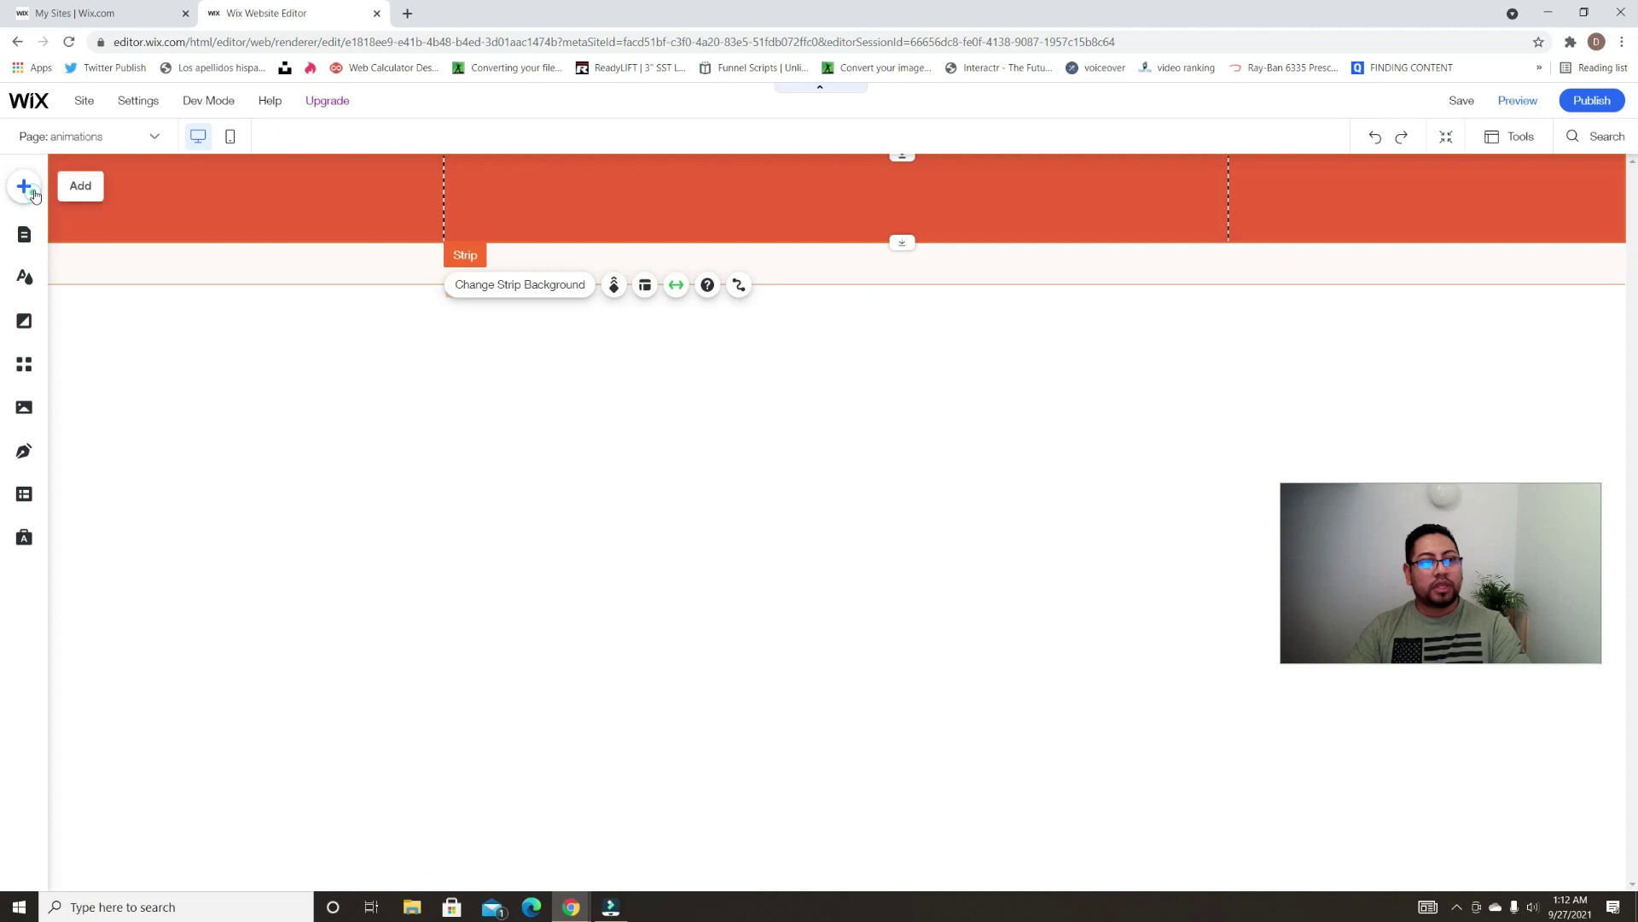
Add the "Fresh Market" box slideshow from the interactive elements to the page
click(24, 187)
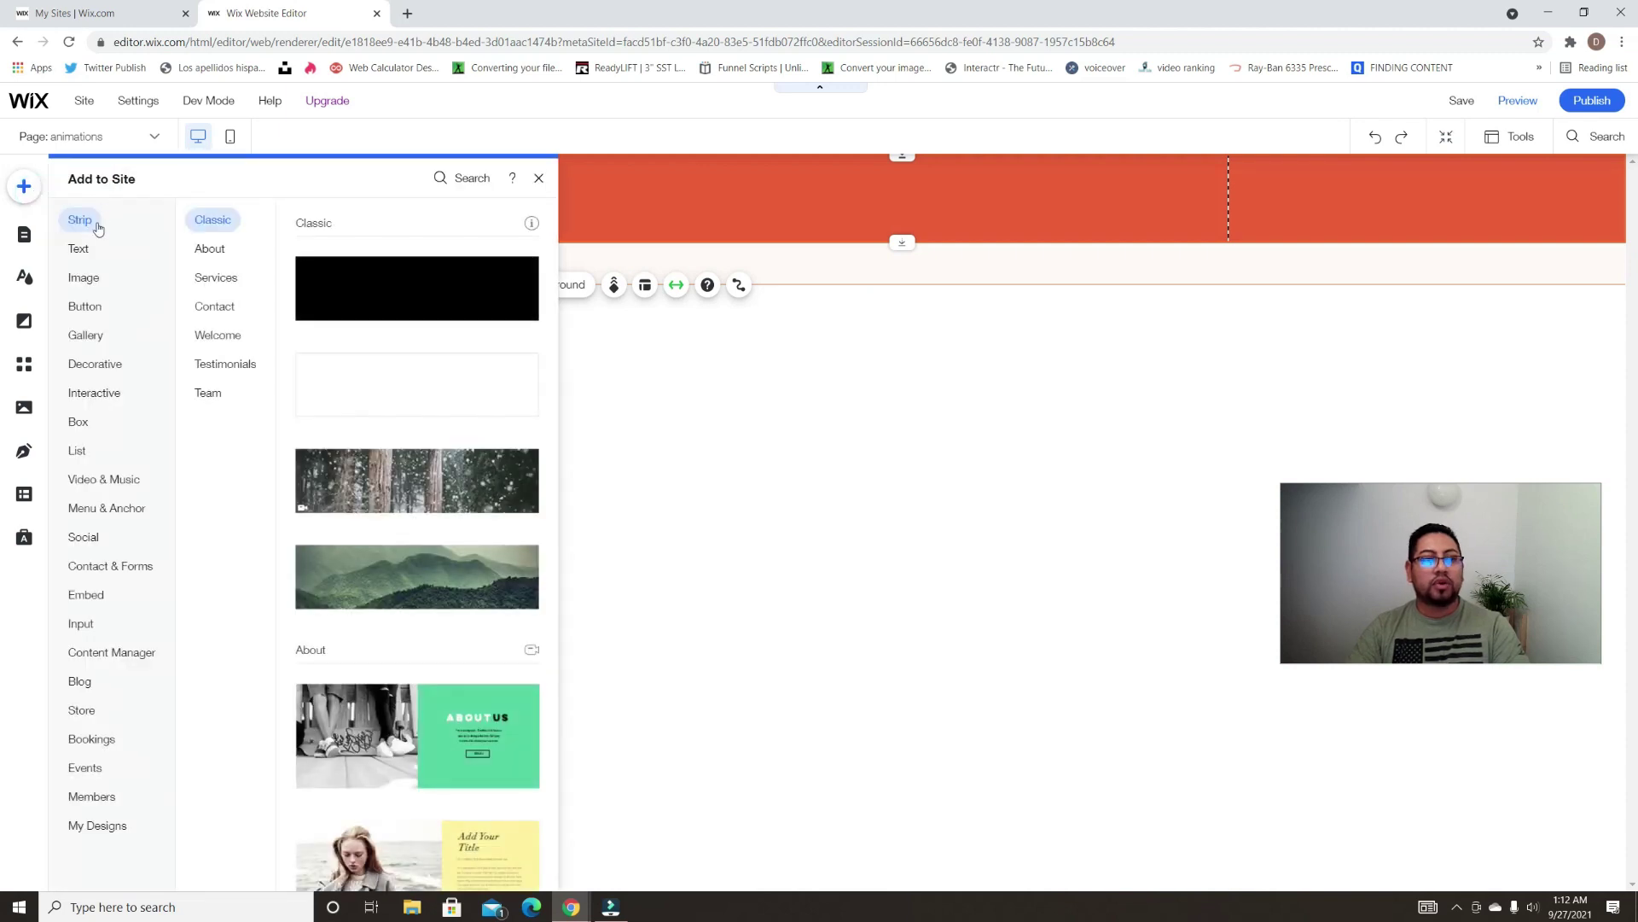
click(93, 399)
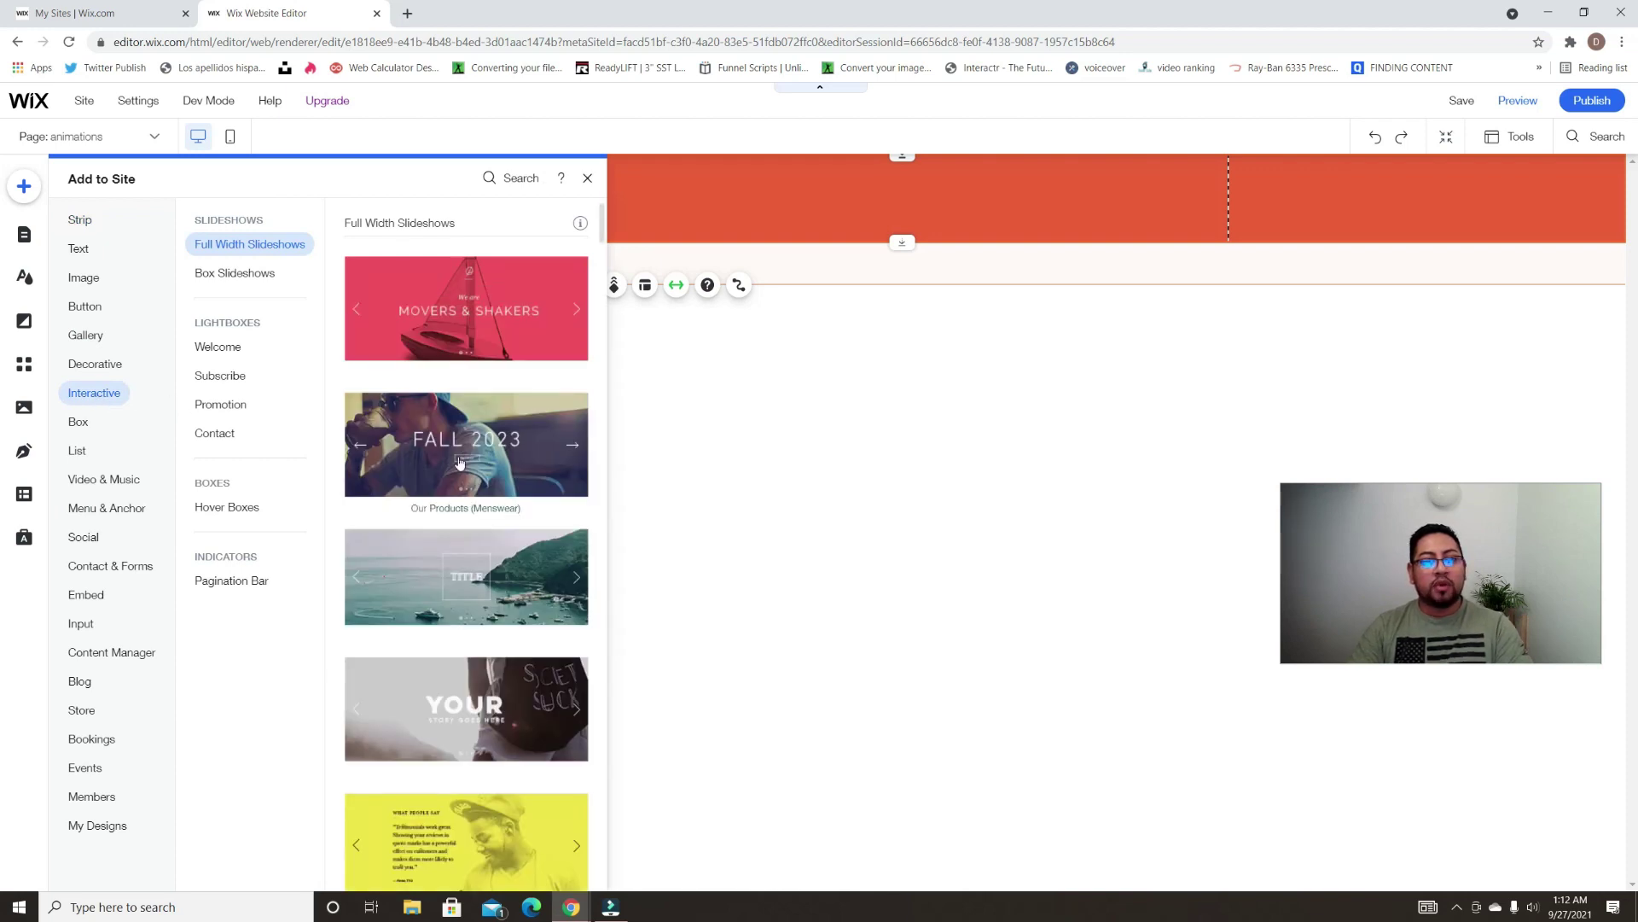
scroll(452, 478, down, 10)
scroll(474, 525, down, 7)
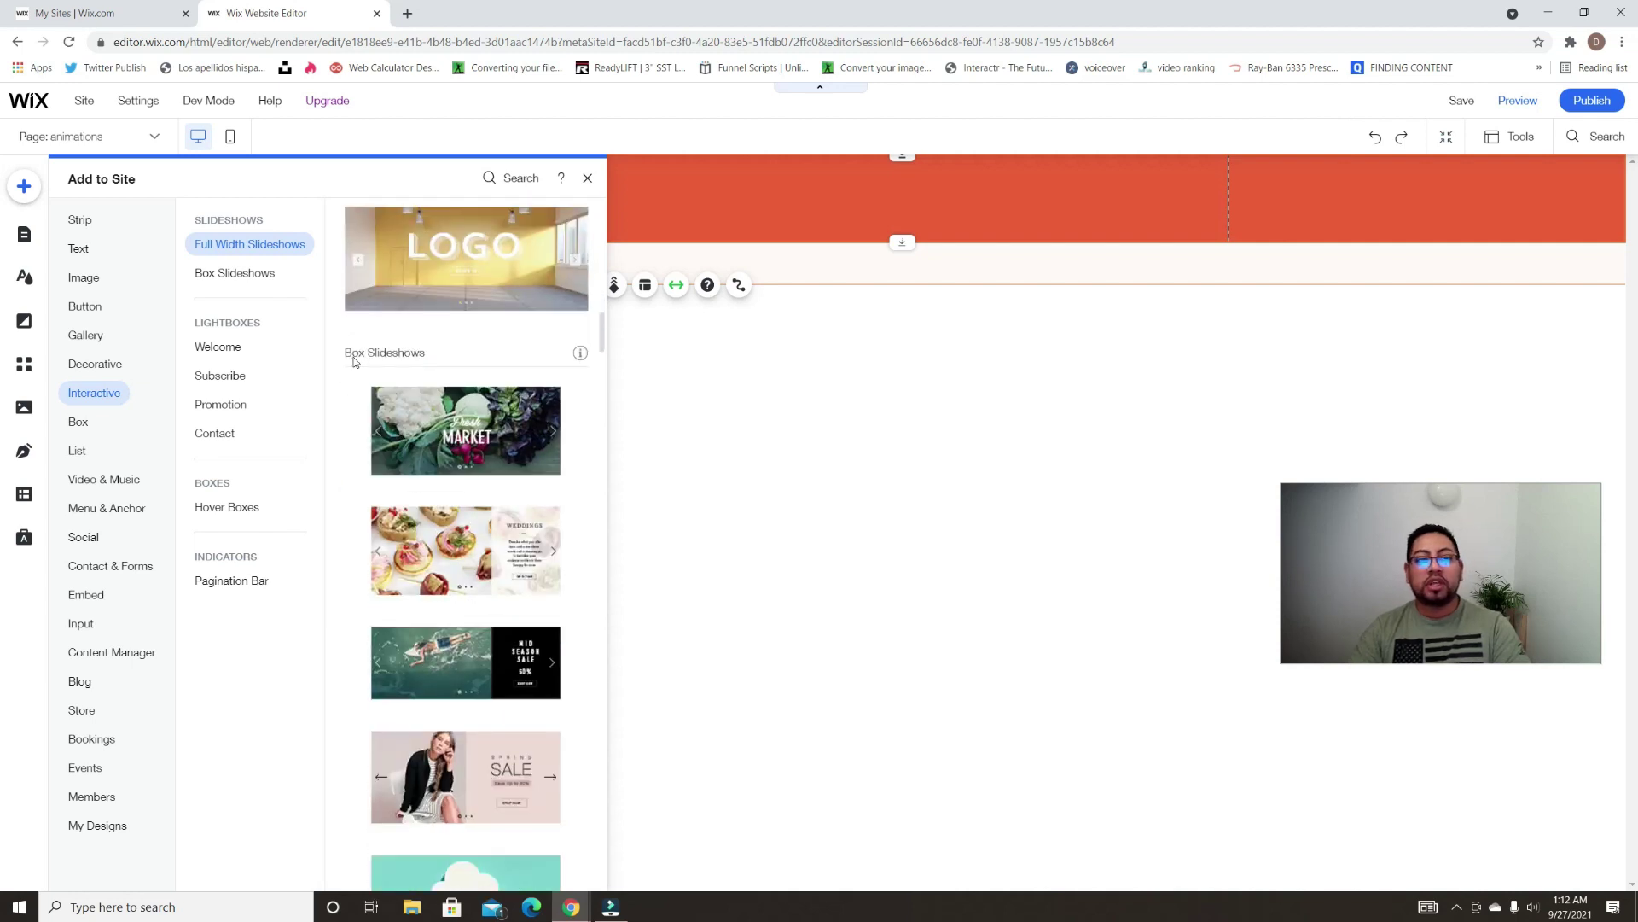
click(528, 408)
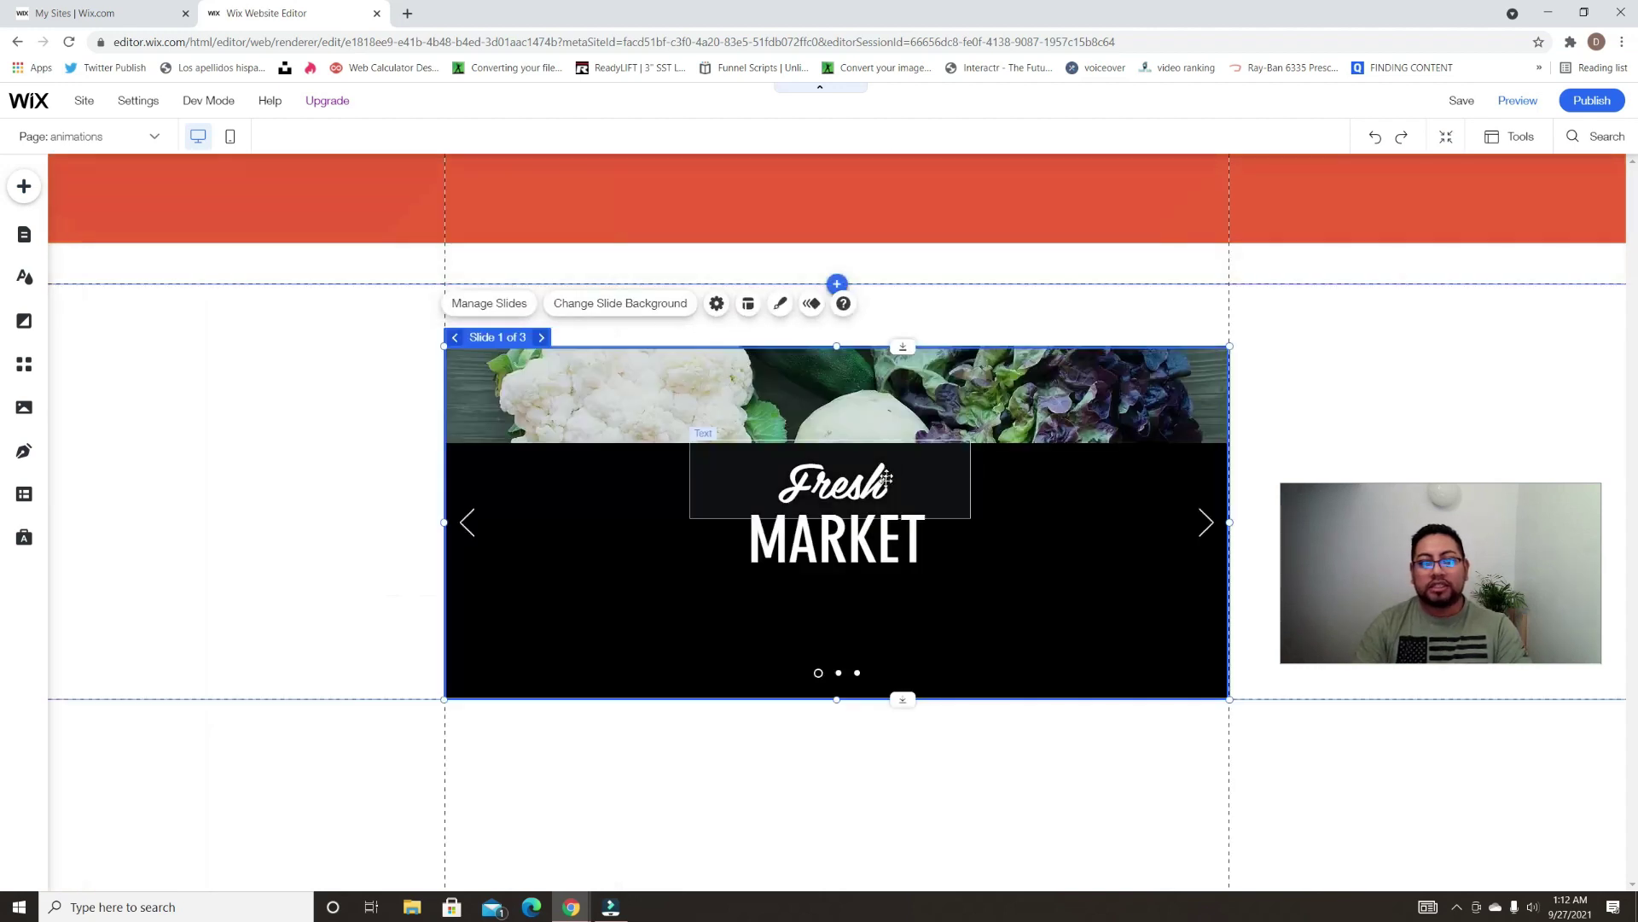
Delete Slide 3 and Slide 2 from the box slideshow, keeping only Slide 1
click(495, 309)
drag(1325, 370, 689, 318)
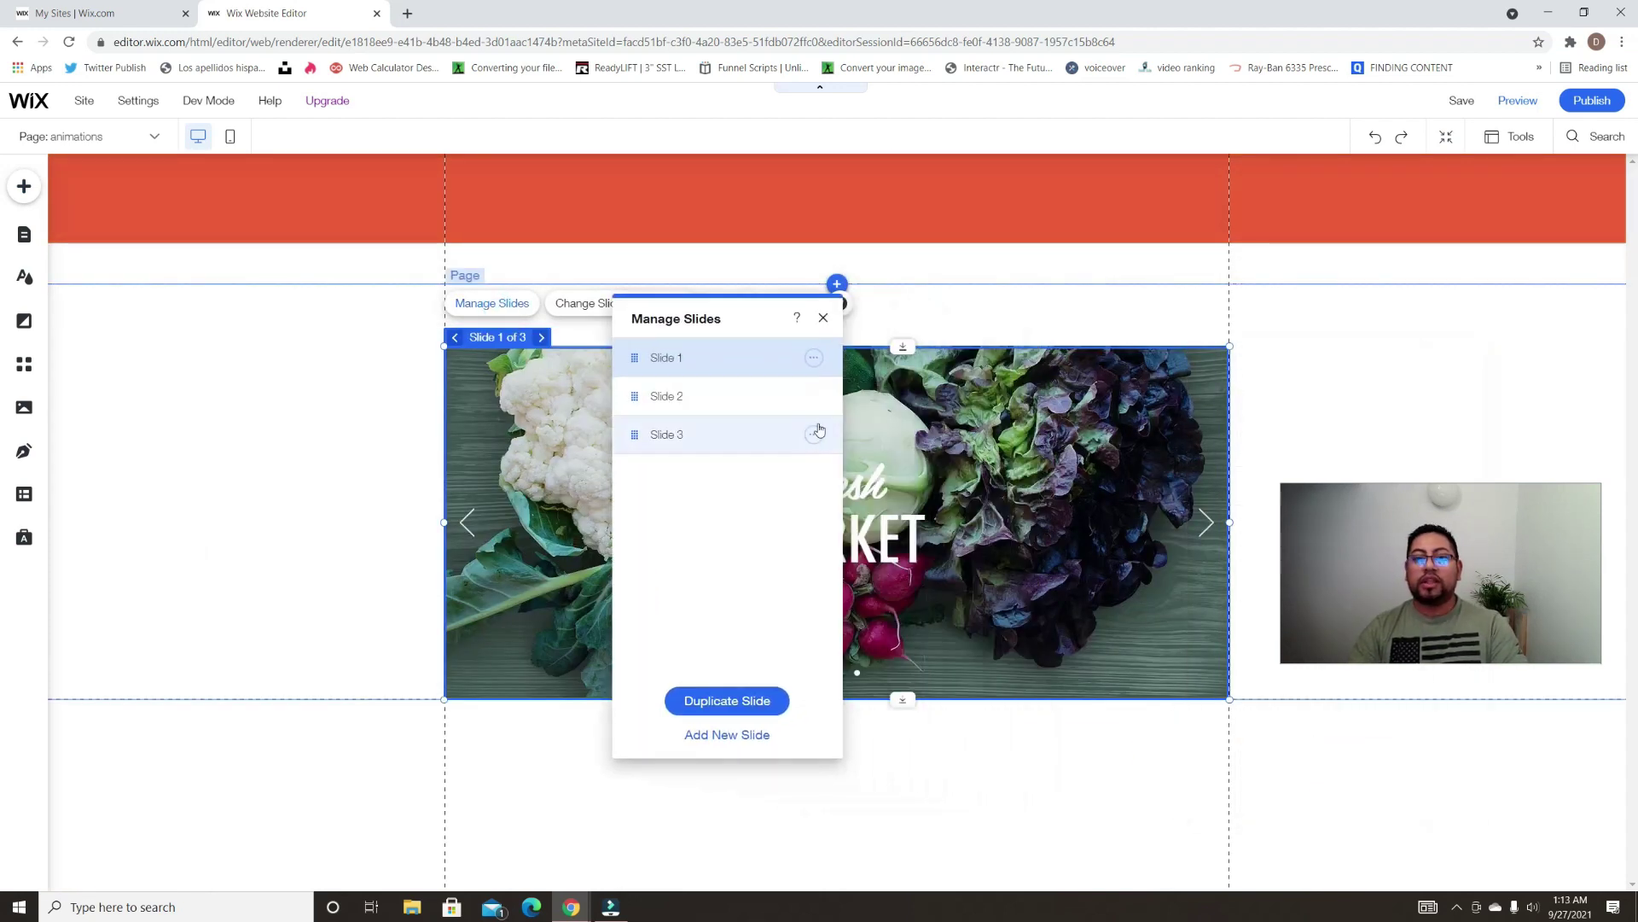
click(815, 434)
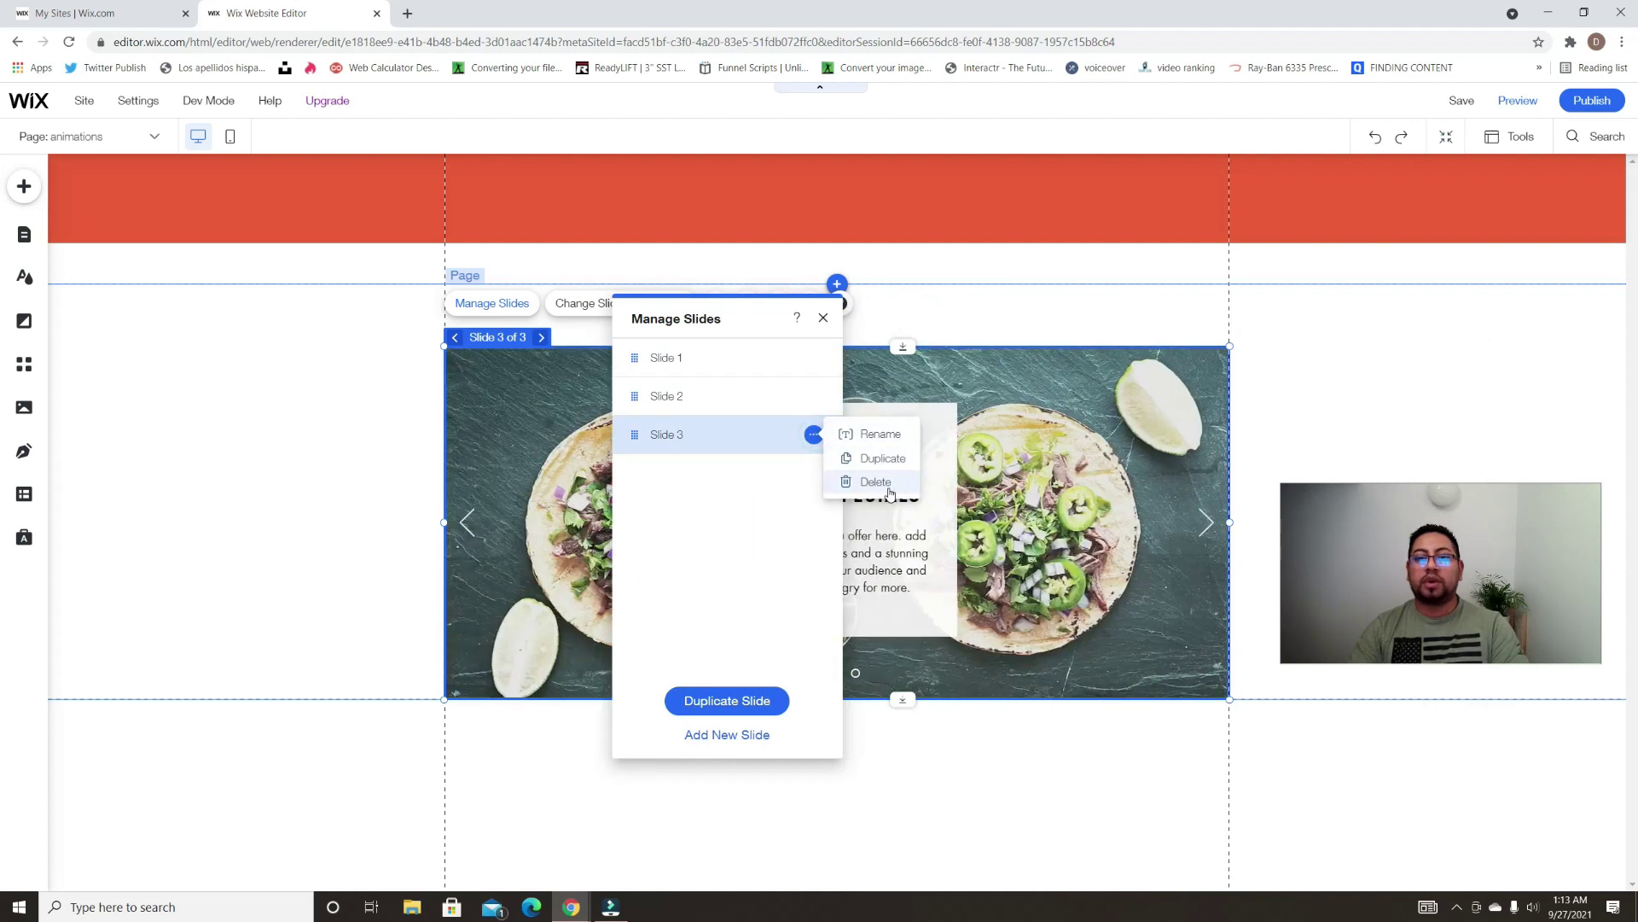
click(816, 435)
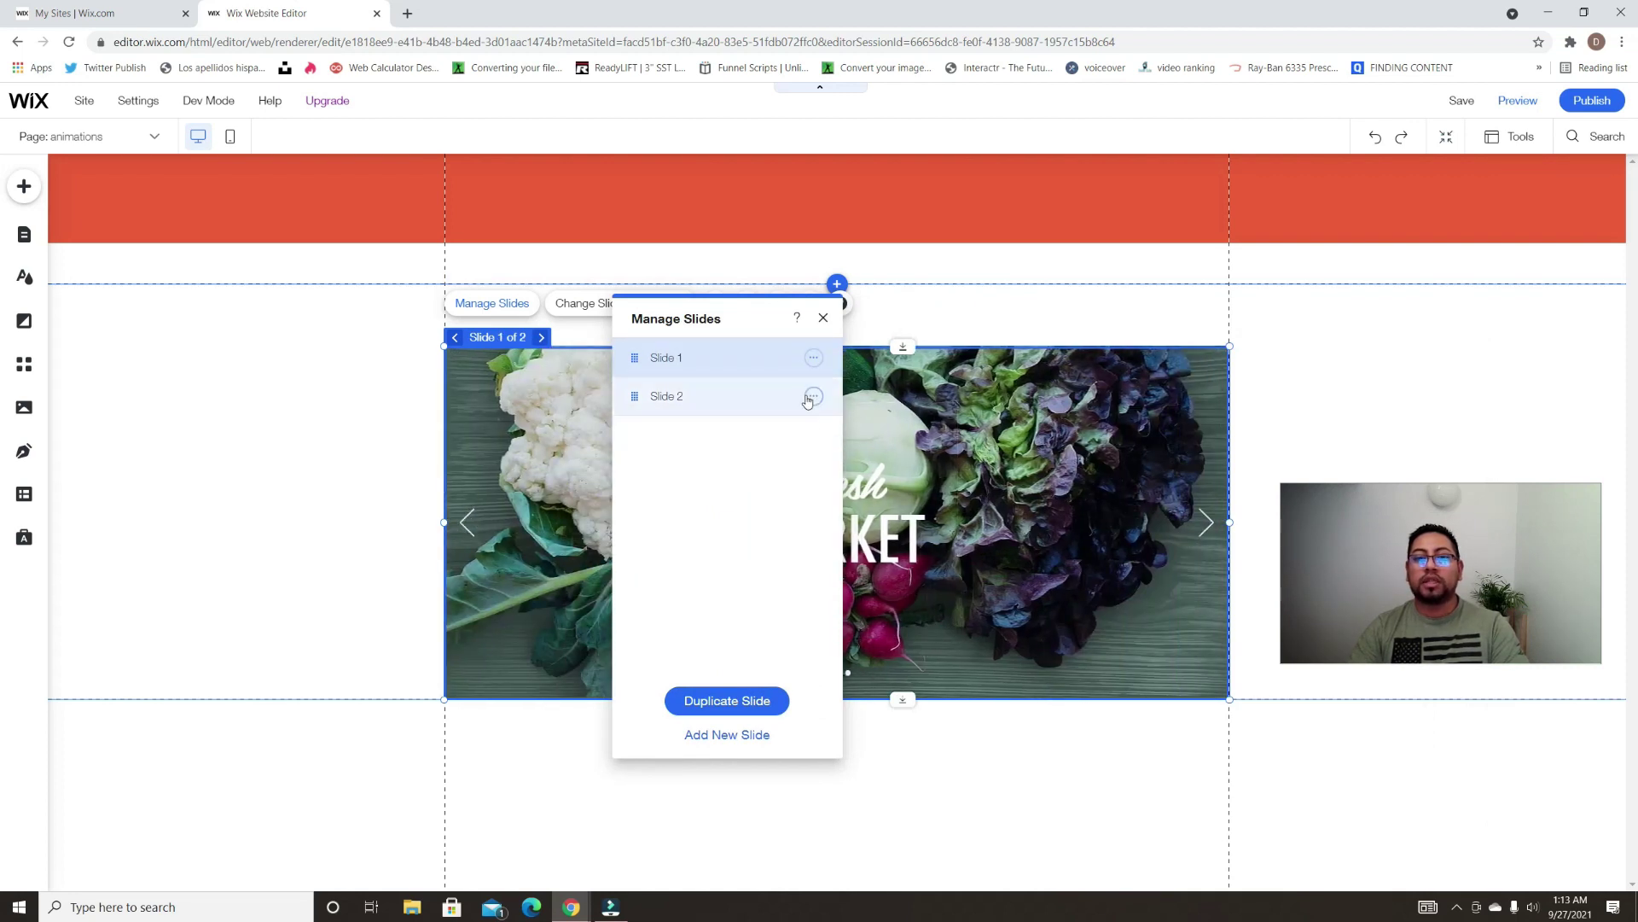
click(813, 396)
click(871, 443)
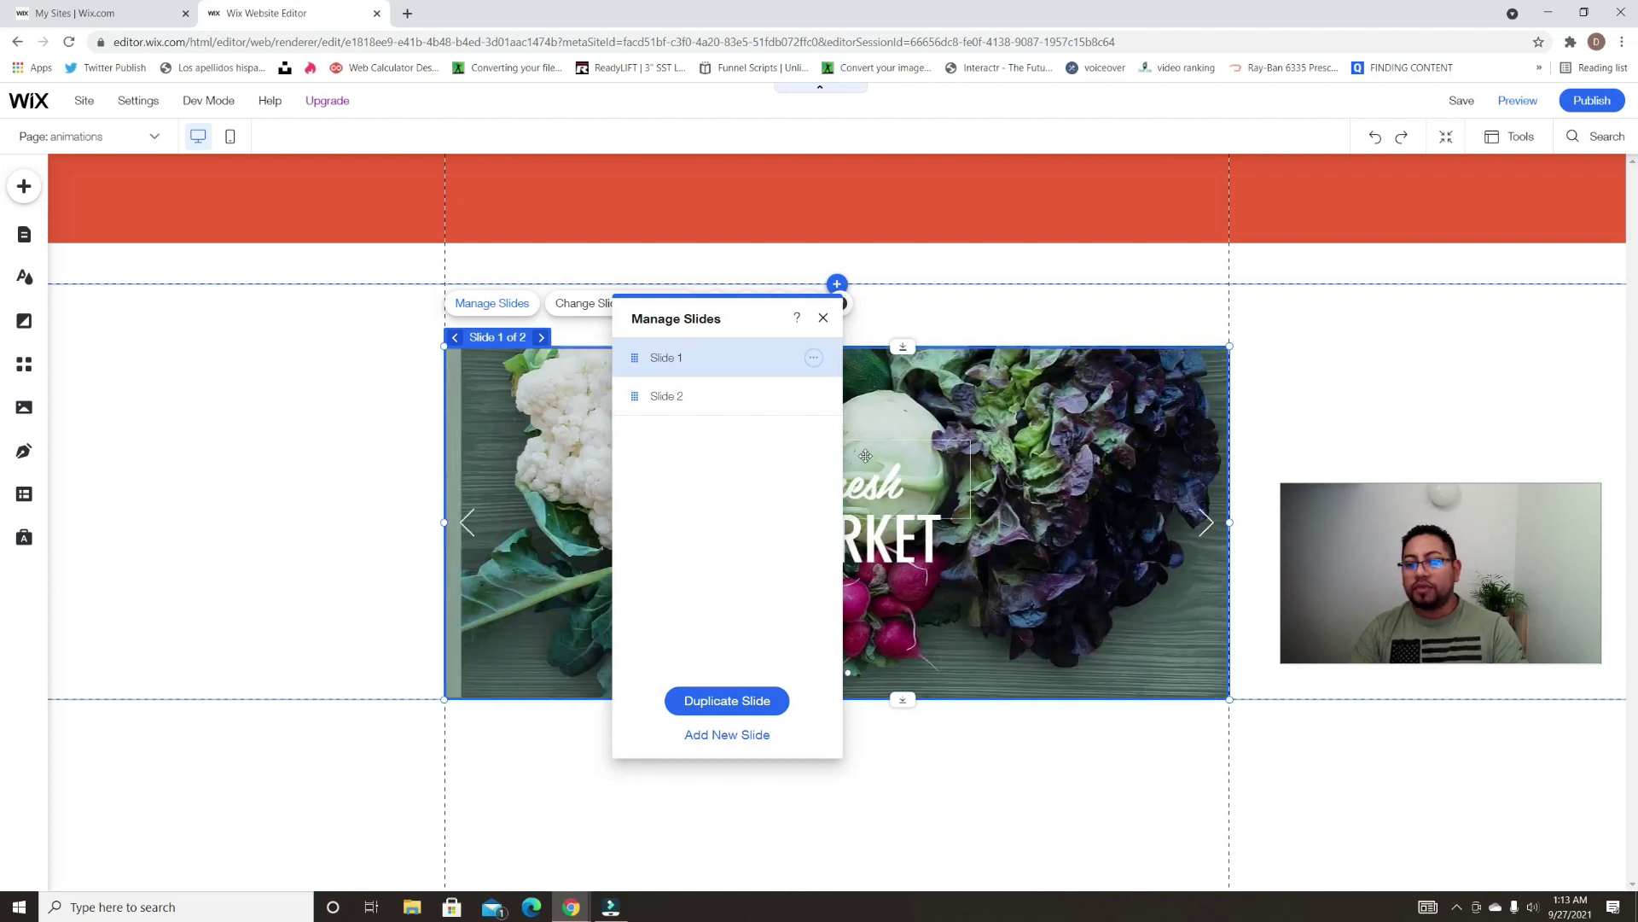
click(824, 318)
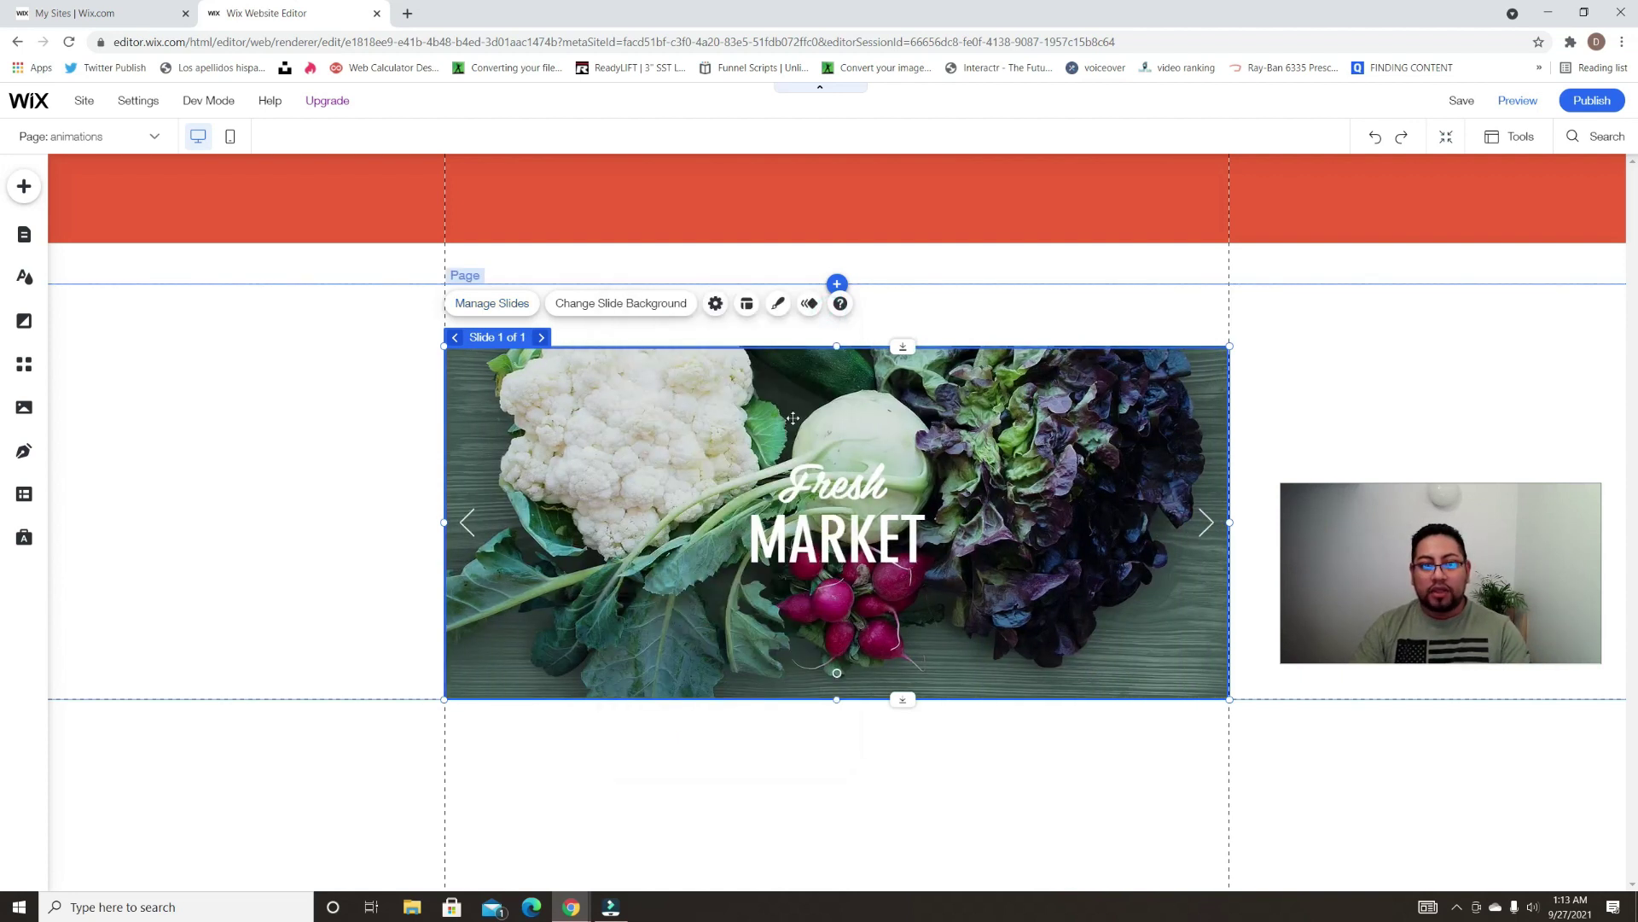
Delete the "MARKET" and "Fresh" text elements from the slide
click(844, 522)
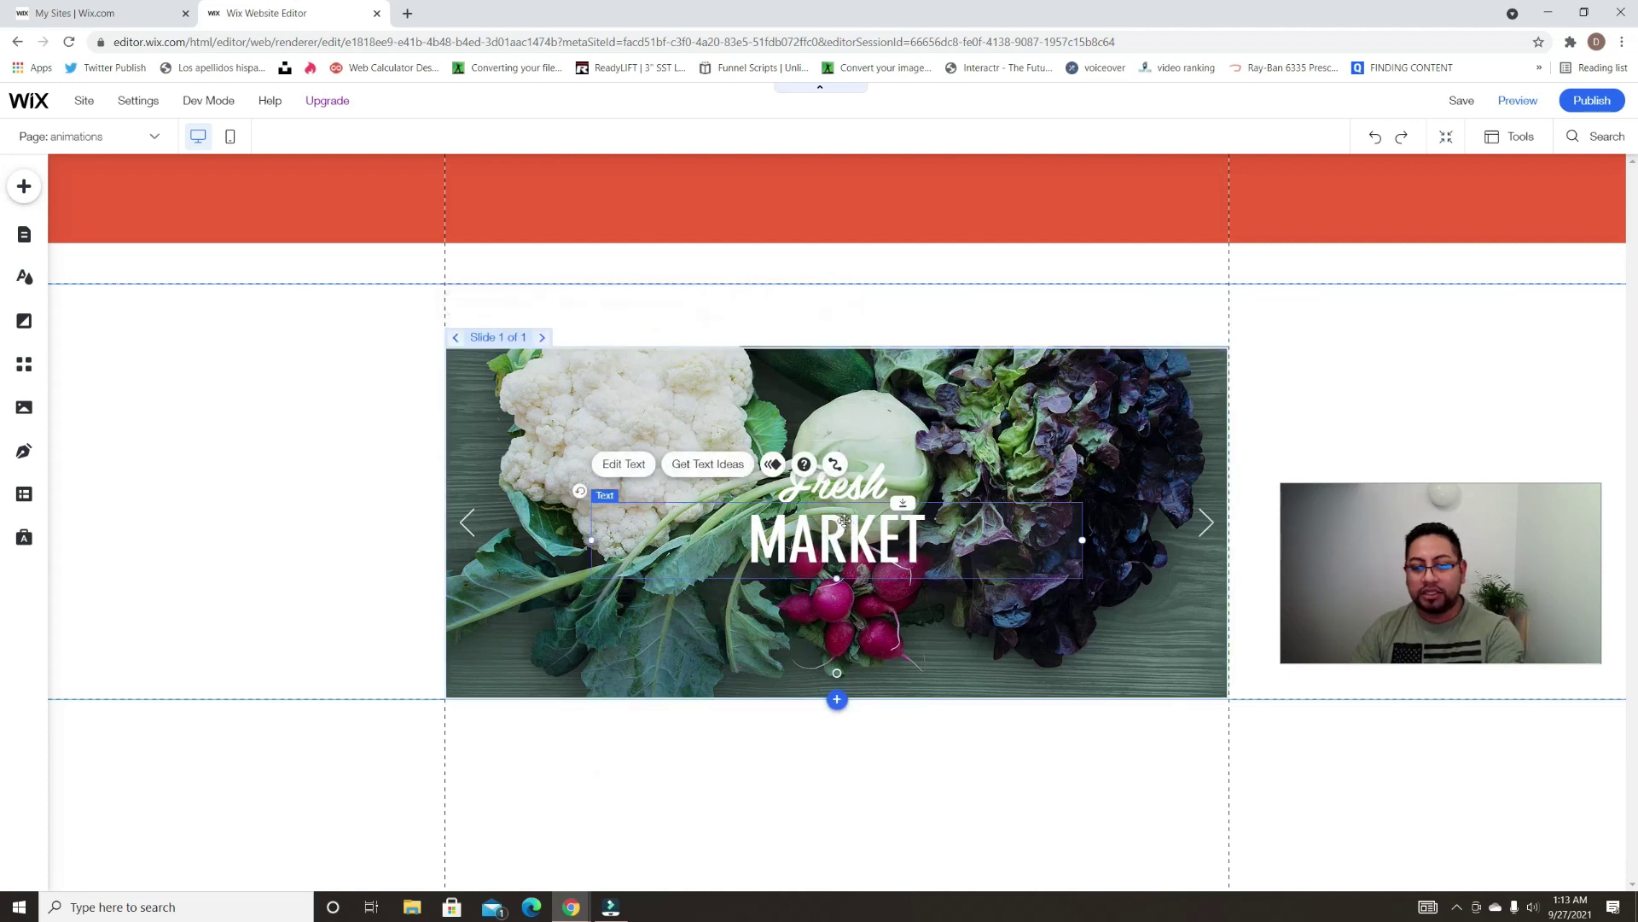
key(Delete)
click(844, 456)
key(Delete)
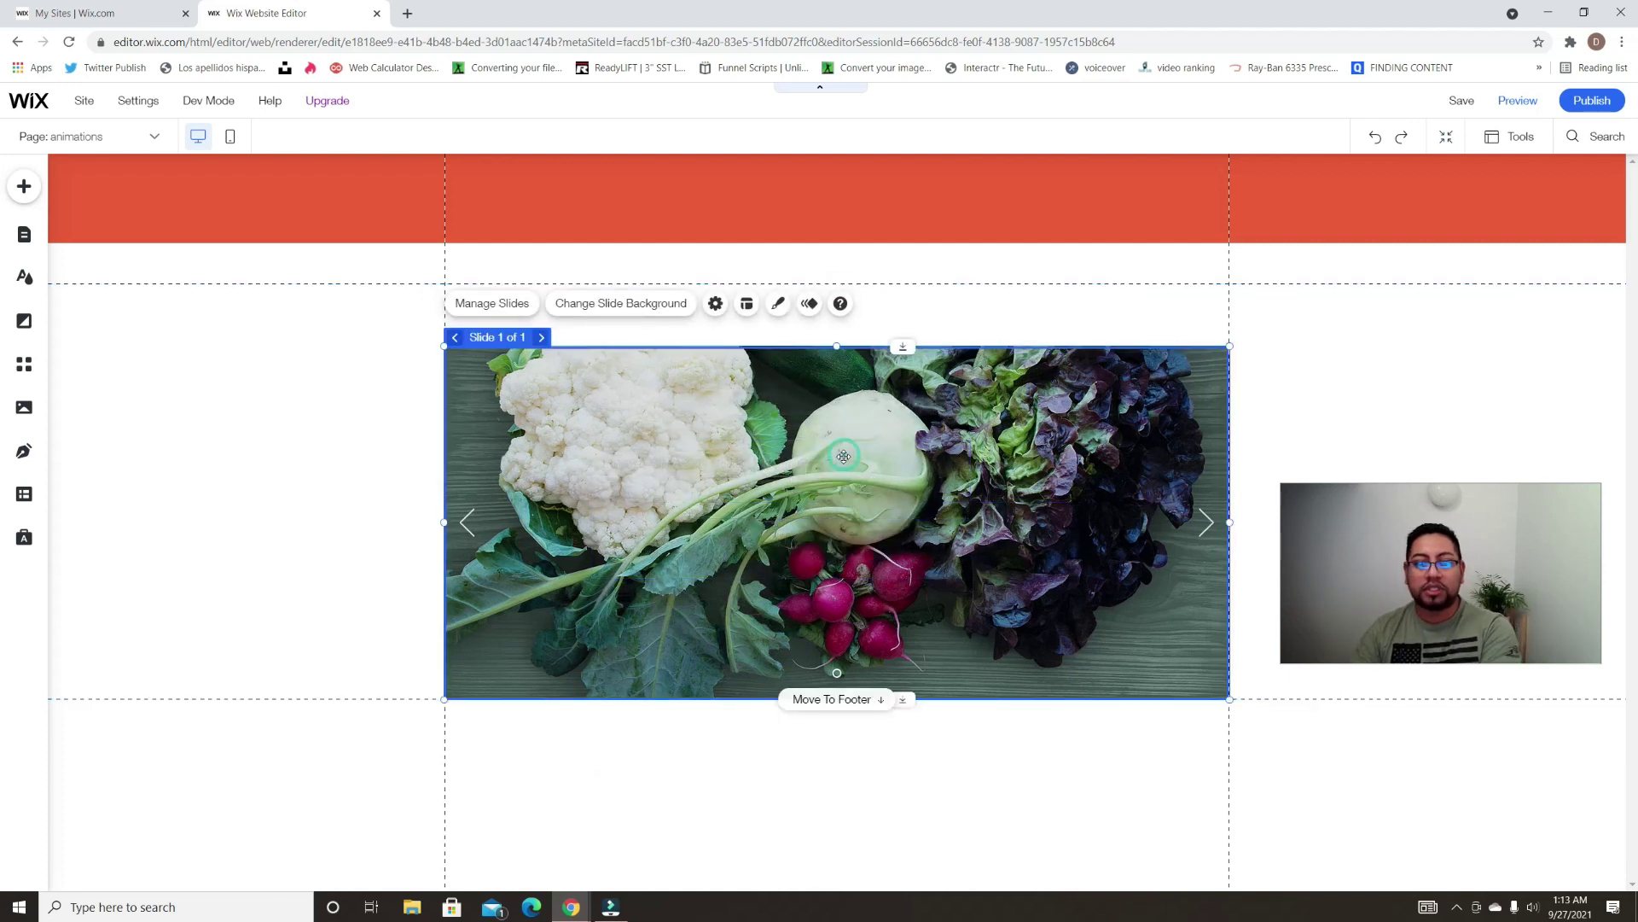
Replace the slide's vegetable image background with a plain color and set its opacity to 0%
click(601, 309)
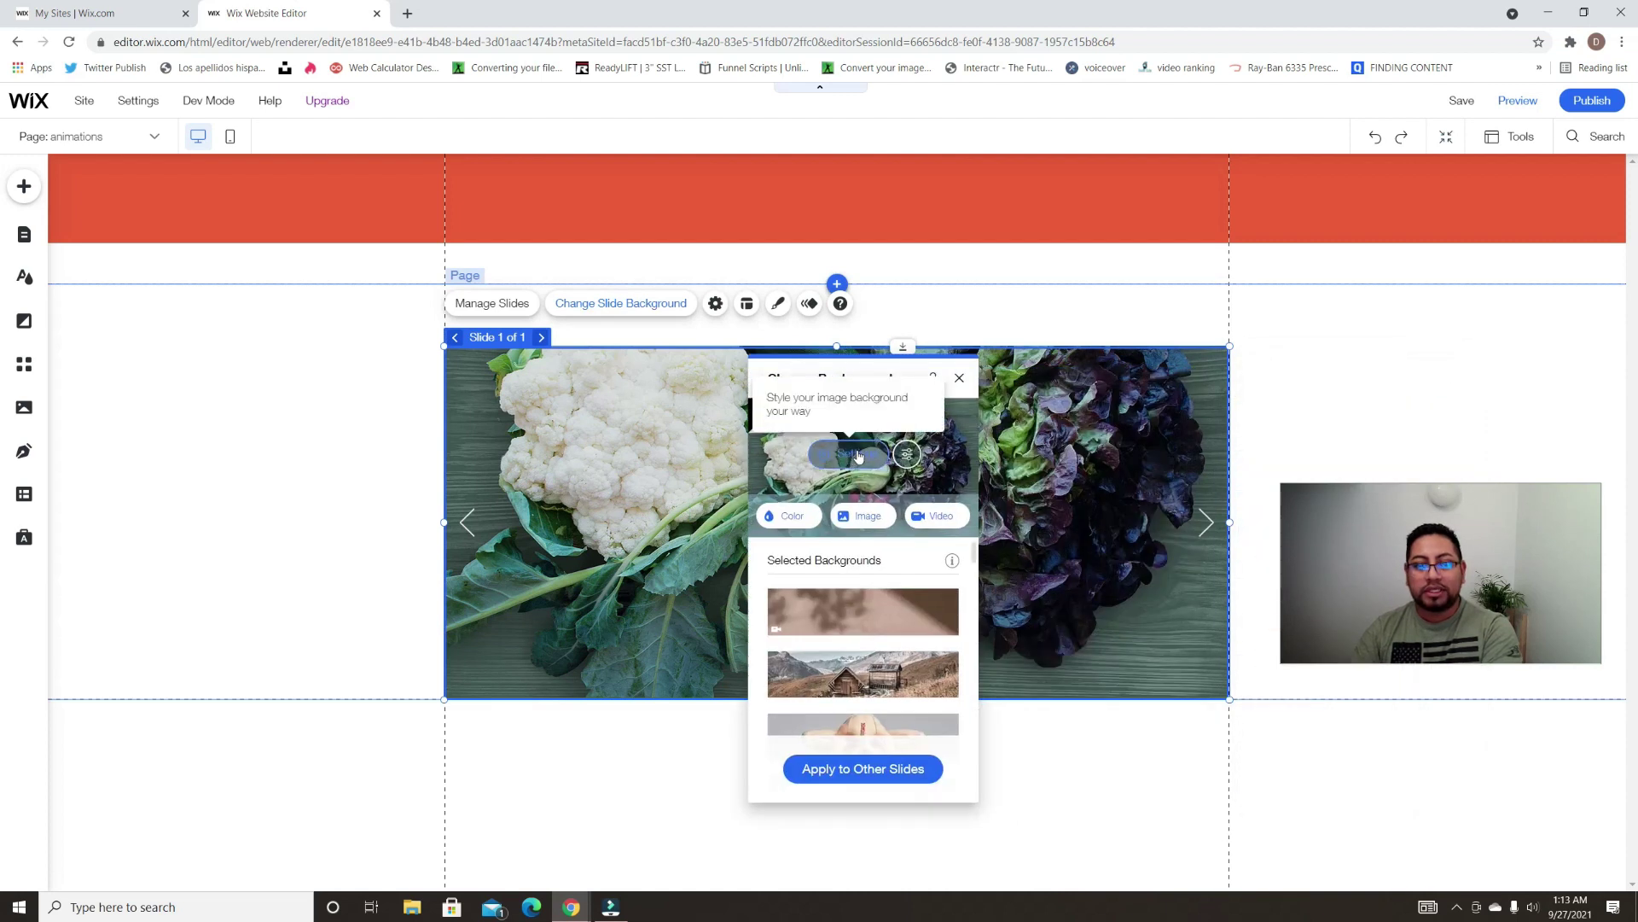
click(858, 456)
click(787, 421)
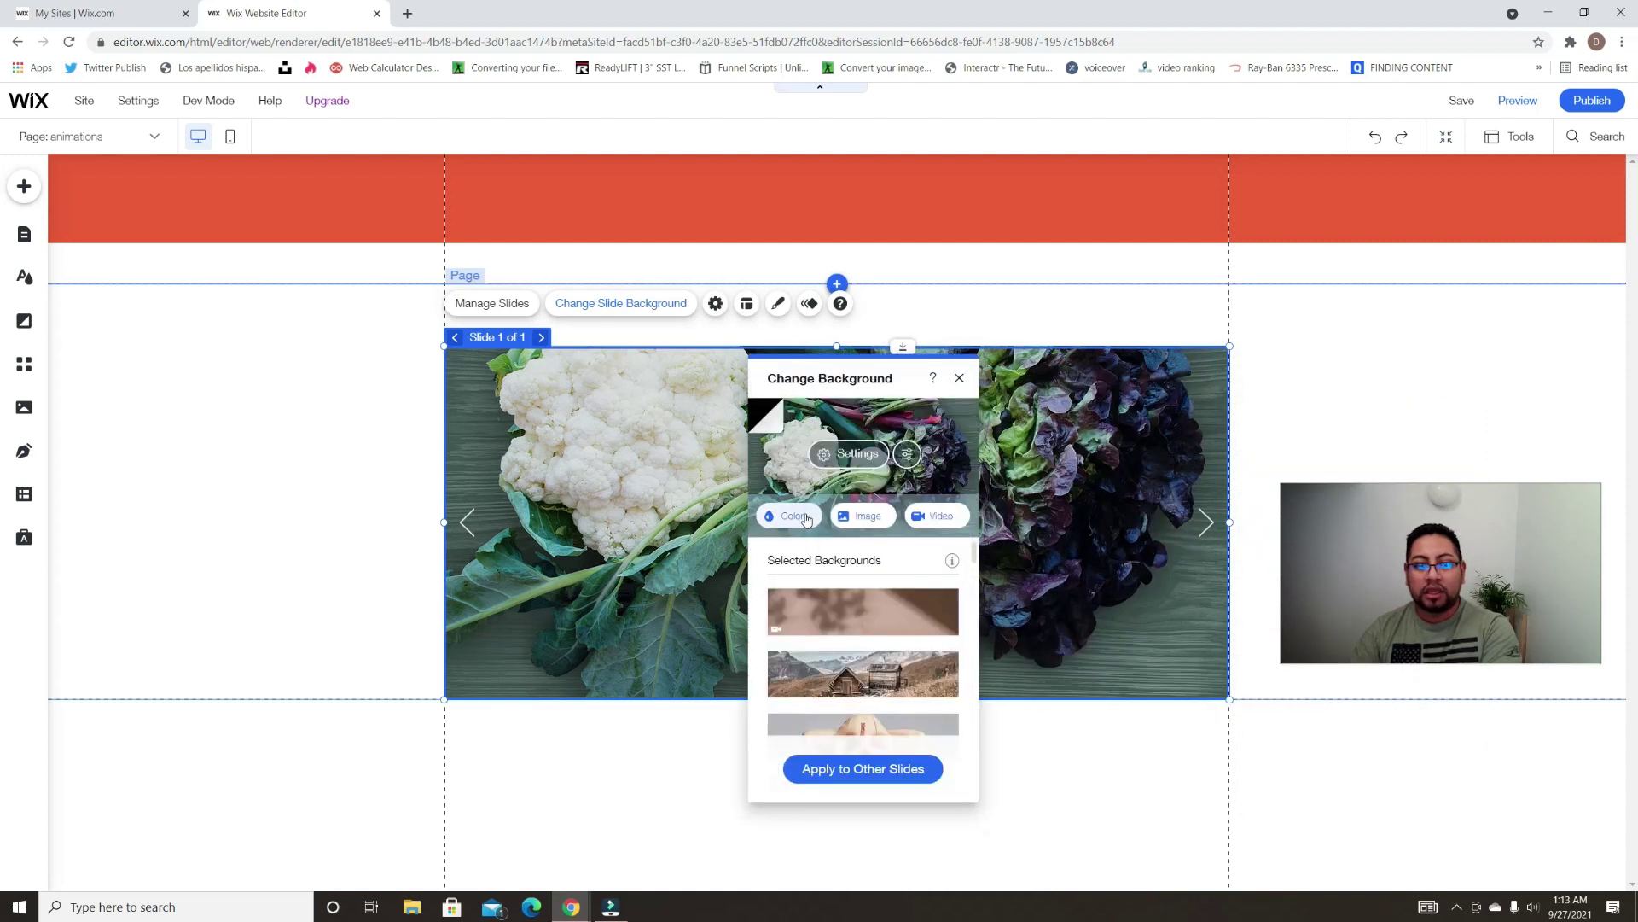
click(806, 518)
click(835, 600)
click(866, 465)
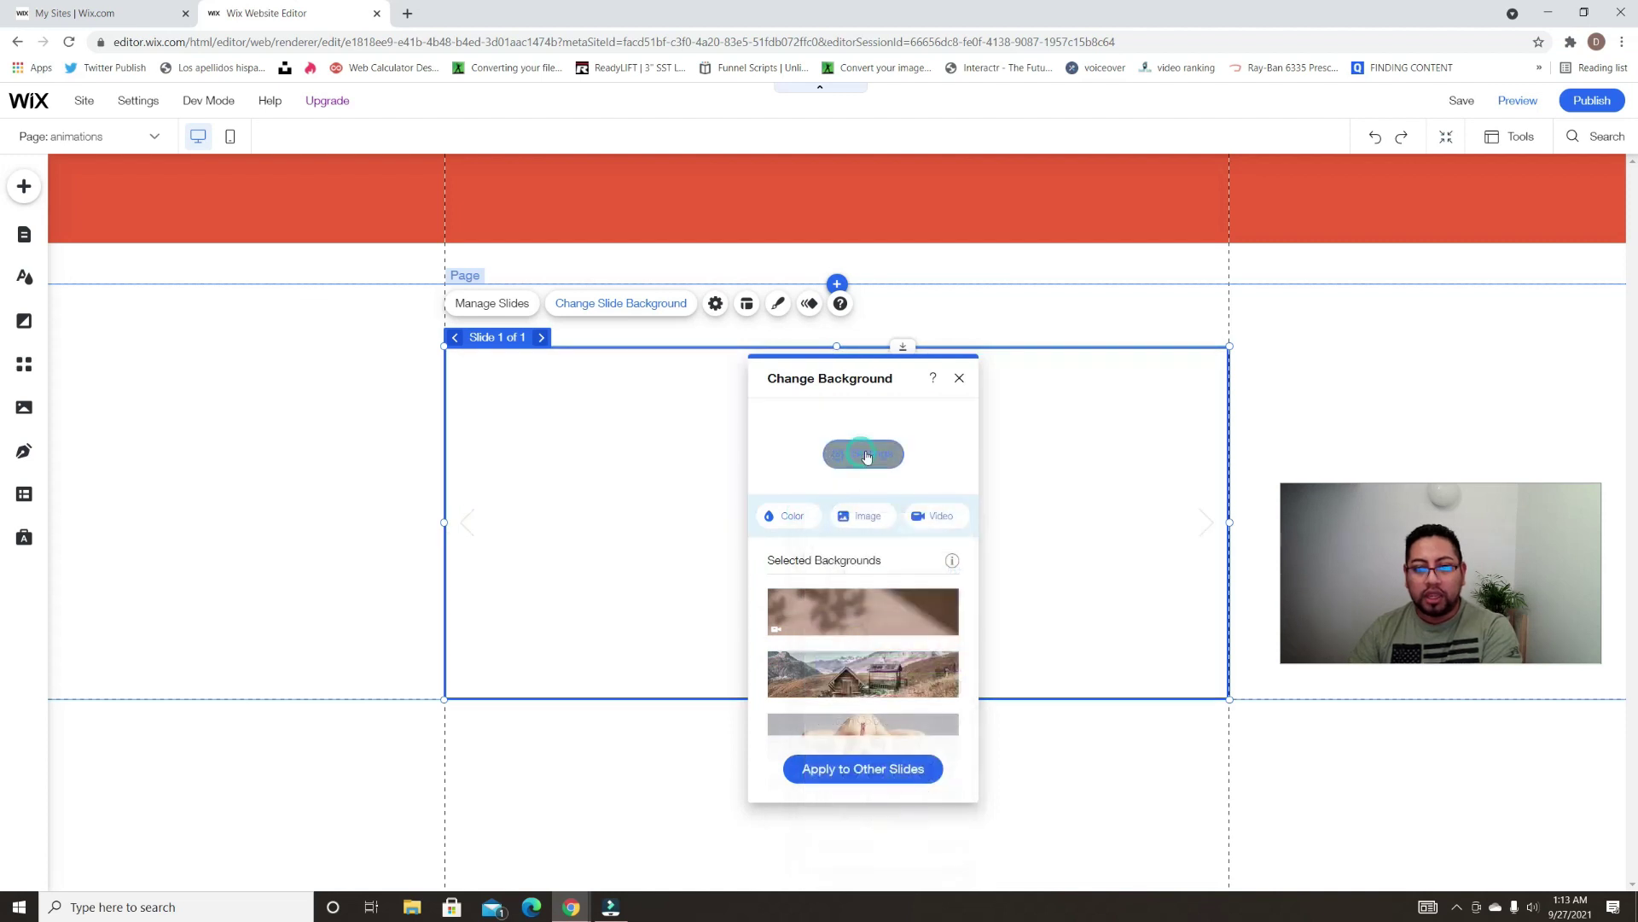
drag(870, 485, 733, 486)
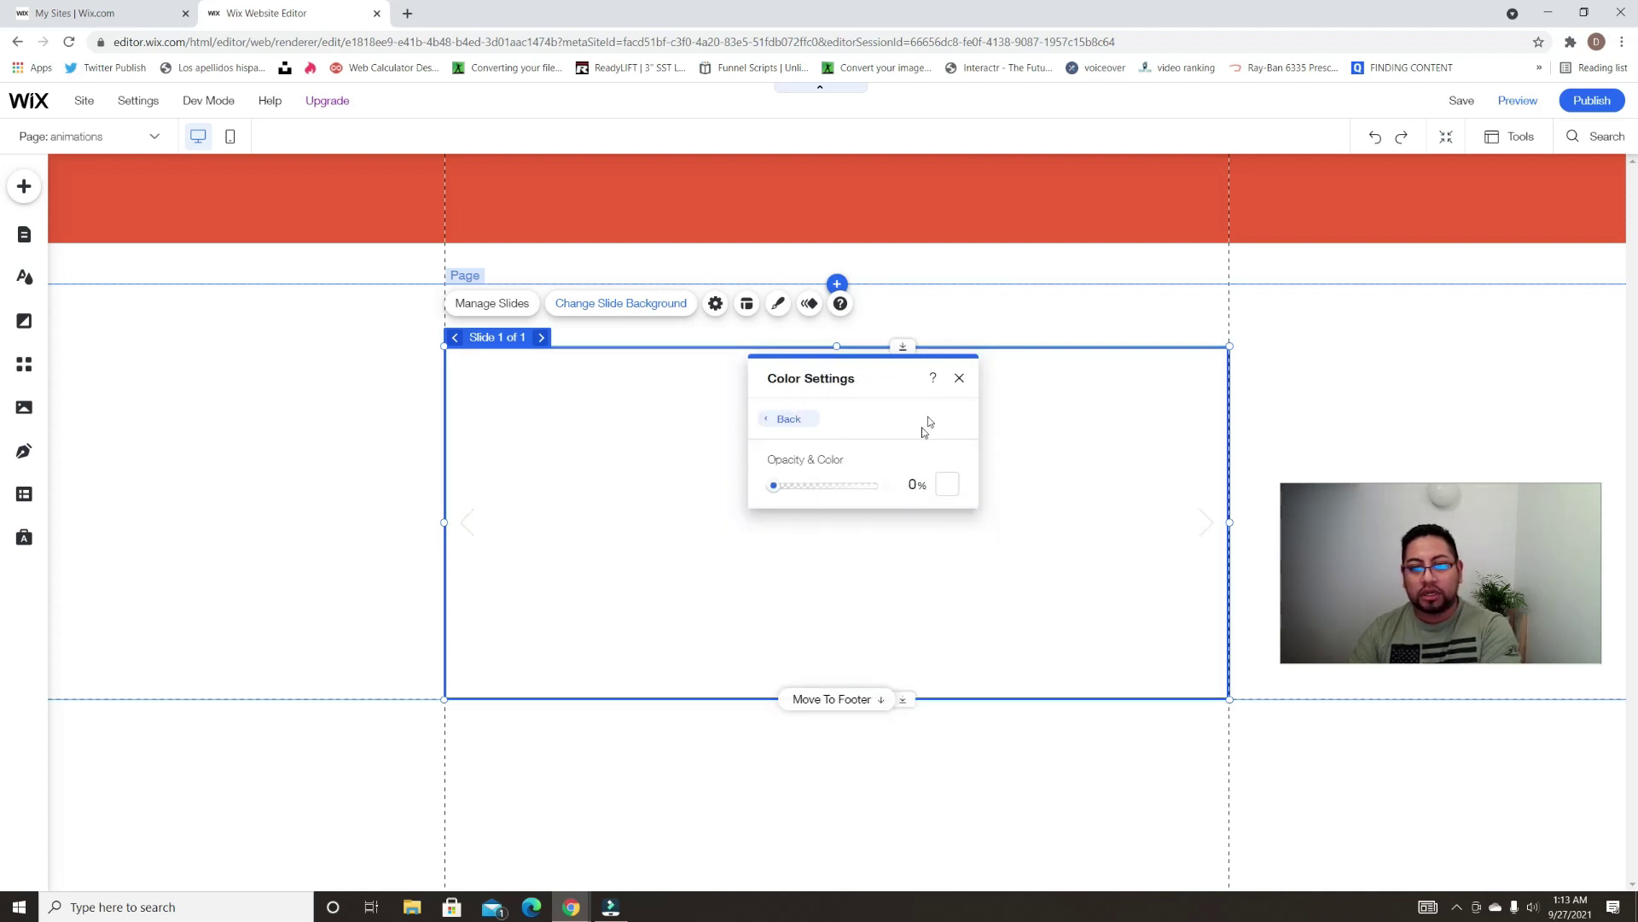
click(958, 379)
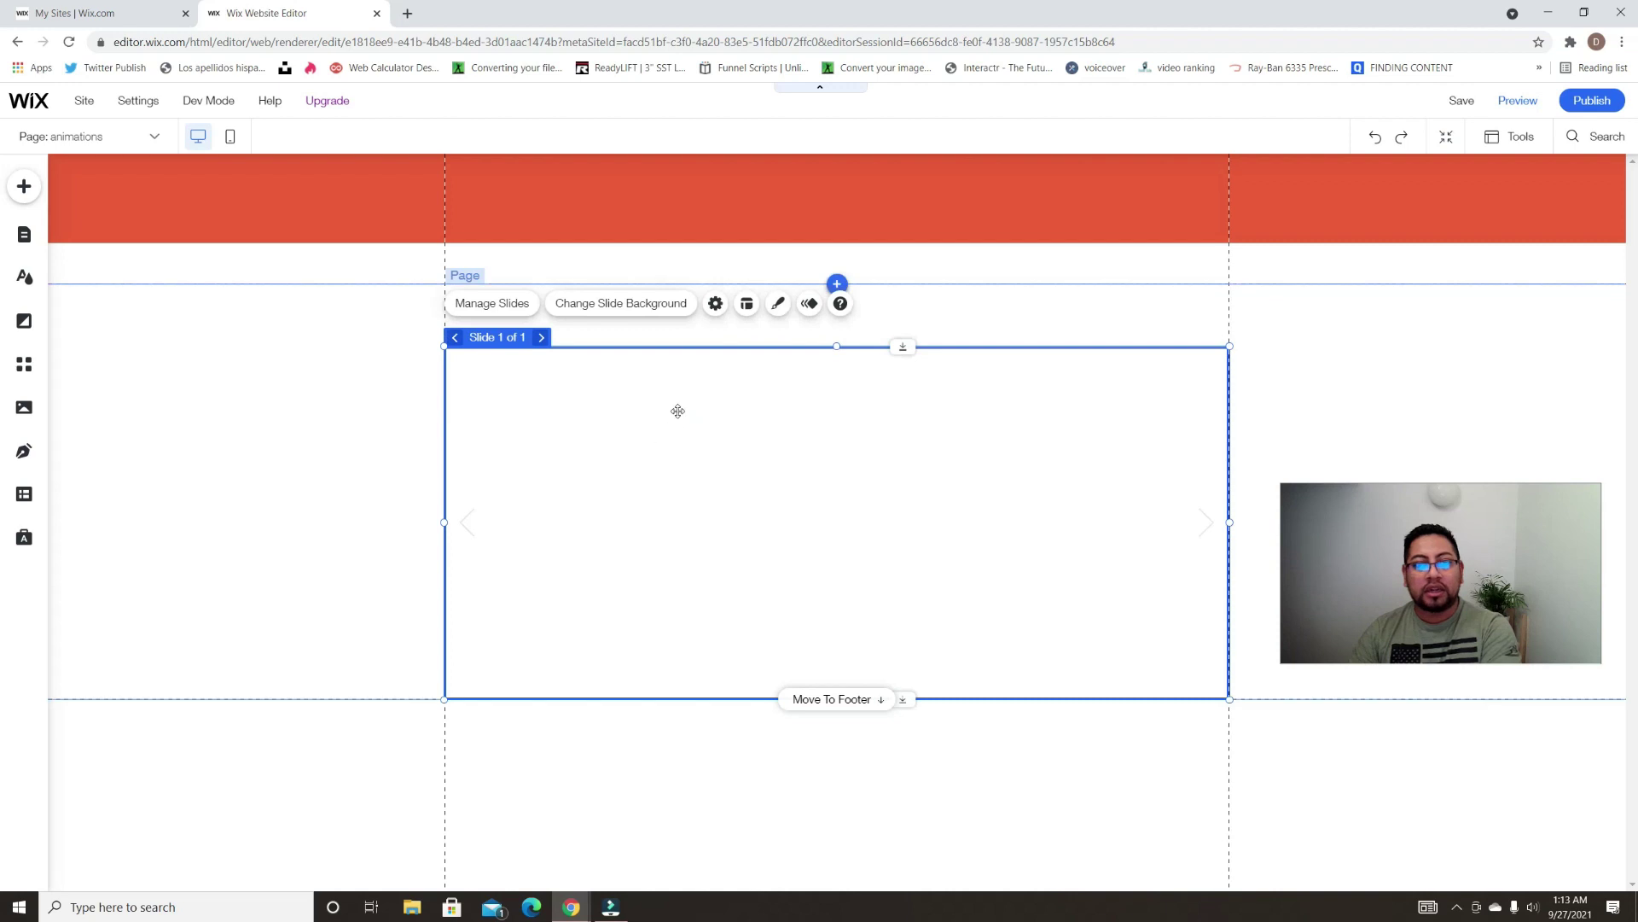
Set the slideshow's transition effect to Vertical, starting From Bottom
click(716, 306)
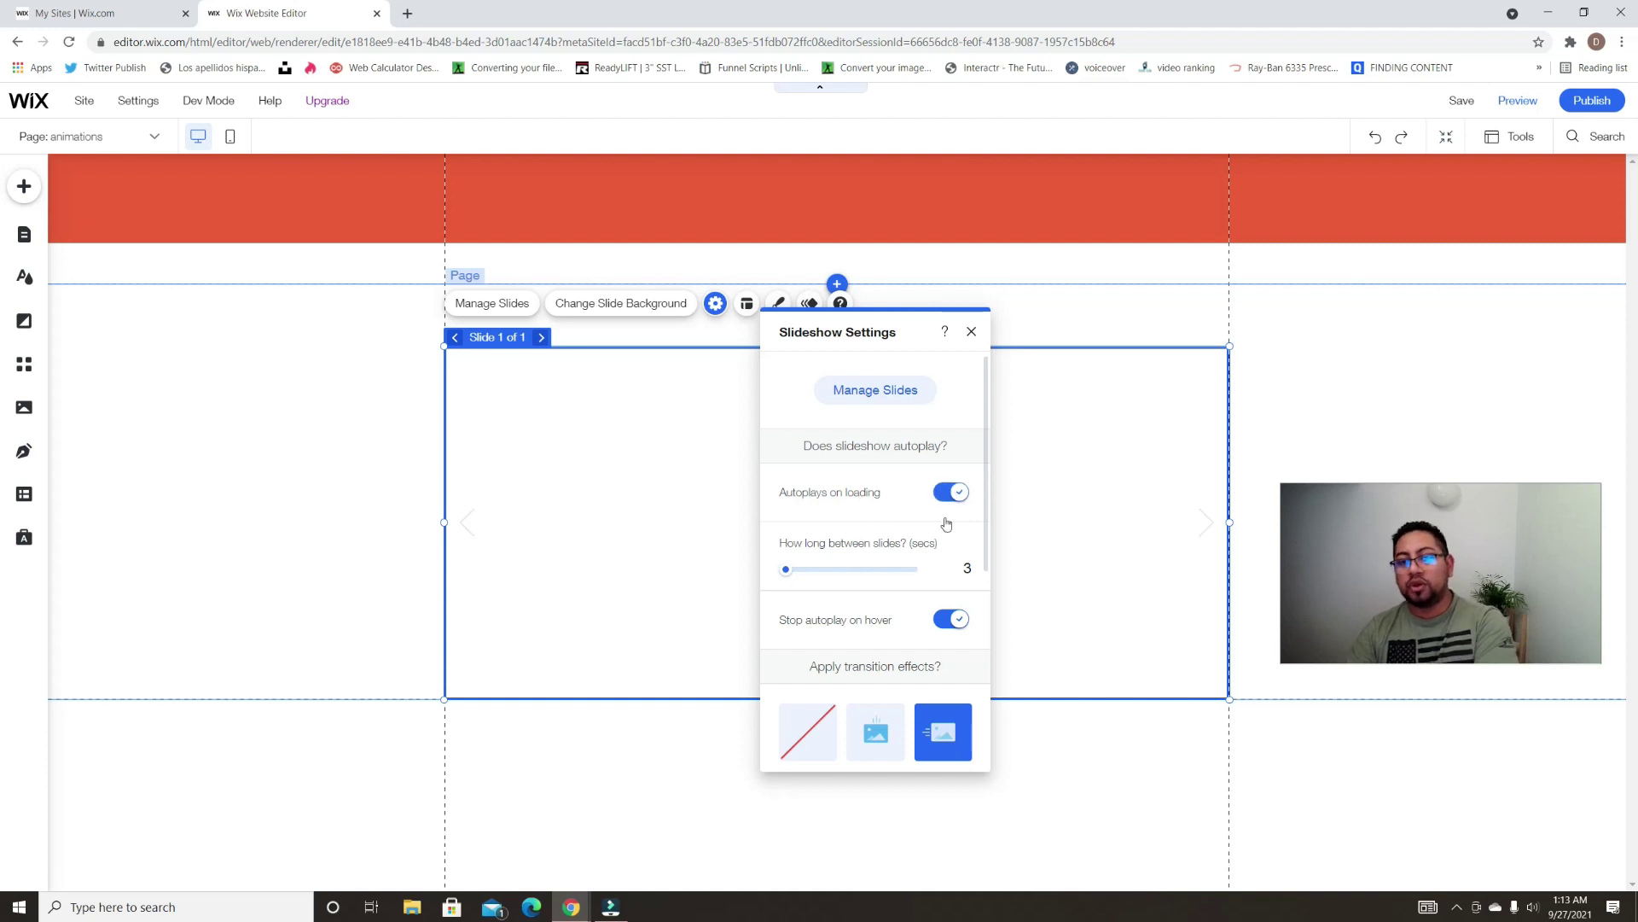
scroll(853, 465, down, 2)
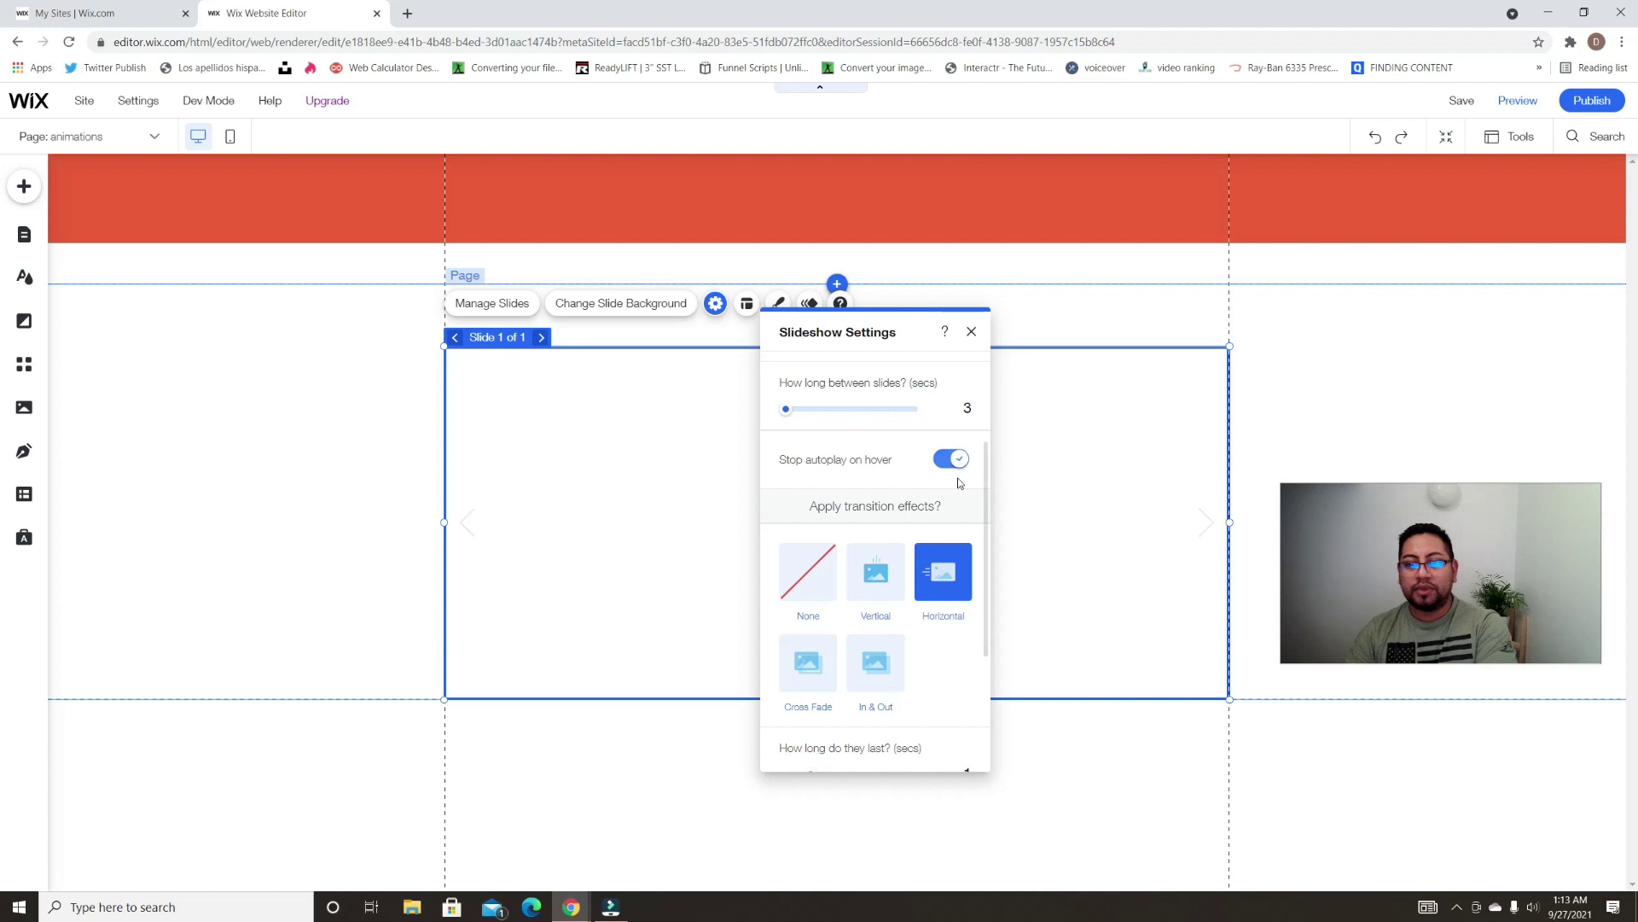
click(881, 585)
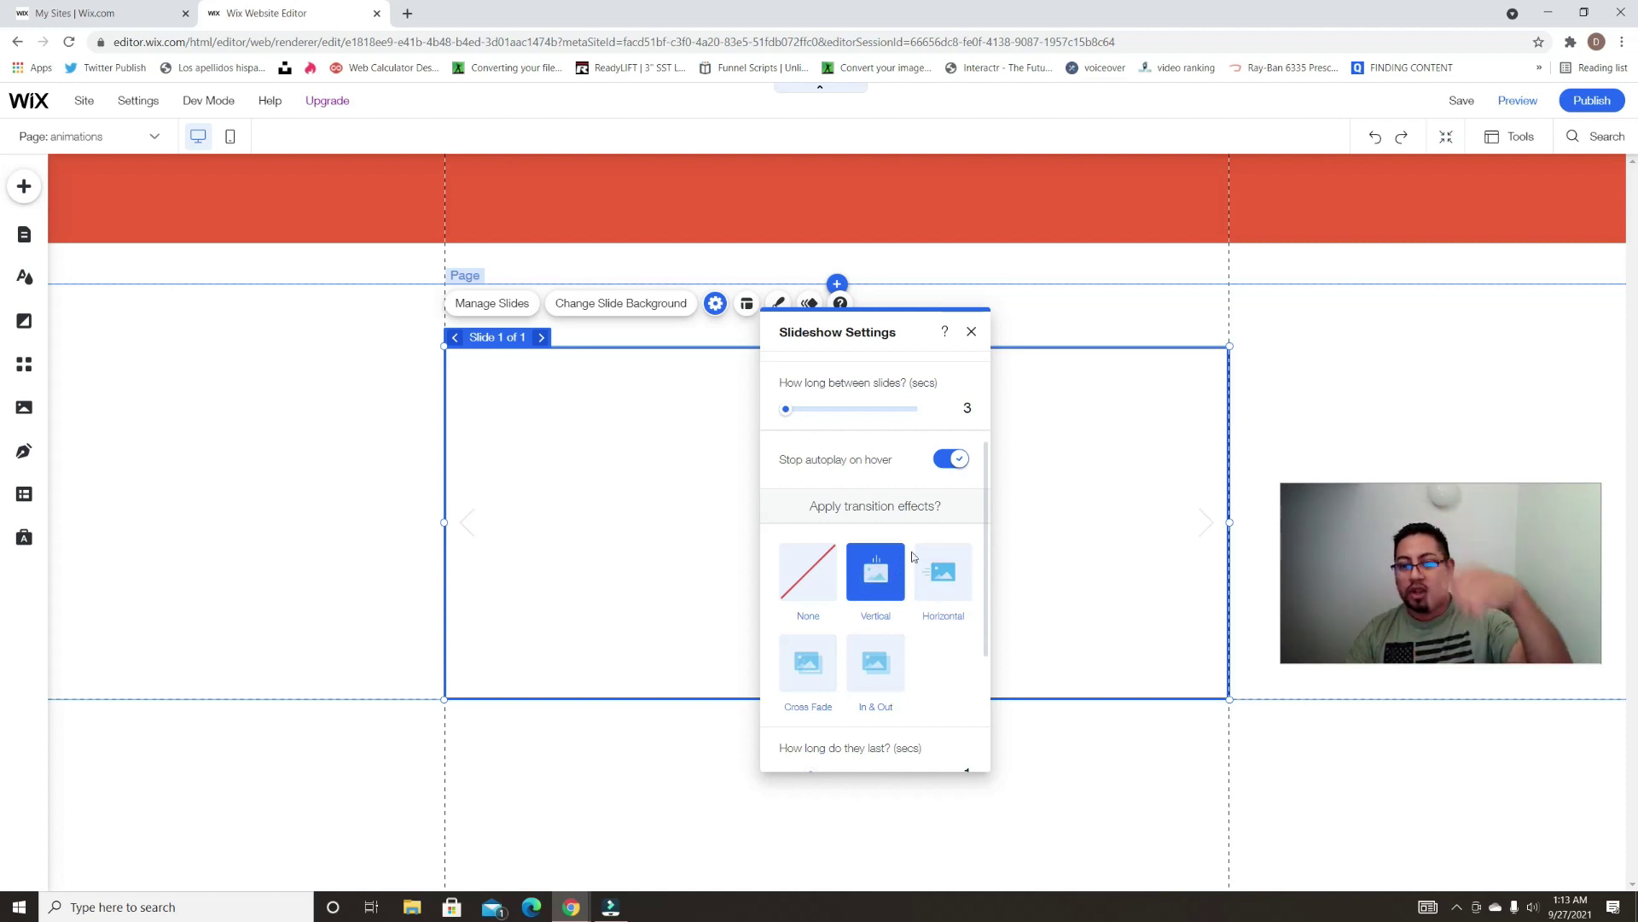
scroll(911, 568, down, 3)
scroll(933, 568, up, 3)
scroll(934, 572, down, 3)
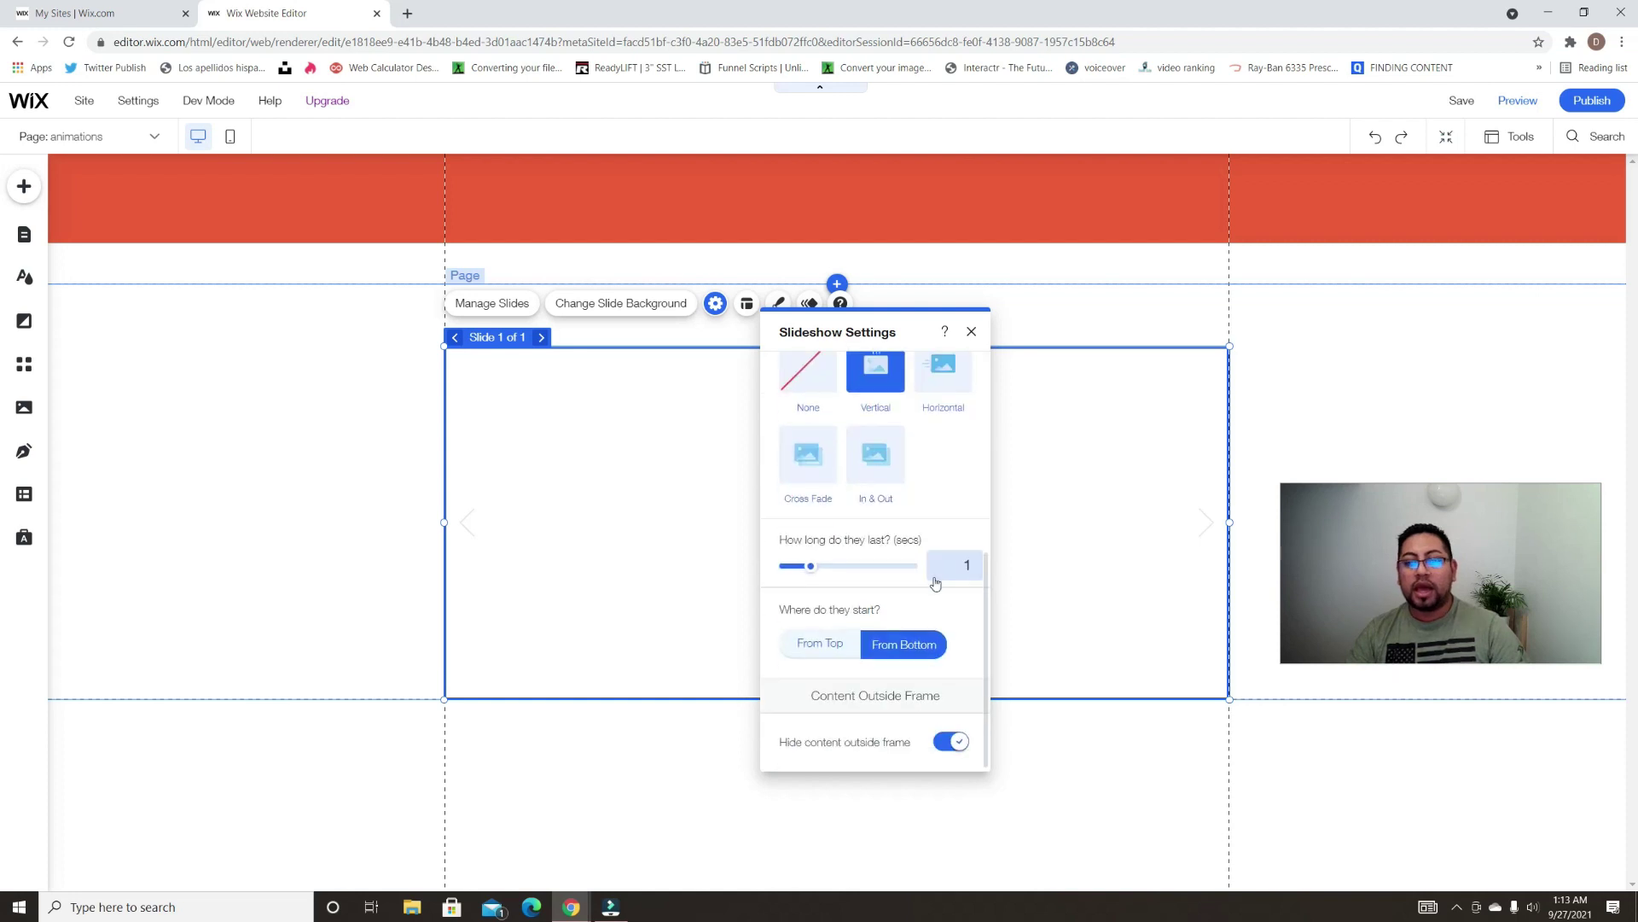
click(843, 644)
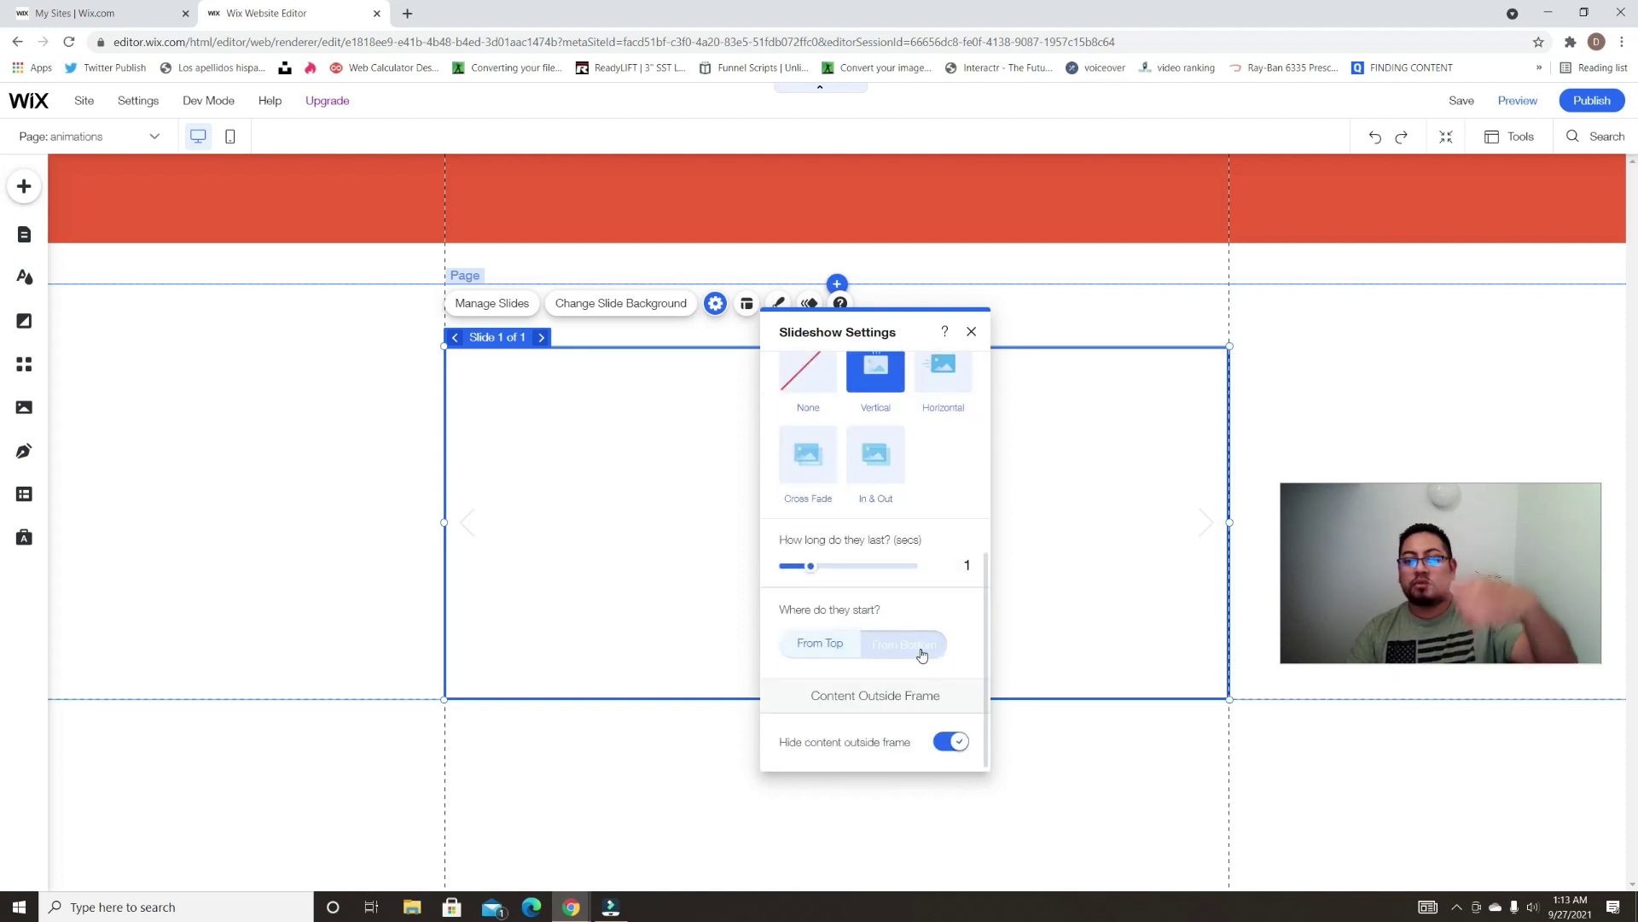
click(912, 653)
click(892, 655)
click(823, 643)
click(877, 646)
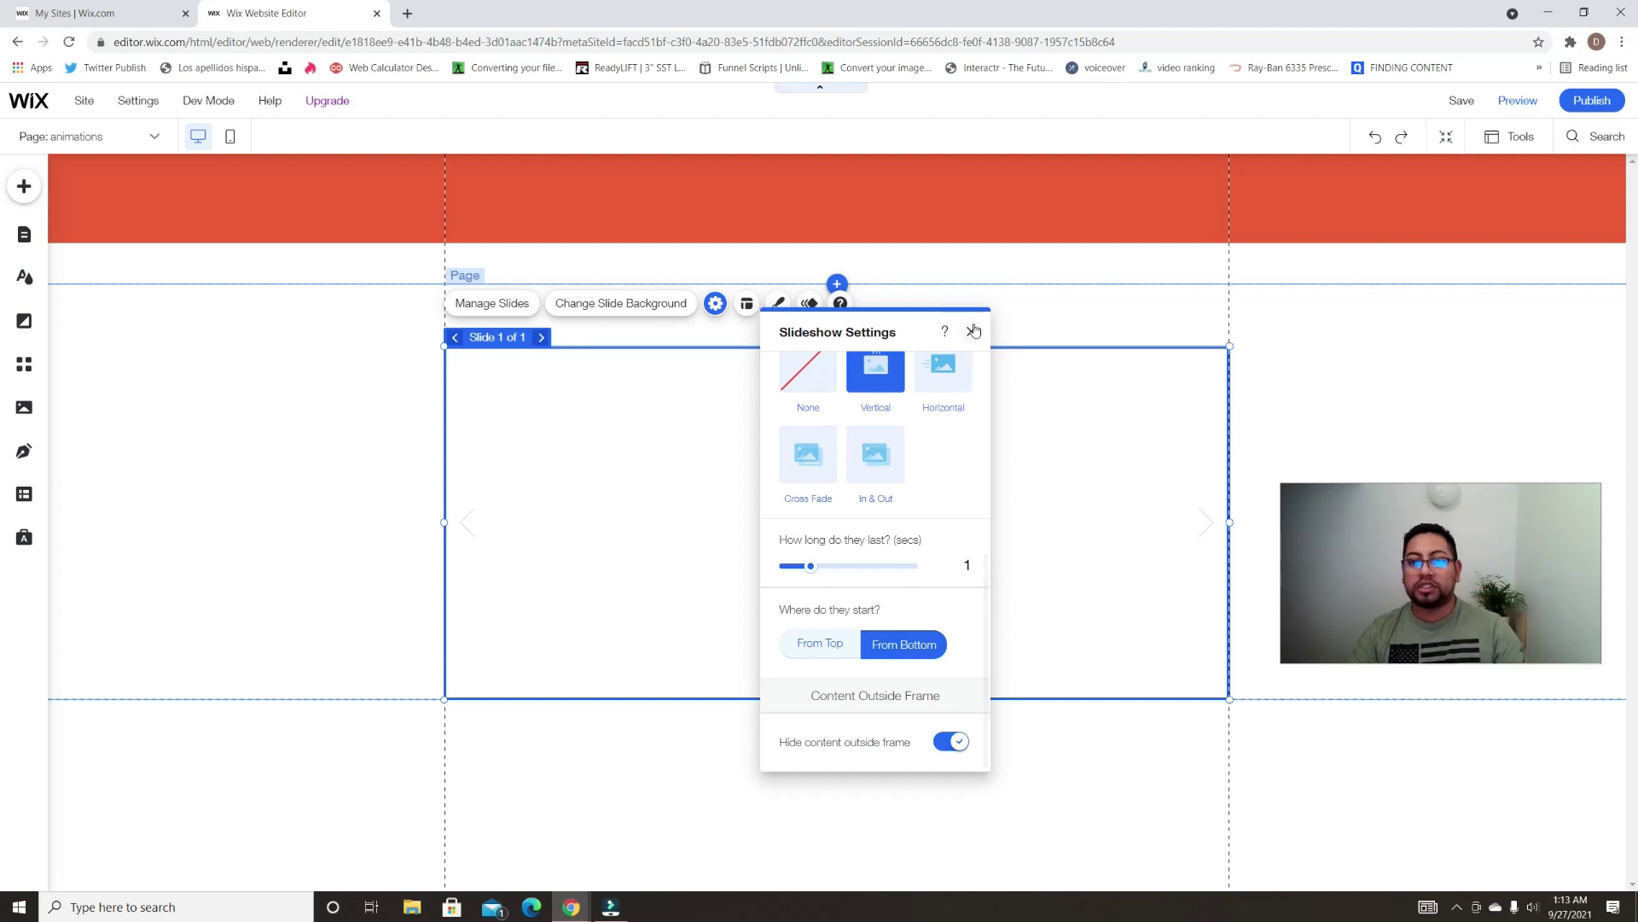
click(972, 333)
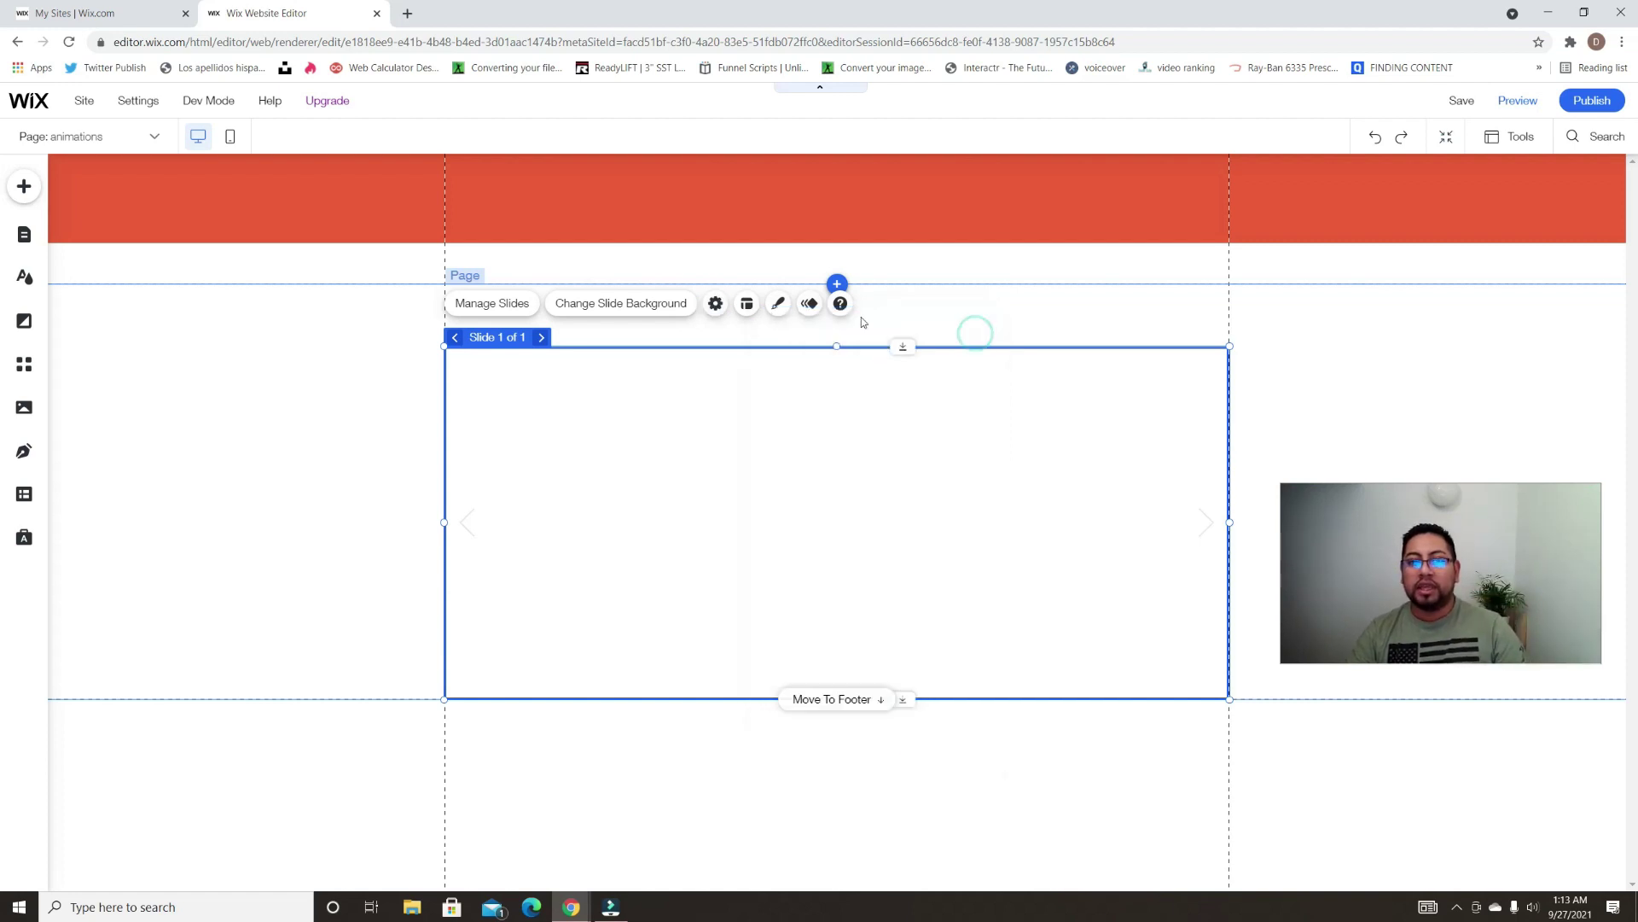
Look over the slideshow's design options for fill, border, corners and shadow
click(779, 304)
drag(1325, 367, 928, 301)
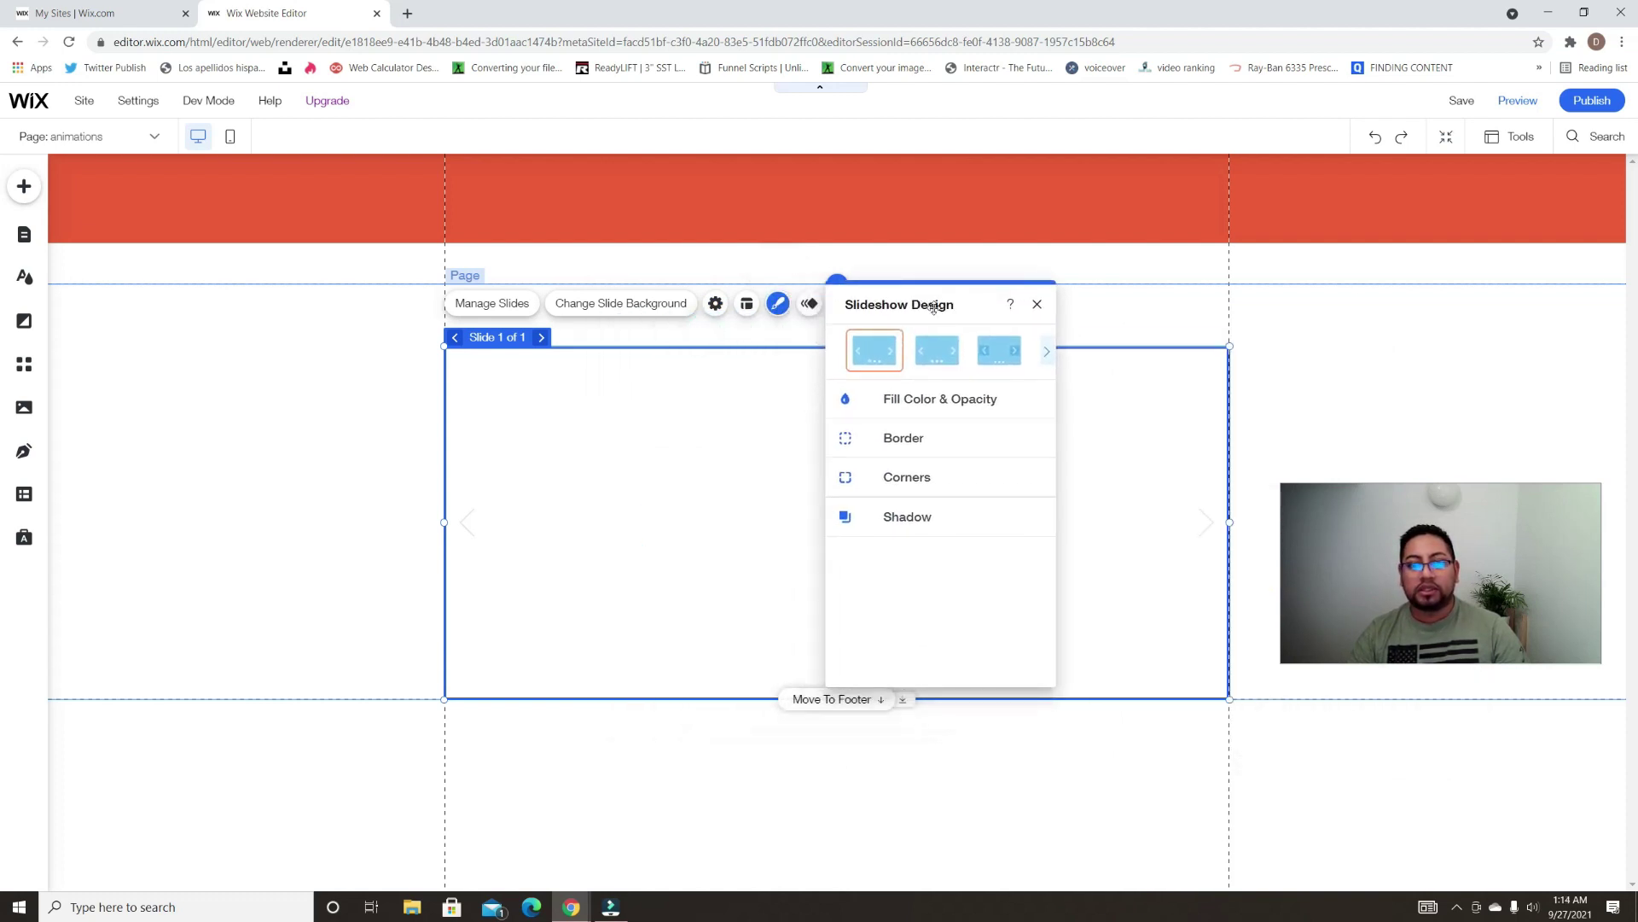
click(1037, 306)
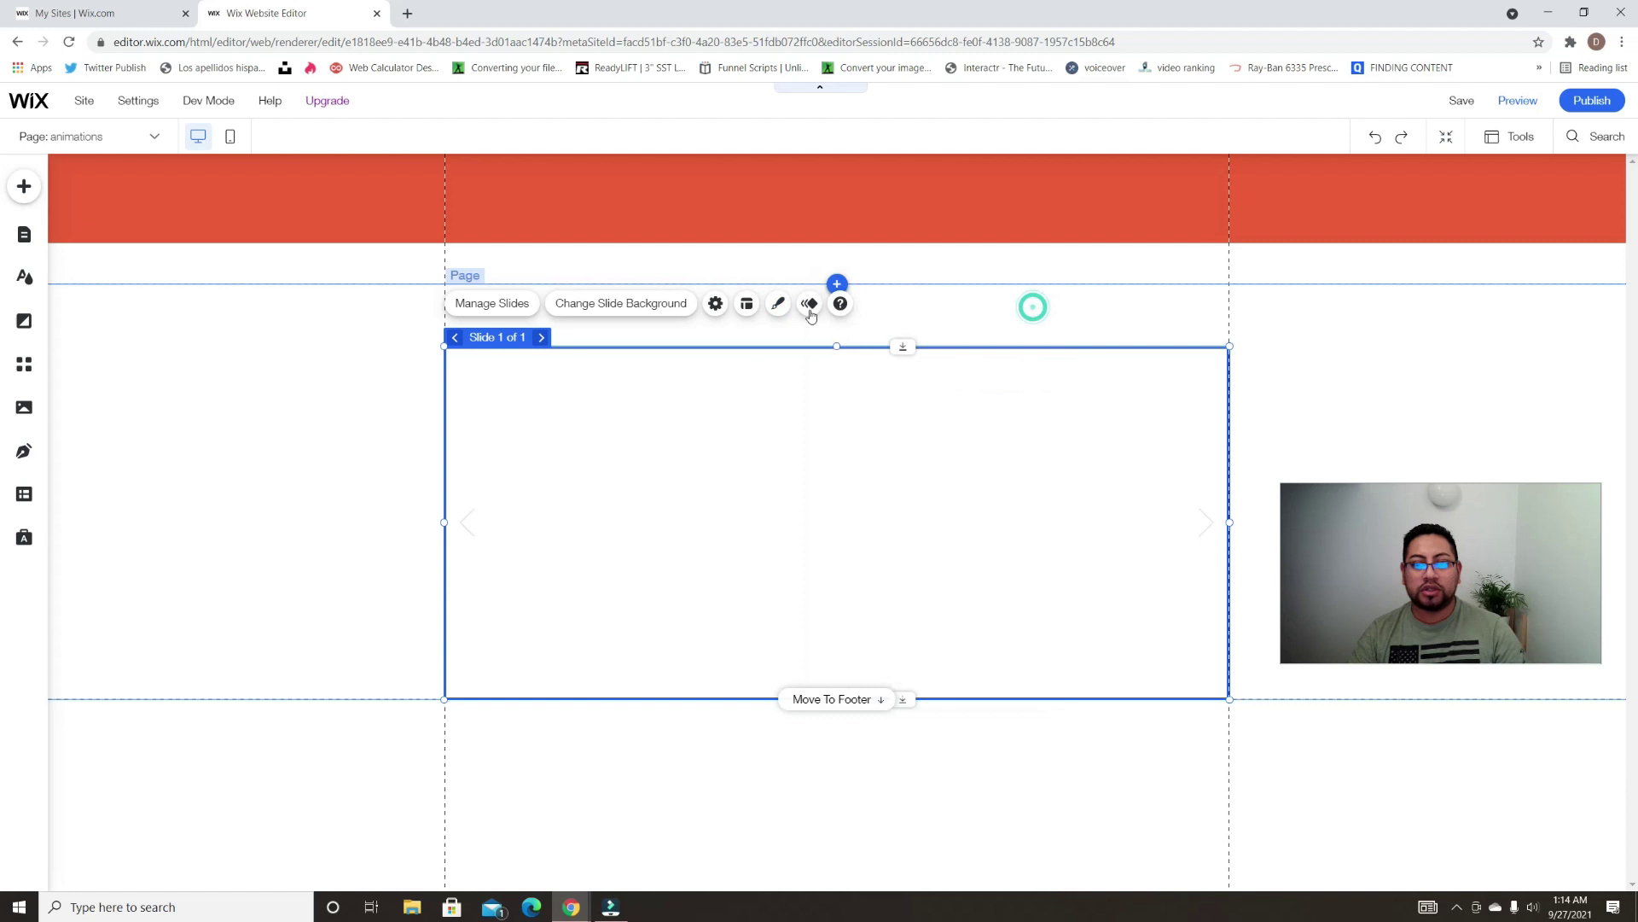
Turn off the slideshow's navigation arrows and slide buttons in its layout settings
click(747, 307)
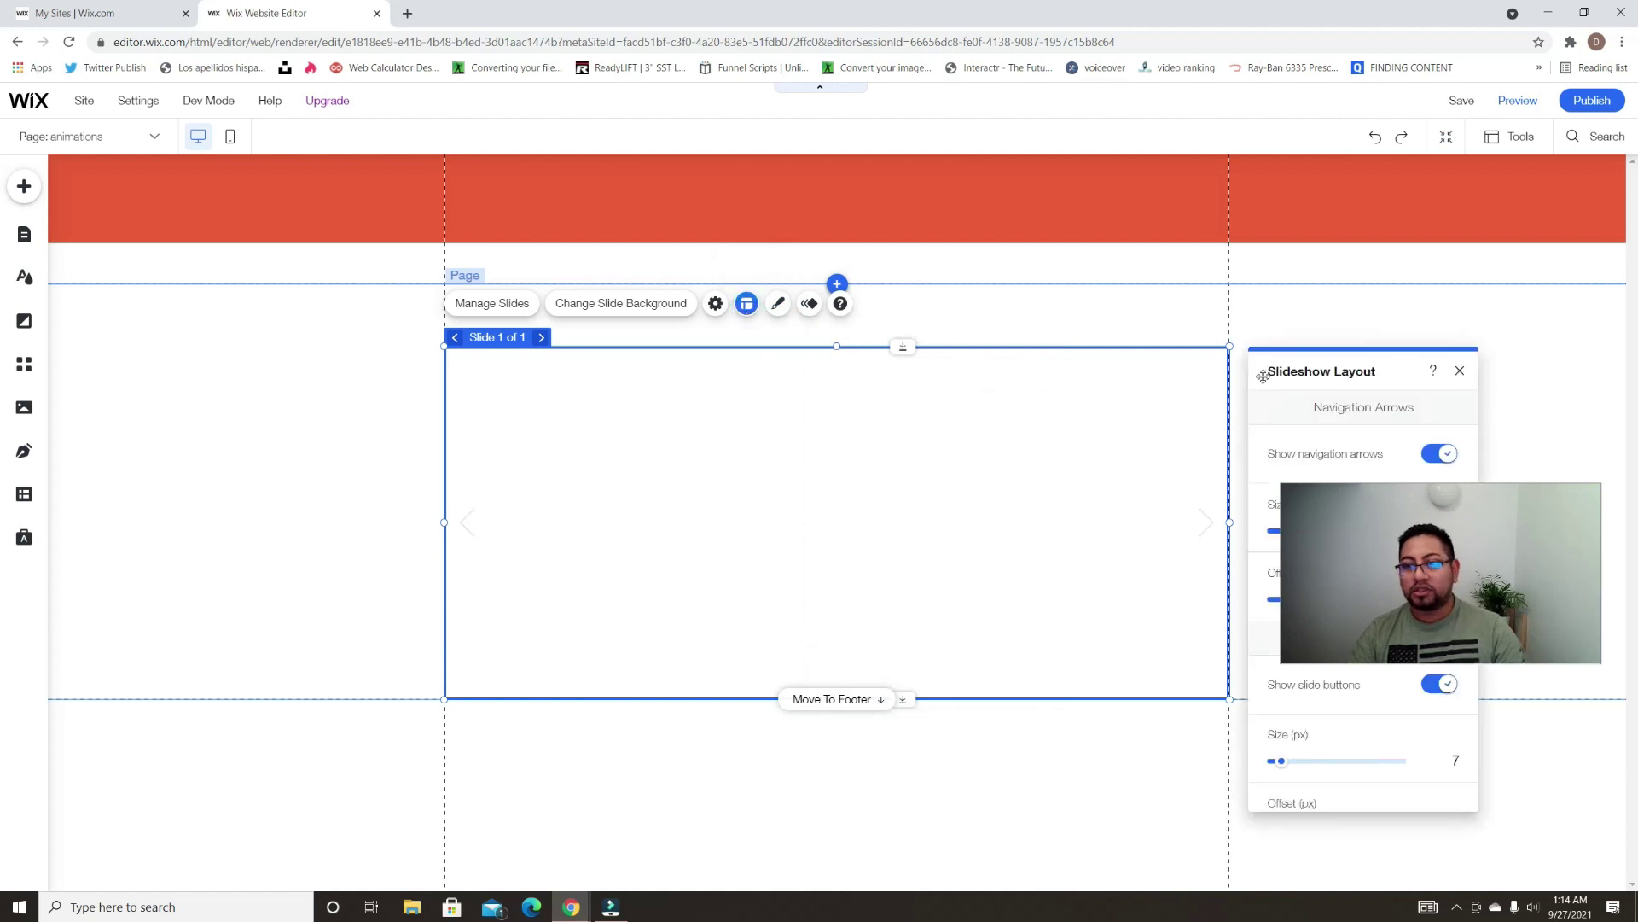
drag(1357, 377, 944, 336)
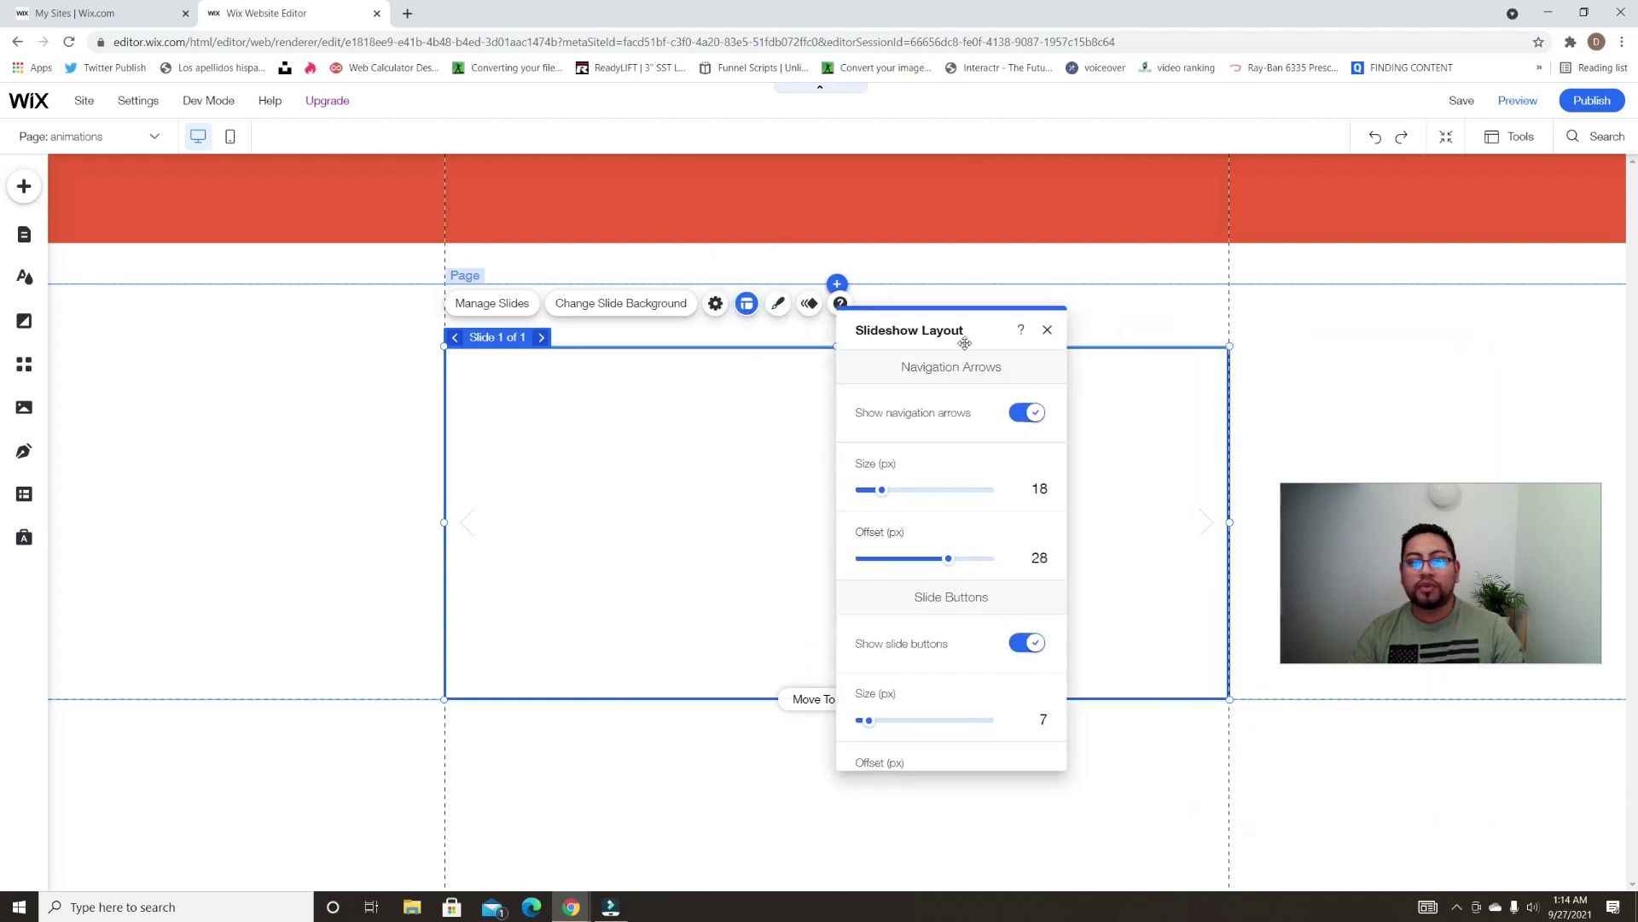
click(1025, 416)
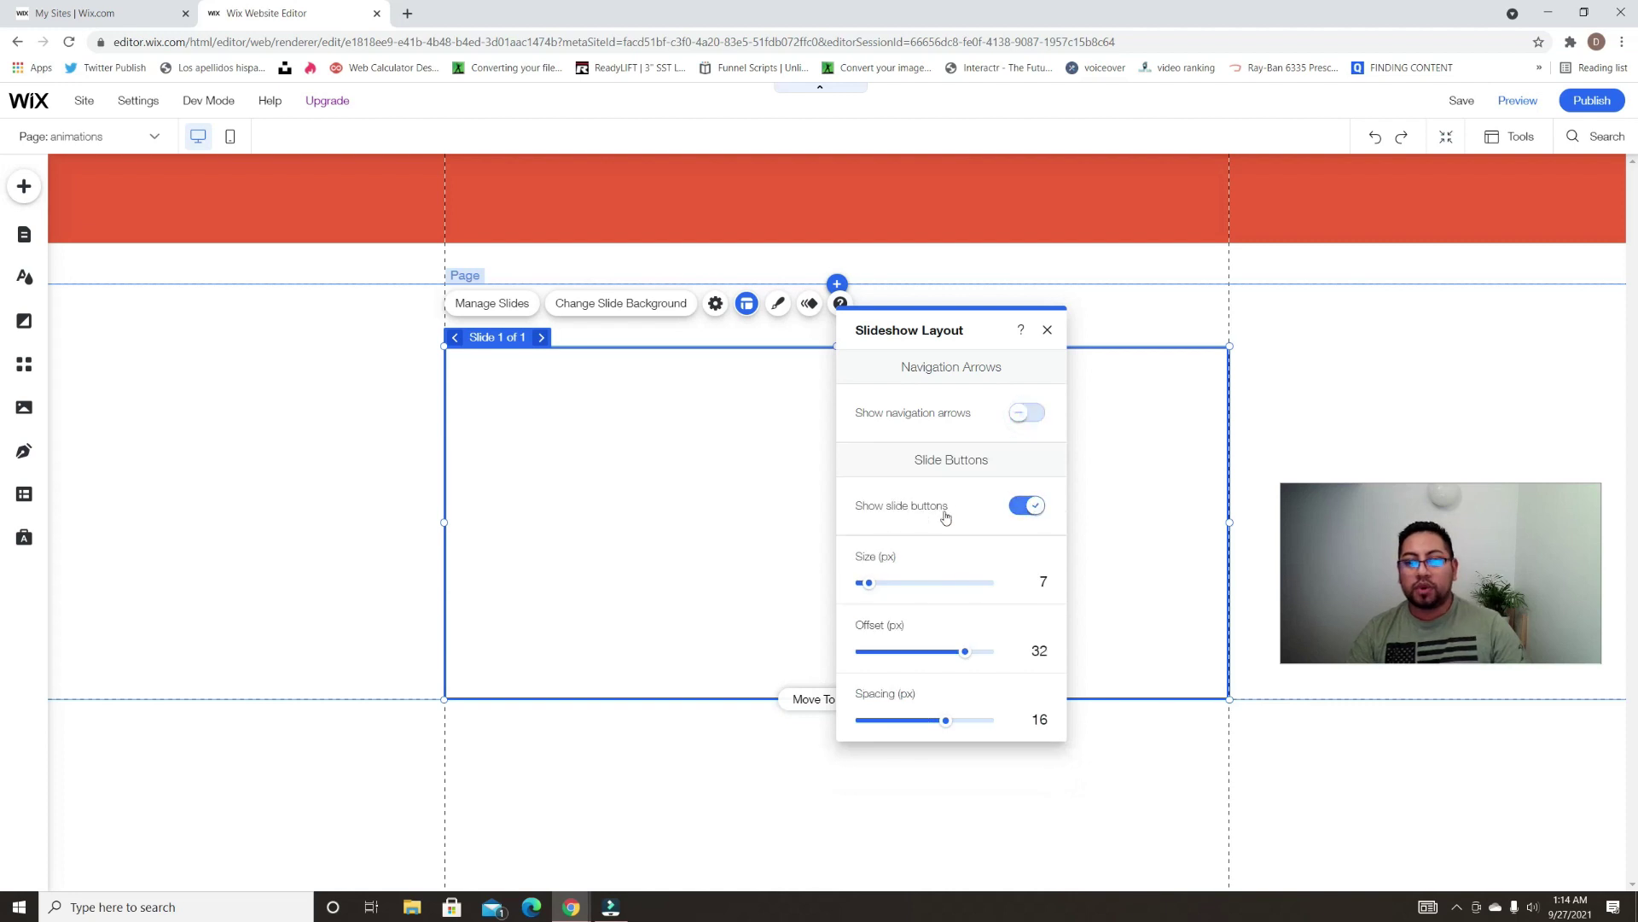
click(1021, 505)
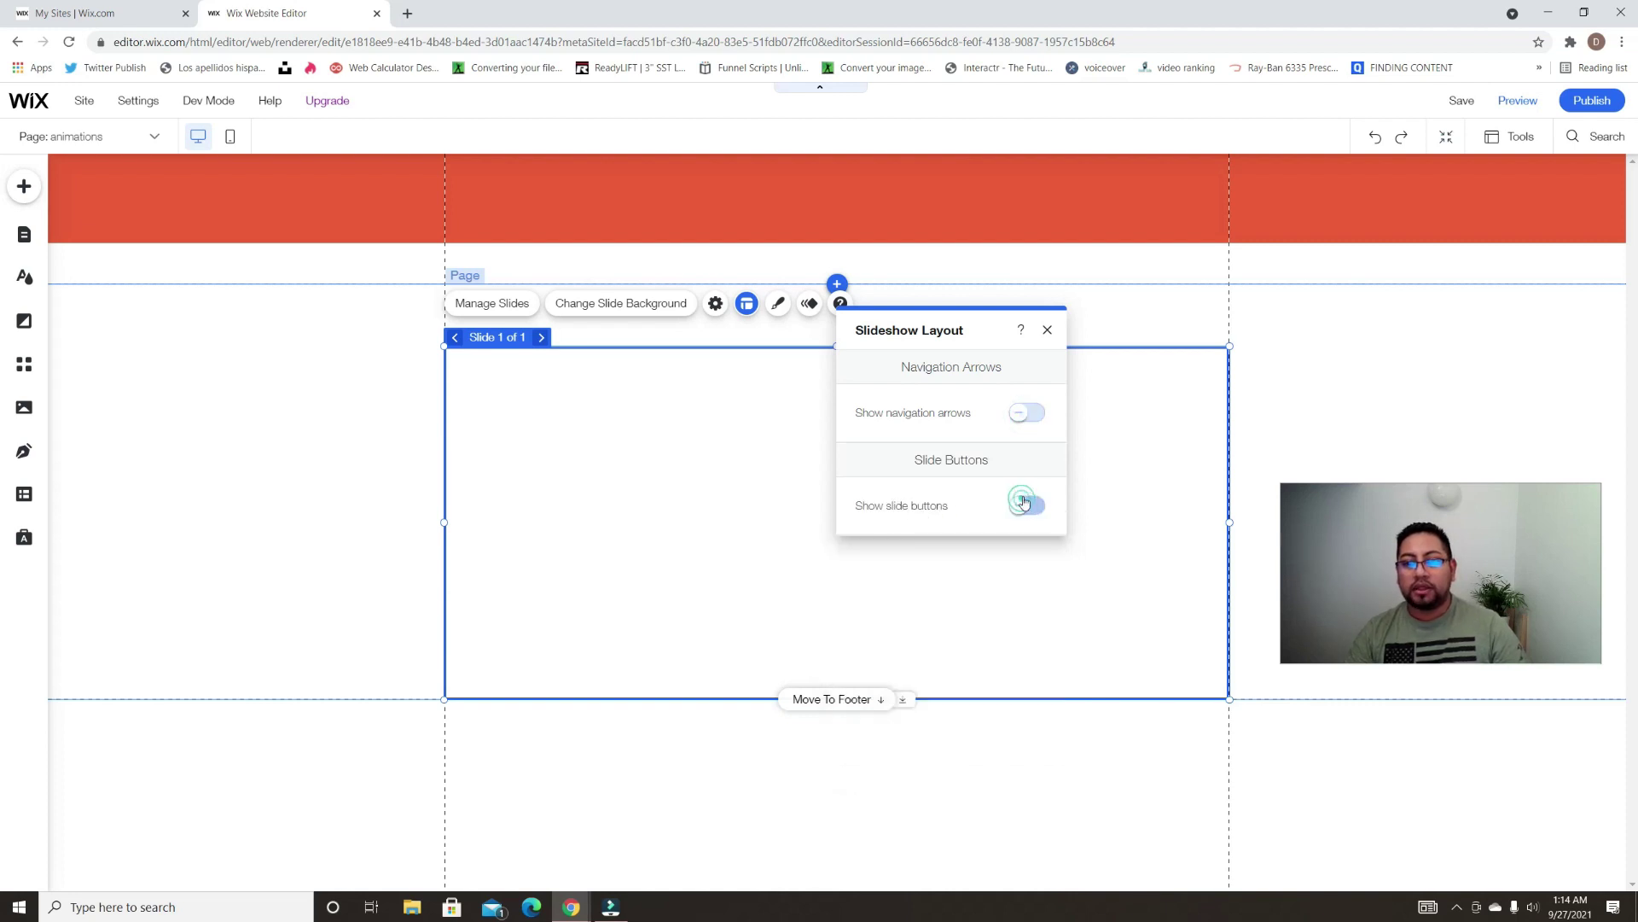
click(1047, 330)
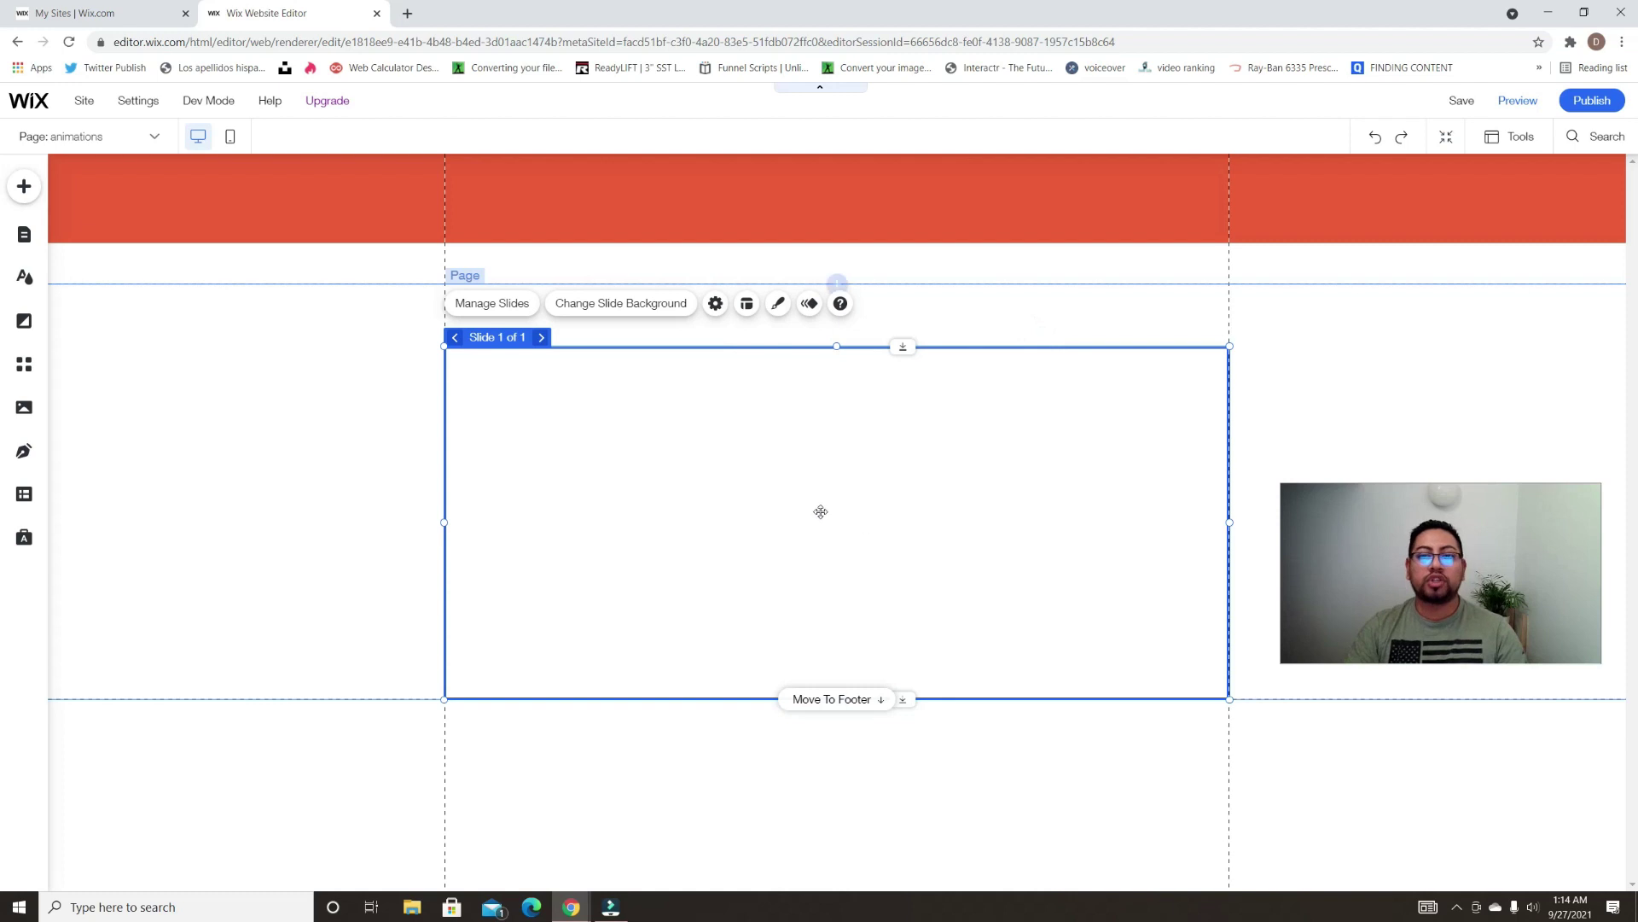
Add a themed Heading 1 text element inside the empty slide
click(26, 203)
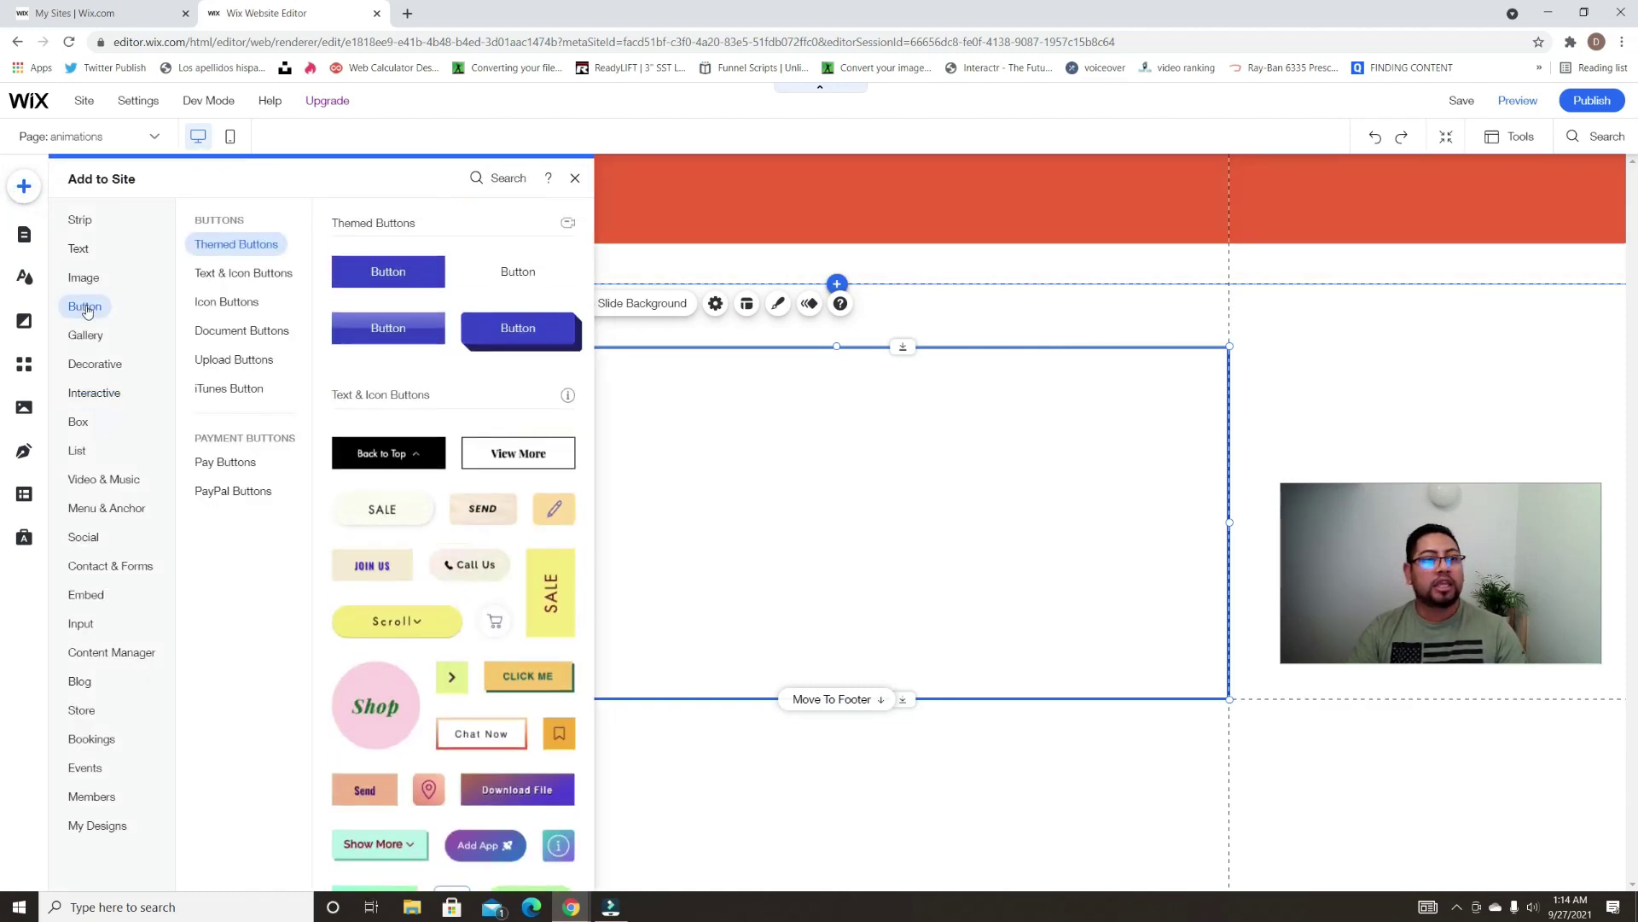
mouse_move(75, 260)
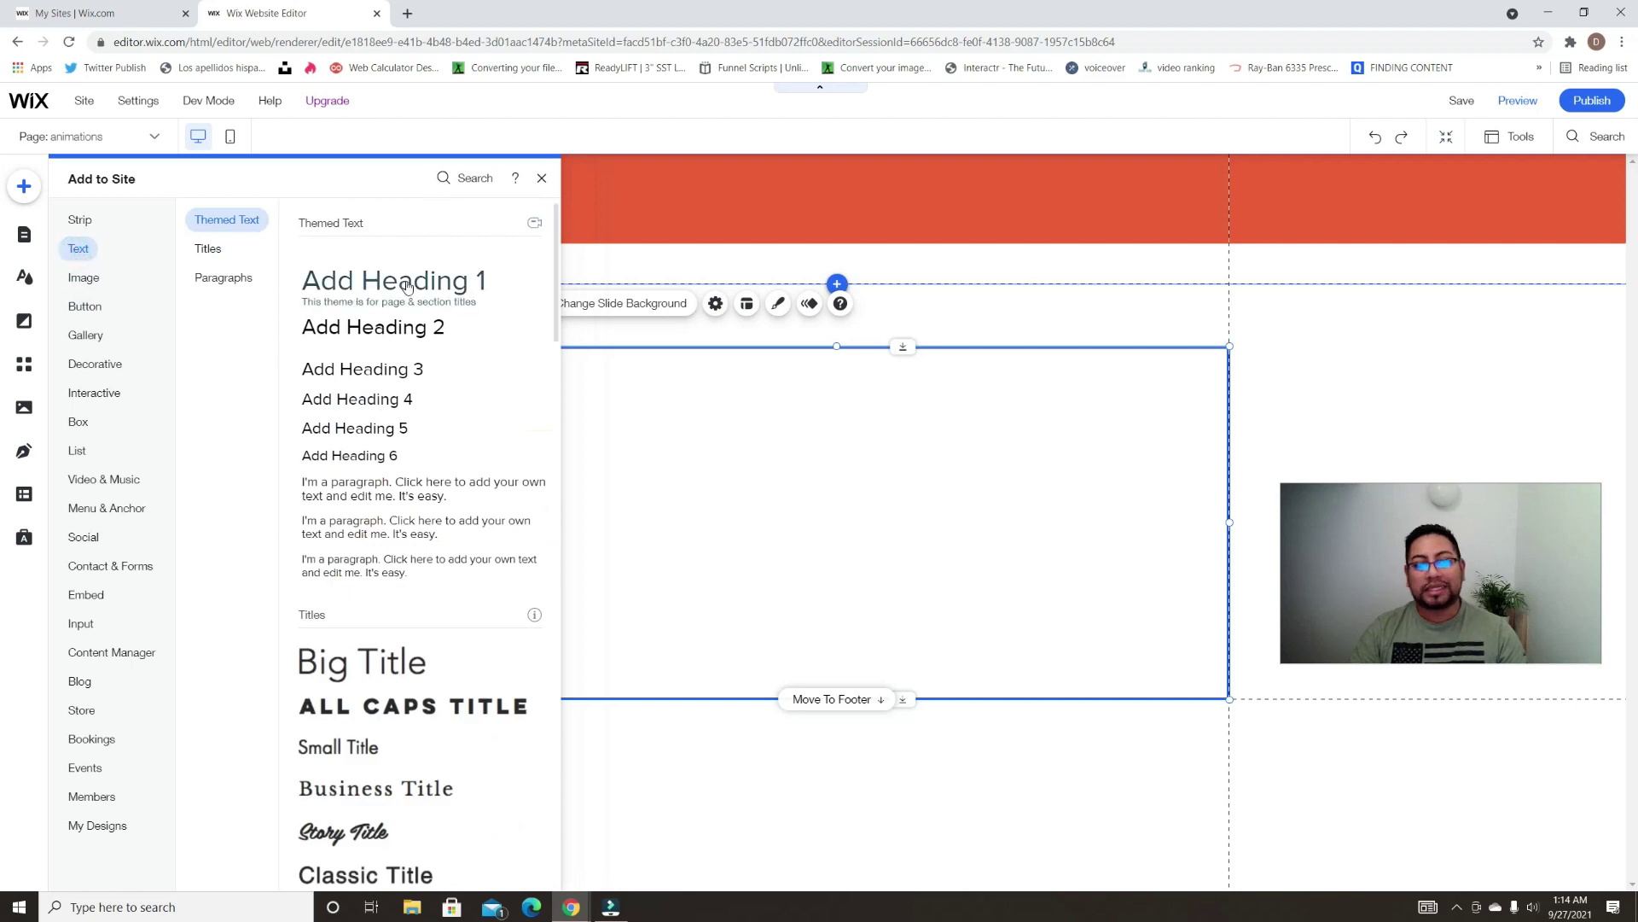
drag(591, 318, 848, 475)
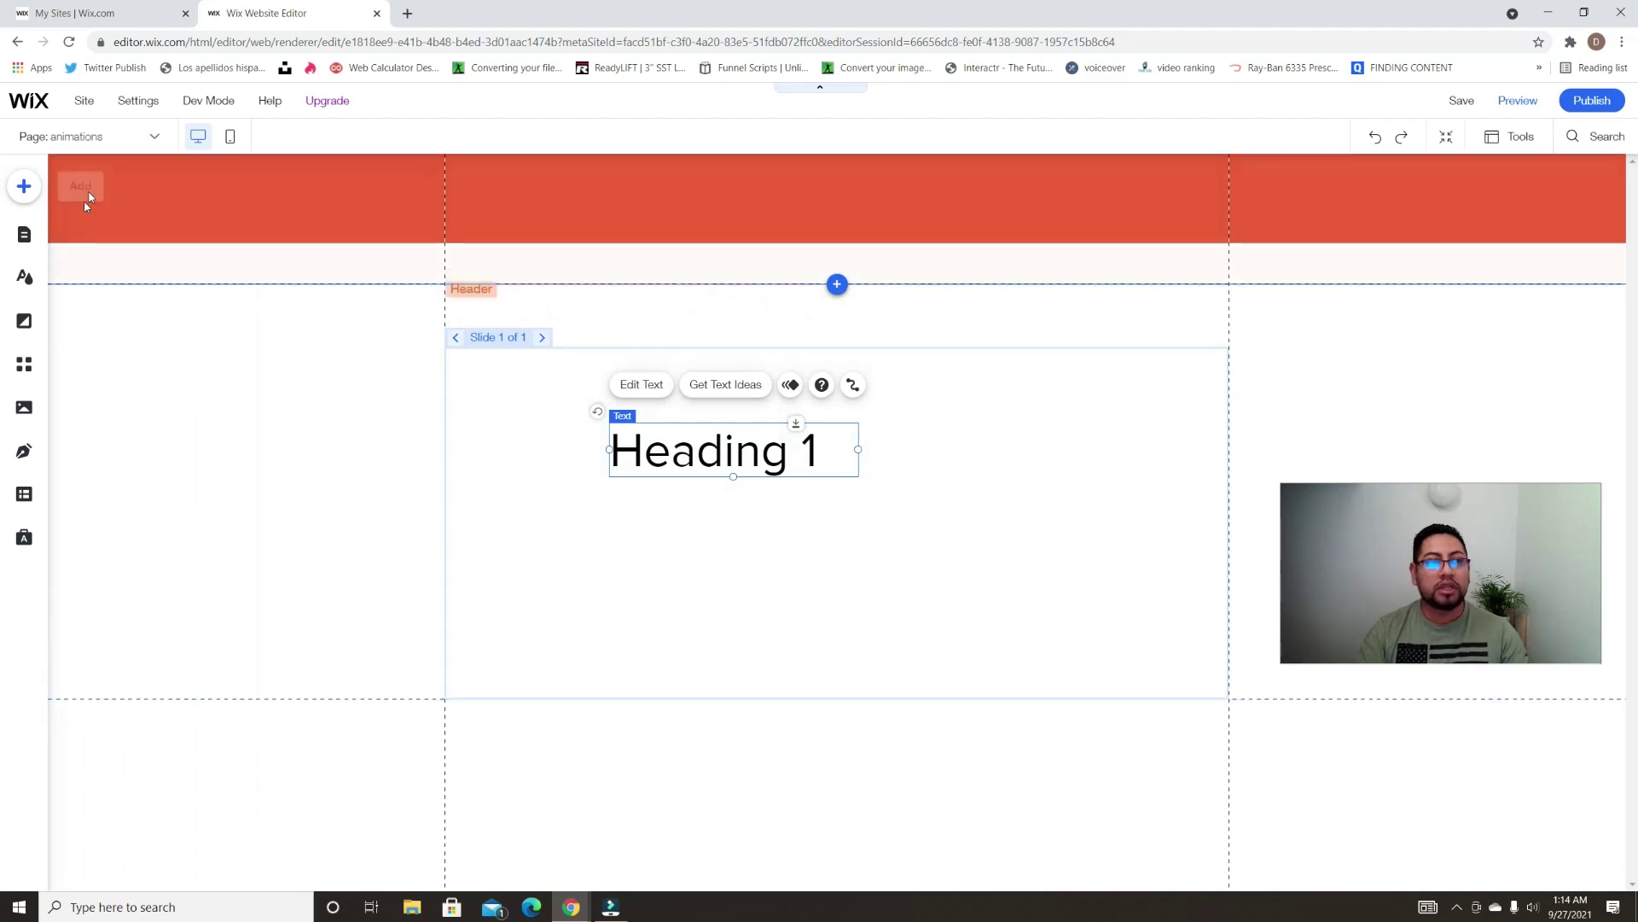
Add the teal triangle from the decorative arrow shapes to the slide's upper-left corner
click(24, 186)
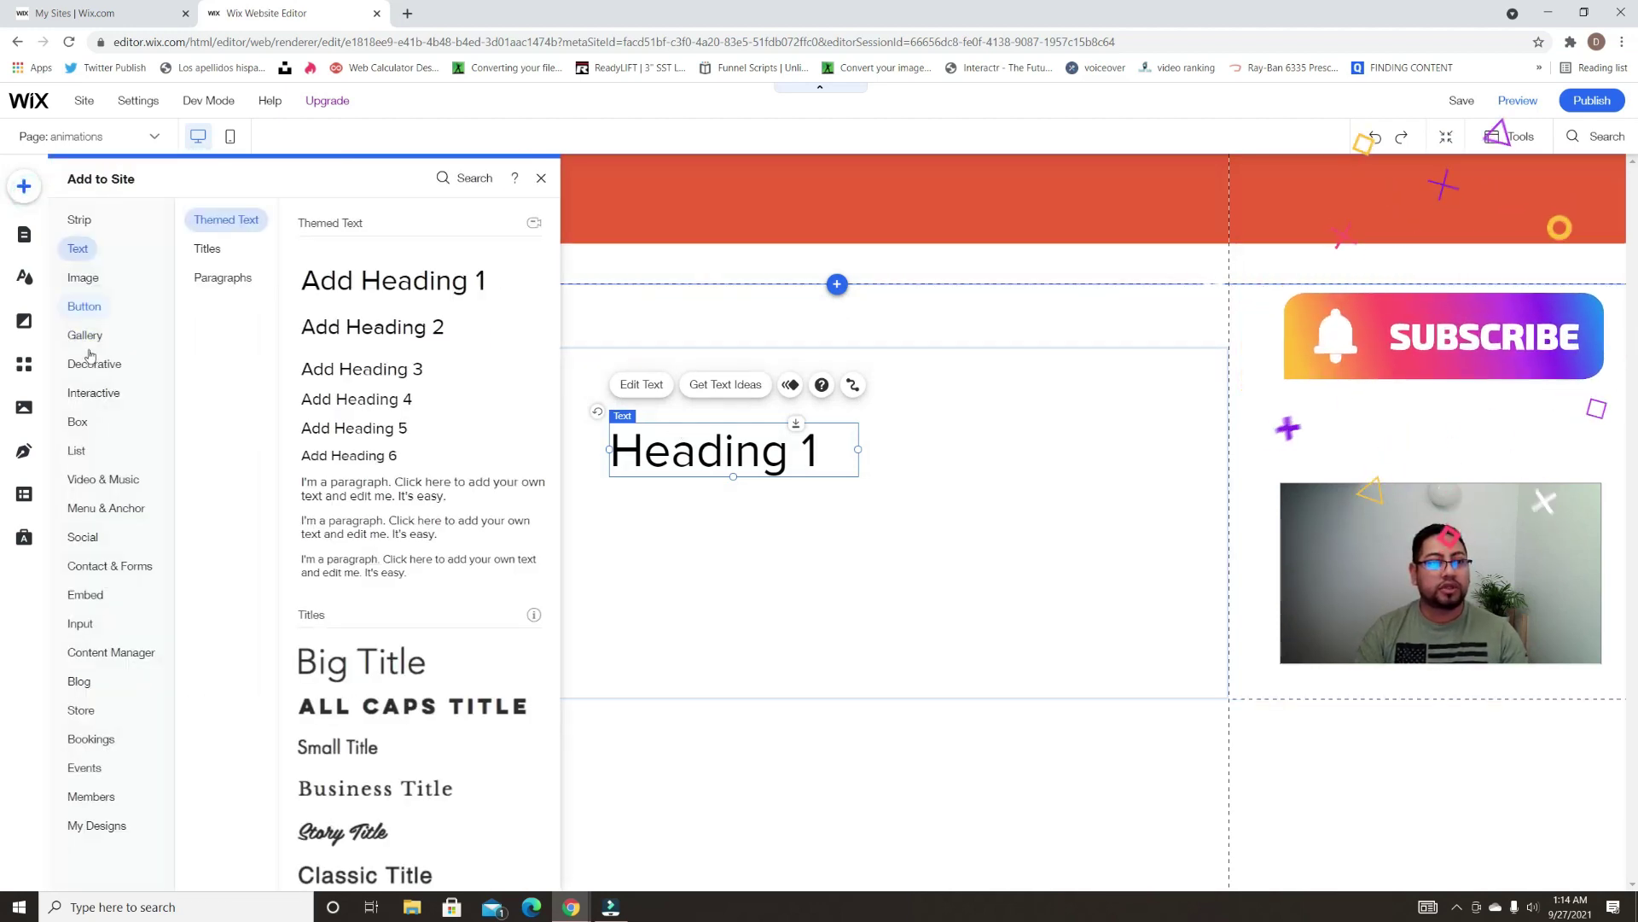
click(92, 367)
scroll(345, 460, down, 6)
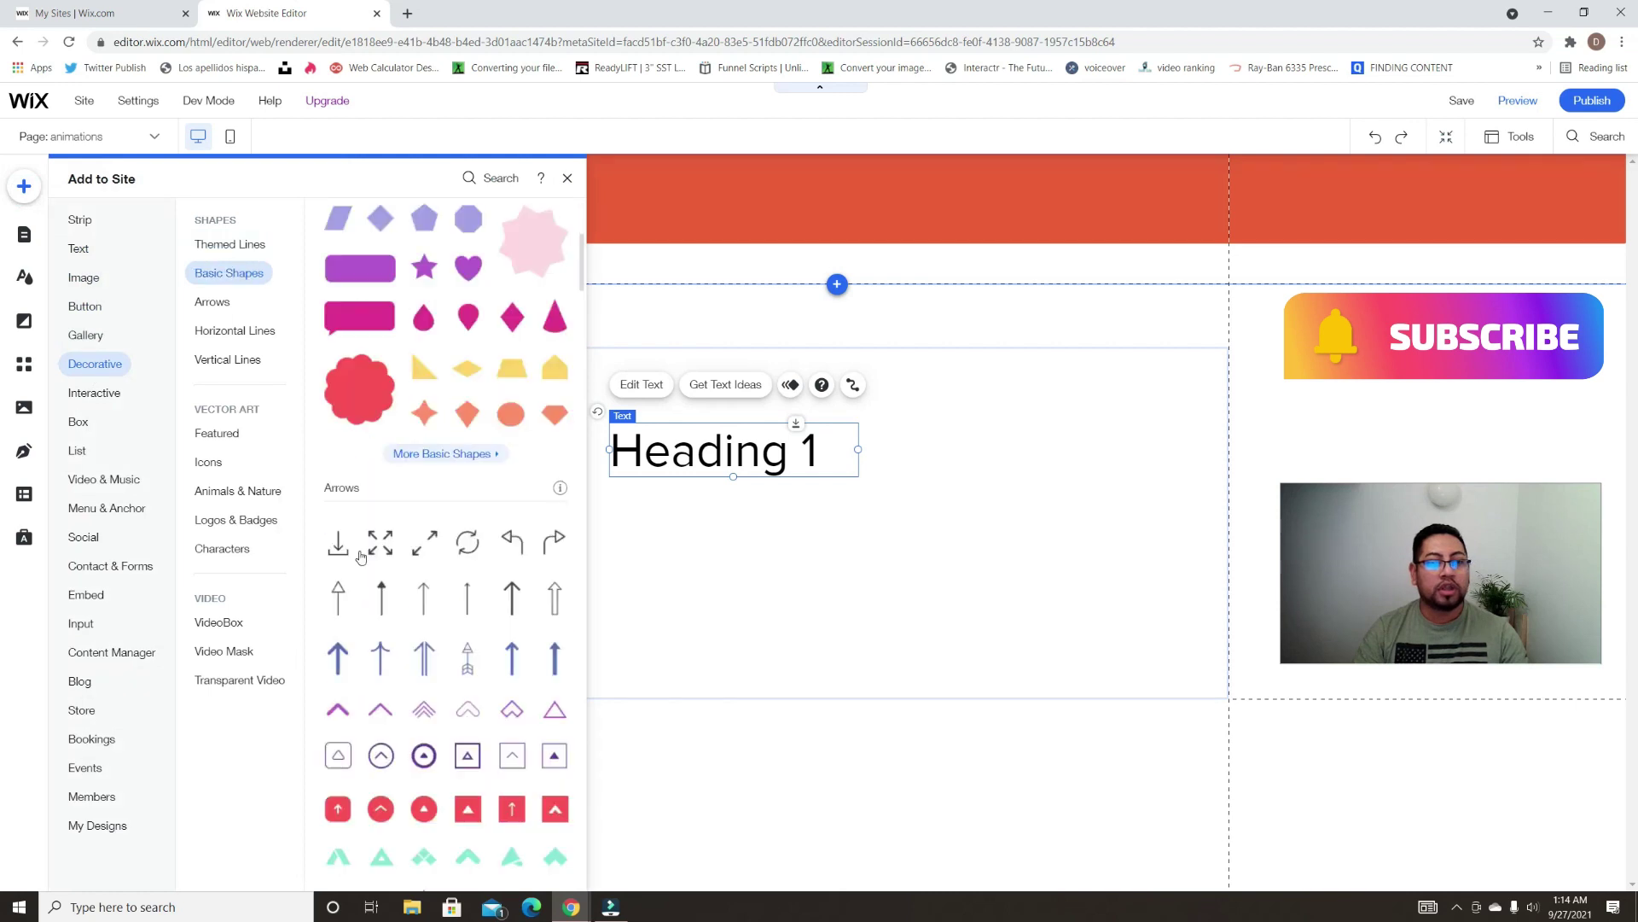
scroll(353, 606, down, 1)
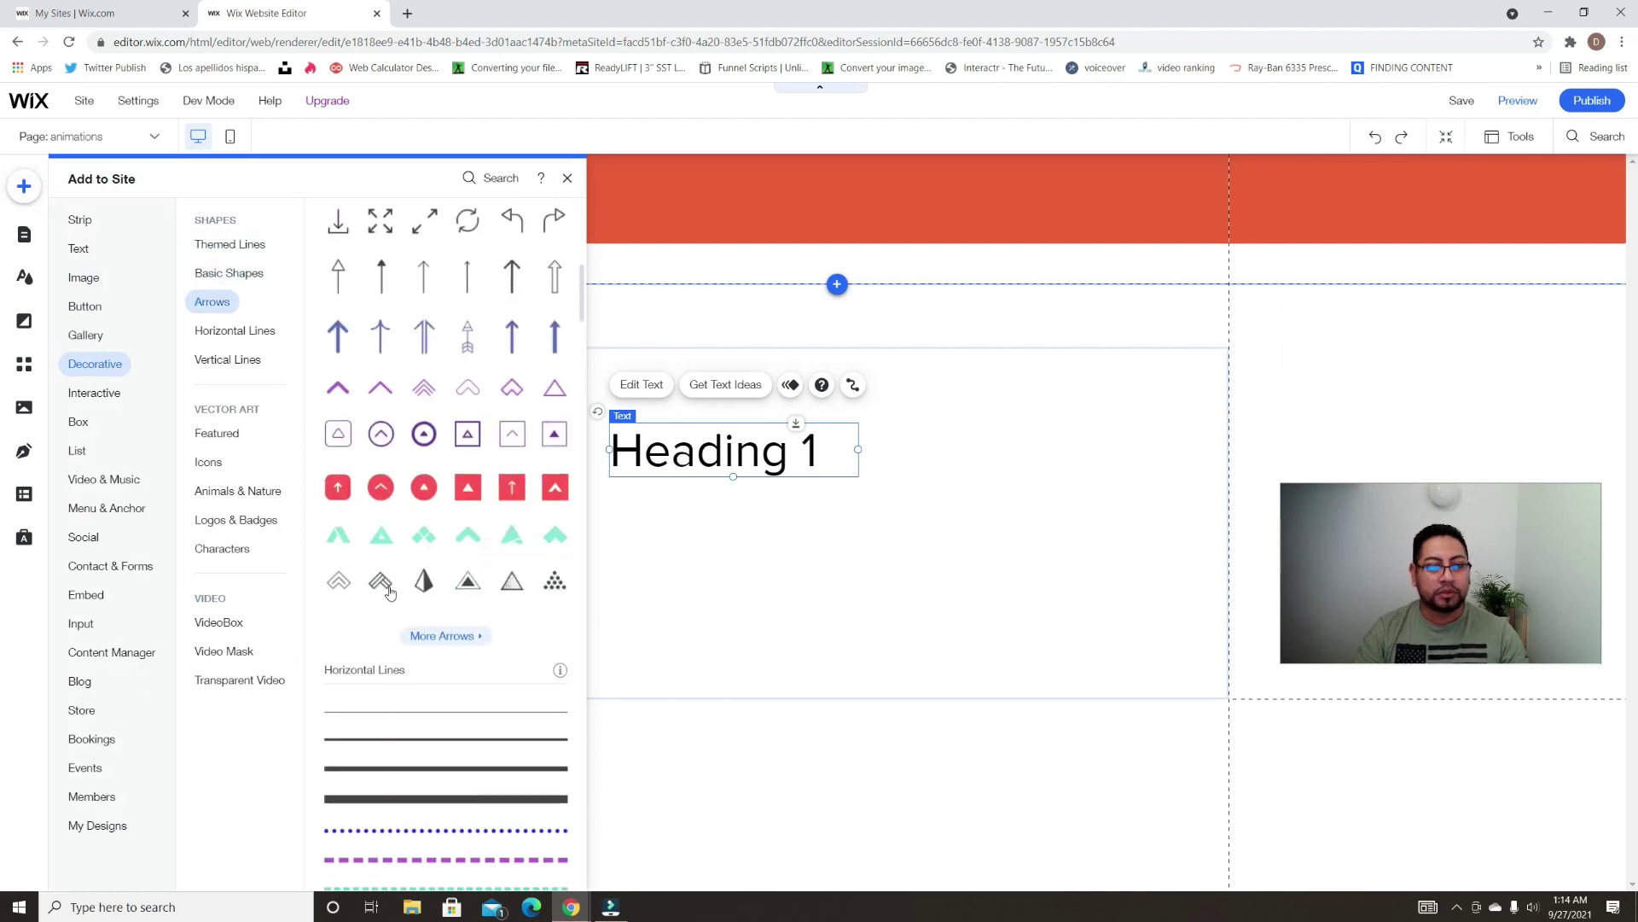
drag(387, 543, 525, 406)
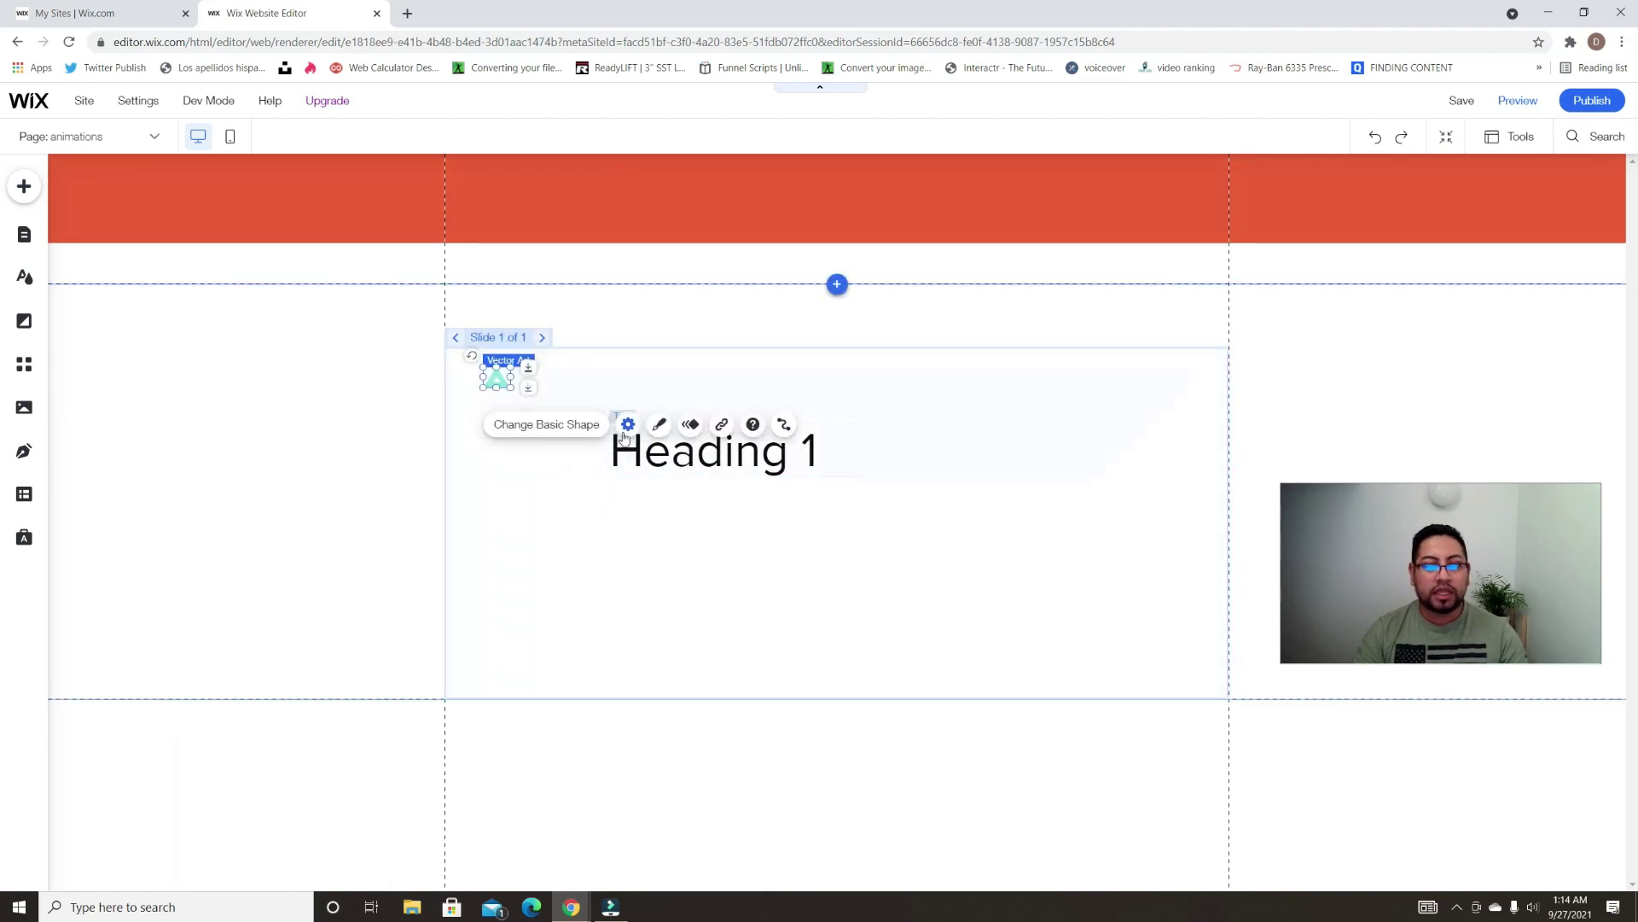
Change the triangle shape's fill color to white (#FFFFFF)
click(658, 424)
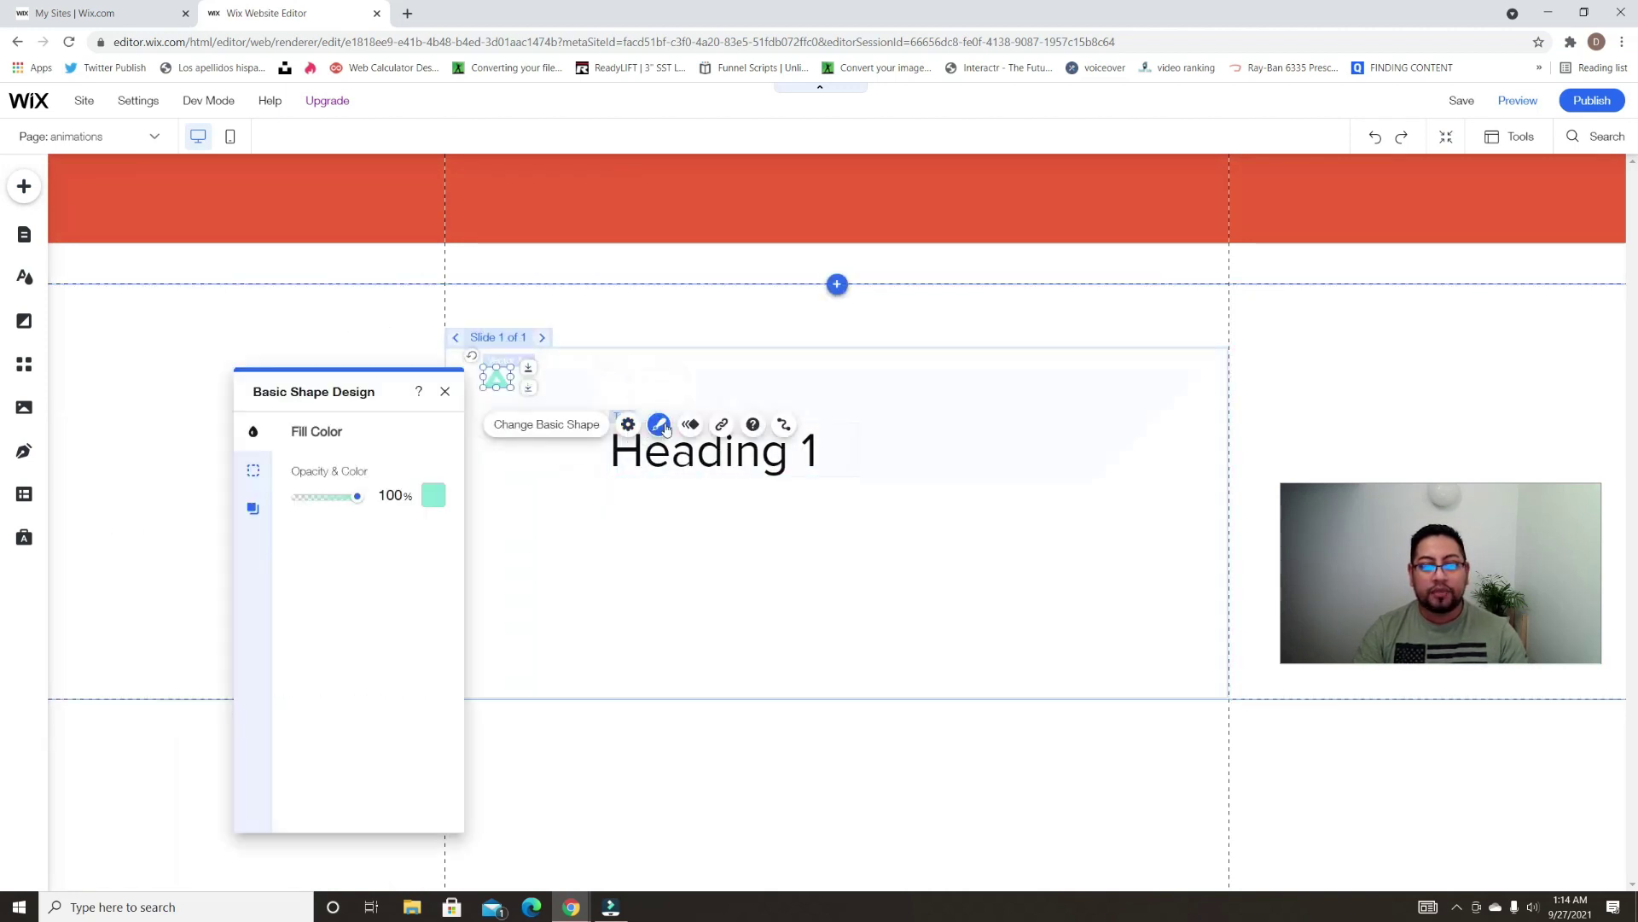
click(434, 496)
click(256, 511)
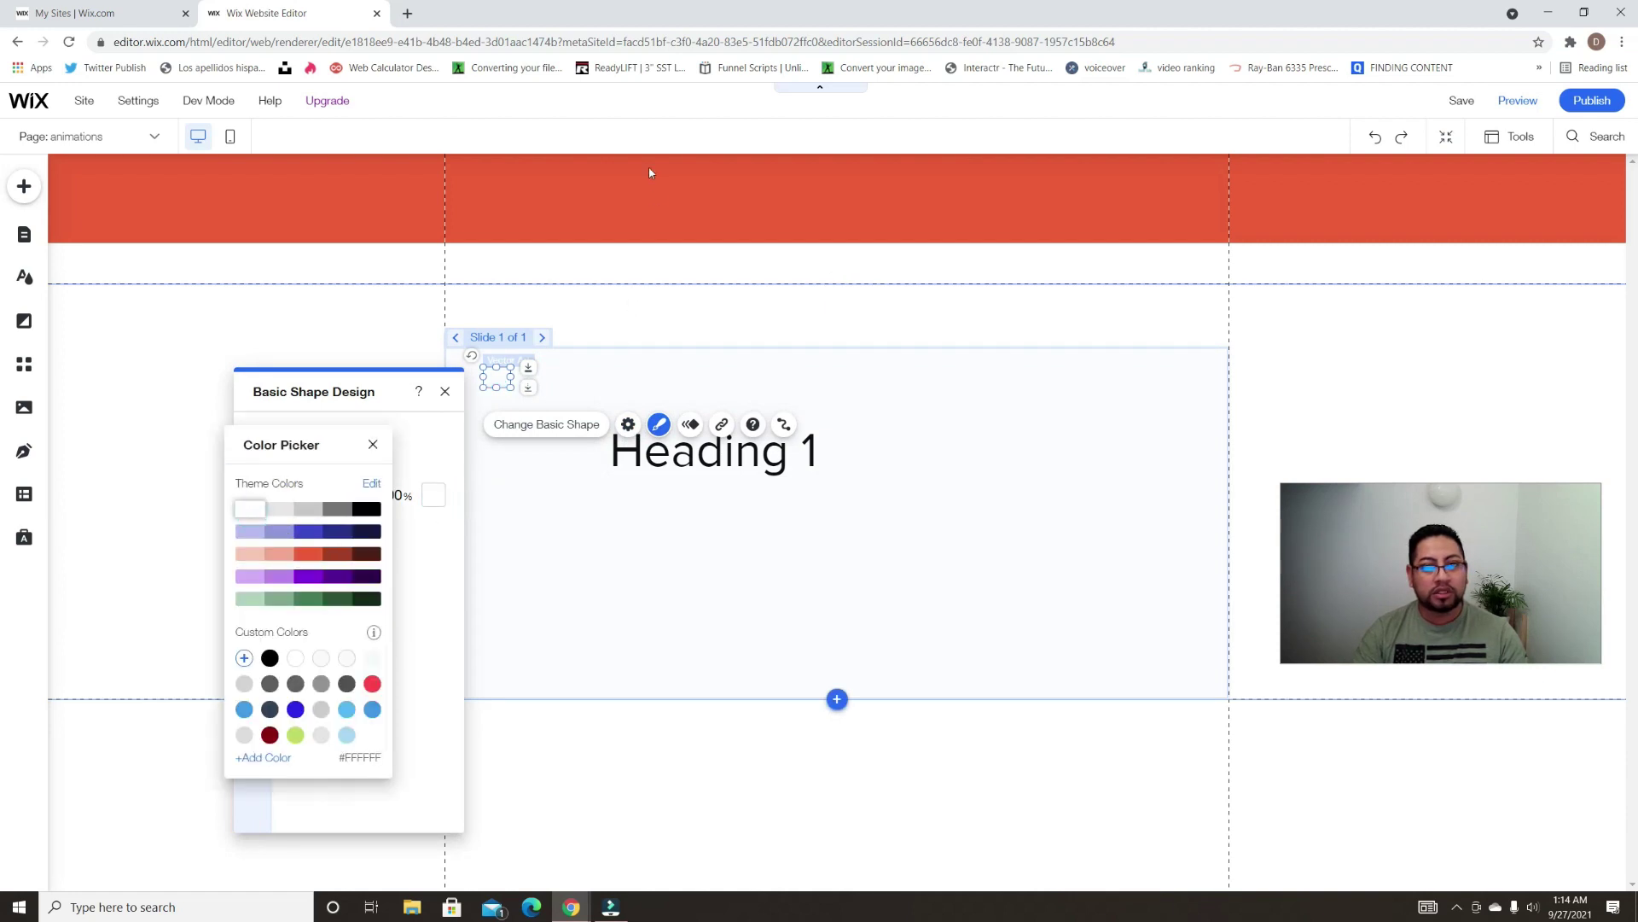
click(651, 522)
Move the heading up beside the triangle and set its font size to 30 px
drag(680, 454, 591, 386)
click(612, 444)
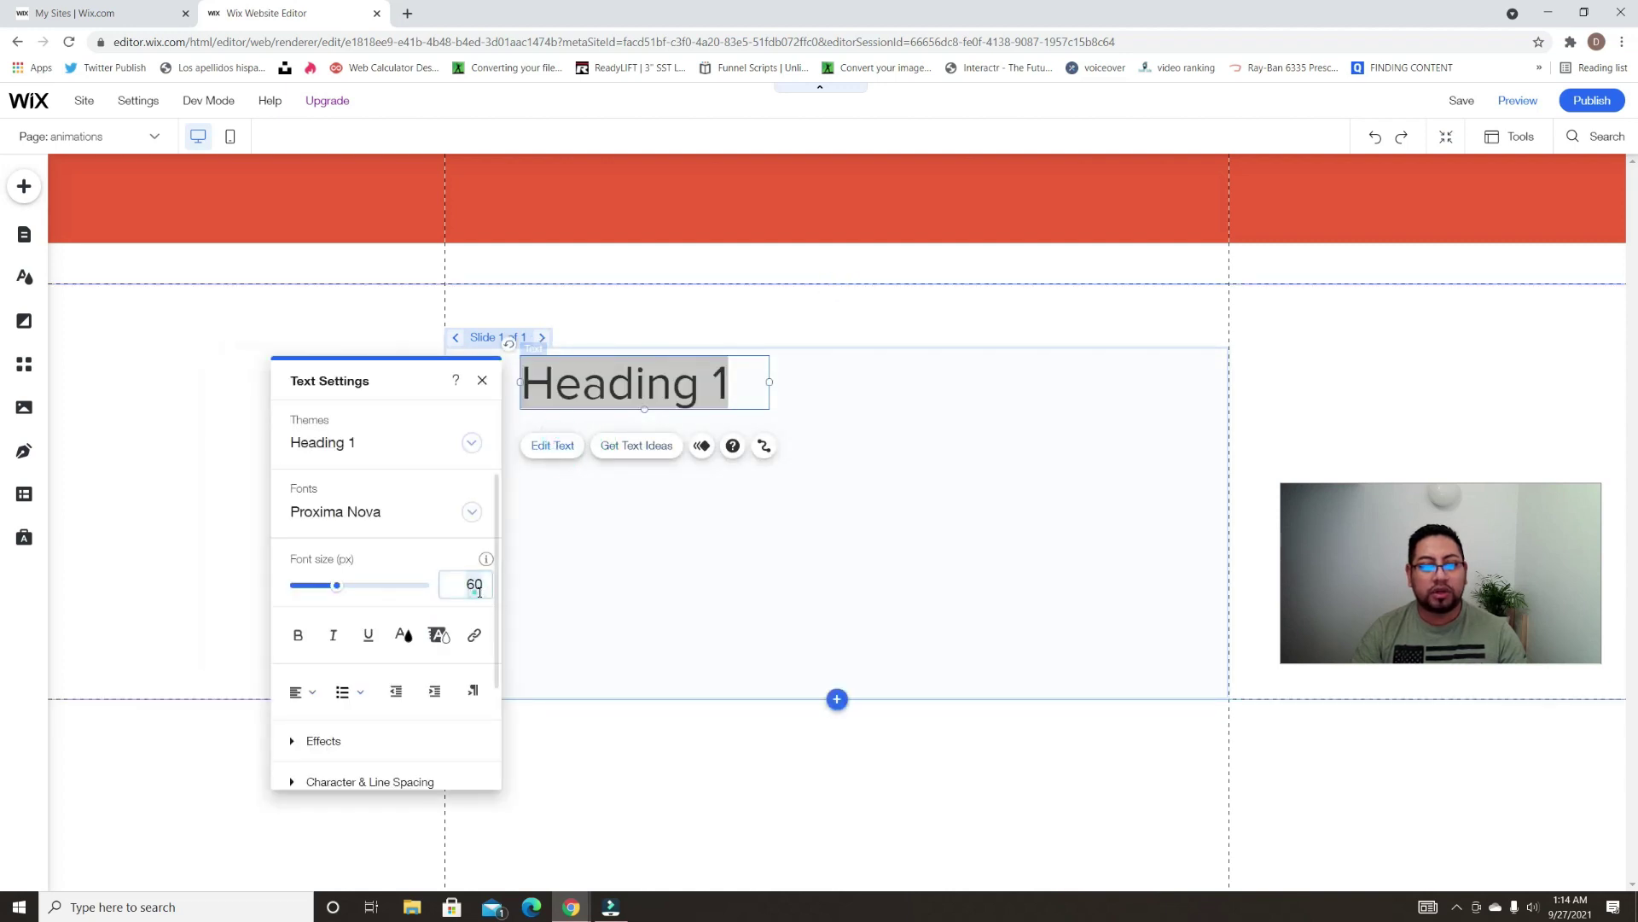
click(493, 599)
text(30)
key(Return)
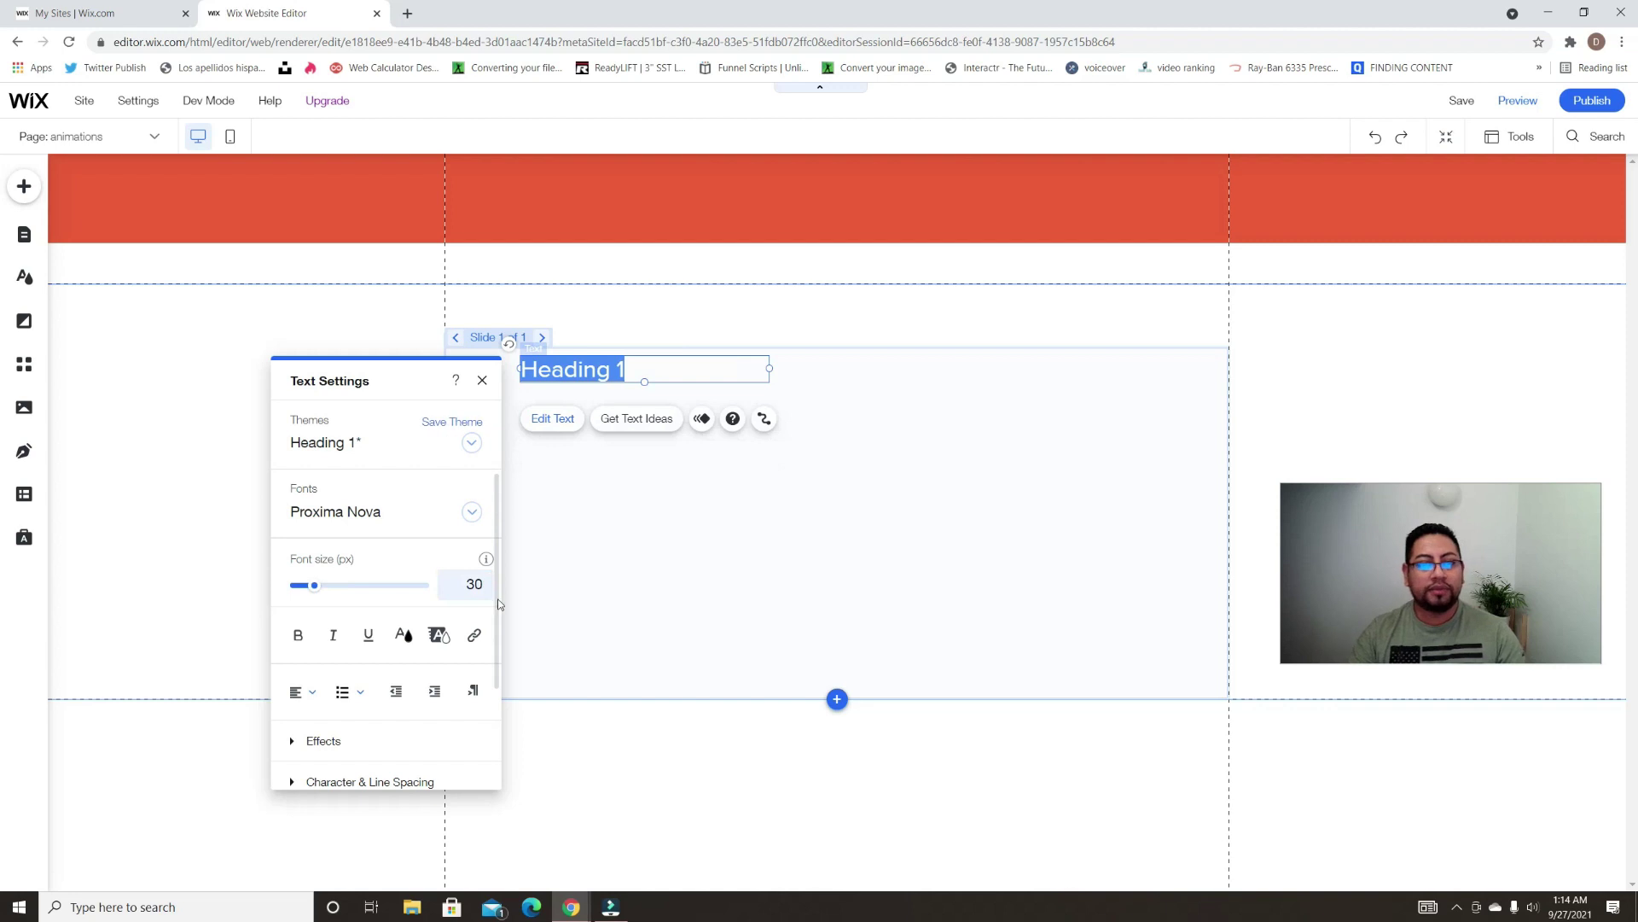
Replace the heading text with "News" and center-align it
click(688, 366)
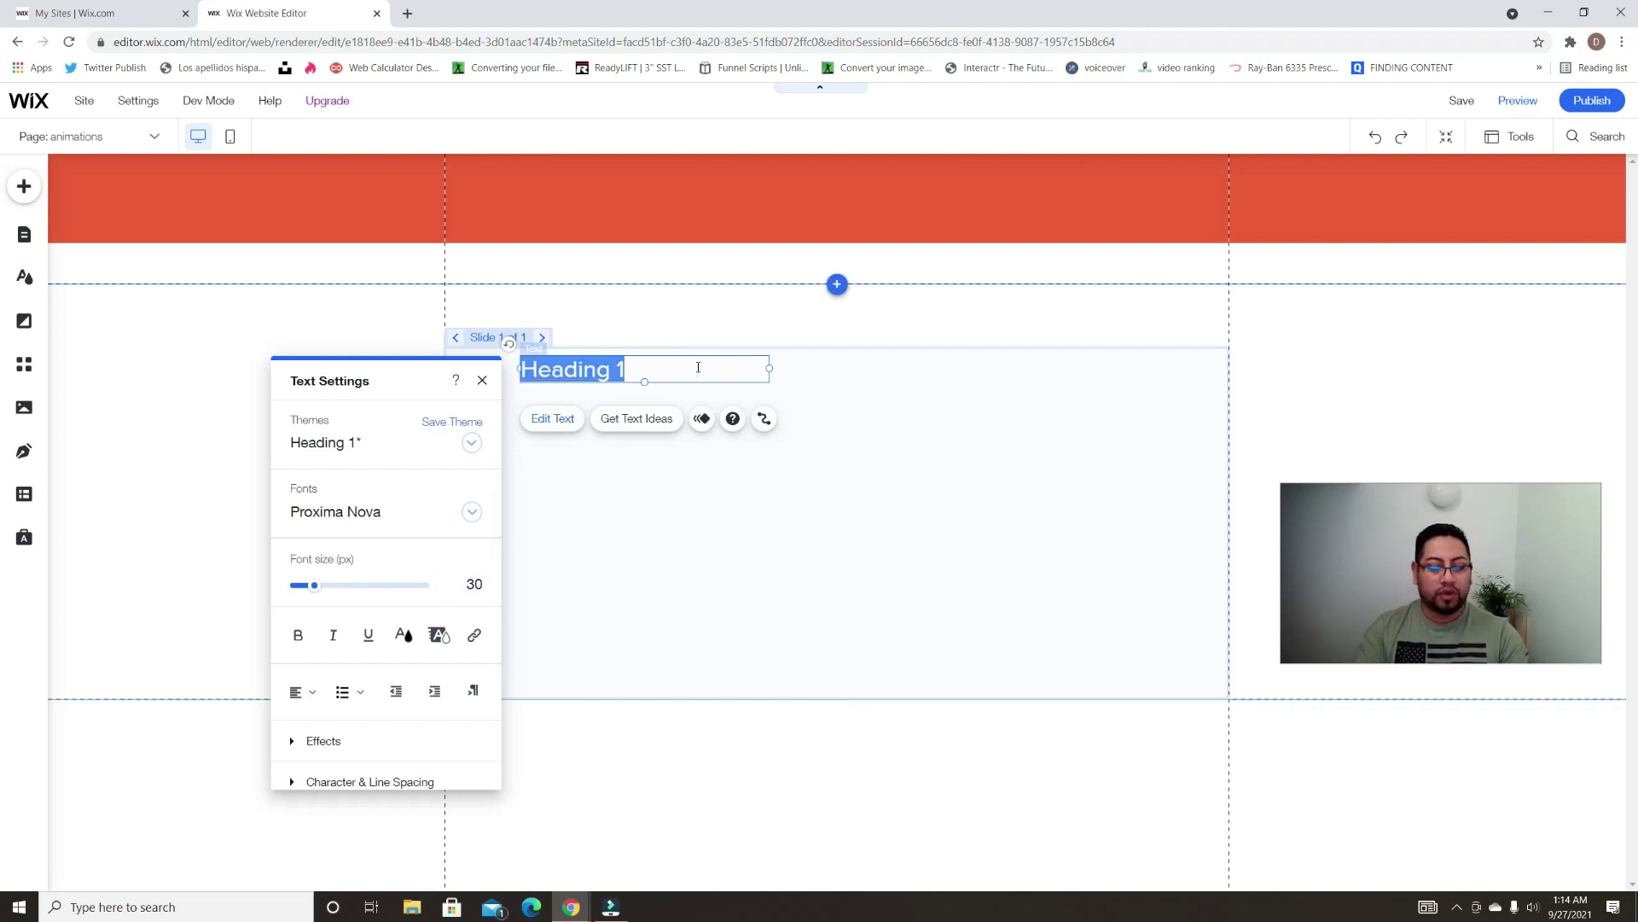
text(News)
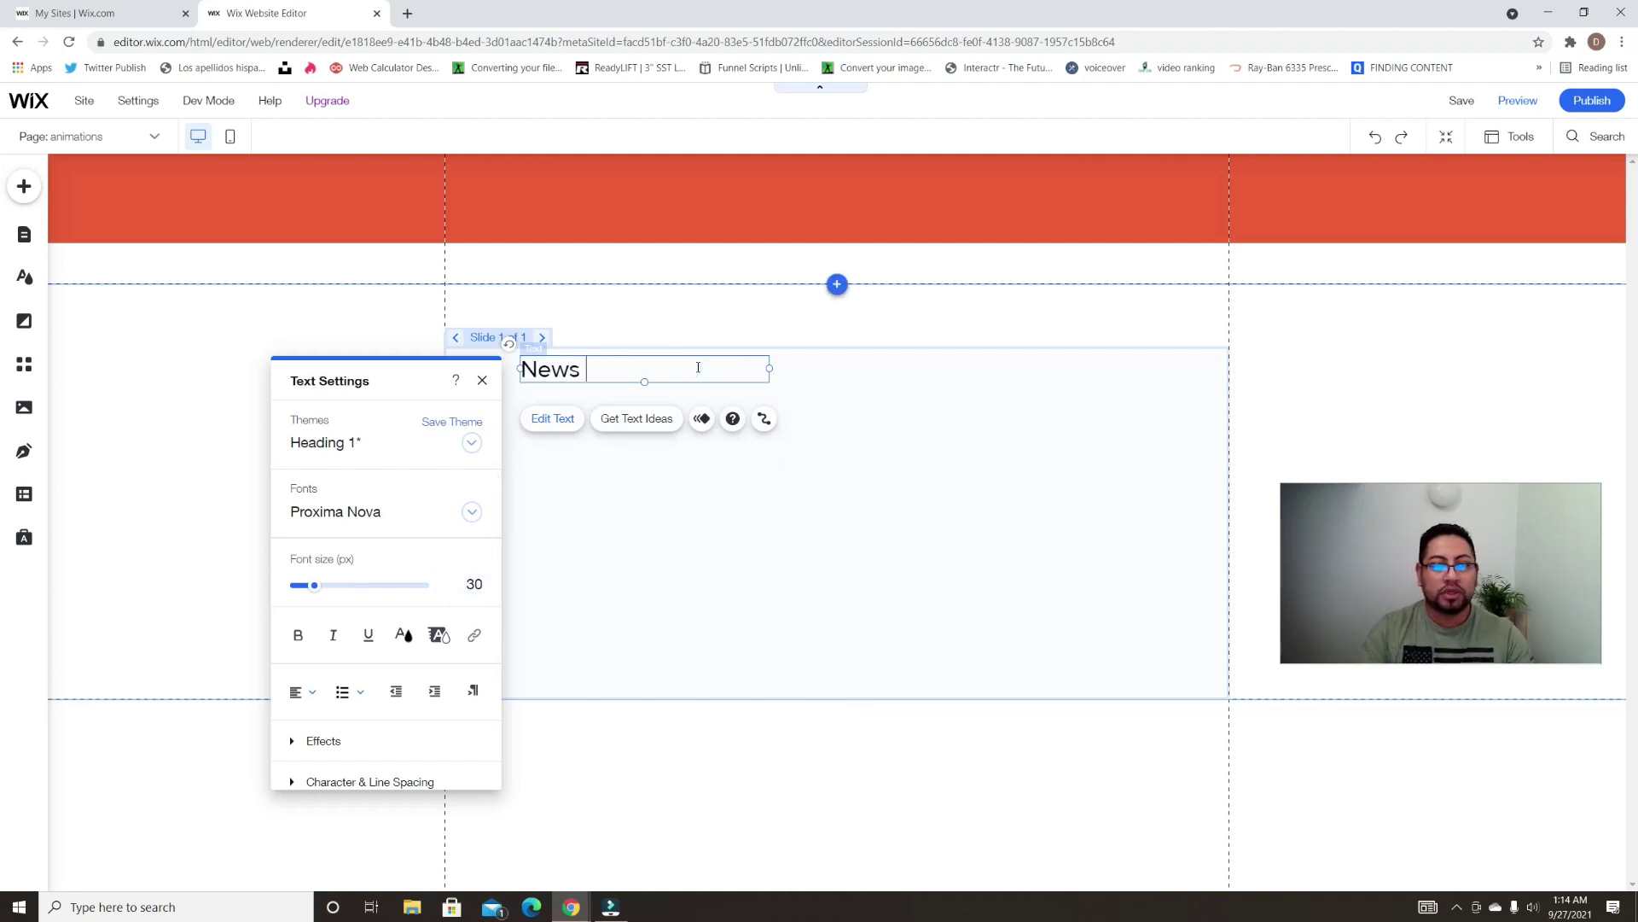
click(296, 691)
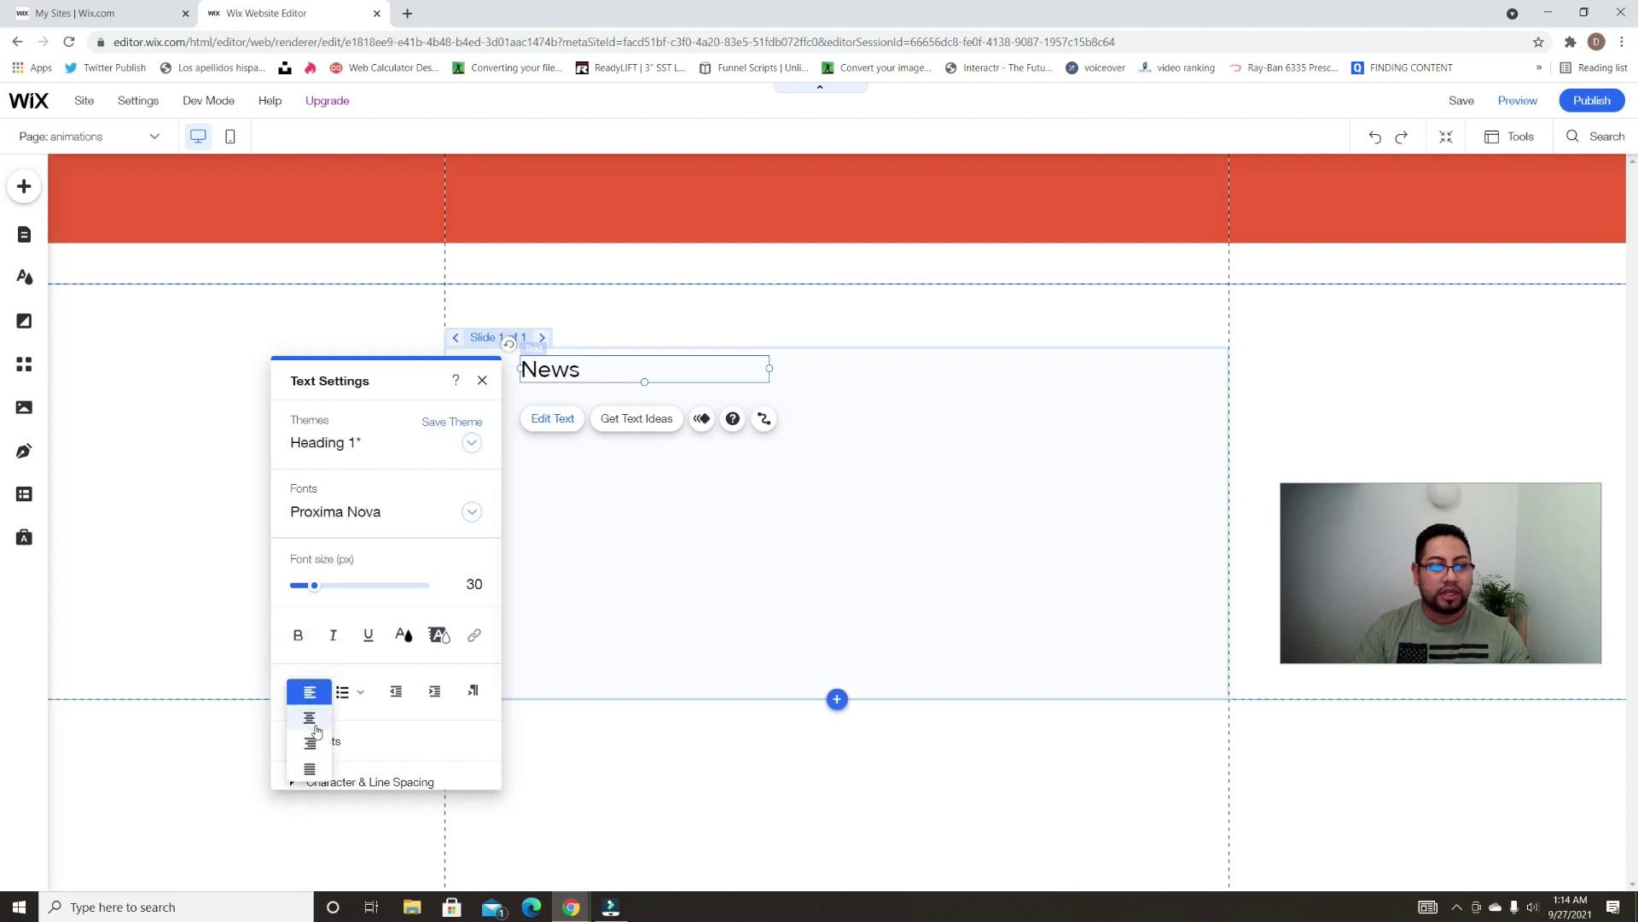
click(315, 723)
click(555, 553)
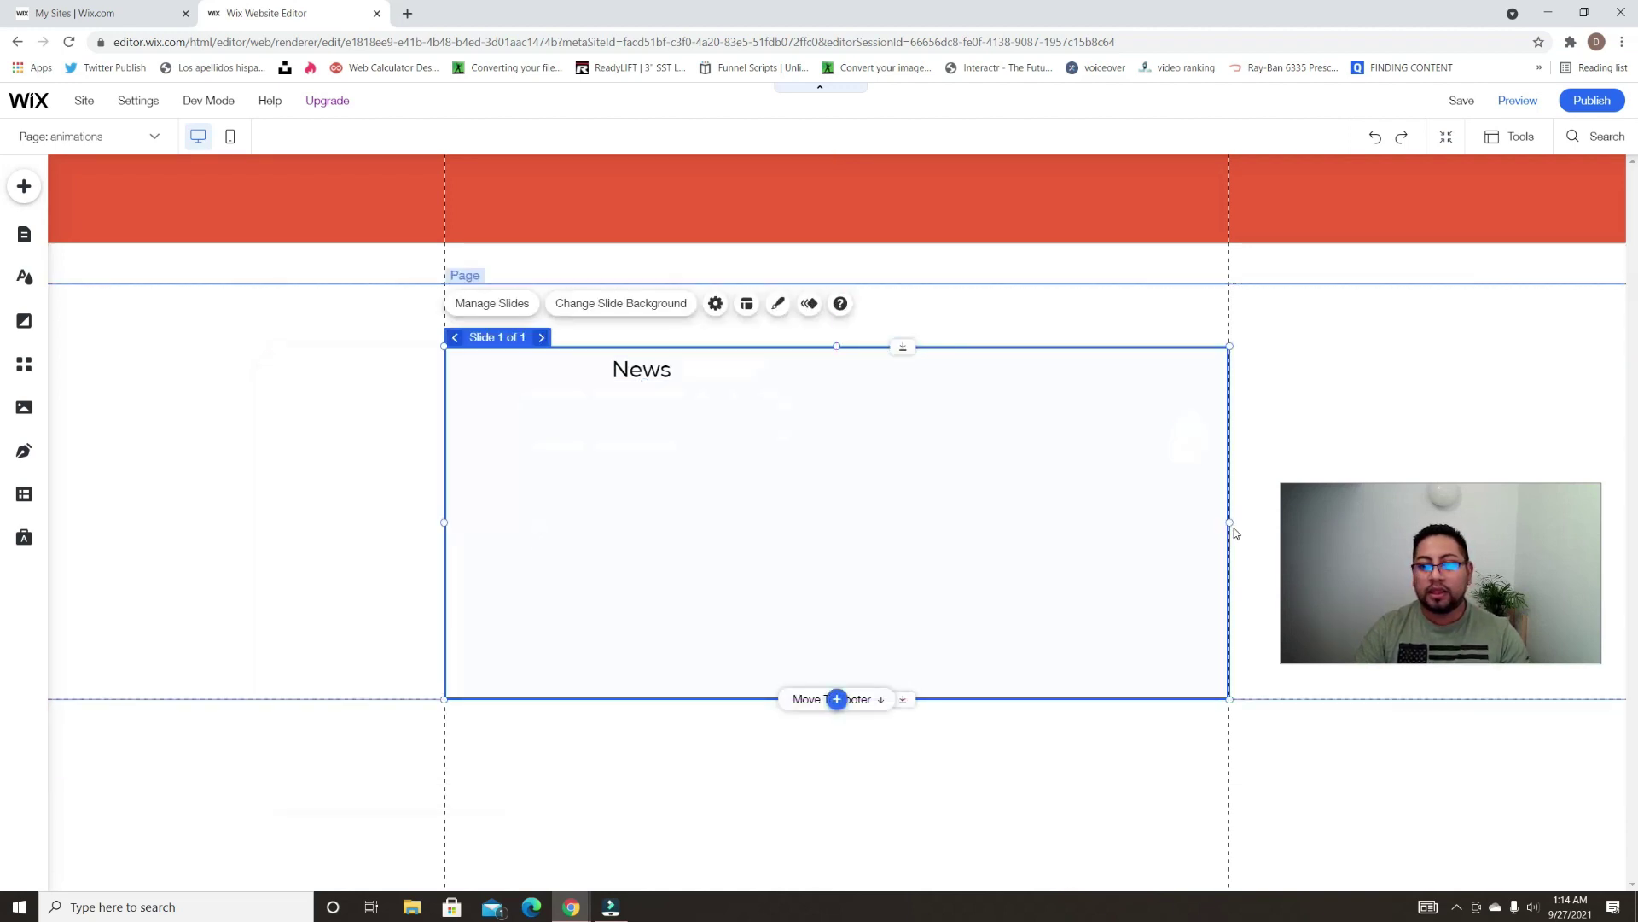
Shrink the slideshow's width and height to fit closely around its content, and line up the triangle with the "News" text
drag(1147, 521, 785, 486)
click(710, 363)
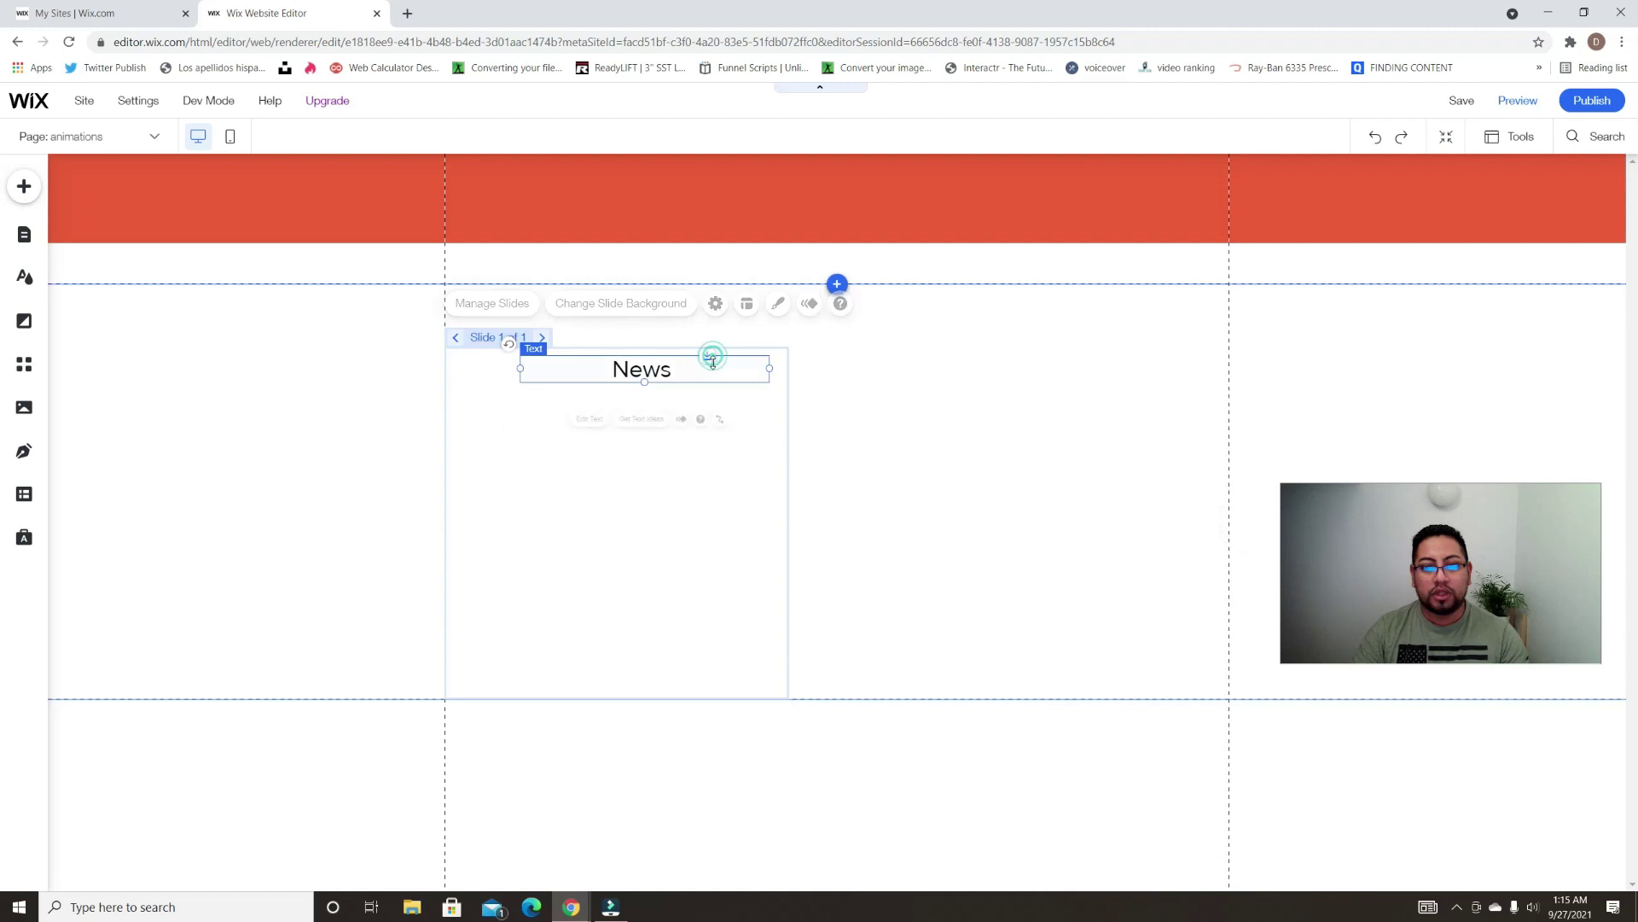
click(661, 592)
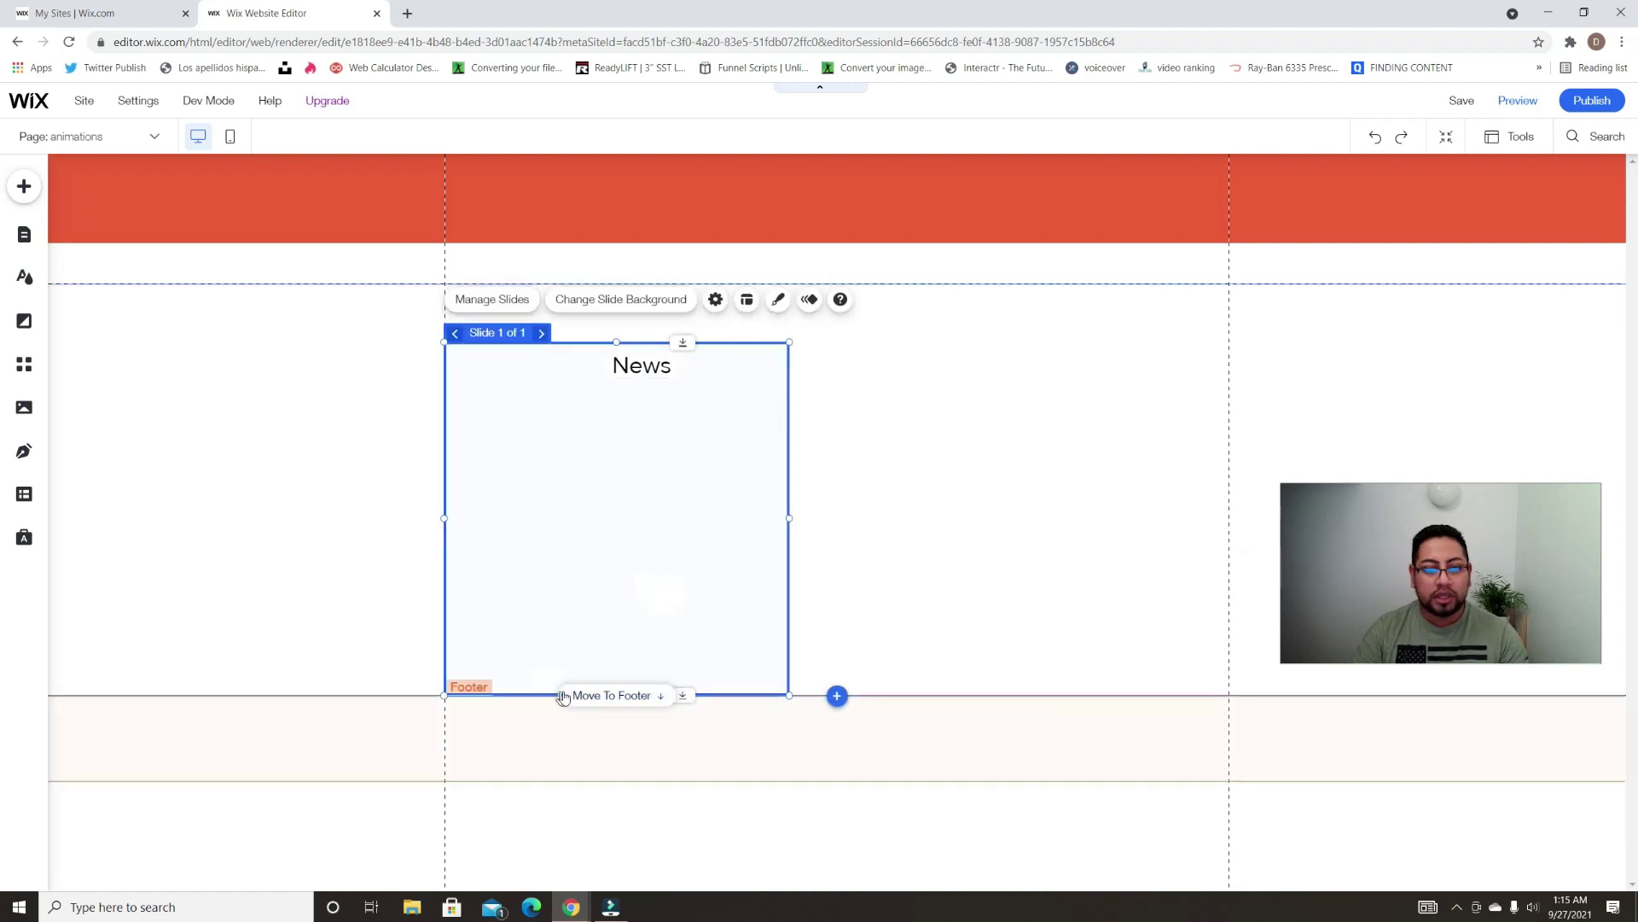
drag(513, 694, 540, 386)
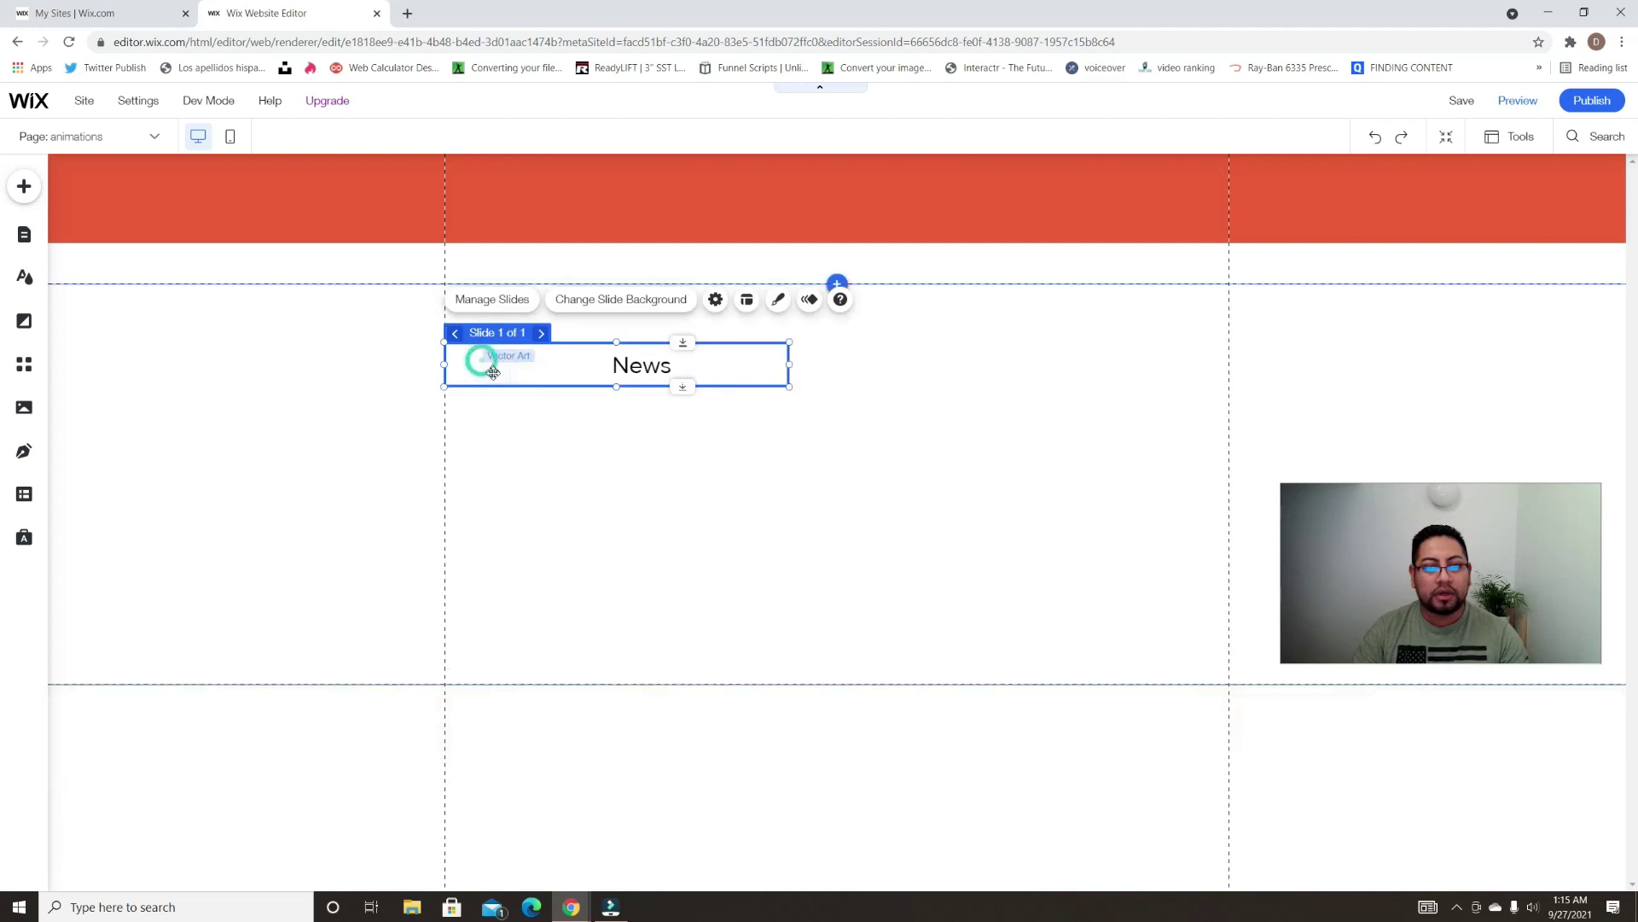
click(494, 372)
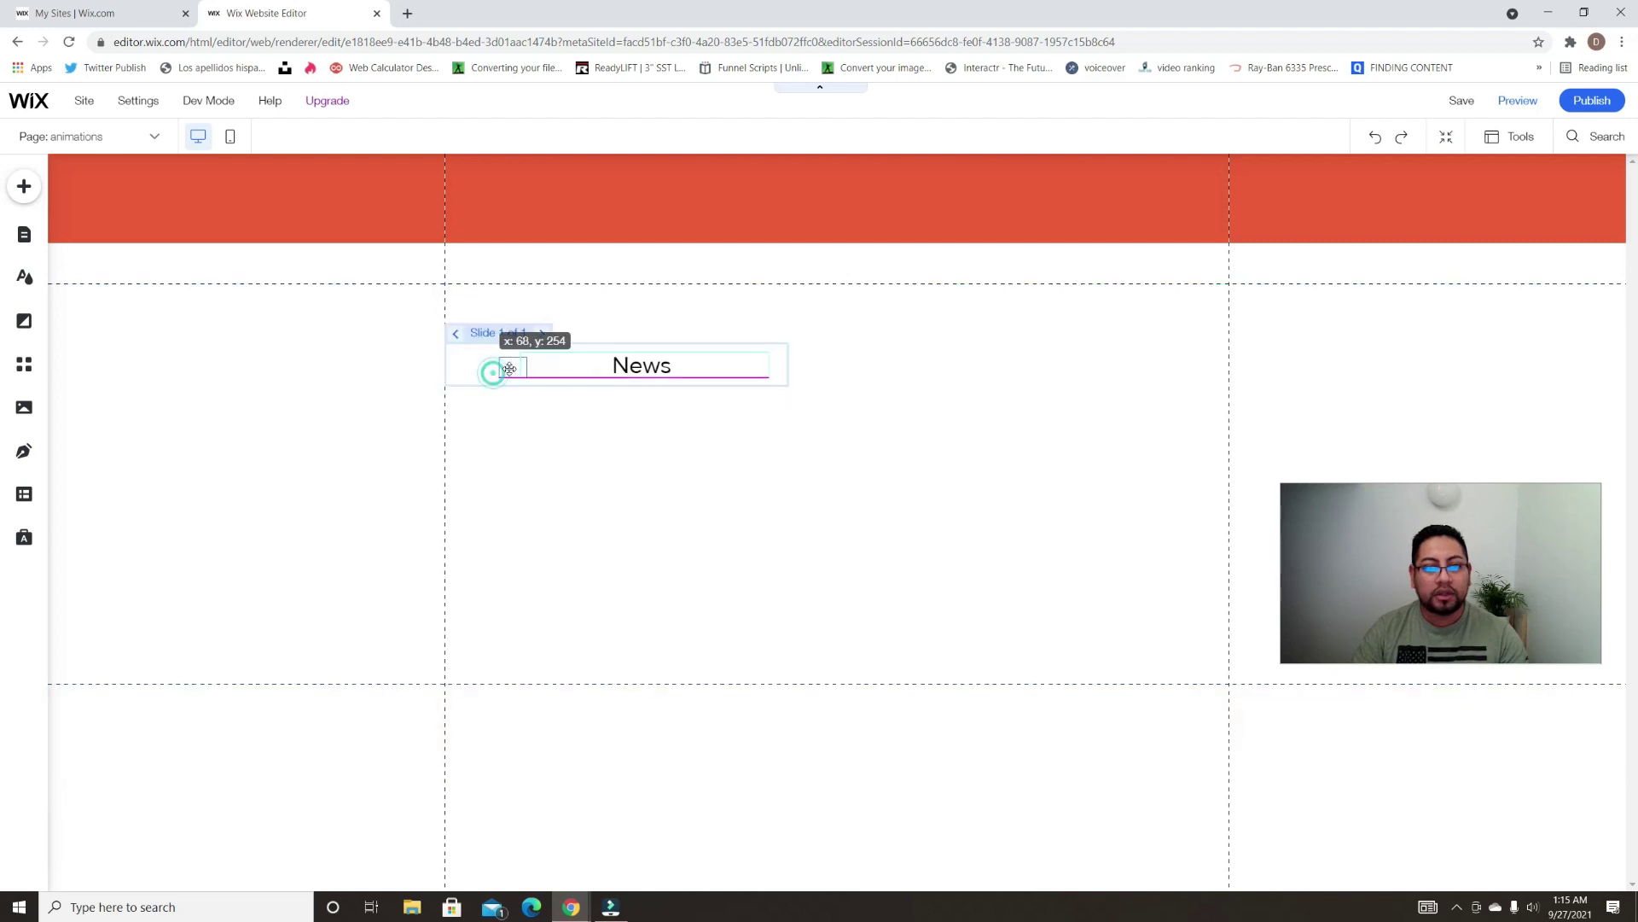
click(573, 371)
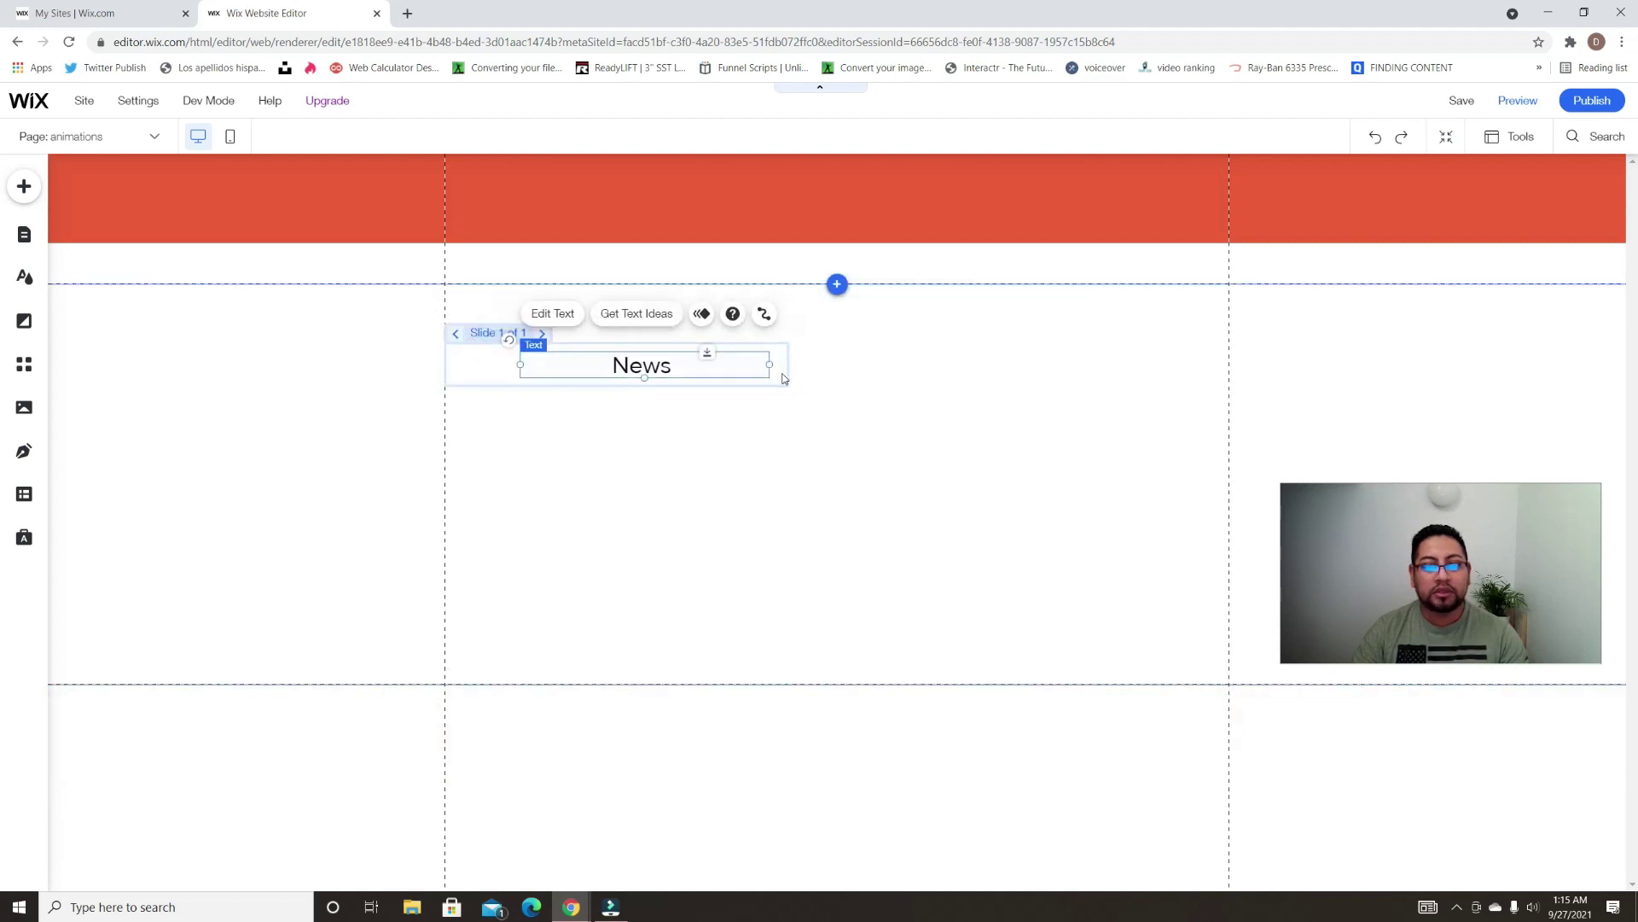
Move the slideshow onto the red header strip, attach it there and center it horizontally
click(782, 375)
drag(781, 374, 1024, 201)
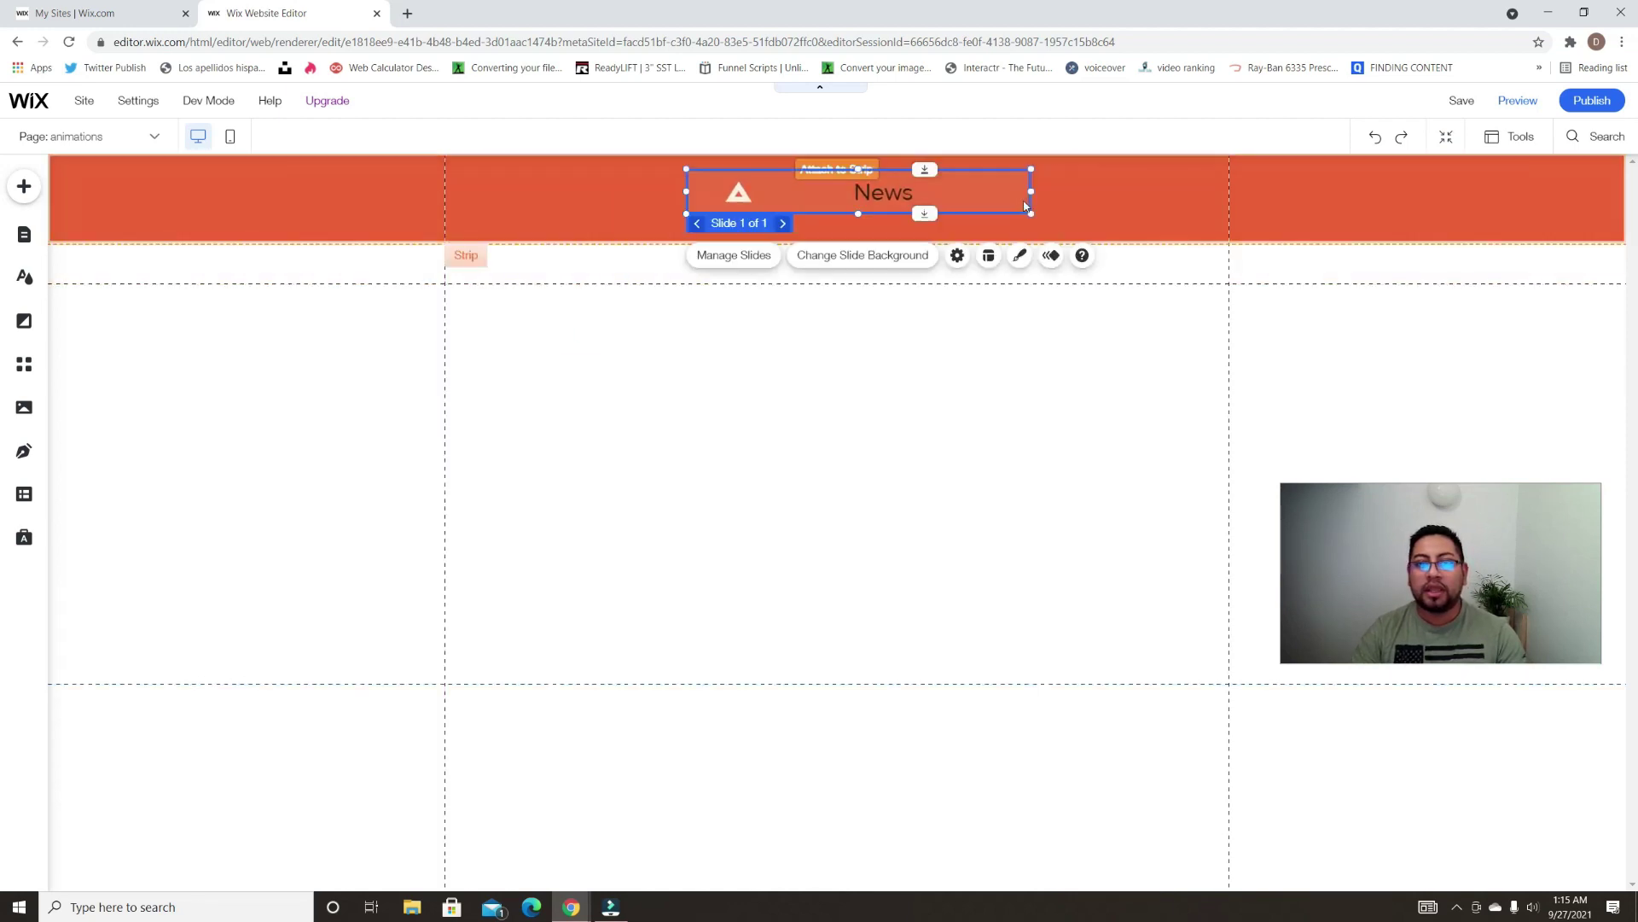
mouse_move(1025, 191)
mouse_down()
mouse_move(981, 192)
mouse_move(1005, 192)
mouse_up()
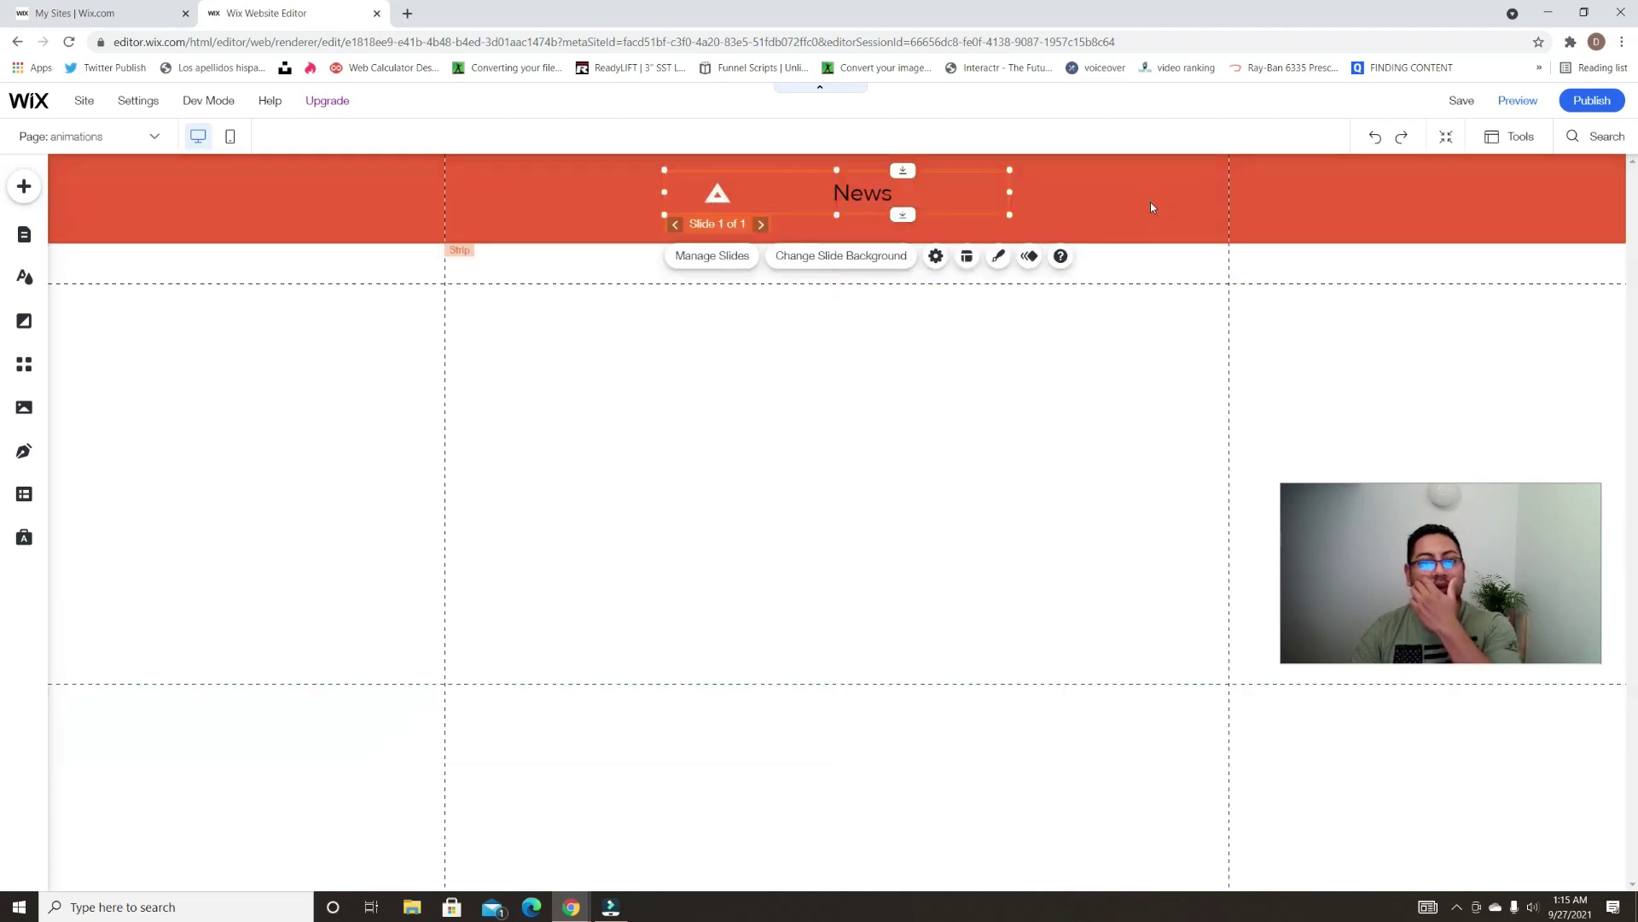
click(1150, 202)
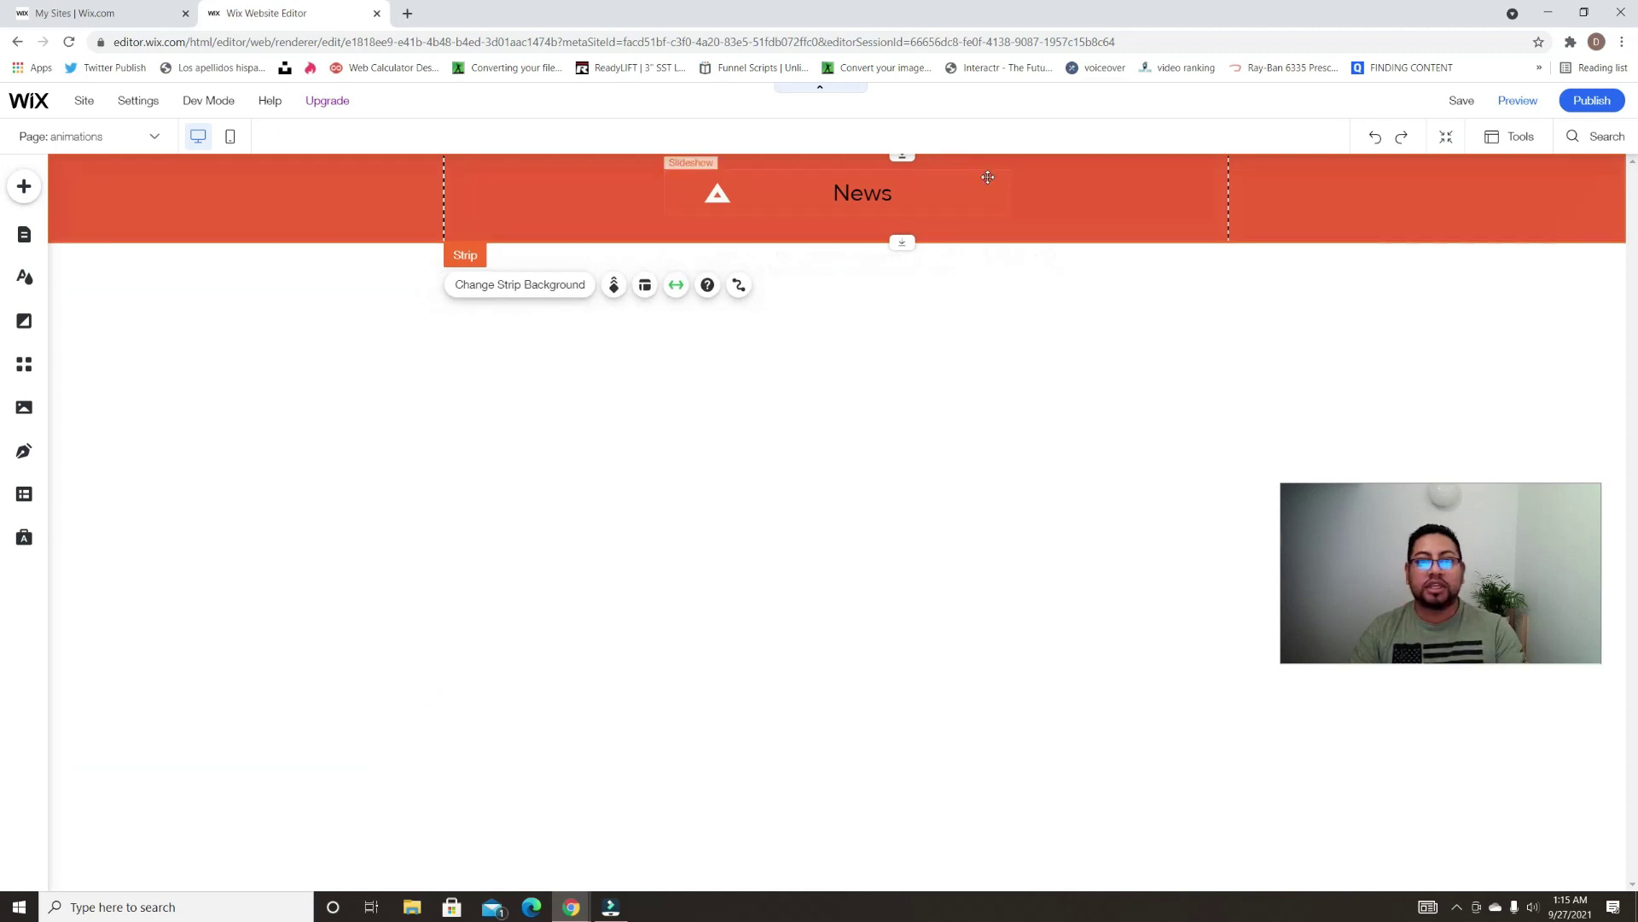
Duplicate Slide 1 of the slideshow in the header strip
click(852, 199)
click(731, 264)
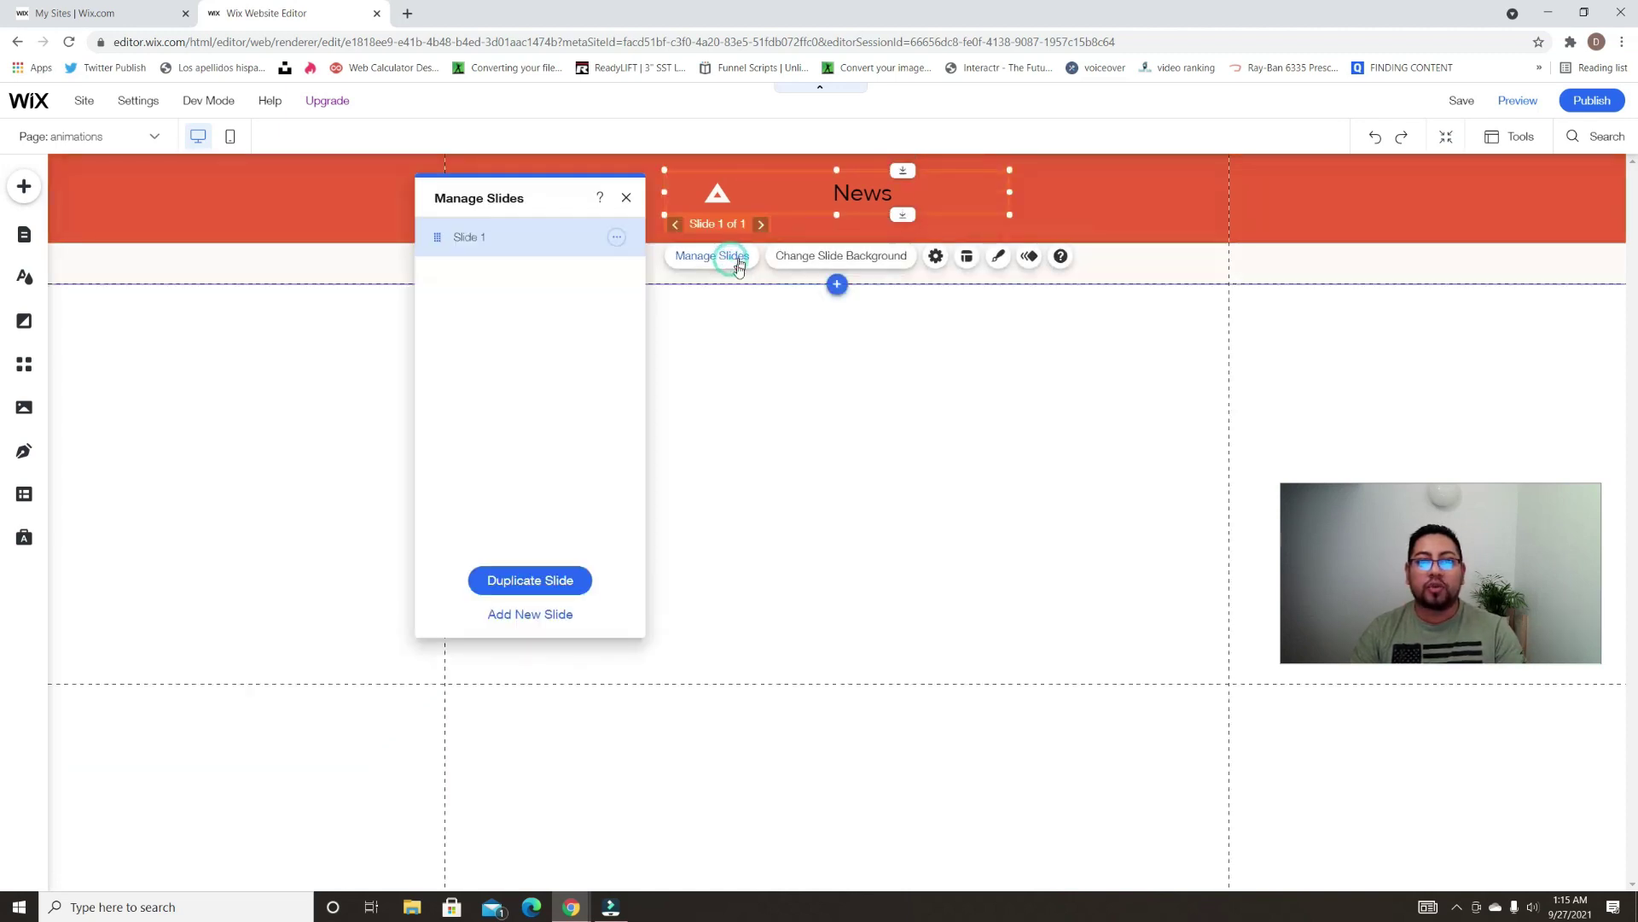
click(616, 236)
click(665, 263)
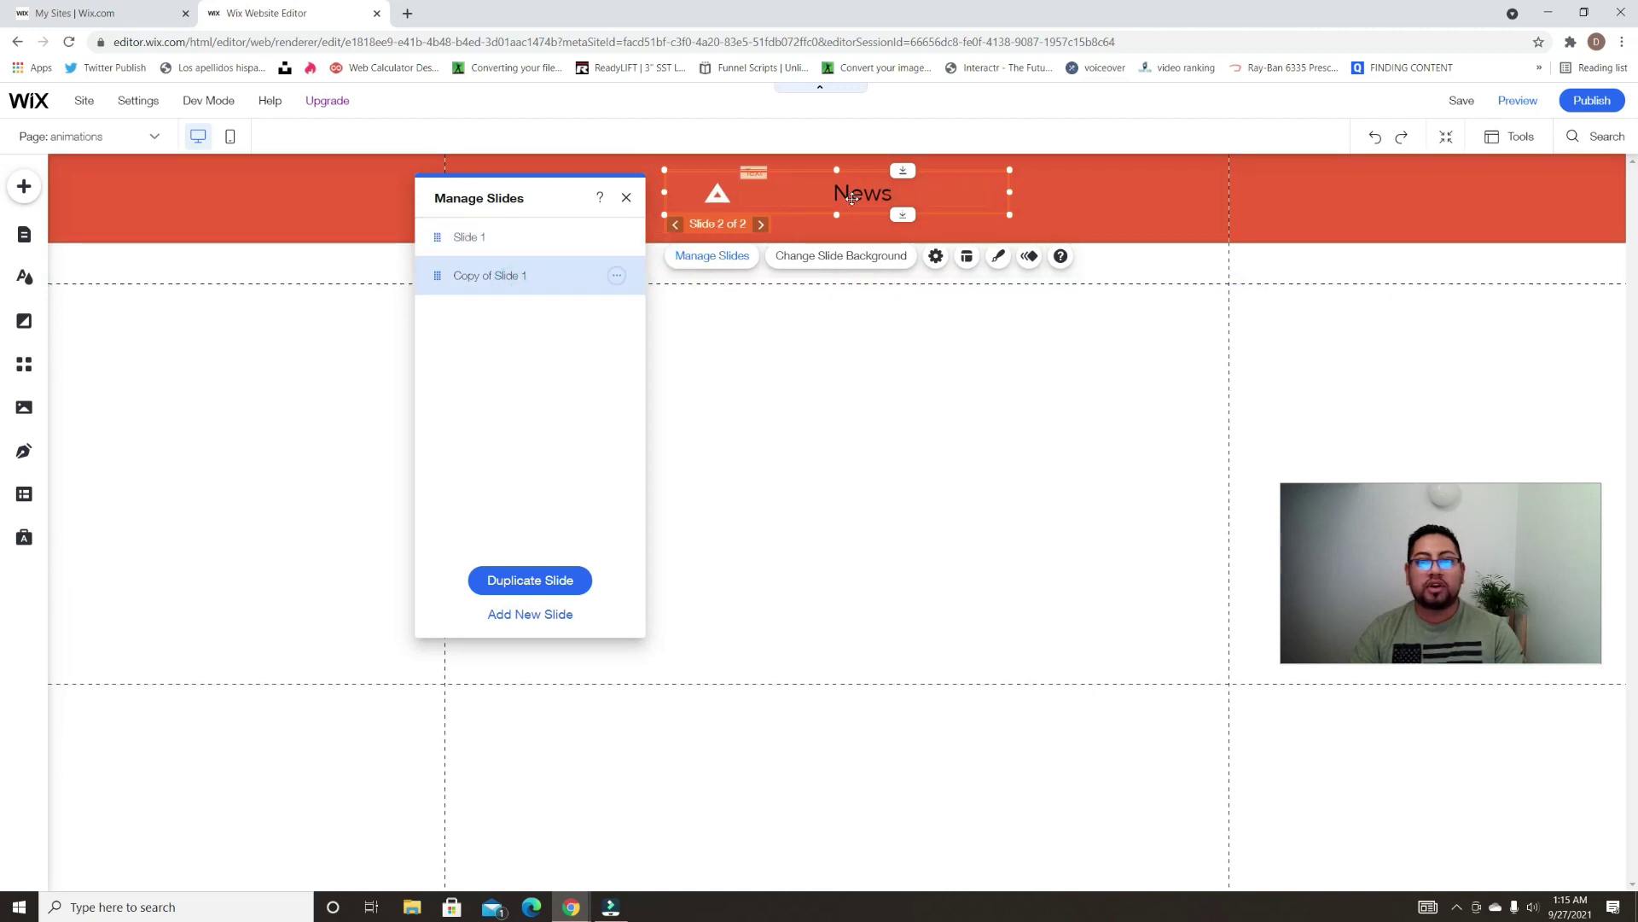
Change the heading text on the duplicated slide to "Blog"
click(876, 193)
click(875, 193)
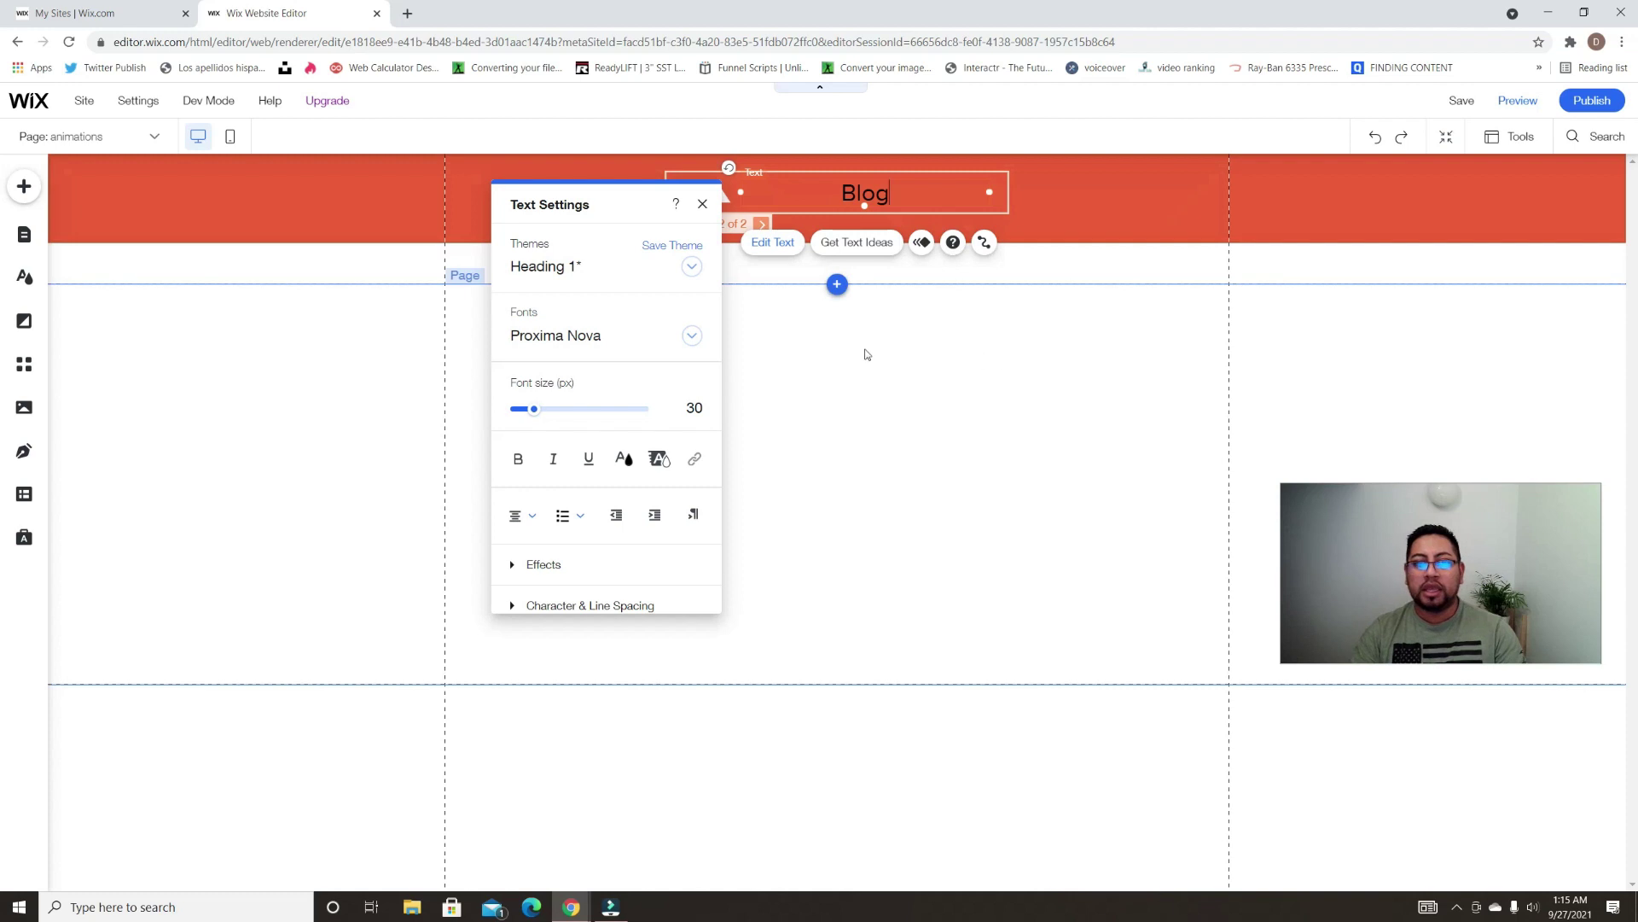
click(888, 362)
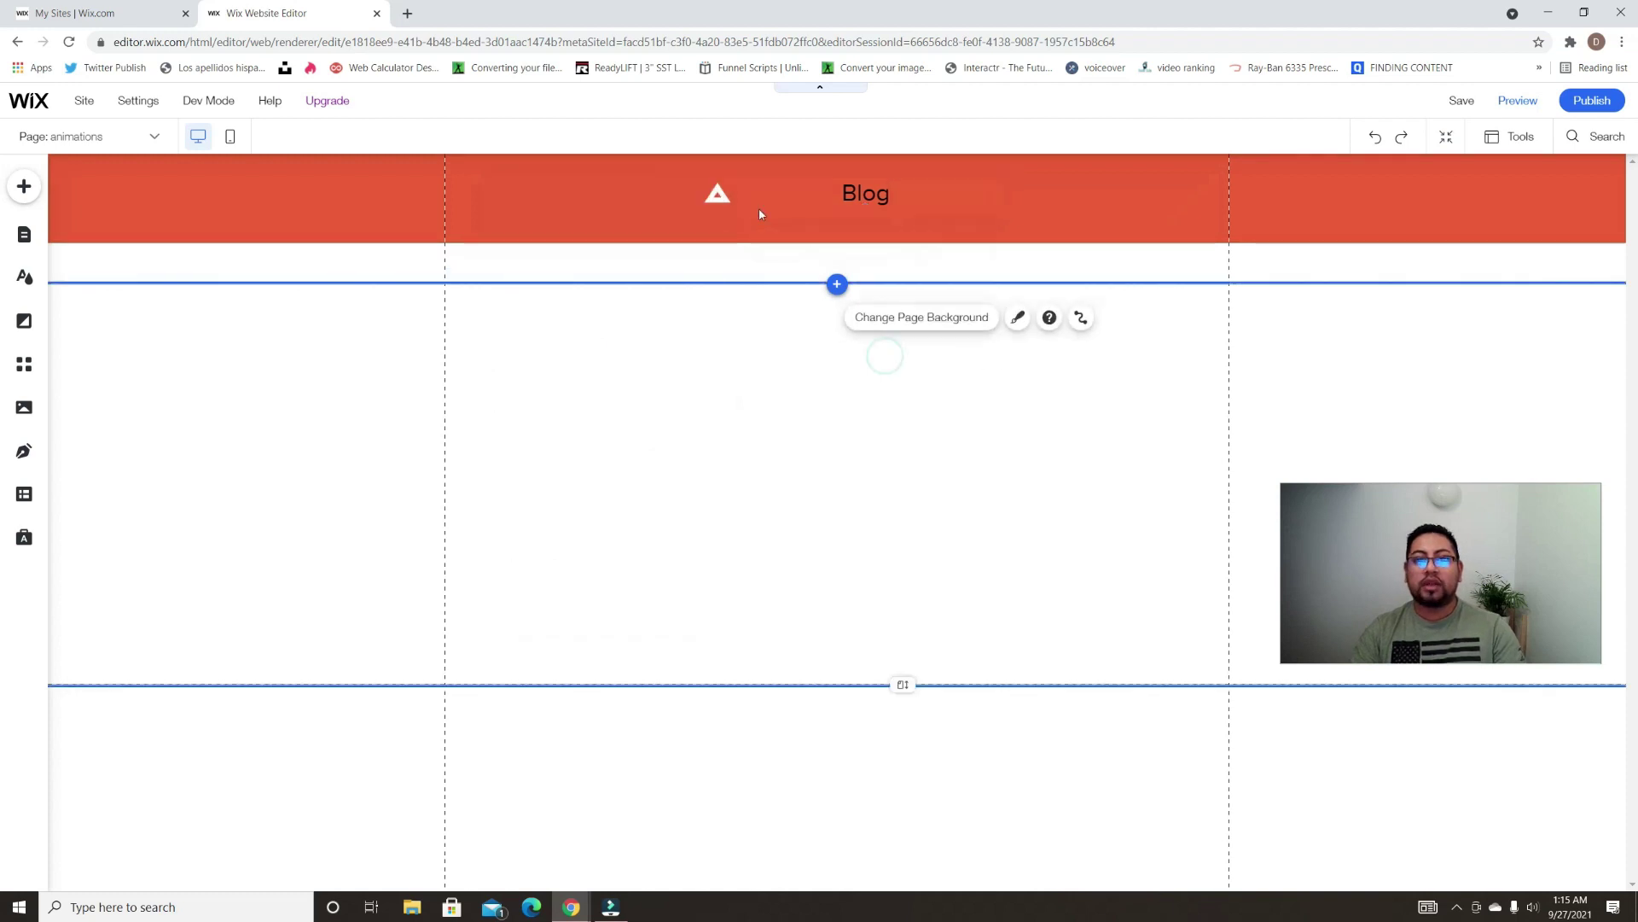
Duplicate the "Blog" slide to create a third slide in the slideshow
click(984, 185)
click(1002, 174)
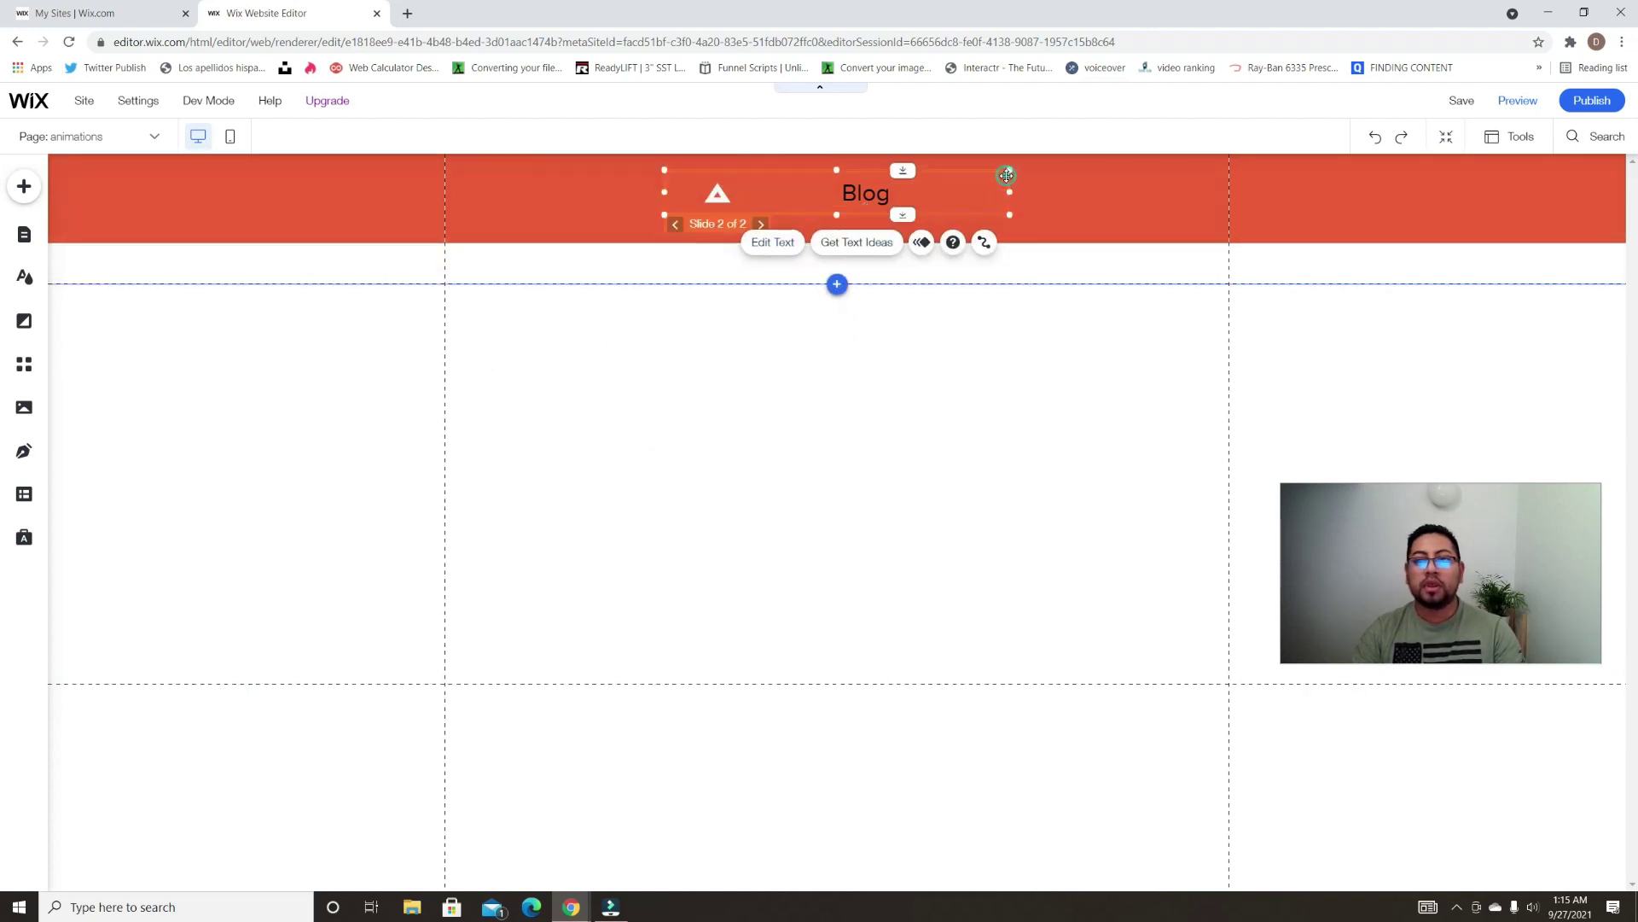
click(725, 256)
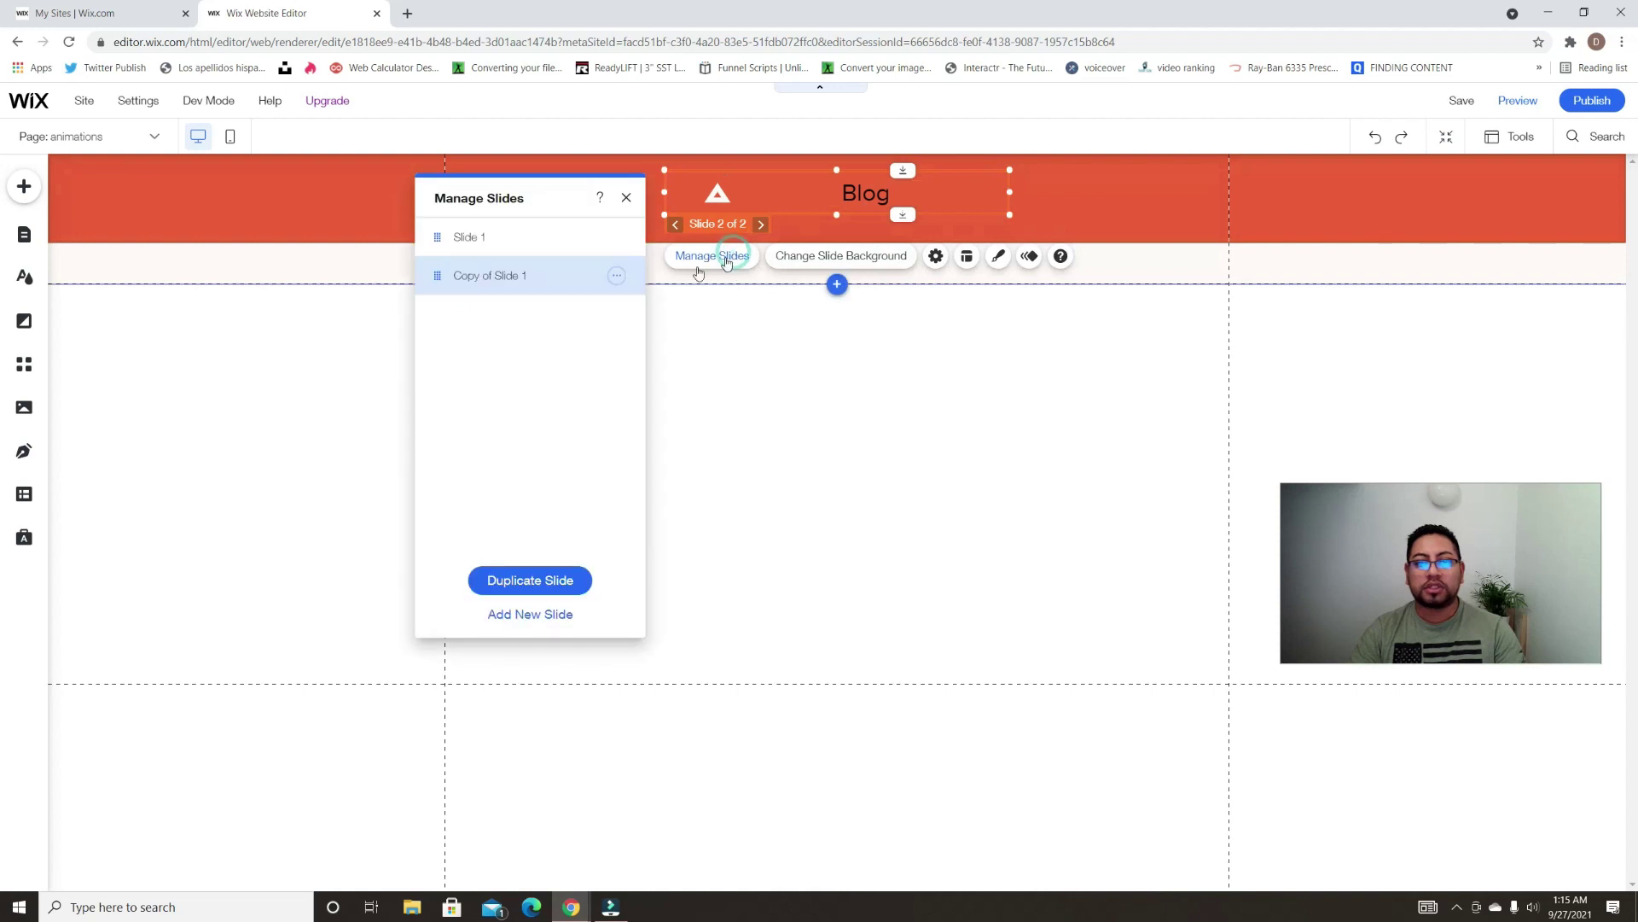
click(618, 273)
click(685, 300)
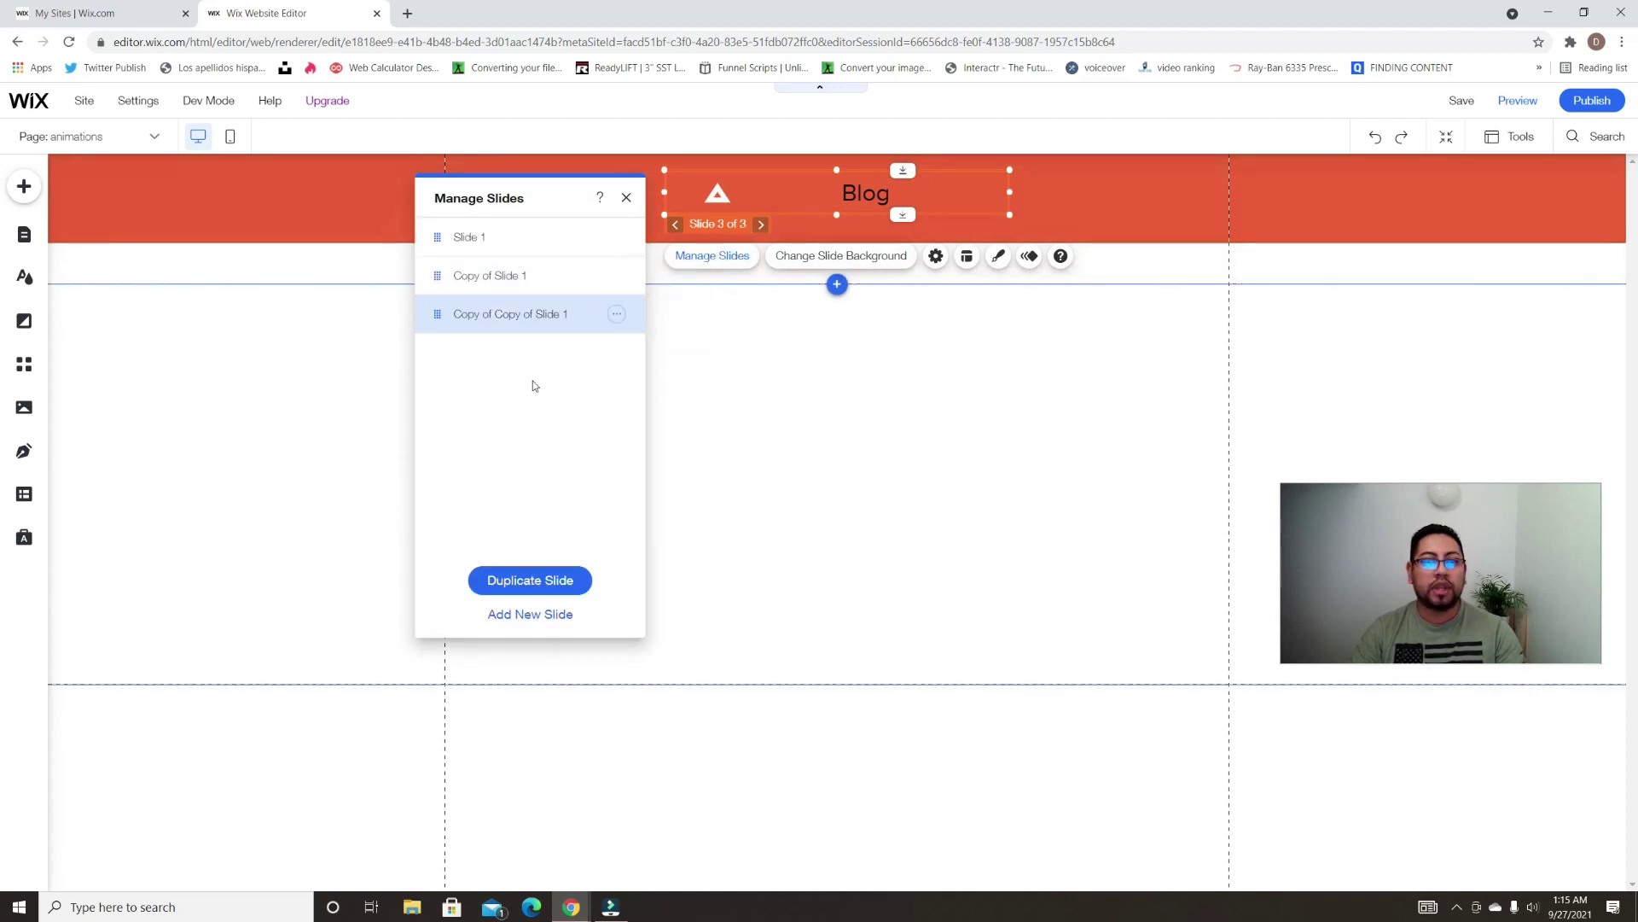
Change the heading text on the third slide to "Sign Up Now"
double_click(904, 196)
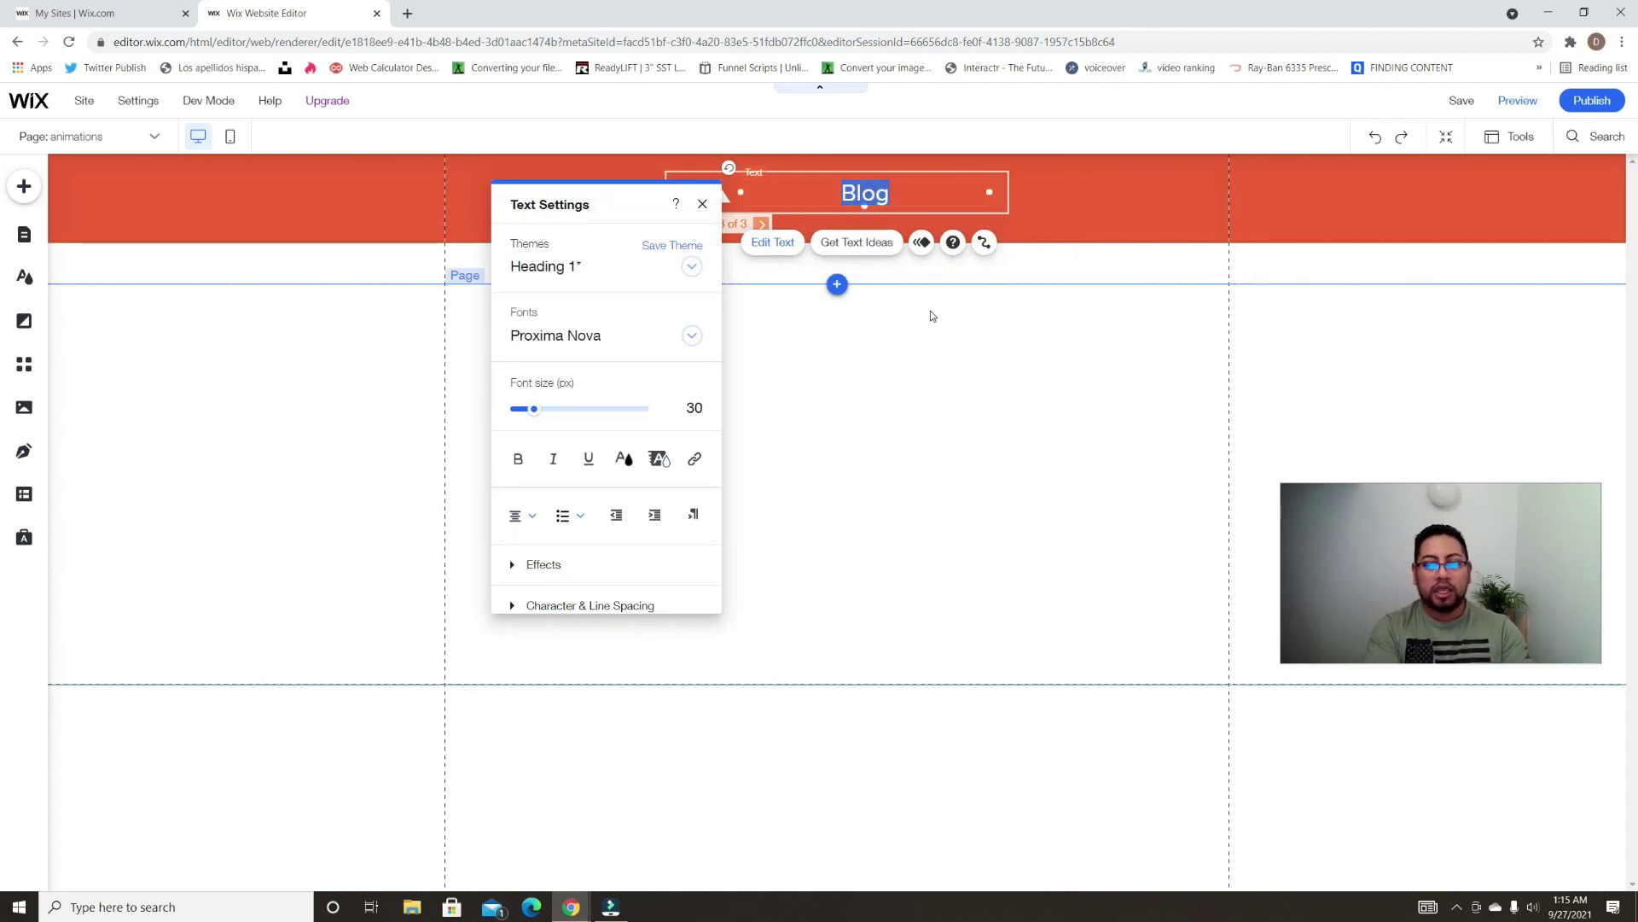
text(S)
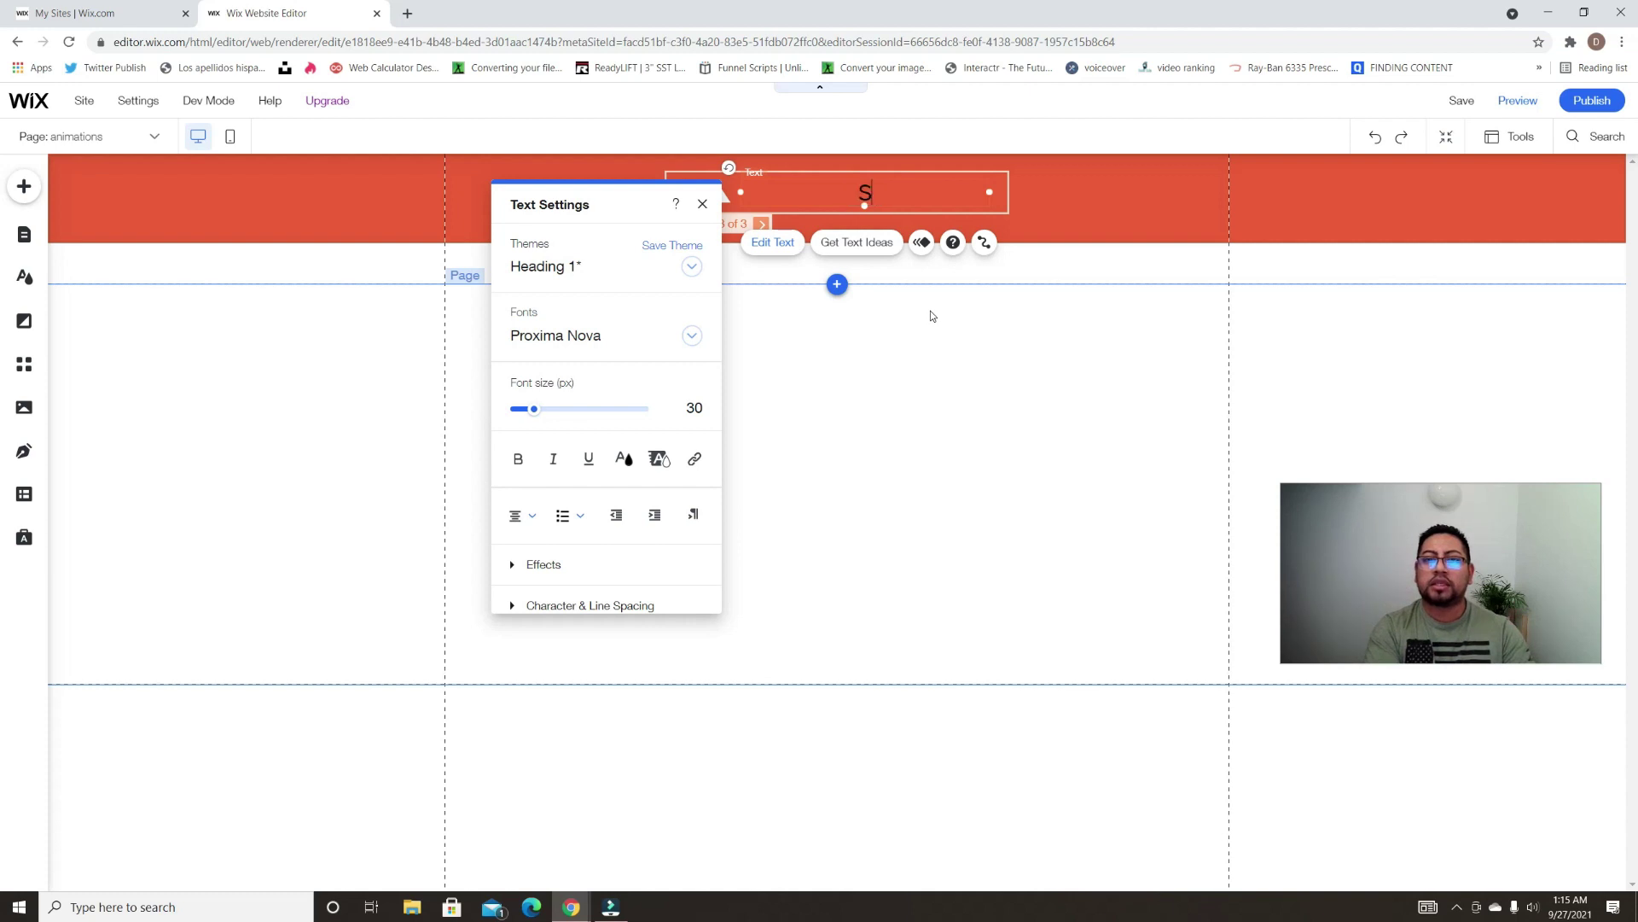
text(ign Up Now)
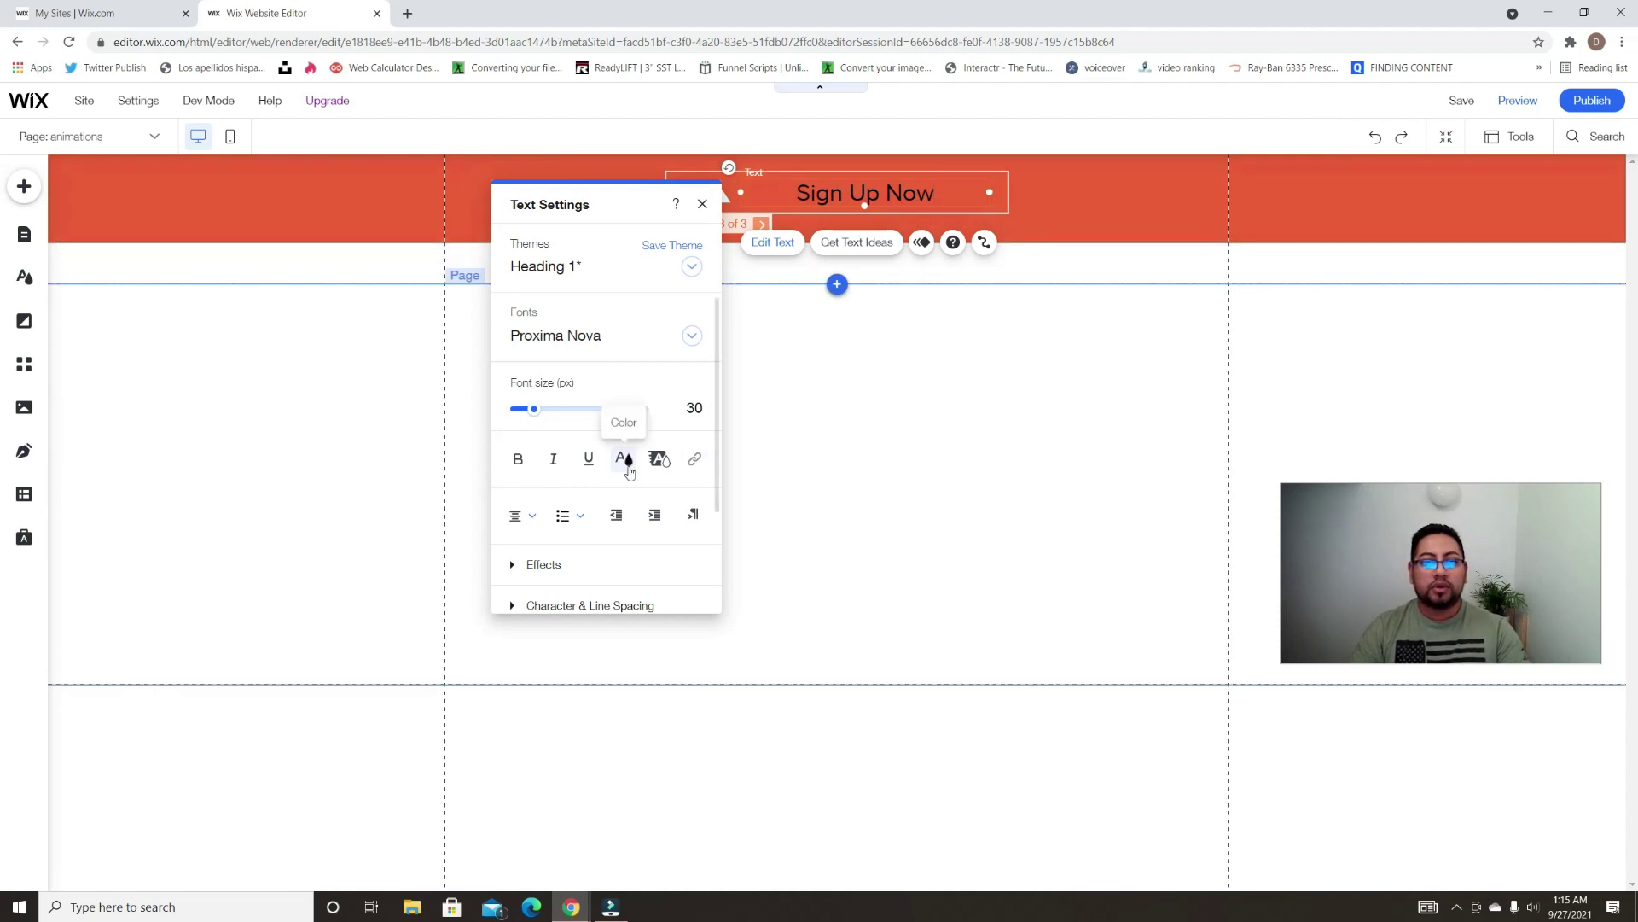
Set the color of the "Sign Up Now" text to white
click(879, 174)
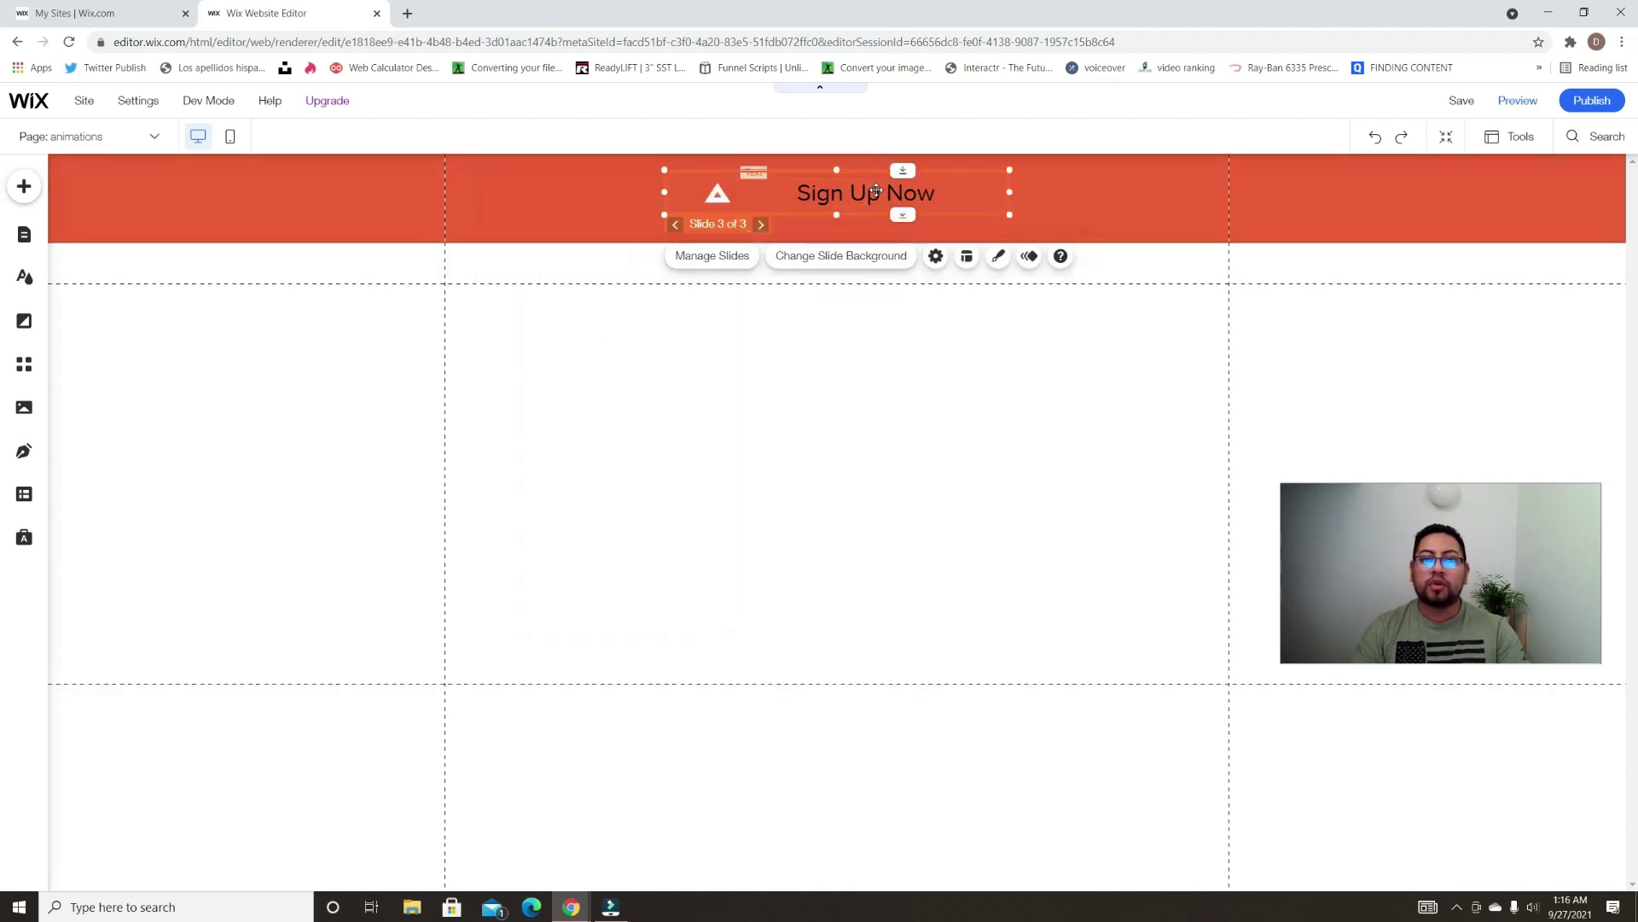
double_click(878, 189)
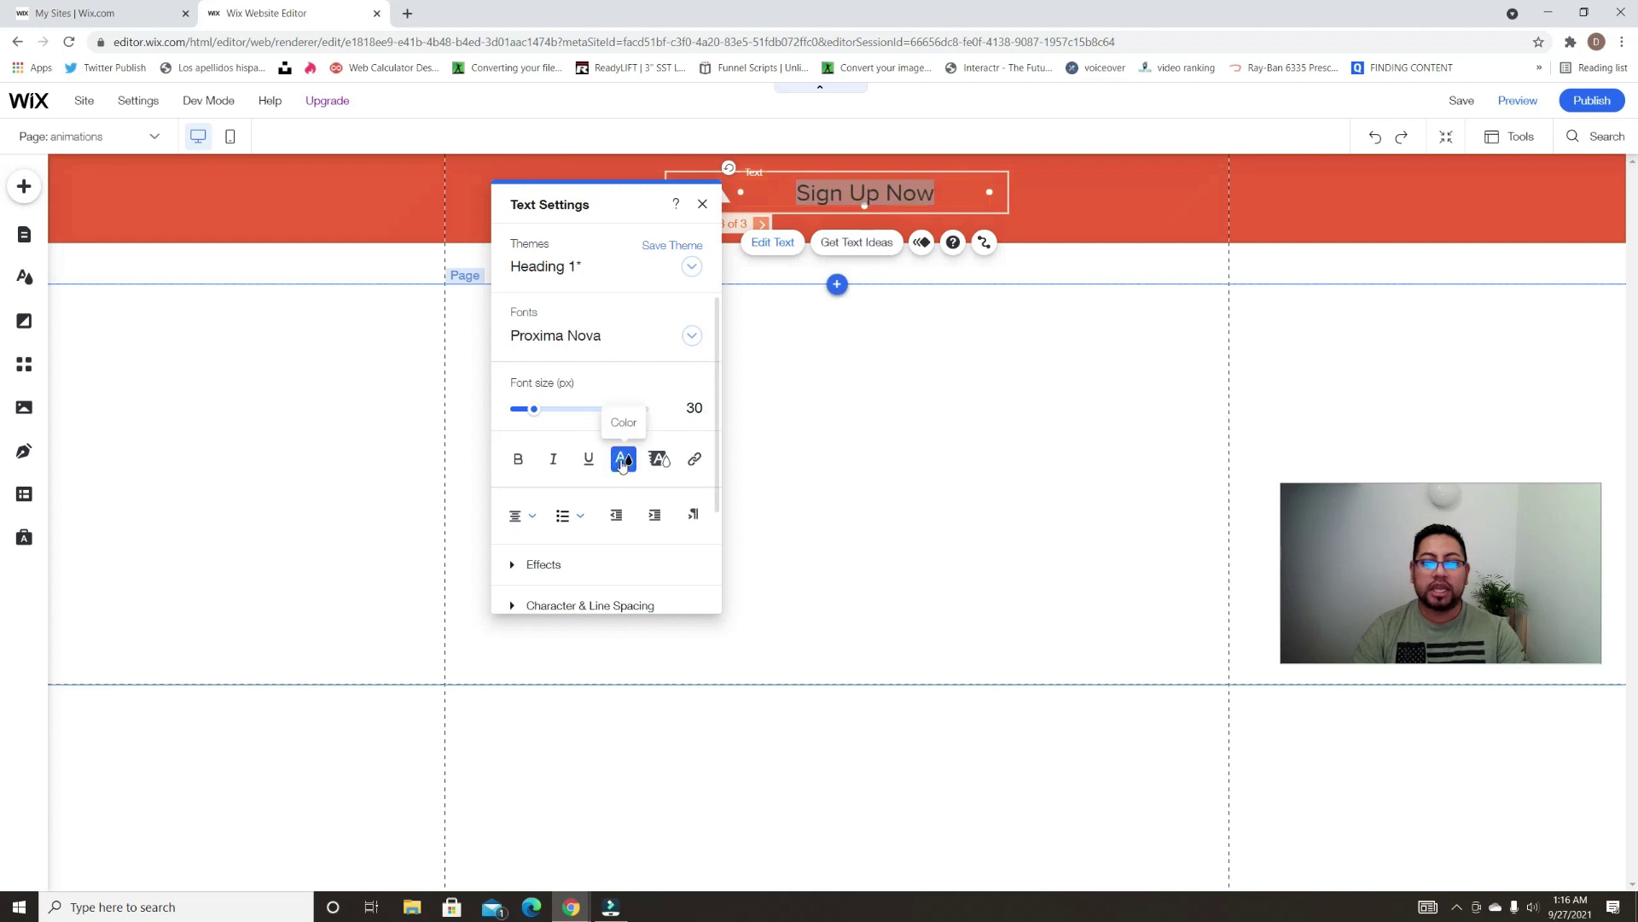
click(624, 458)
click(550, 474)
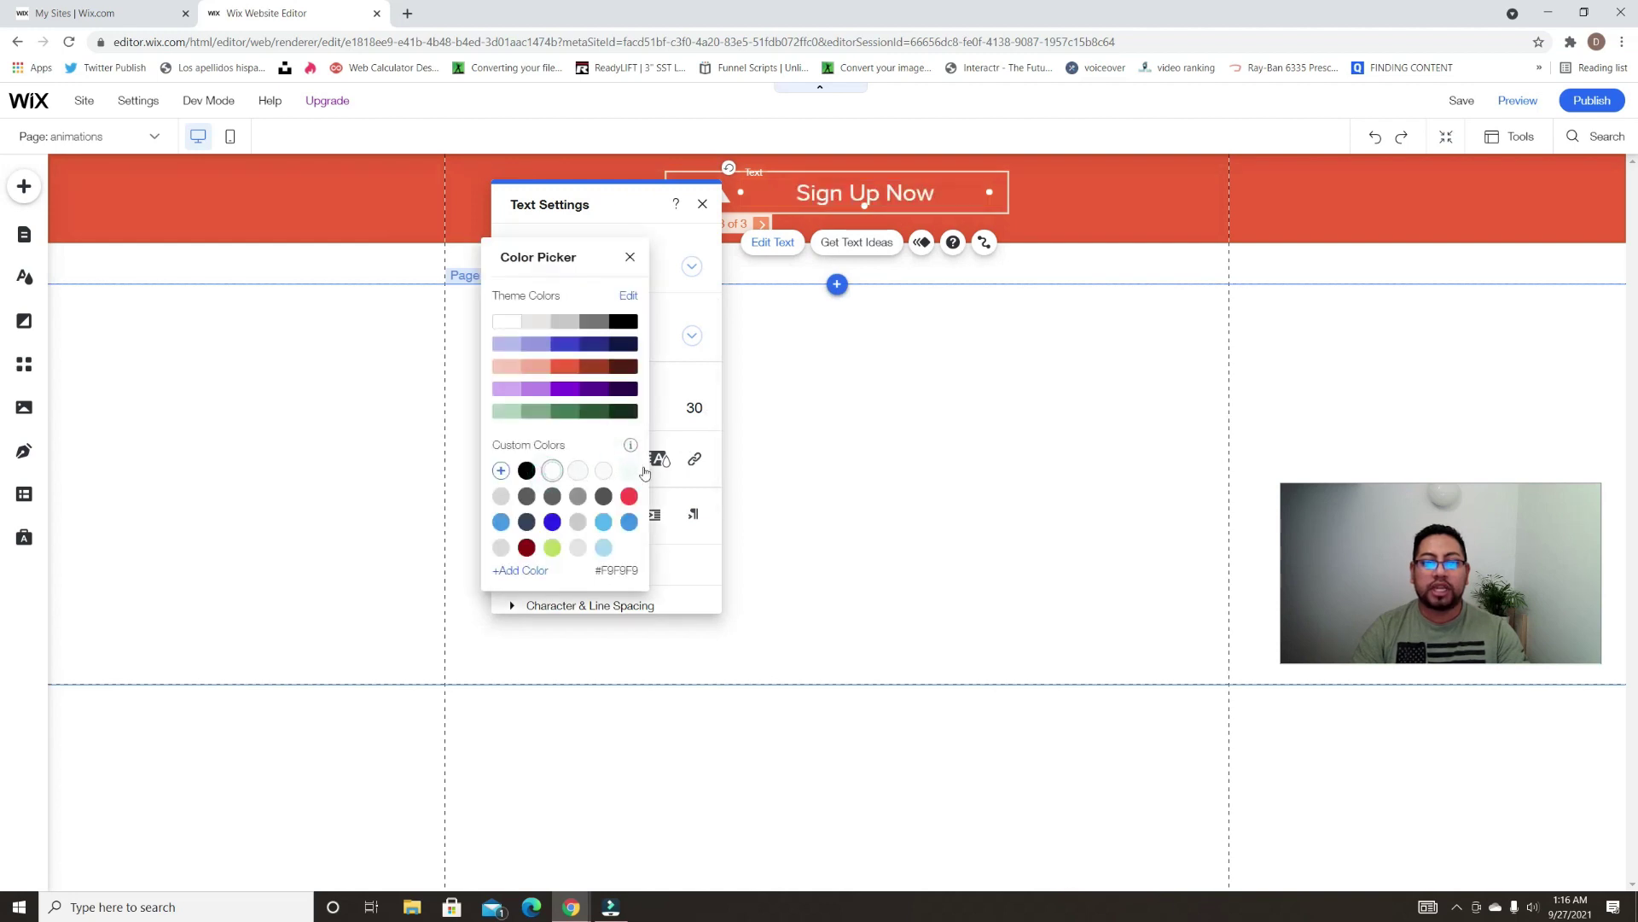
Link the "Sign Up Now" text to the "Youtube animation" page, opening in the current window
click(695, 465)
click(695, 465)
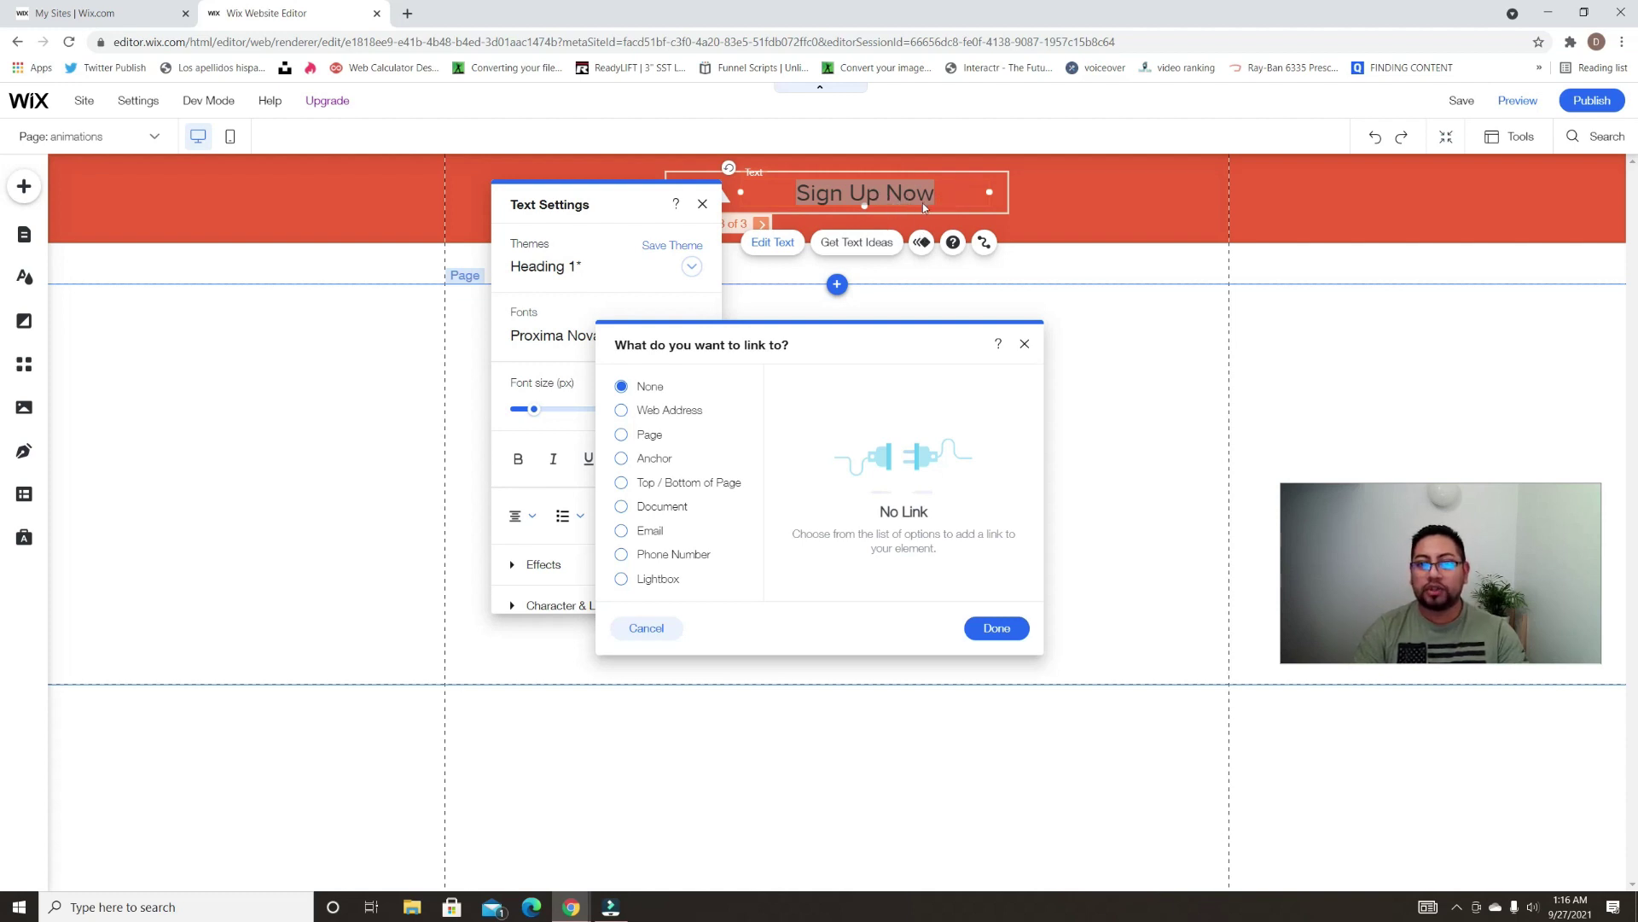
click(623, 410)
click(621, 435)
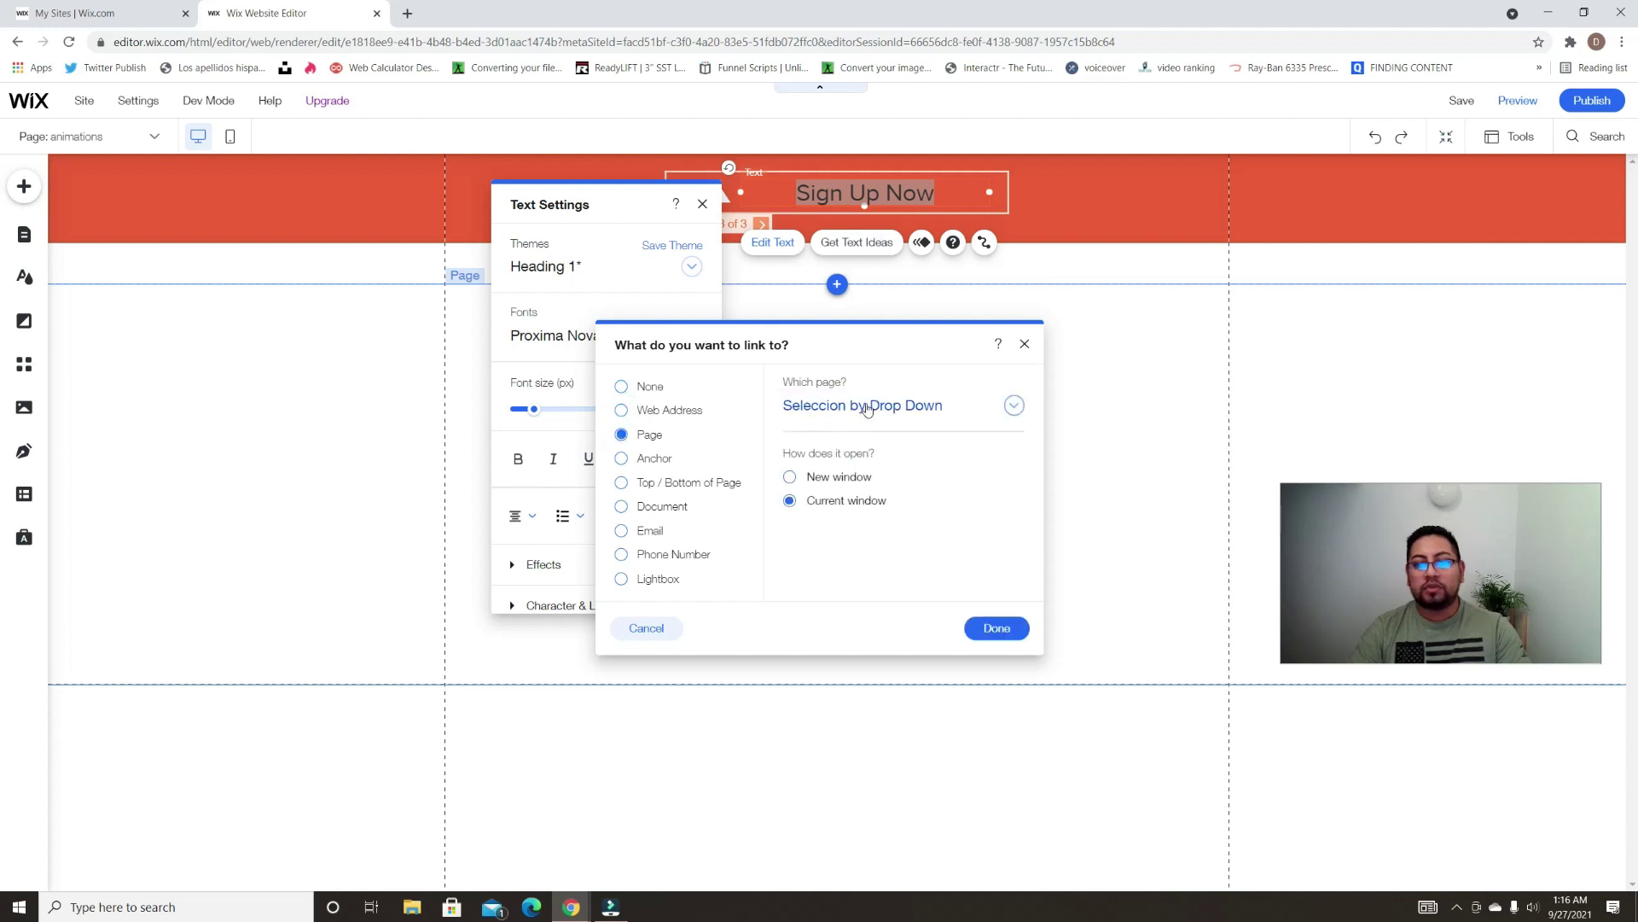
click(866, 405)
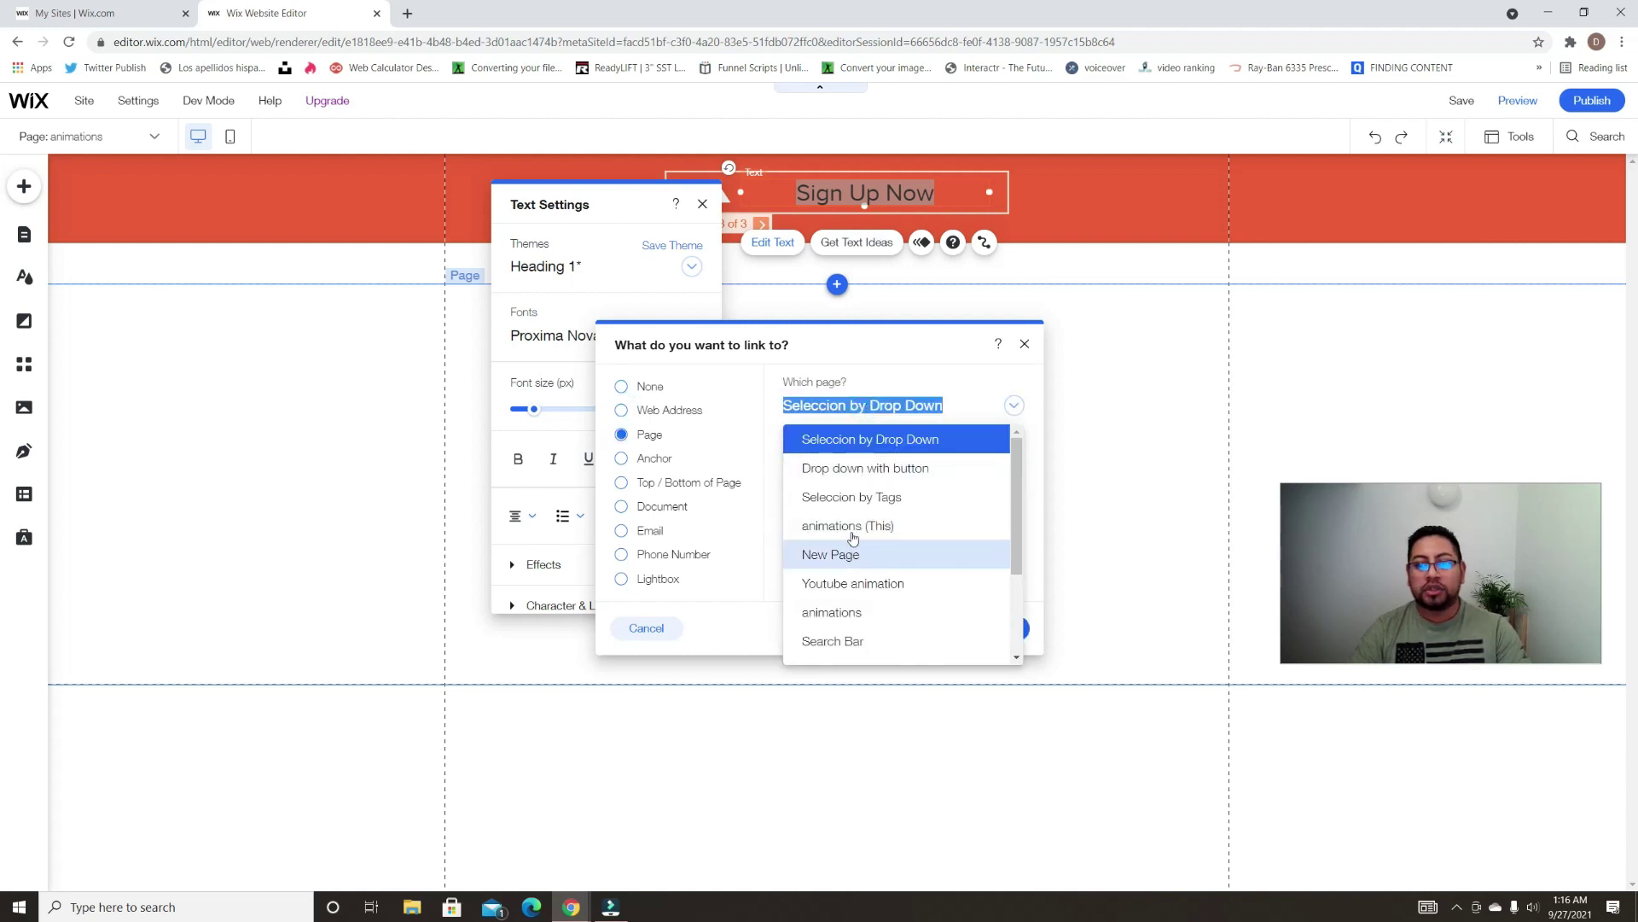
click(847, 595)
click(991, 627)
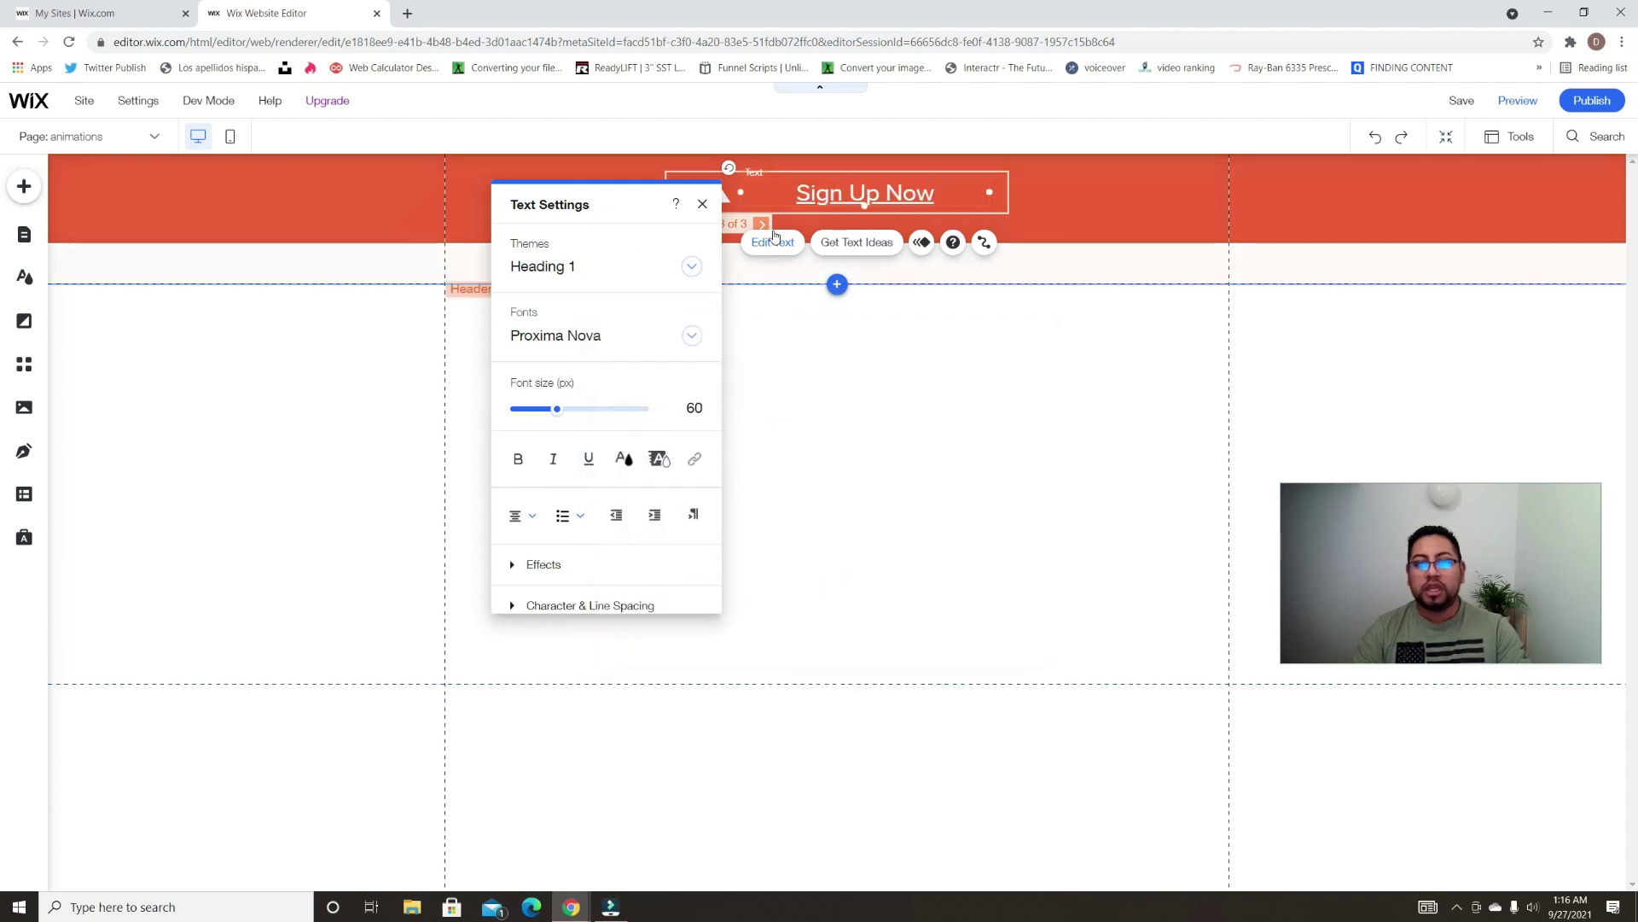
click(702, 205)
Replace the triangle icon on the "News" slide with an outlined handset, searching the vector art for "phone"
click(721, 223)
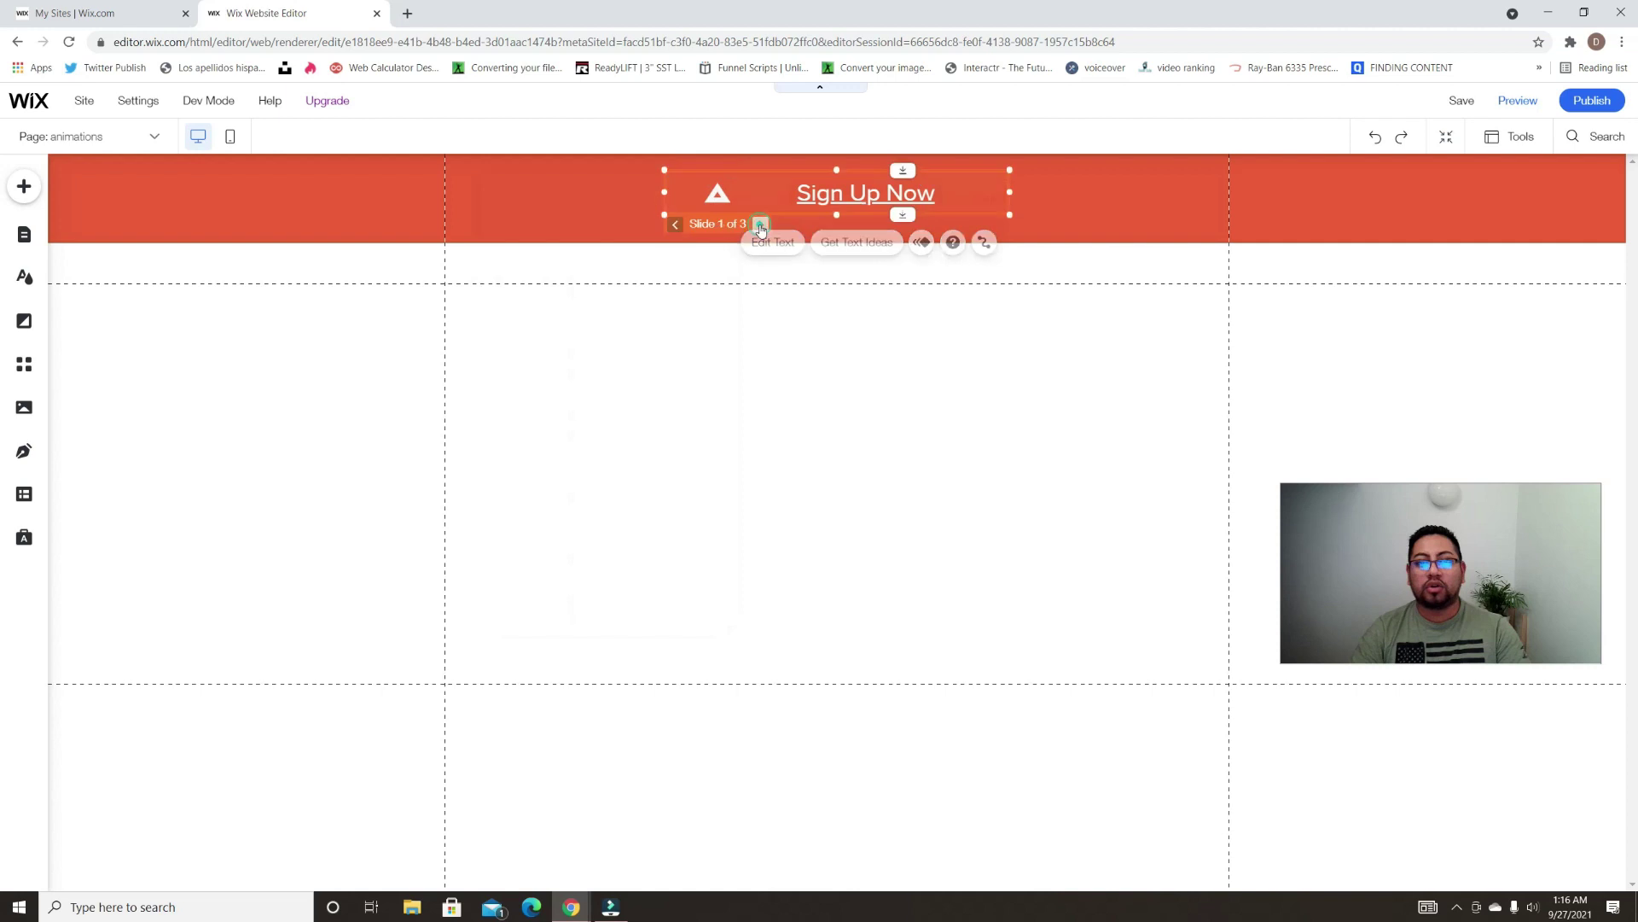
click(717, 198)
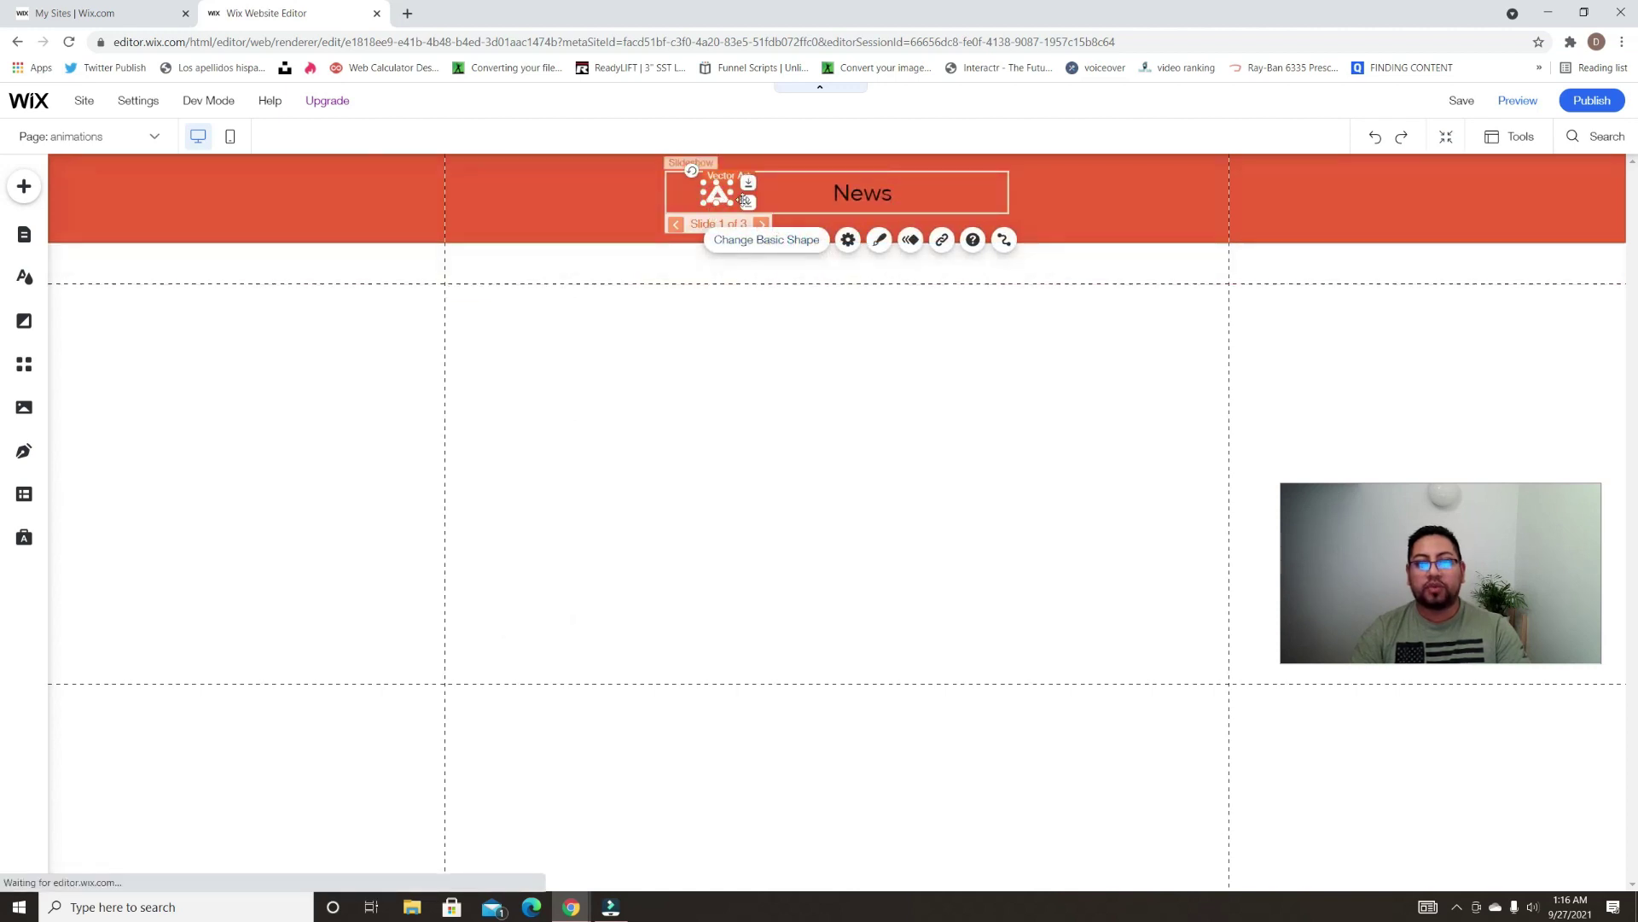
click(799, 242)
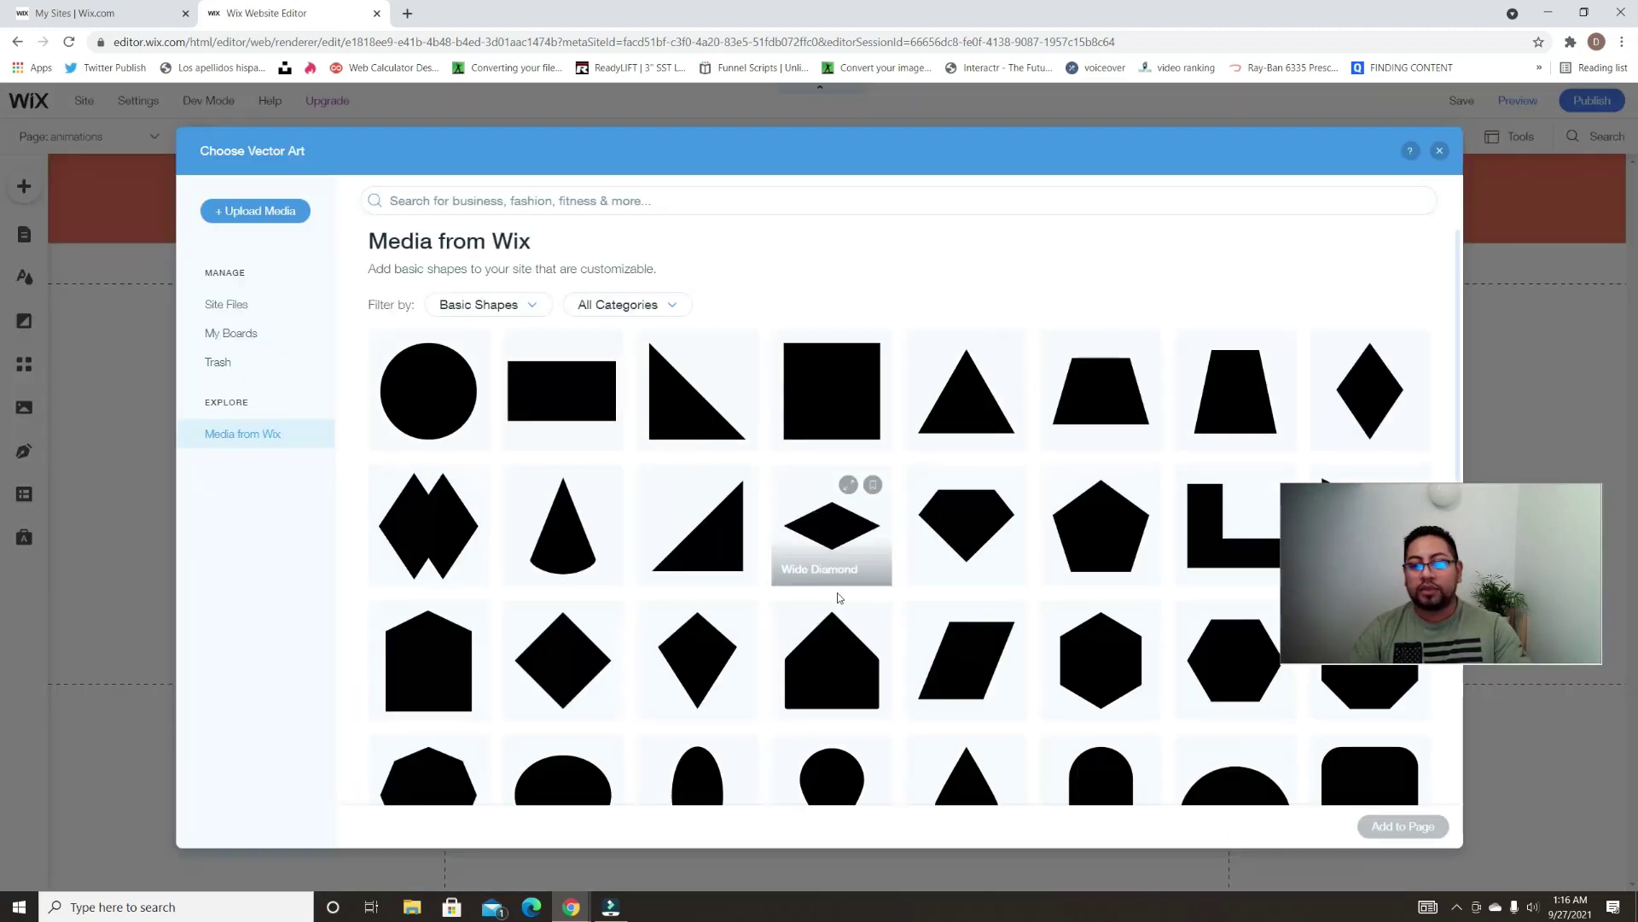
scroll(809, 675, down, 3)
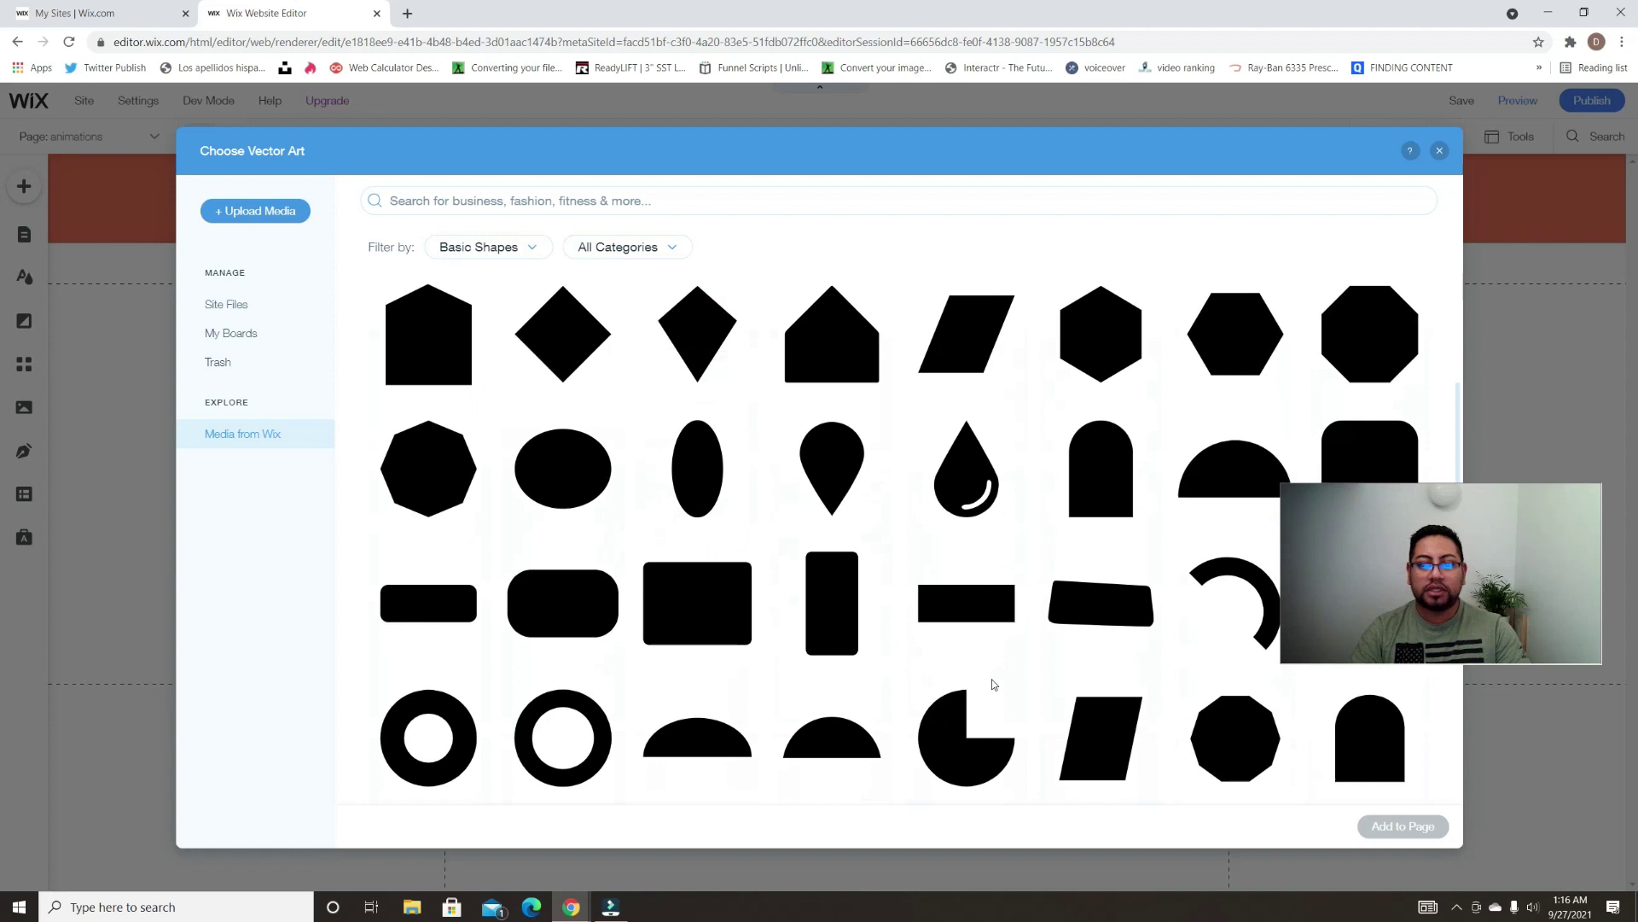
scroll(988, 677, down, 5)
scroll(1024, 597, down, 2)
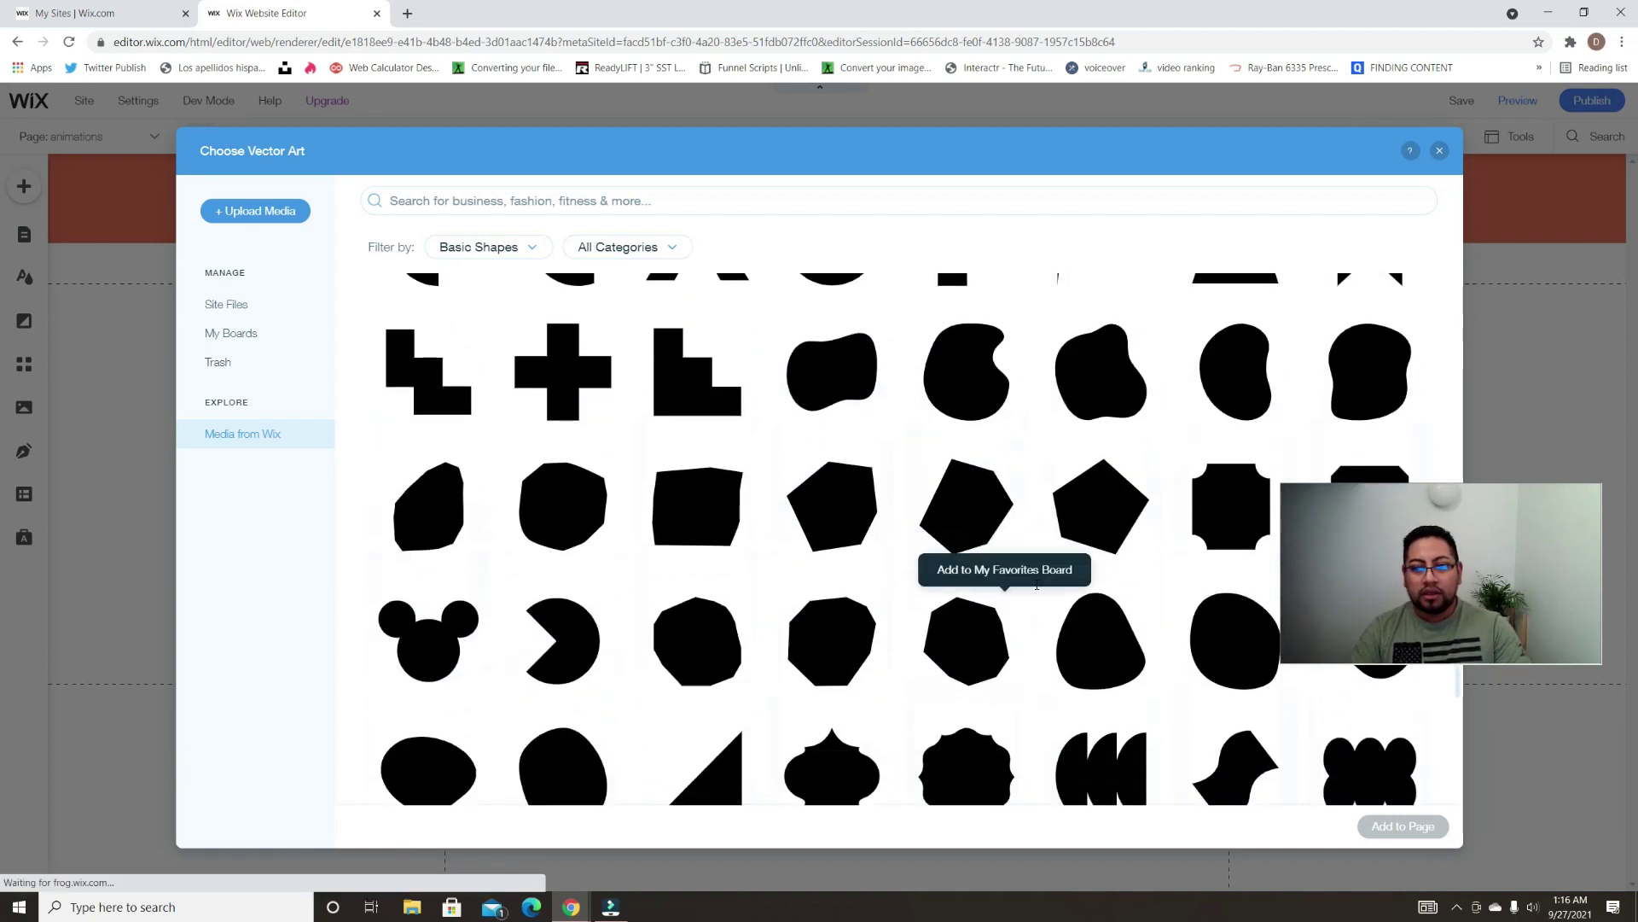
scroll(956, 598, down, 5)
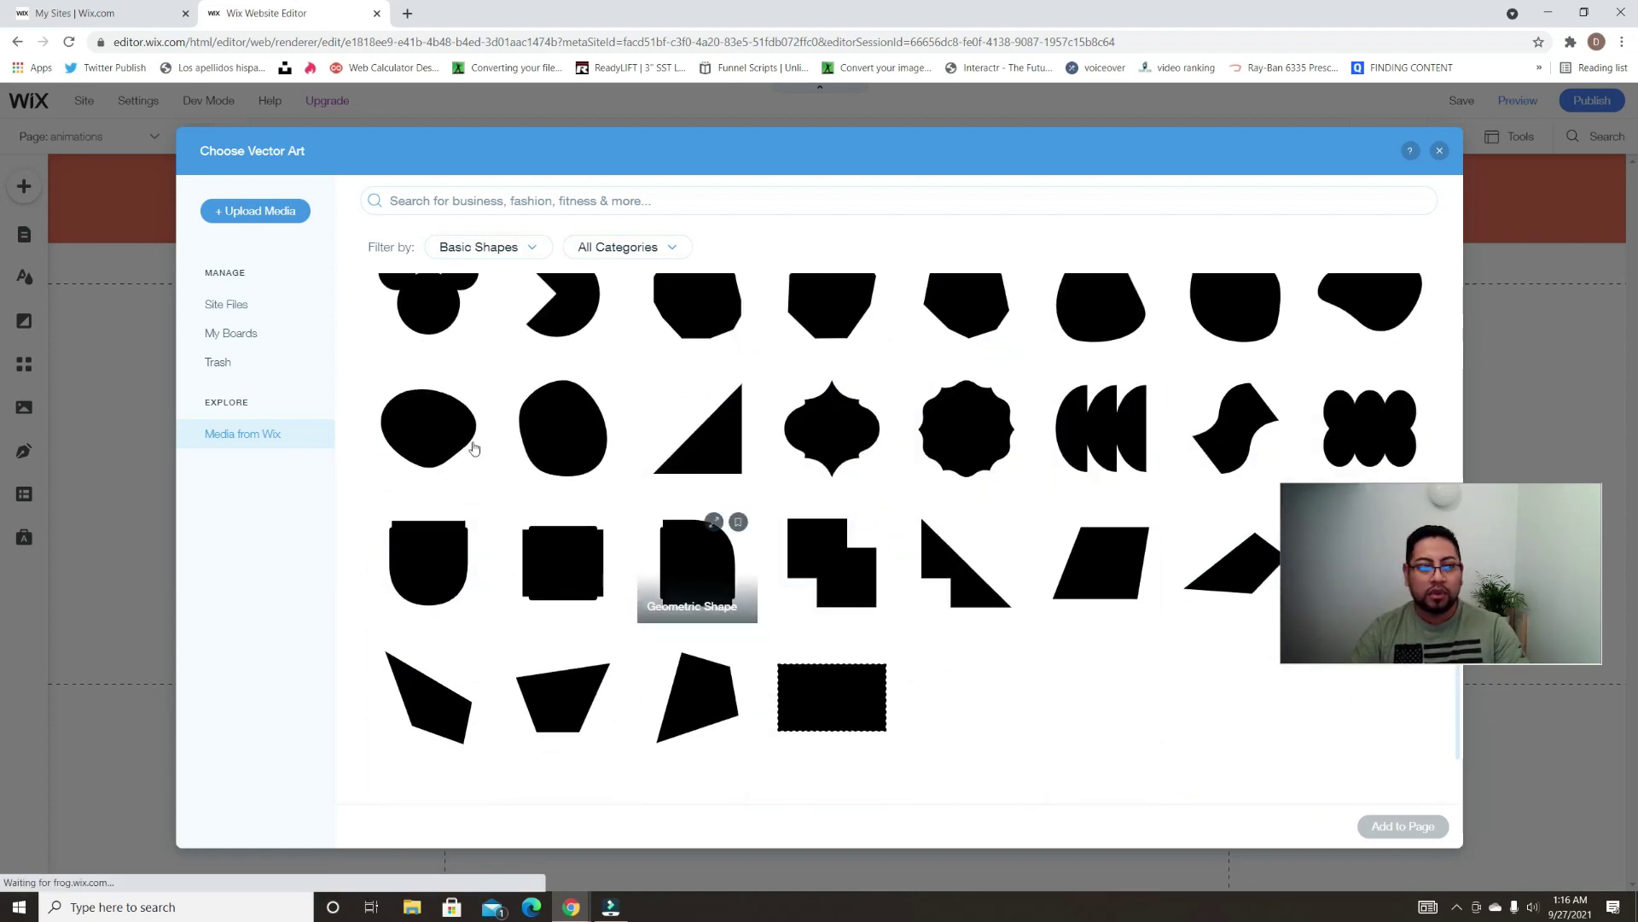
click(493, 196)
text(phone)
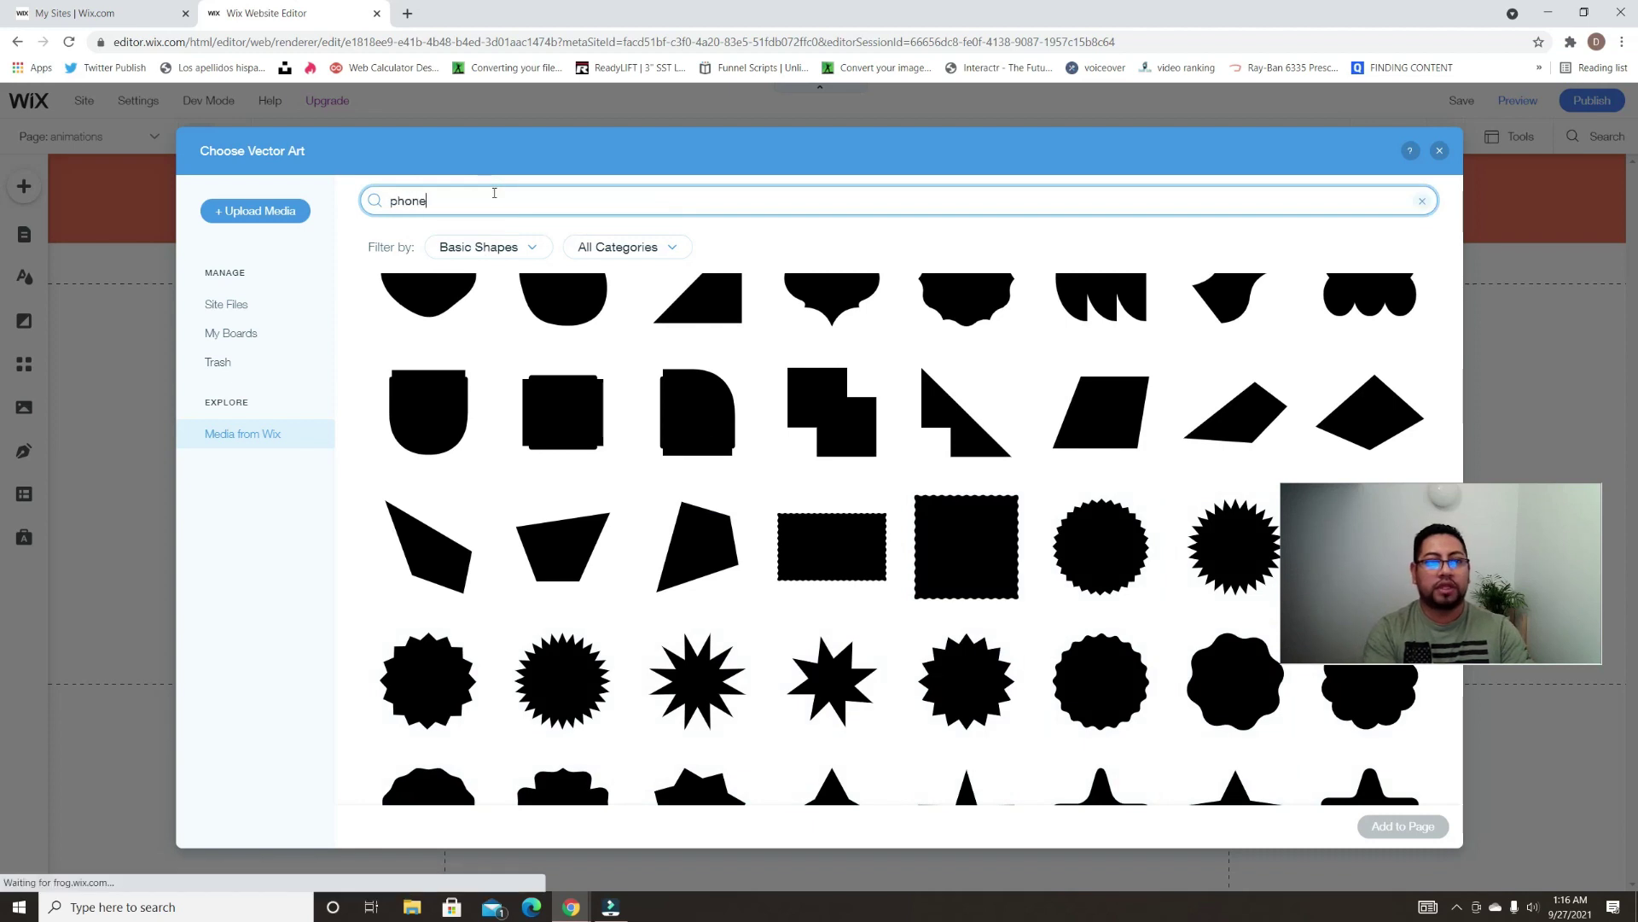
key(Return)
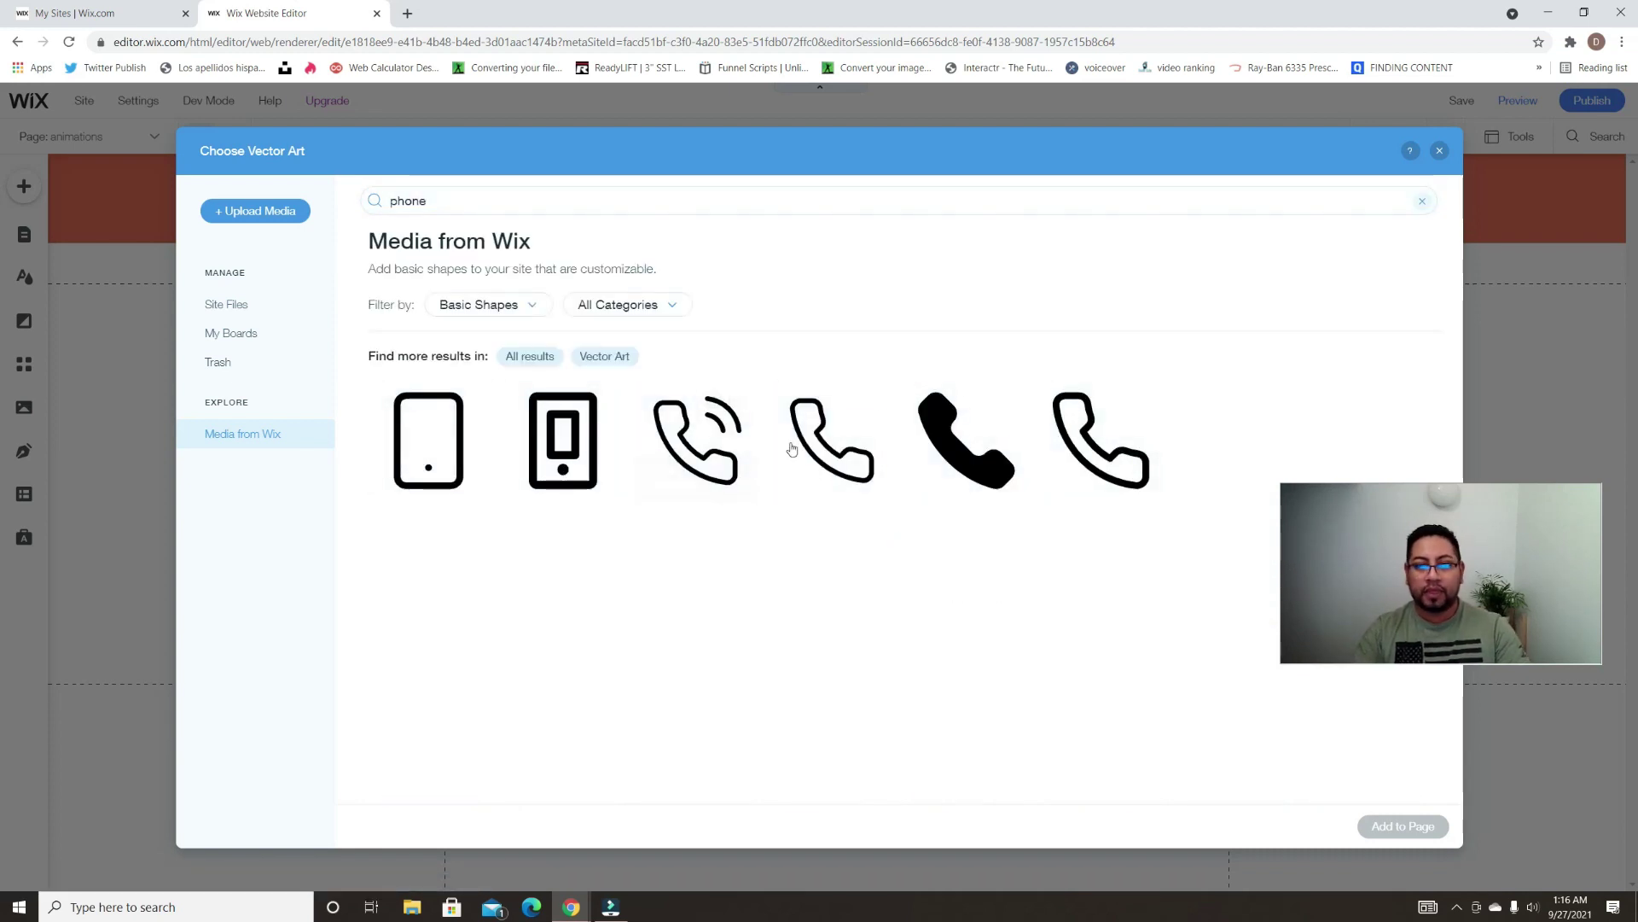
click(850, 450)
click(1406, 826)
Preview the page to check how the header slideshow plays, and return to the editor
click(1518, 100)
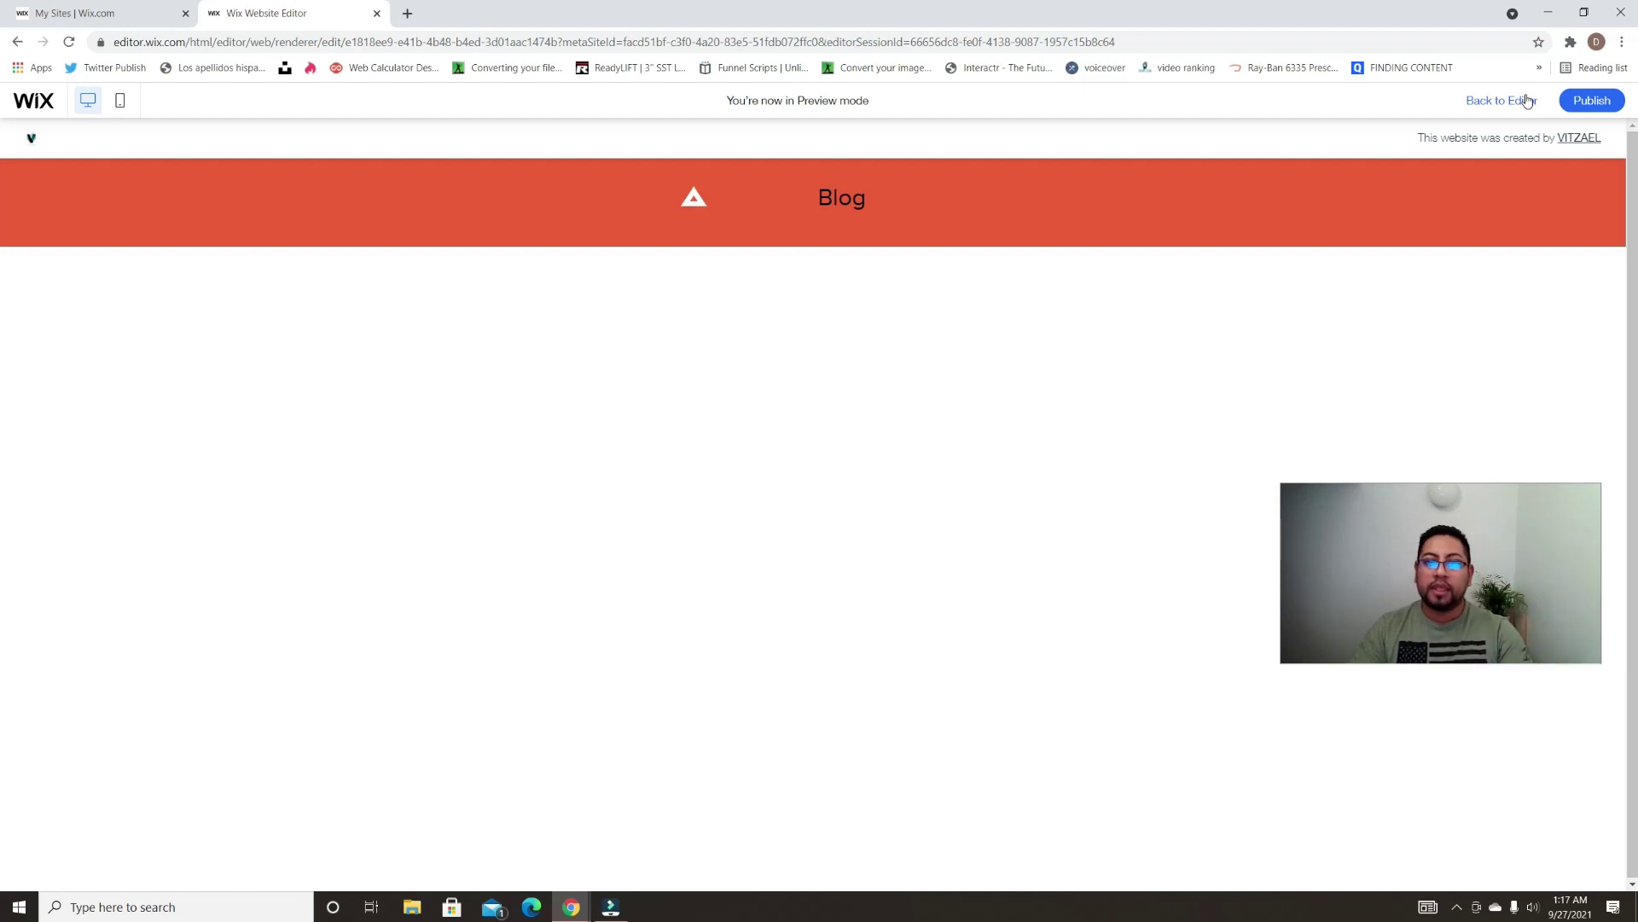
click(1527, 101)
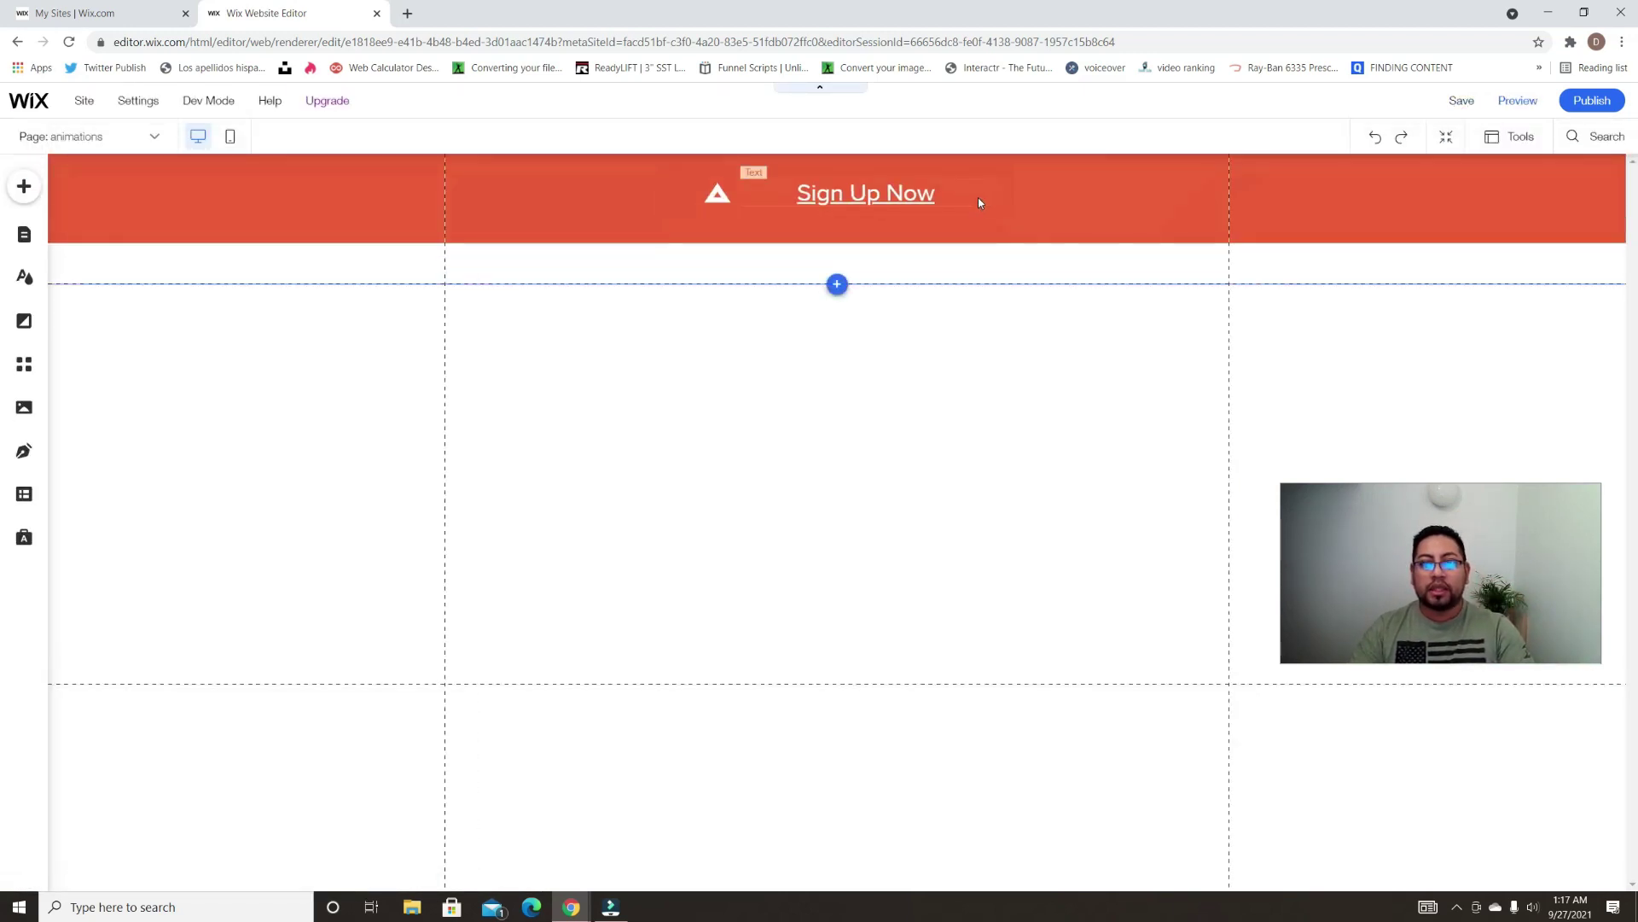
Add a Glide-In animation with an 89° direction to the "Sign Up Now" text and play it
click(984, 195)
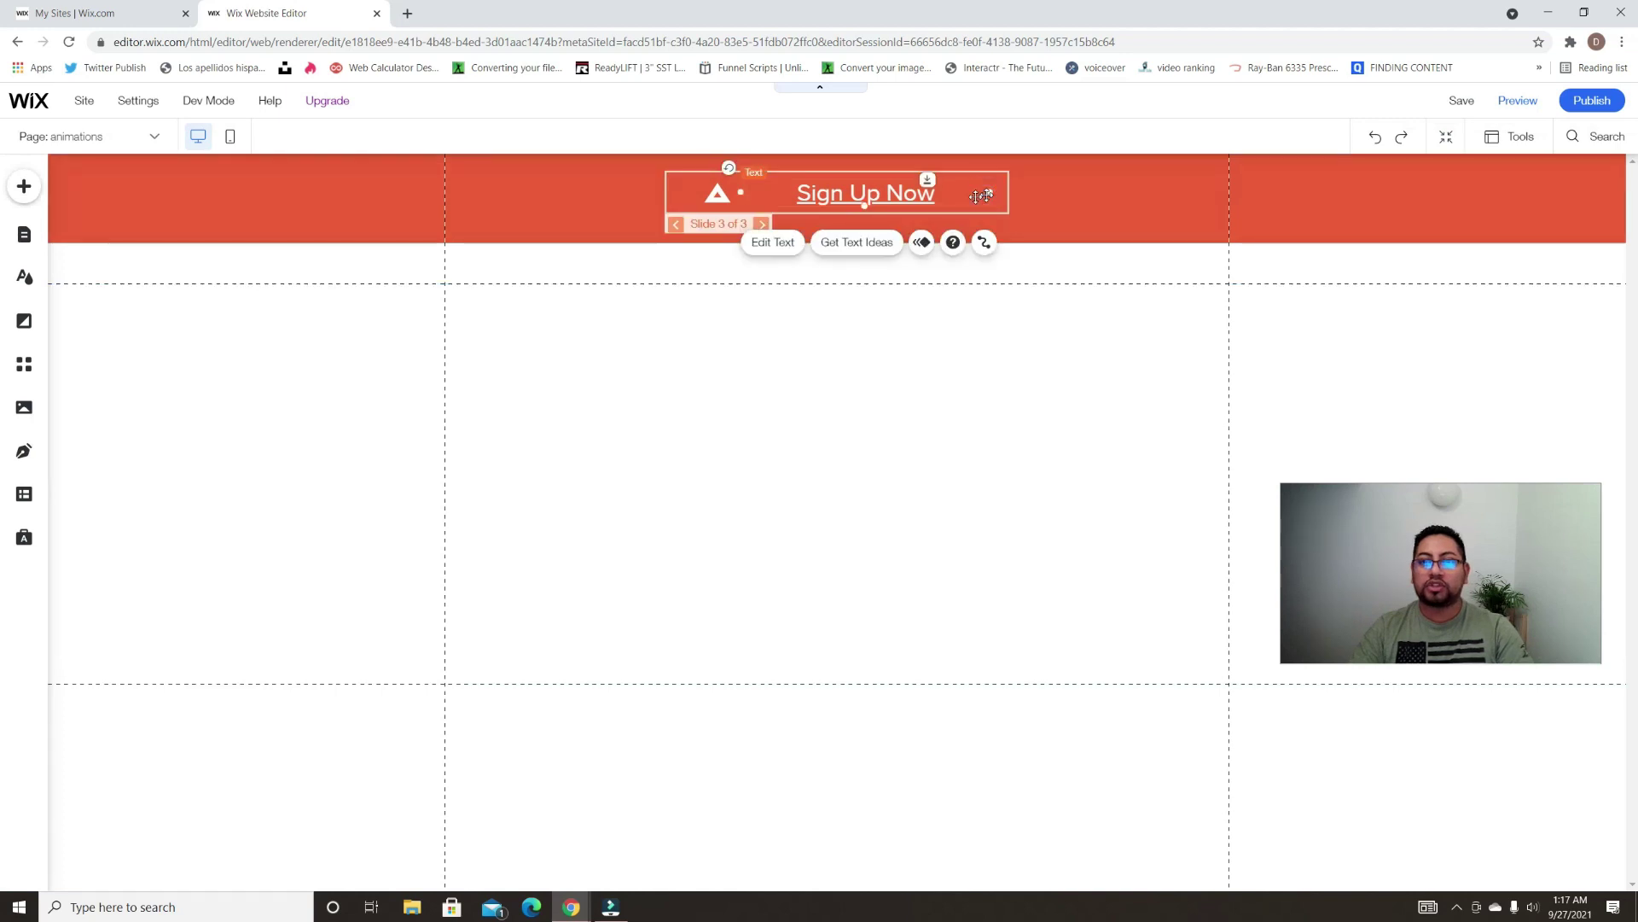
click(923, 242)
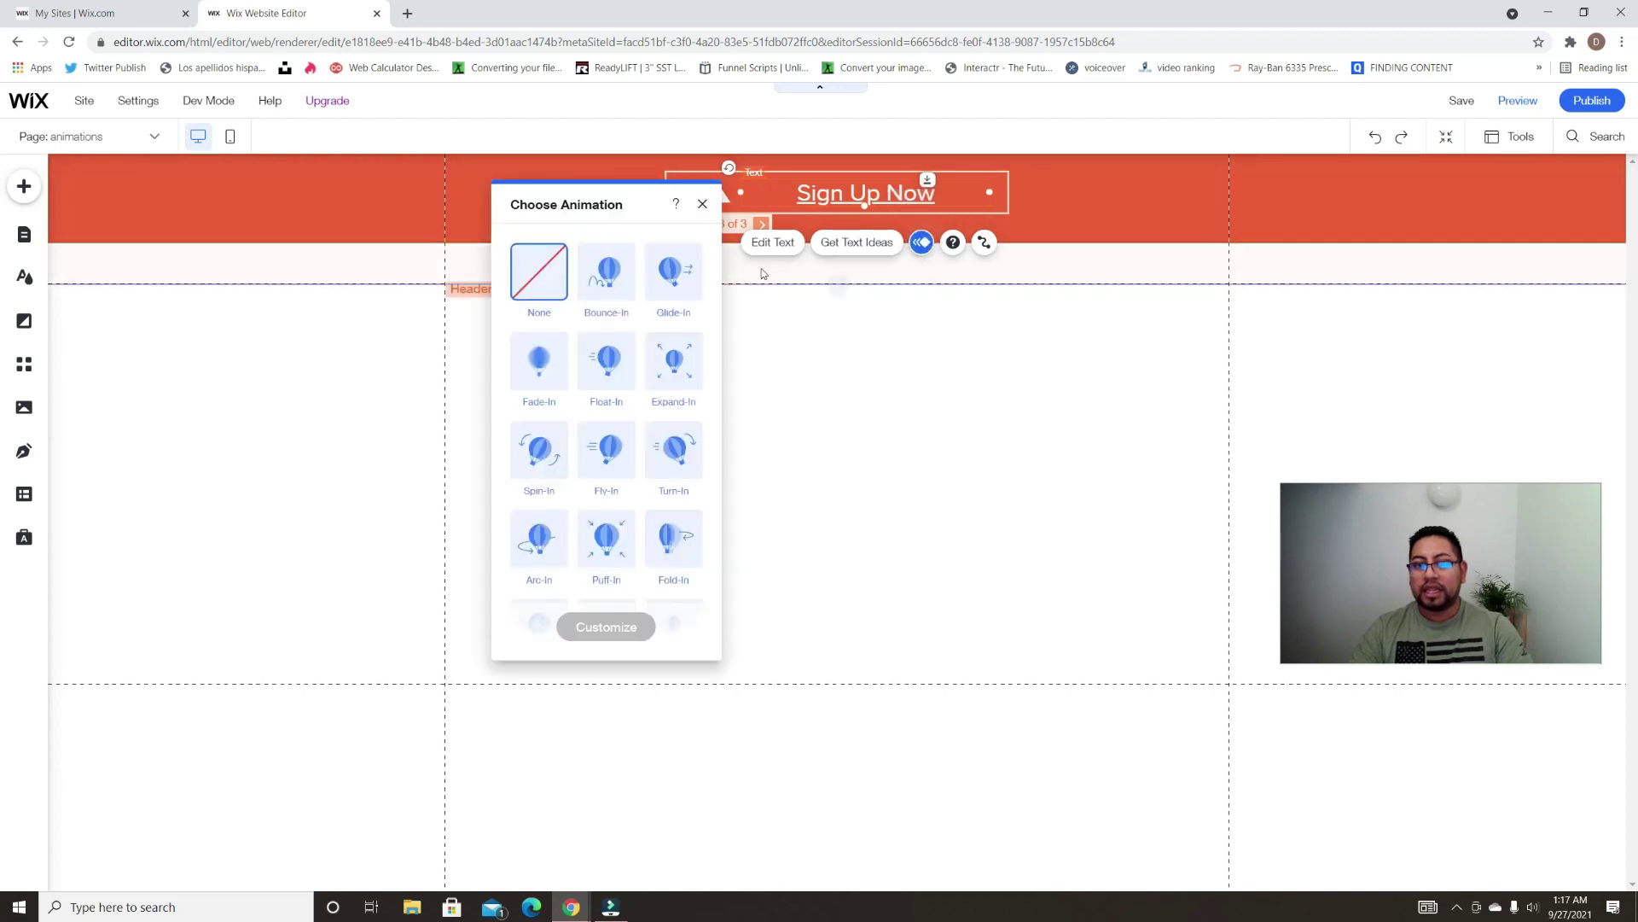
click(693, 273)
click(608, 627)
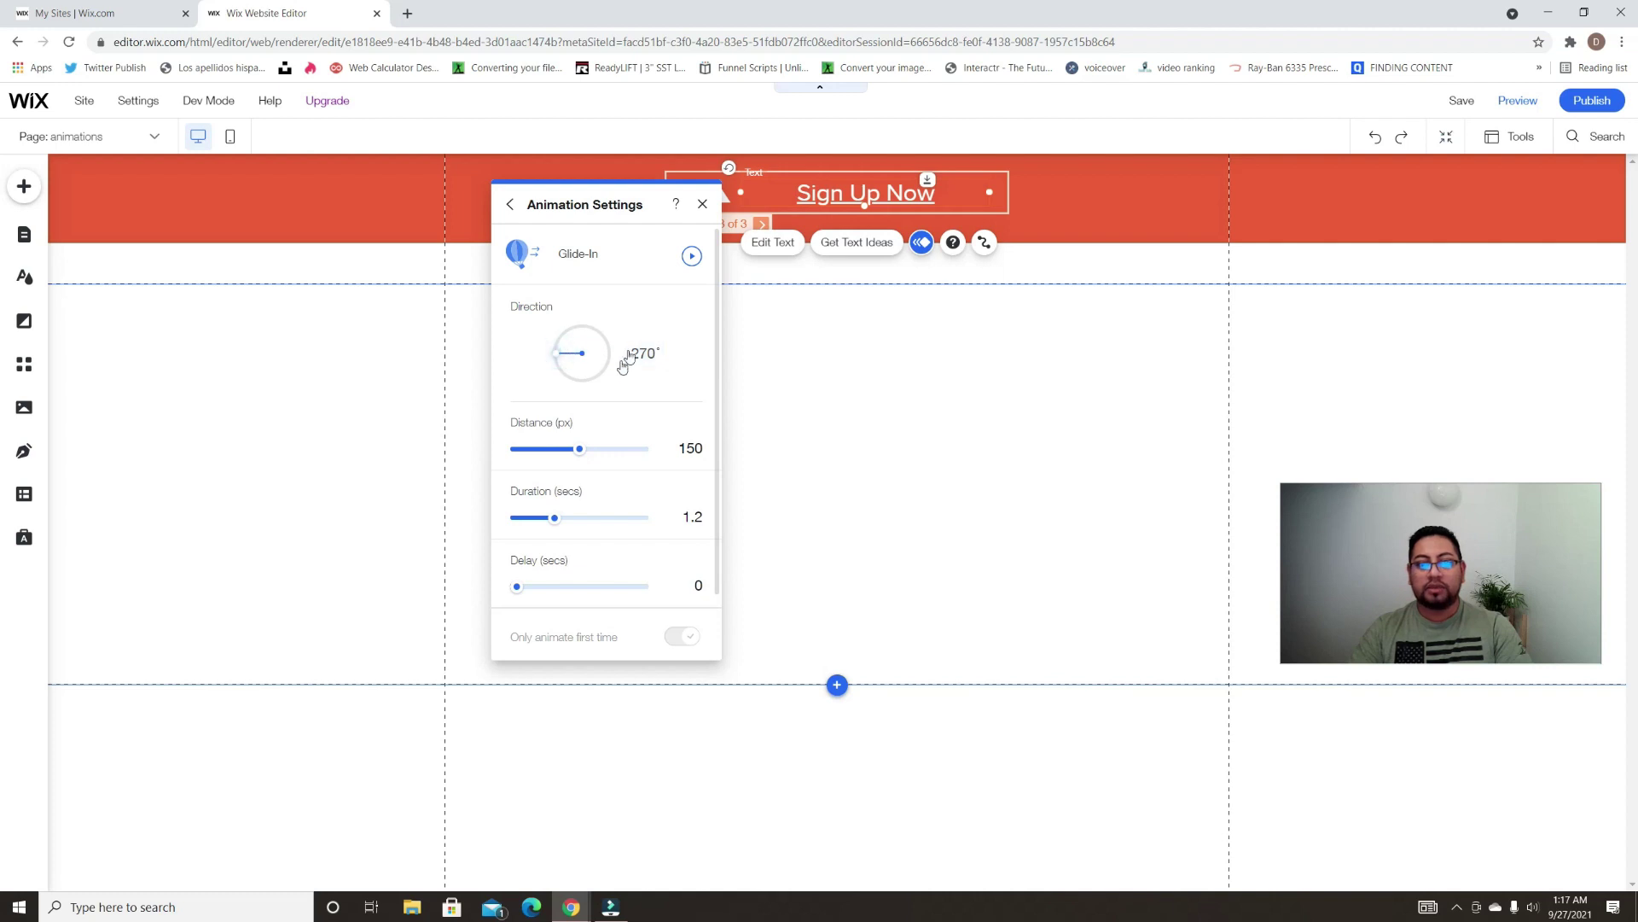
drag(560, 357, 618, 353)
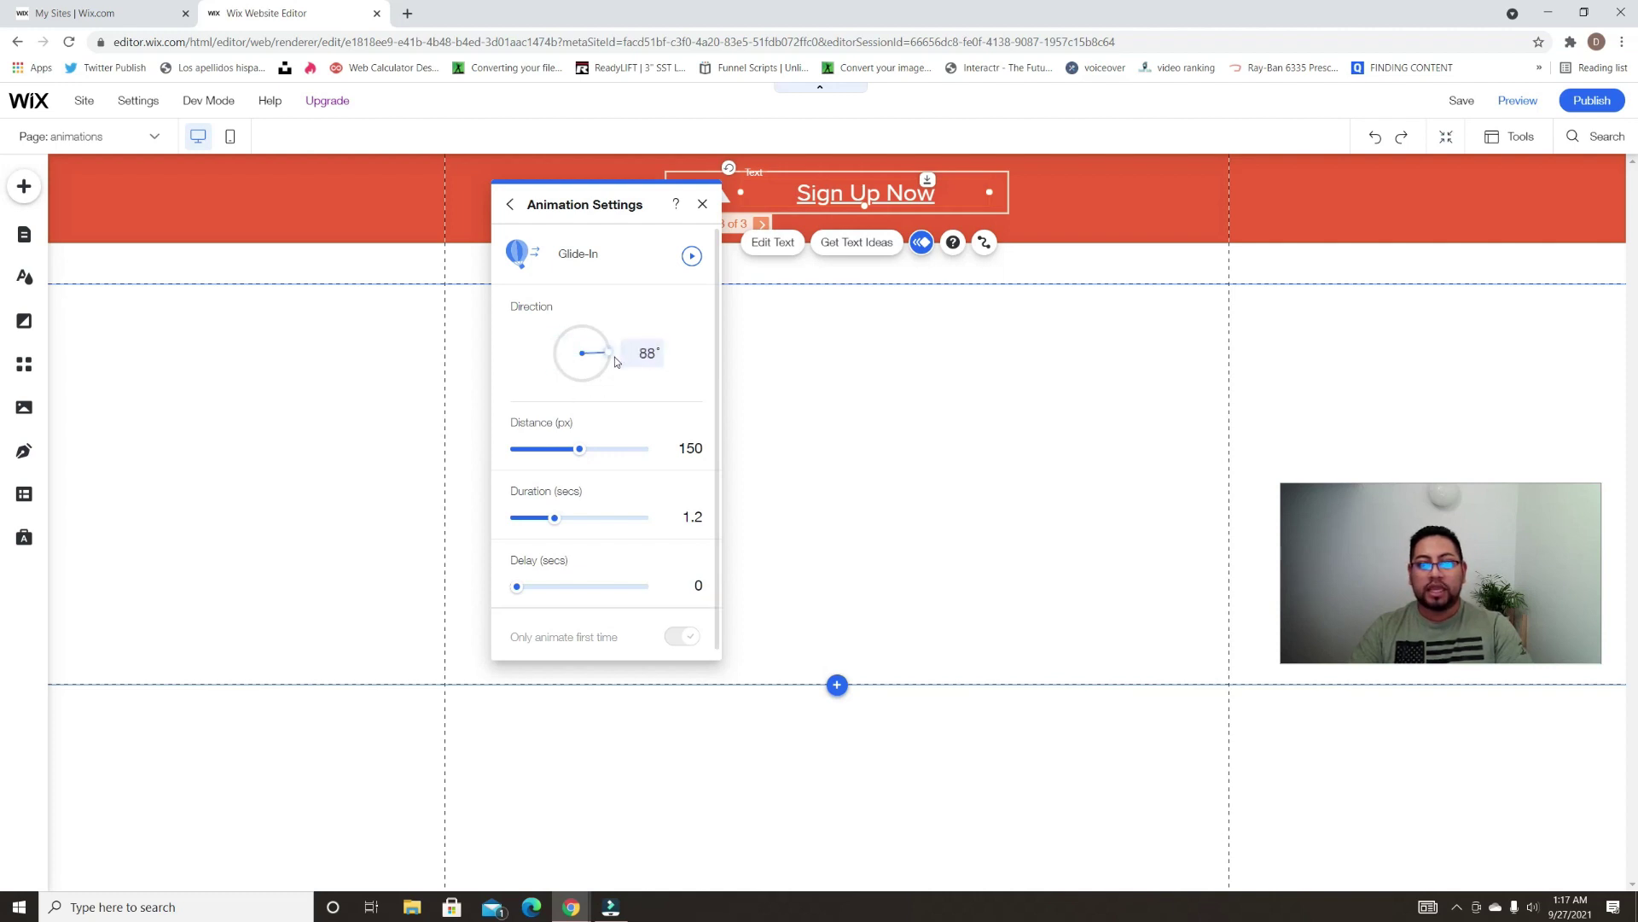
click(691, 256)
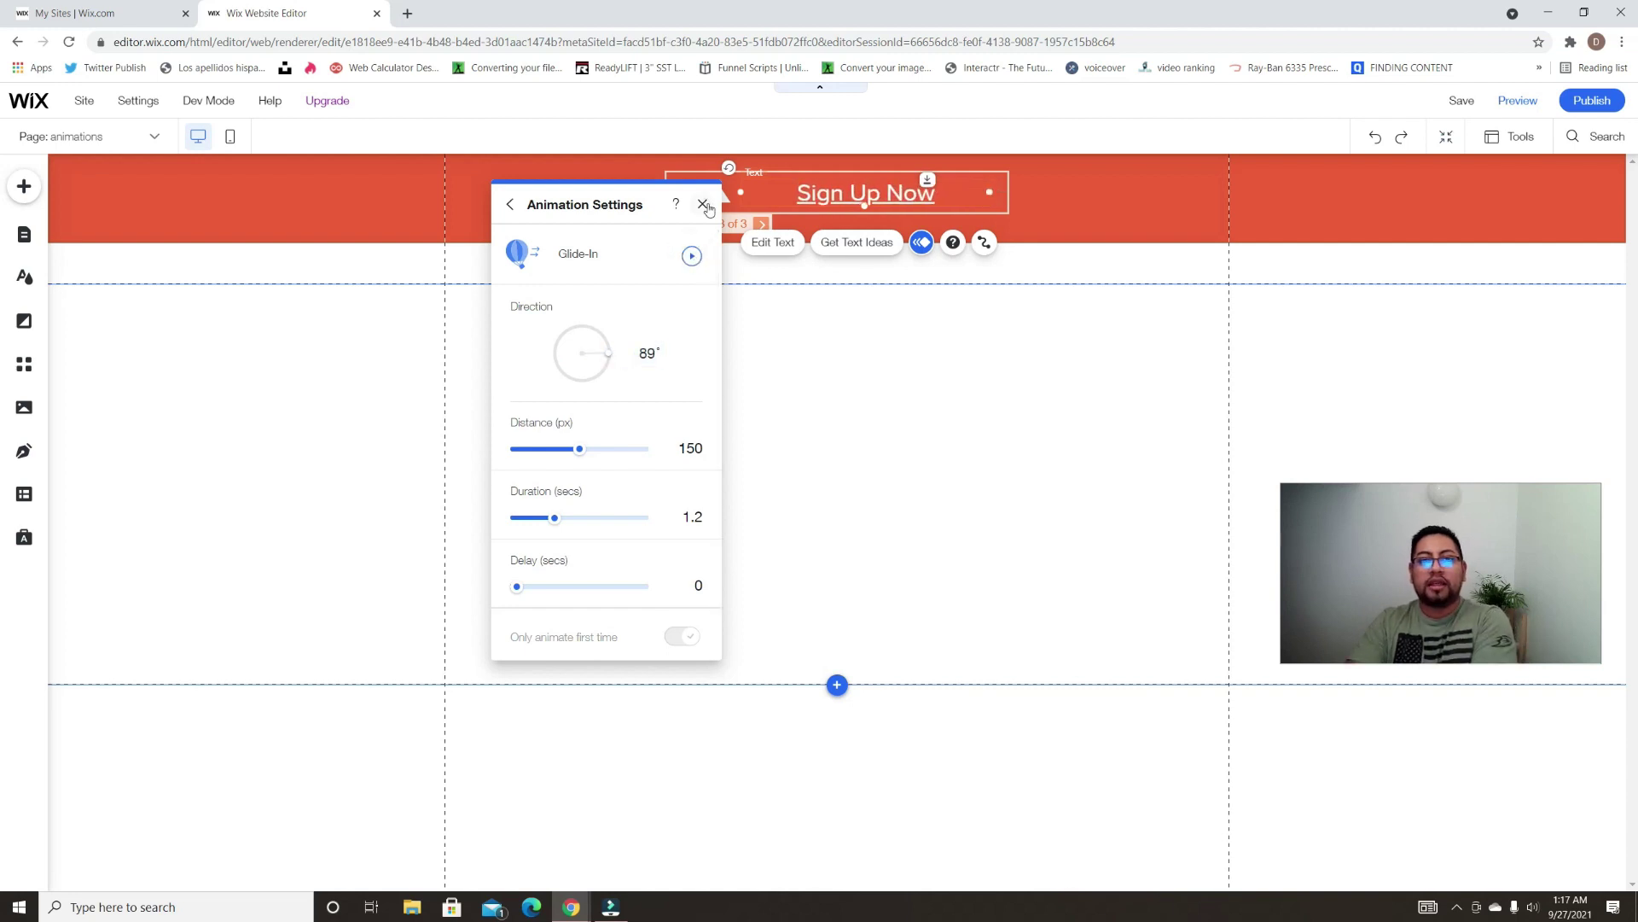
click(703, 204)
Set the heading text color on the "News" slide to white (#FFFFFF)
click(762, 224)
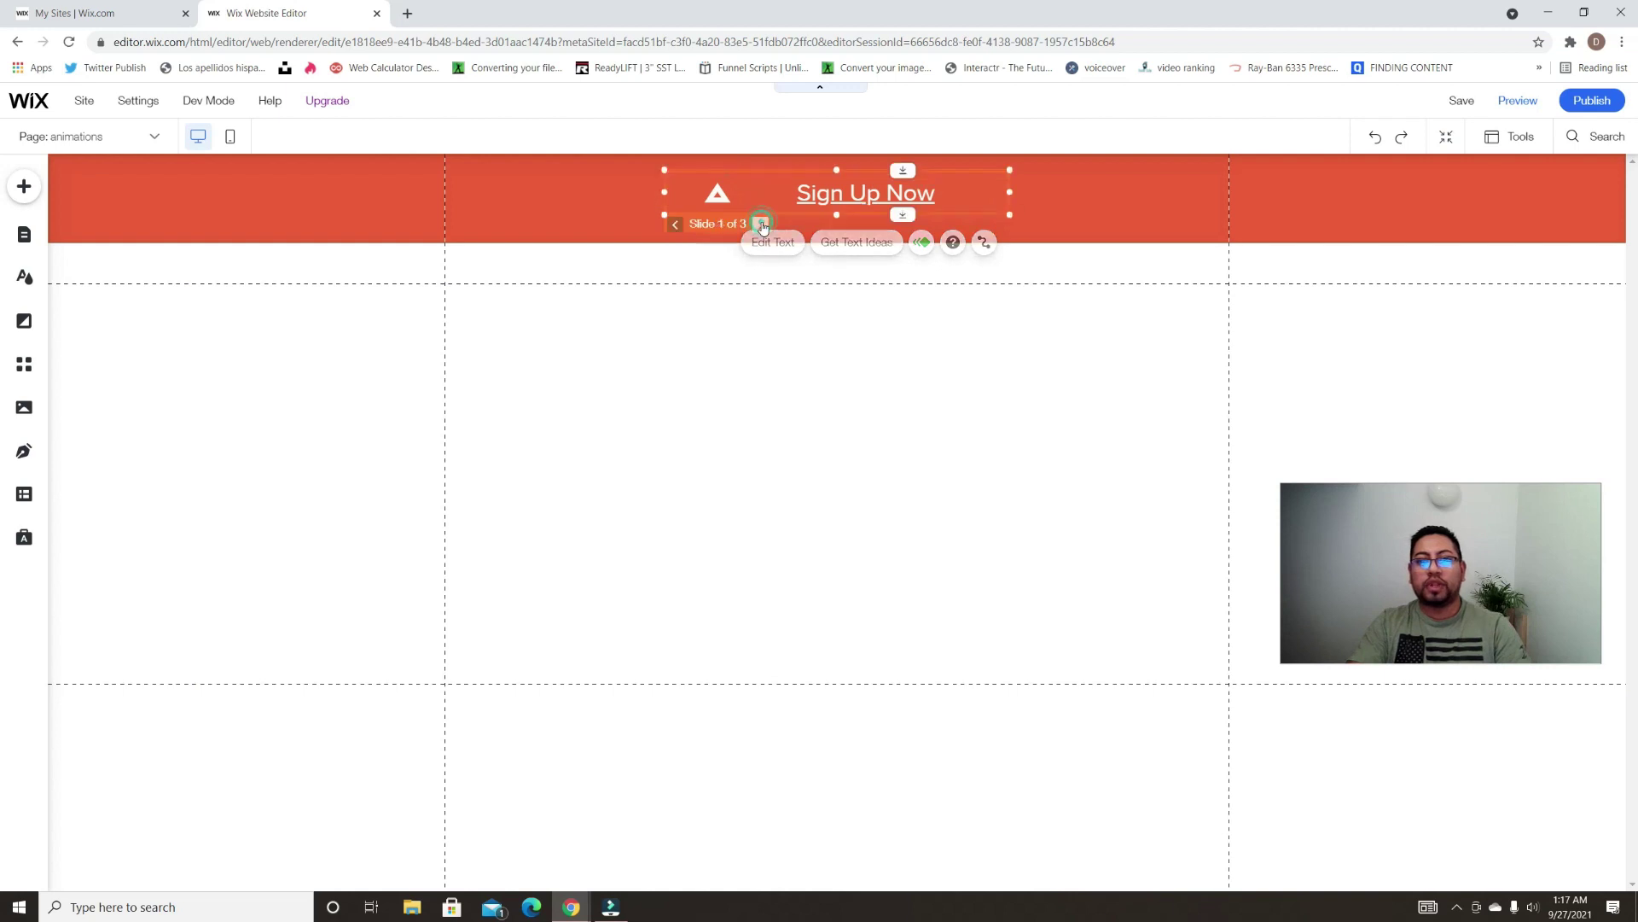
click(901, 191)
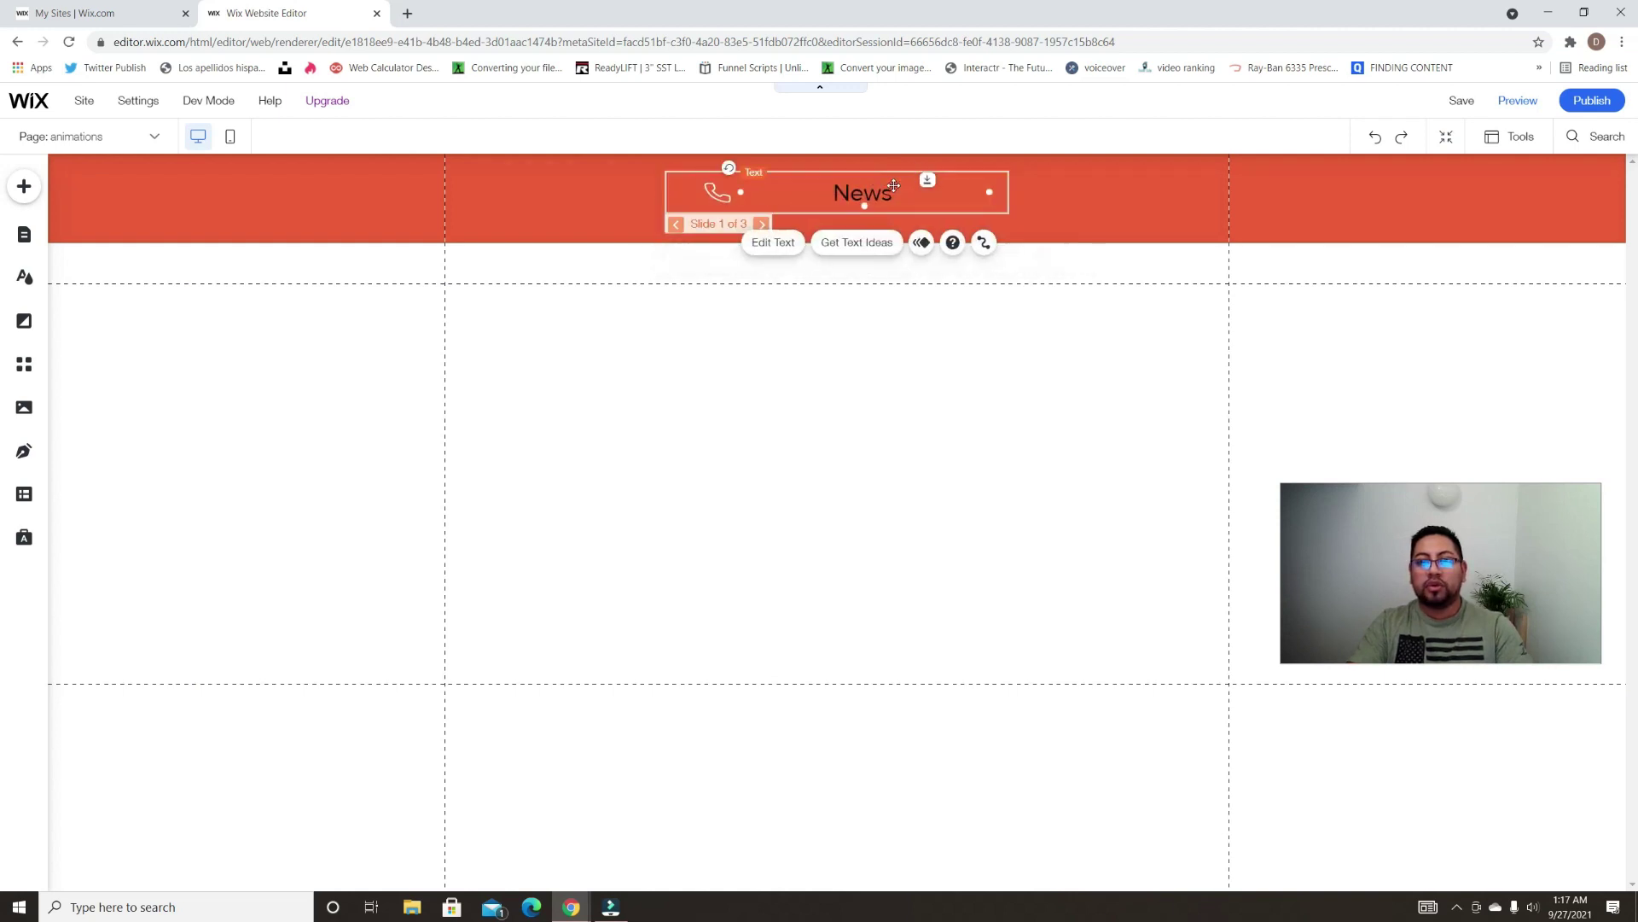
click(773, 243)
click(625, 459)
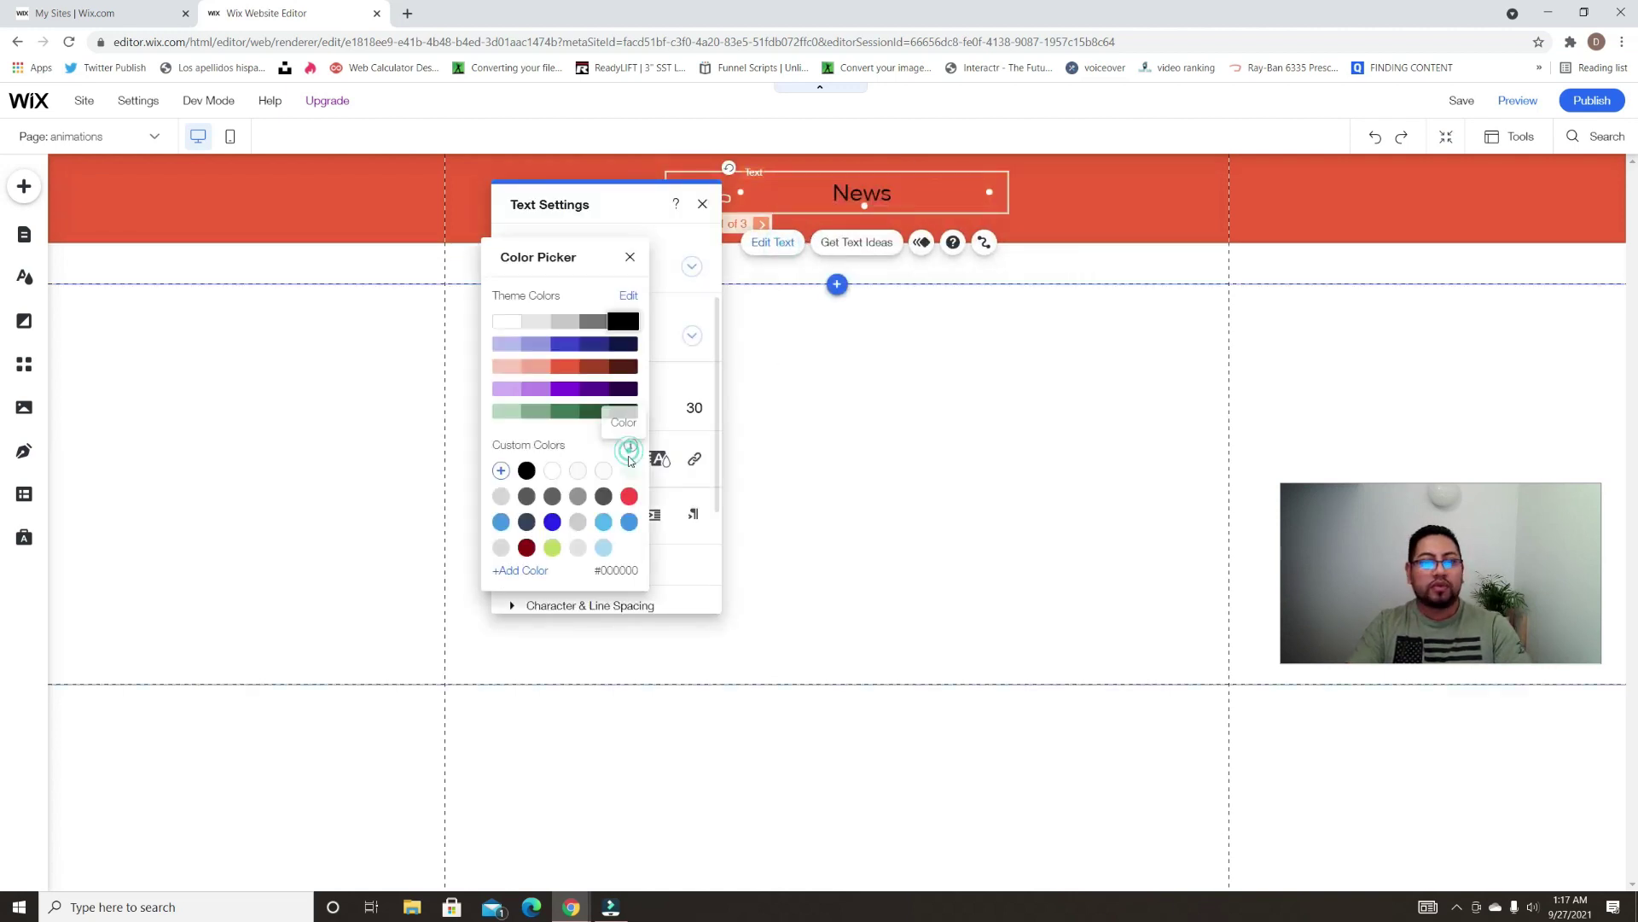
click(555, 474)
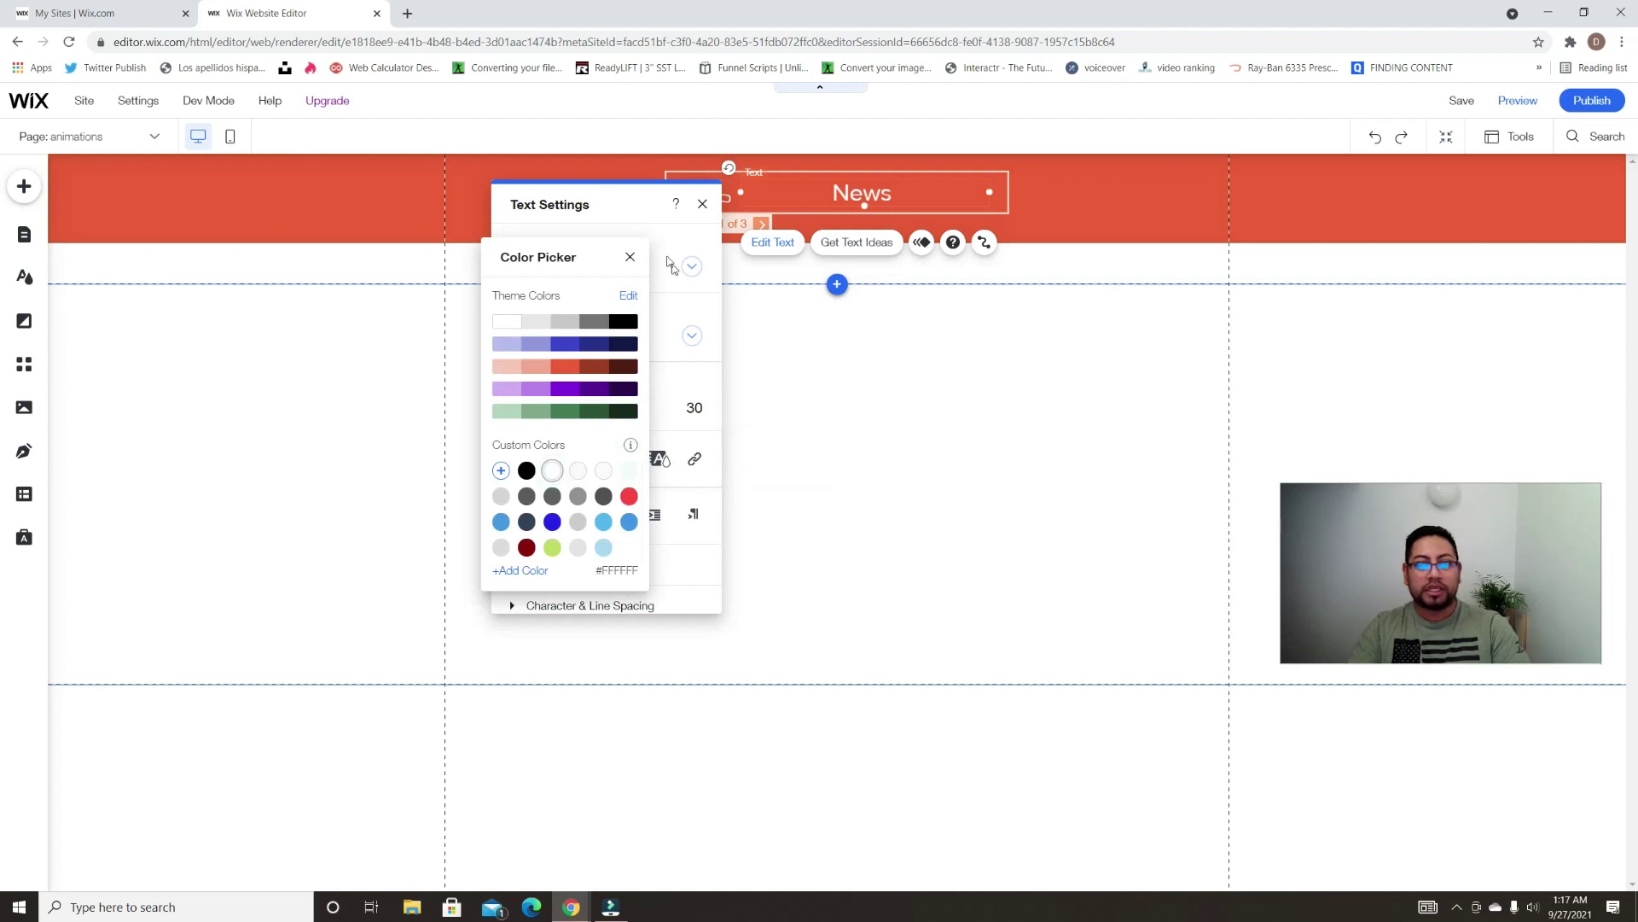
click(631, 258)
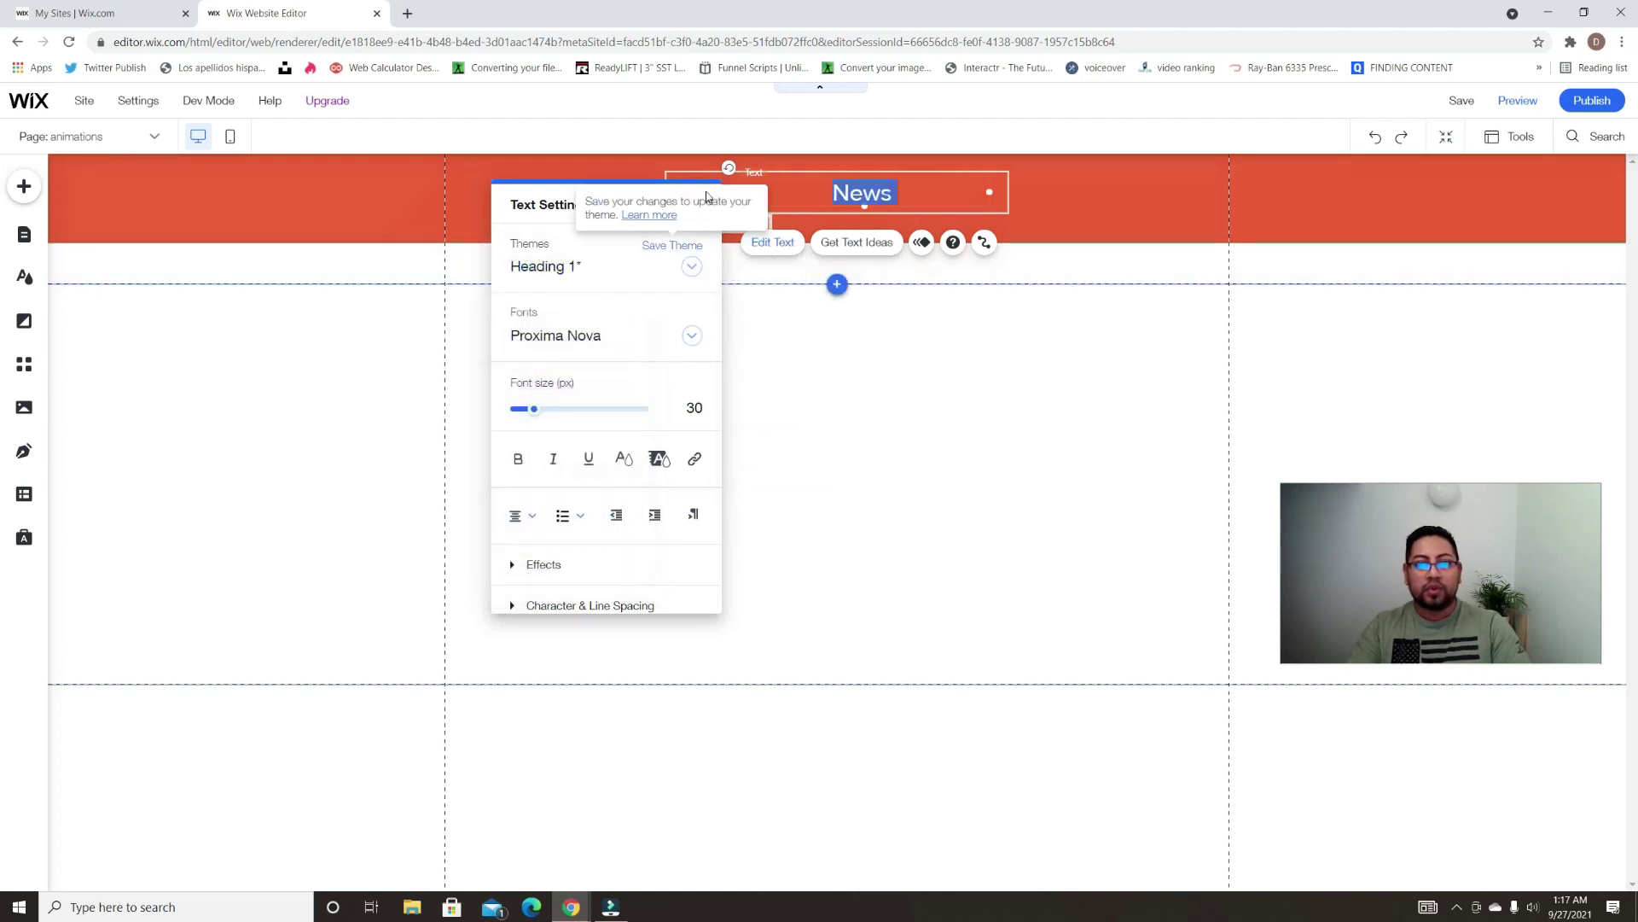
Apply the Flip-In animation to the "News" heading text
click(922, 243)
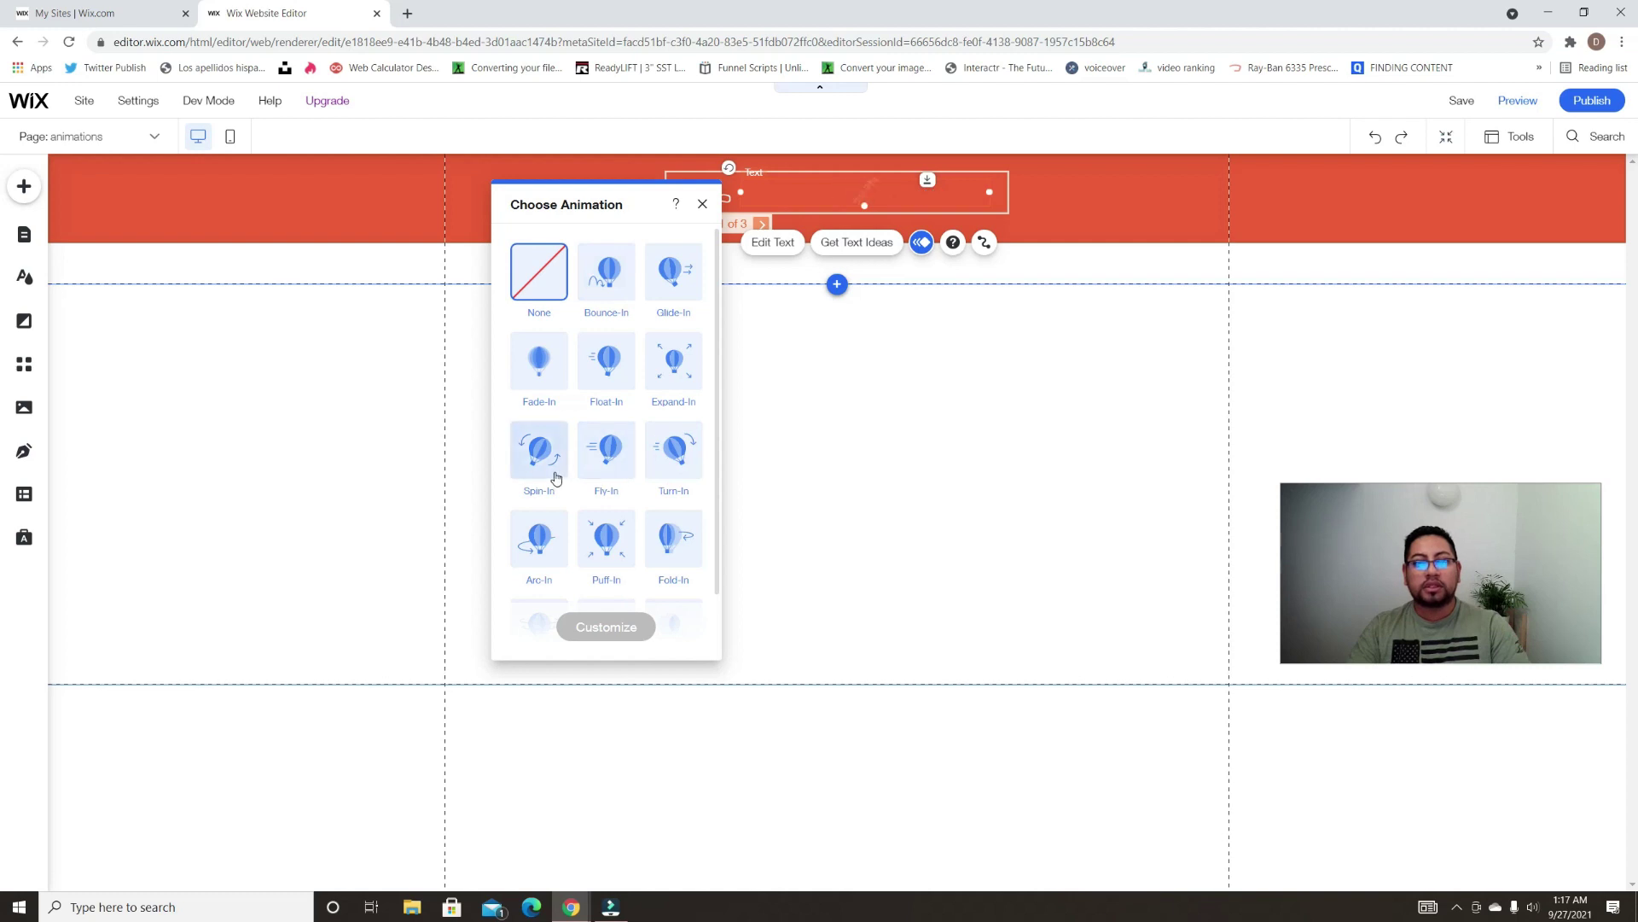
scroll(655, 571, down, 1)
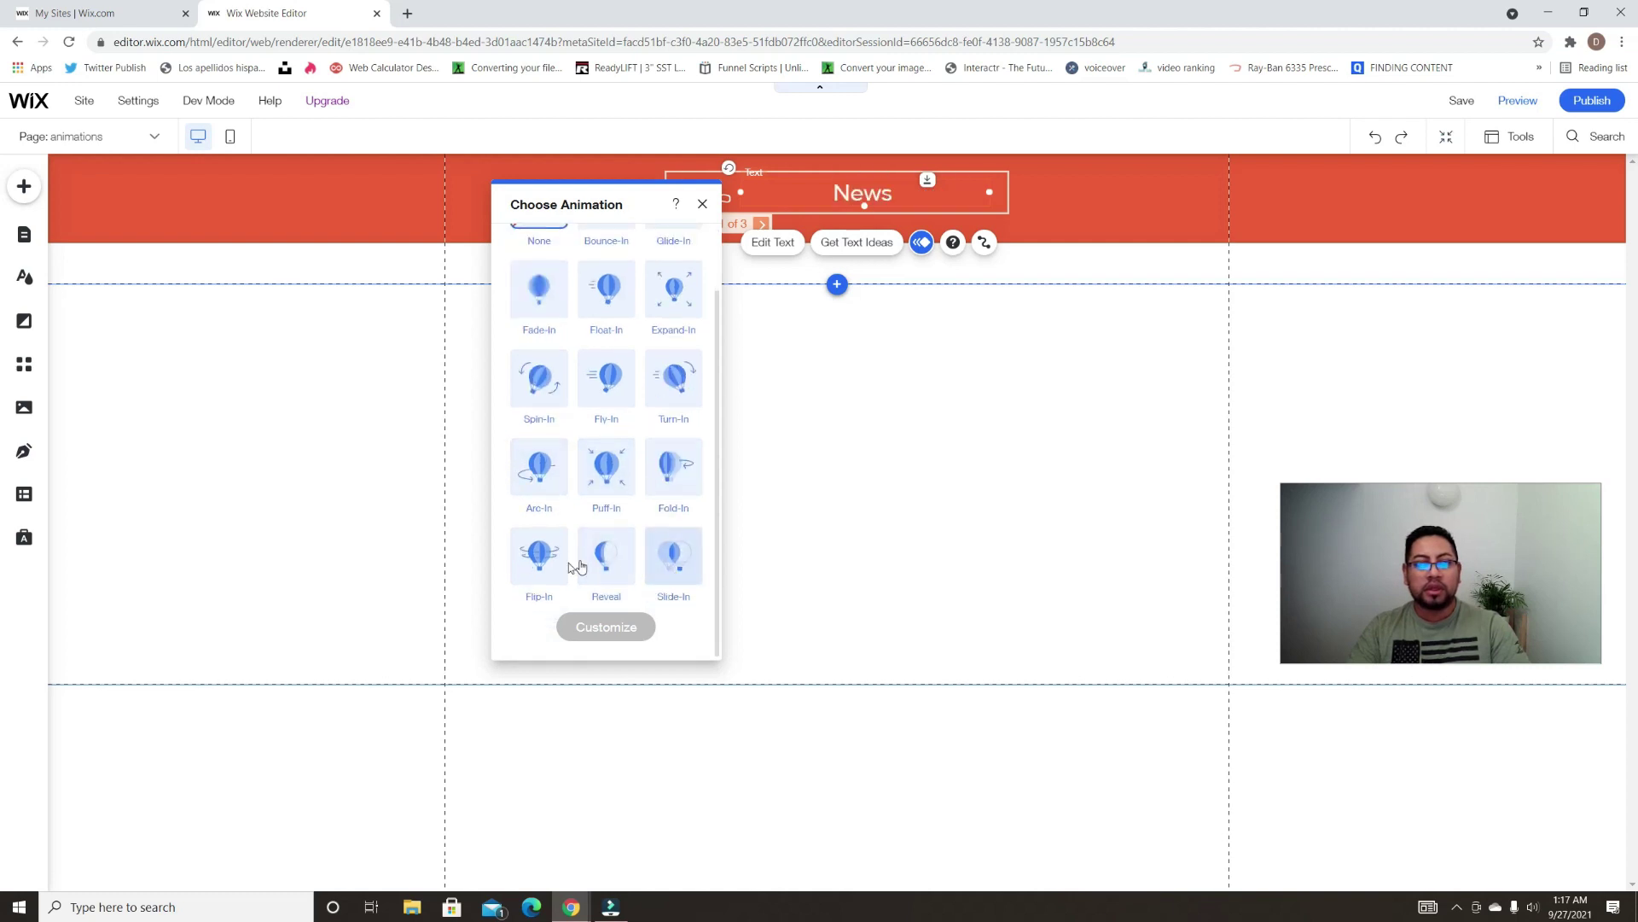
click(541, 563)
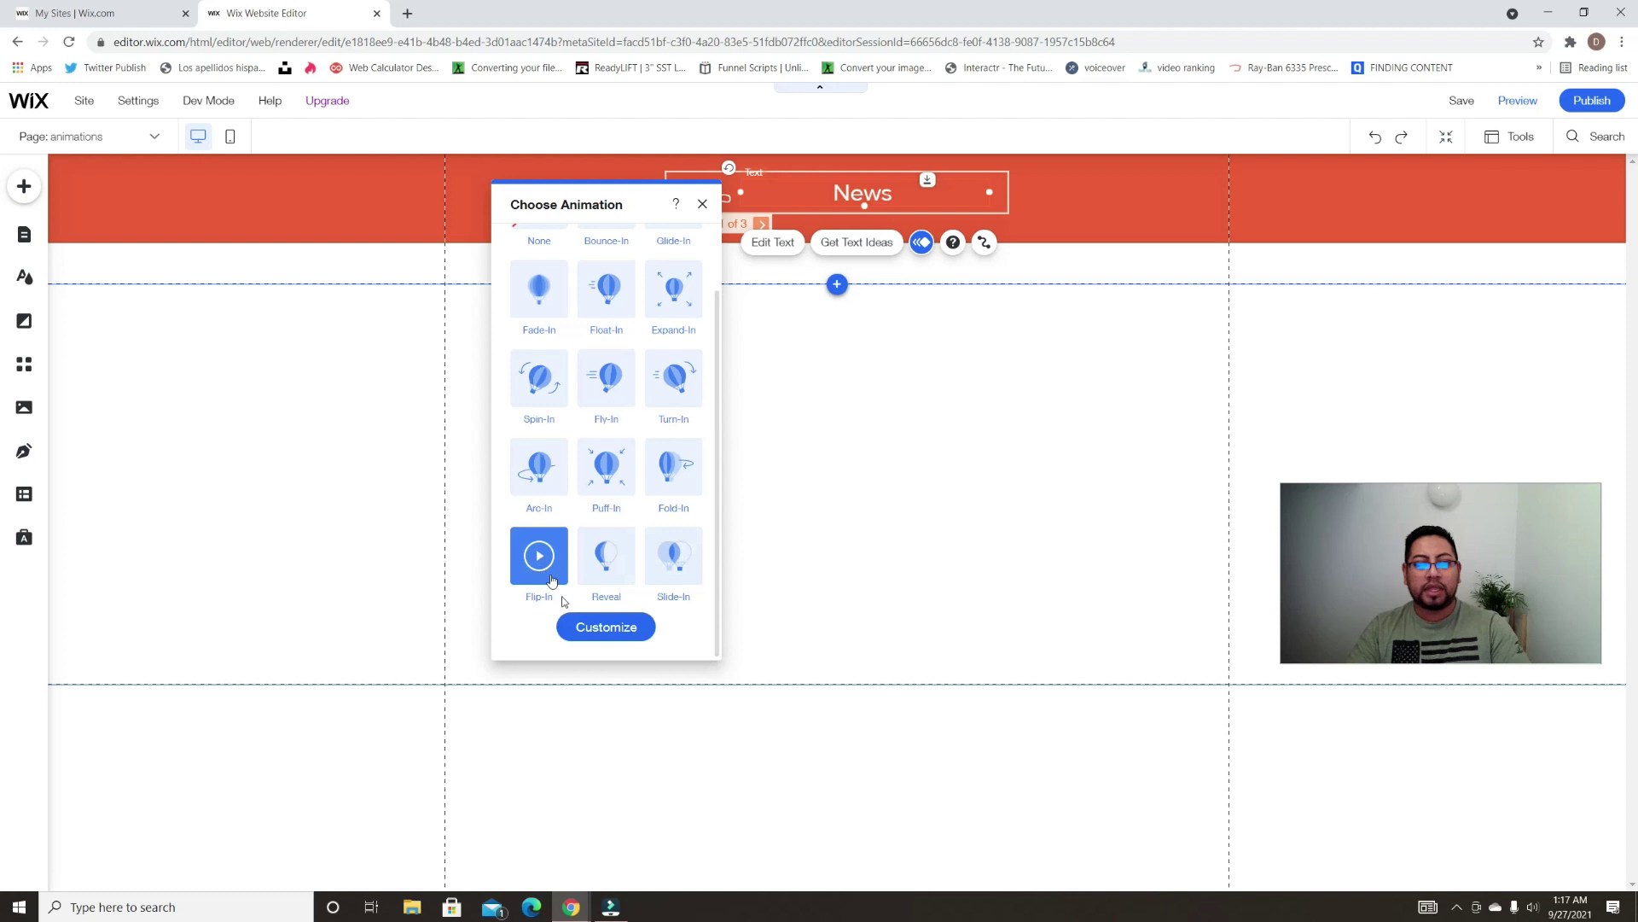
click(702, 203)
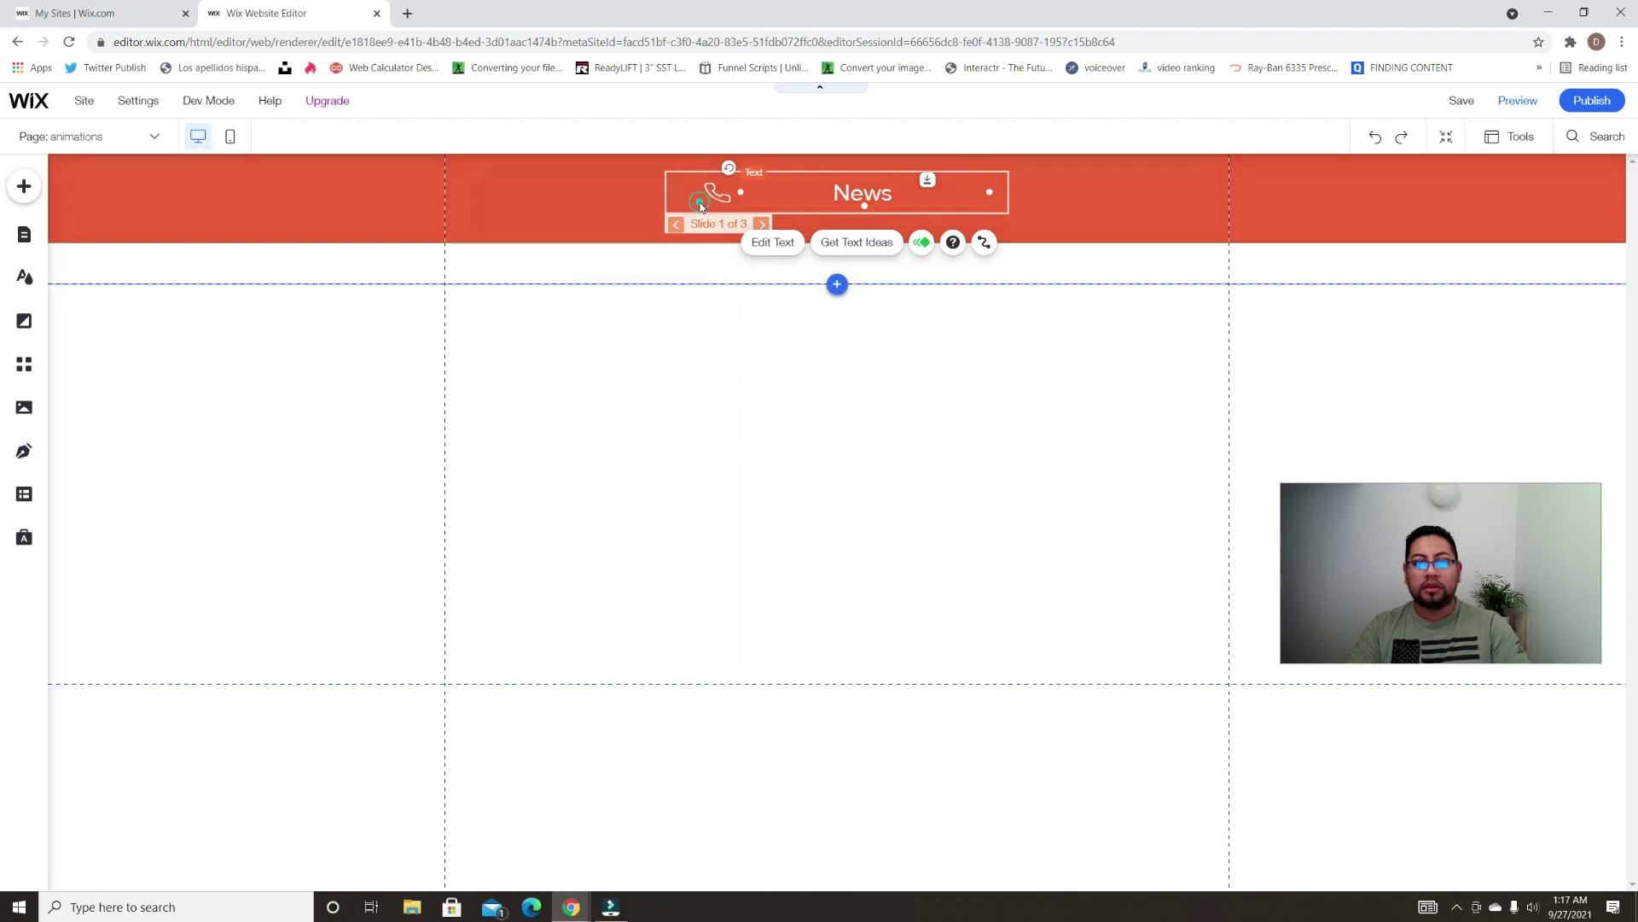
Set the heading text color on the "Blog" slide of the header slideshow to white
click(760, 223)
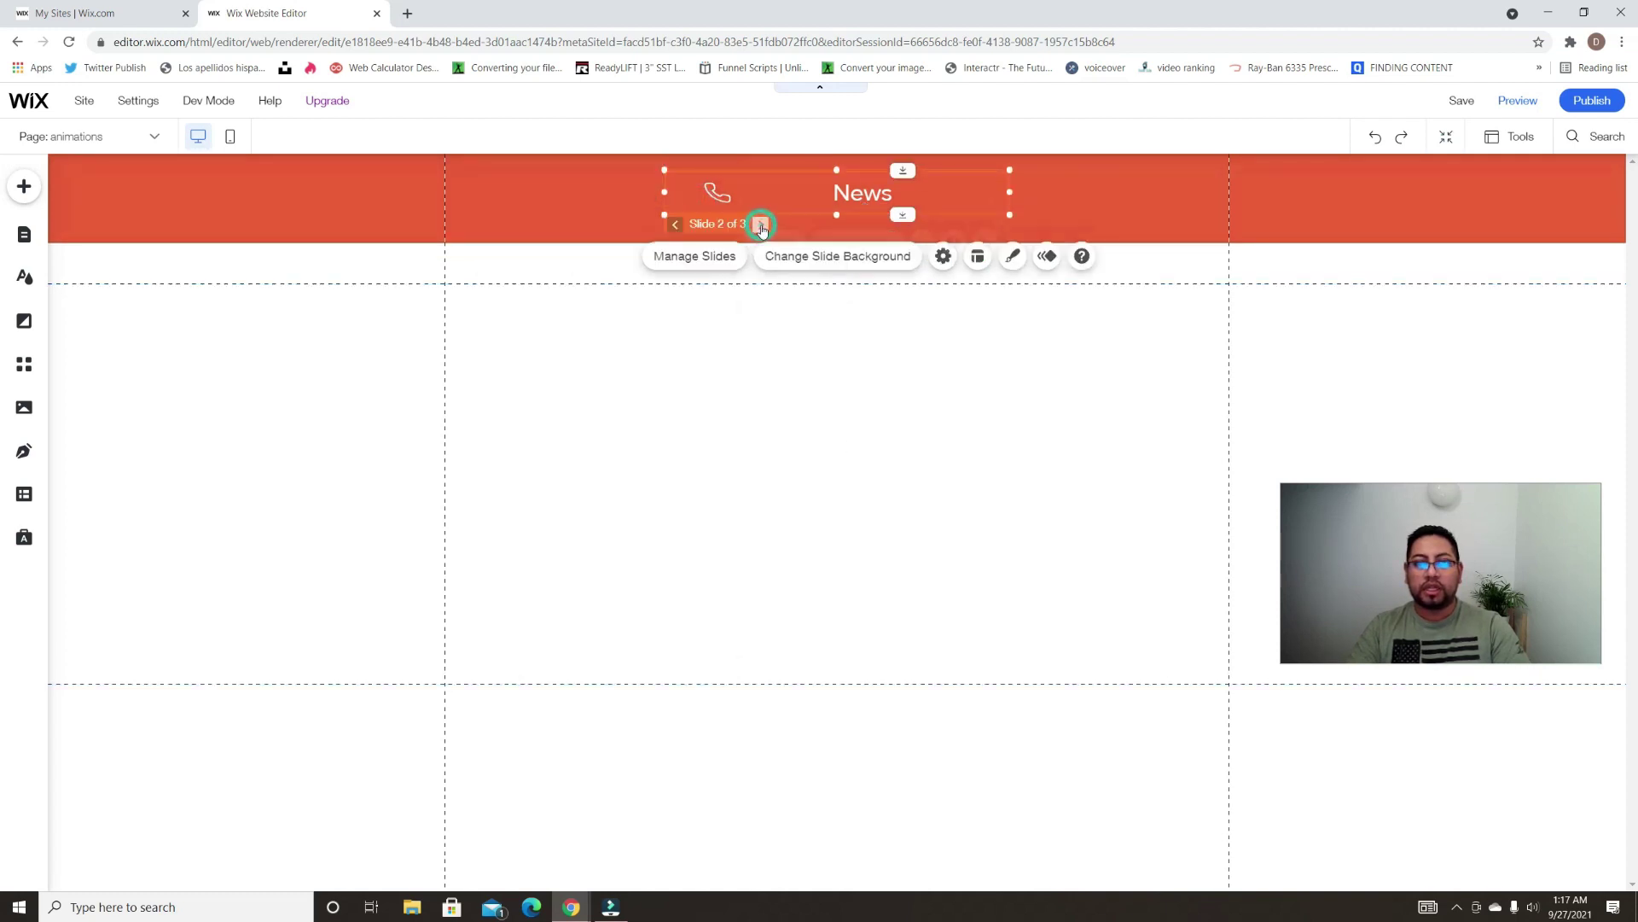
click(846, 202)
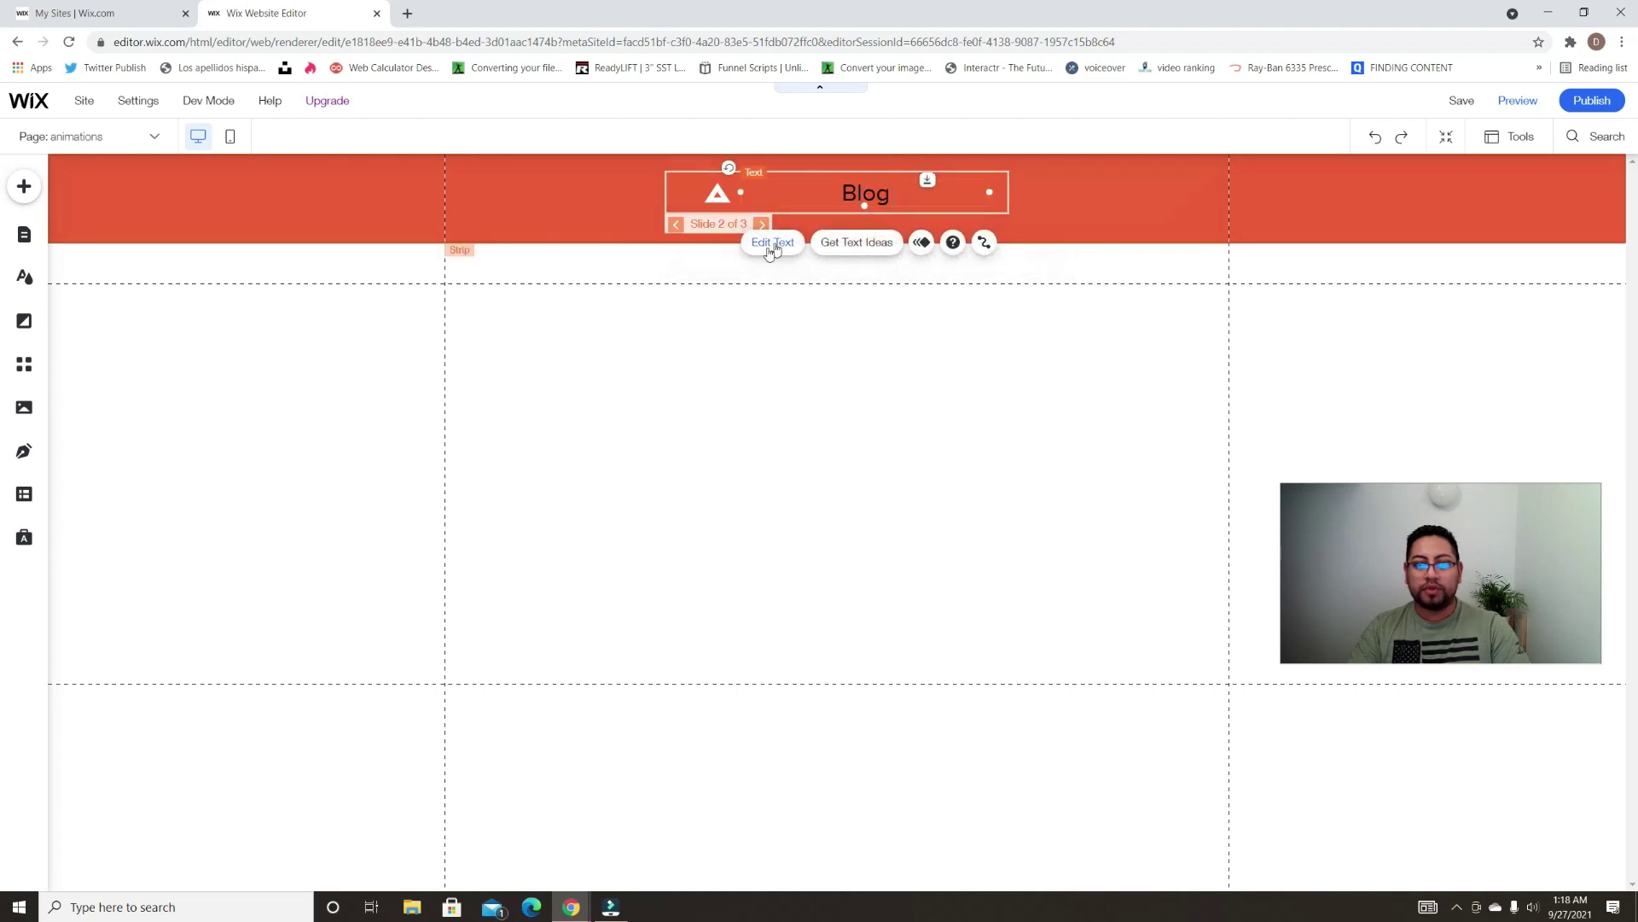
click(773, 243)
click(623, 461)
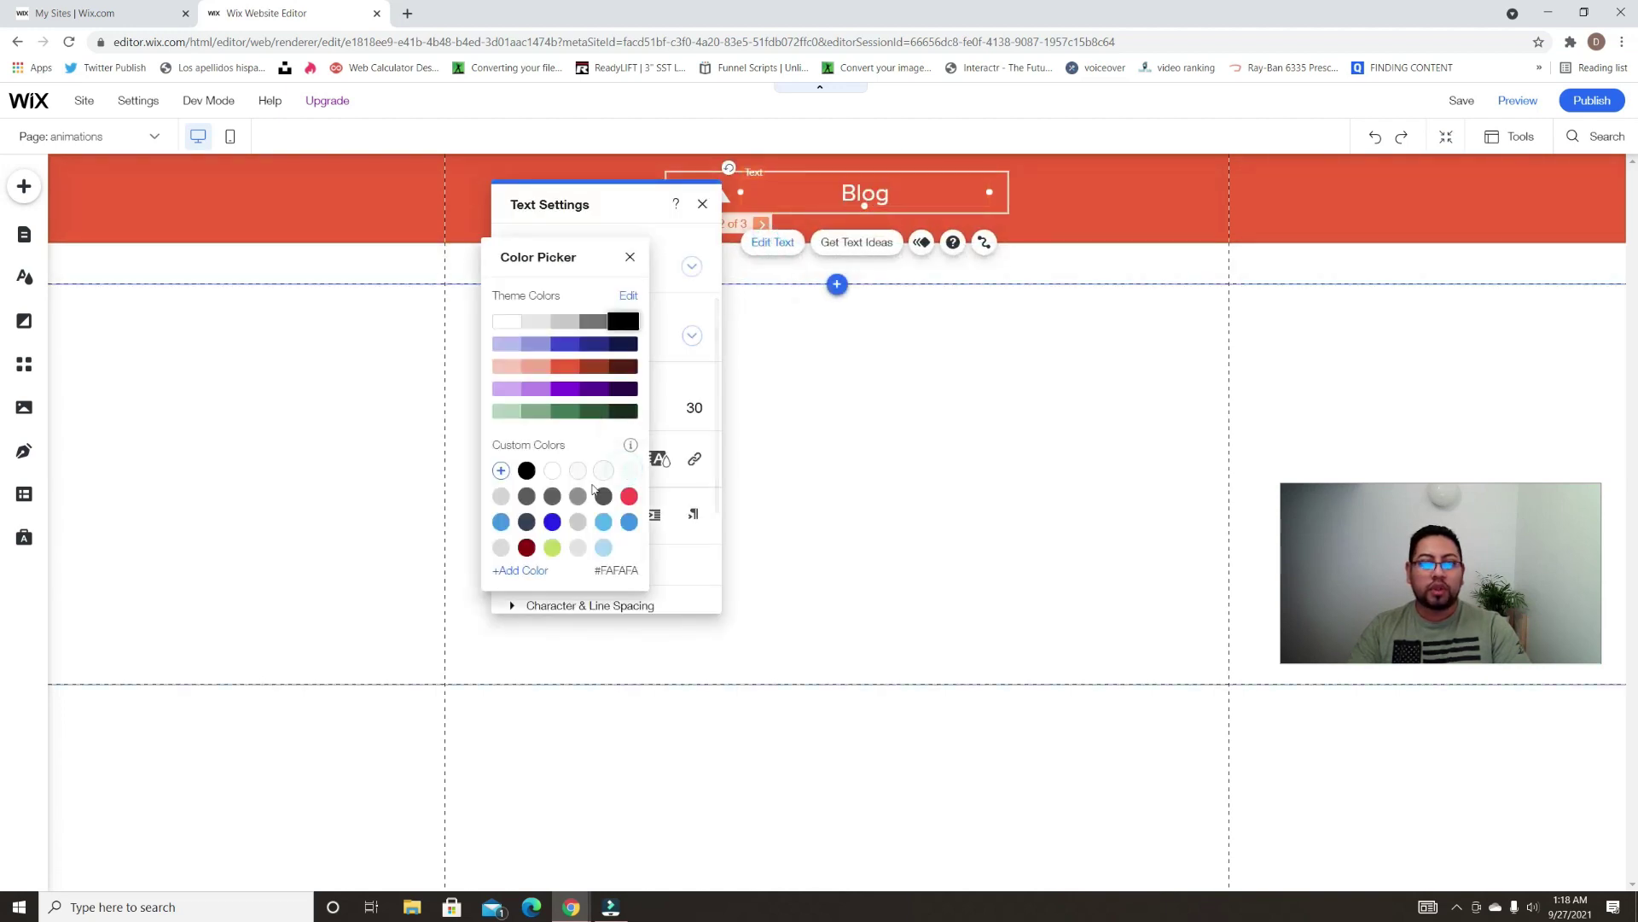
click(554, 471)
click(629, 257)
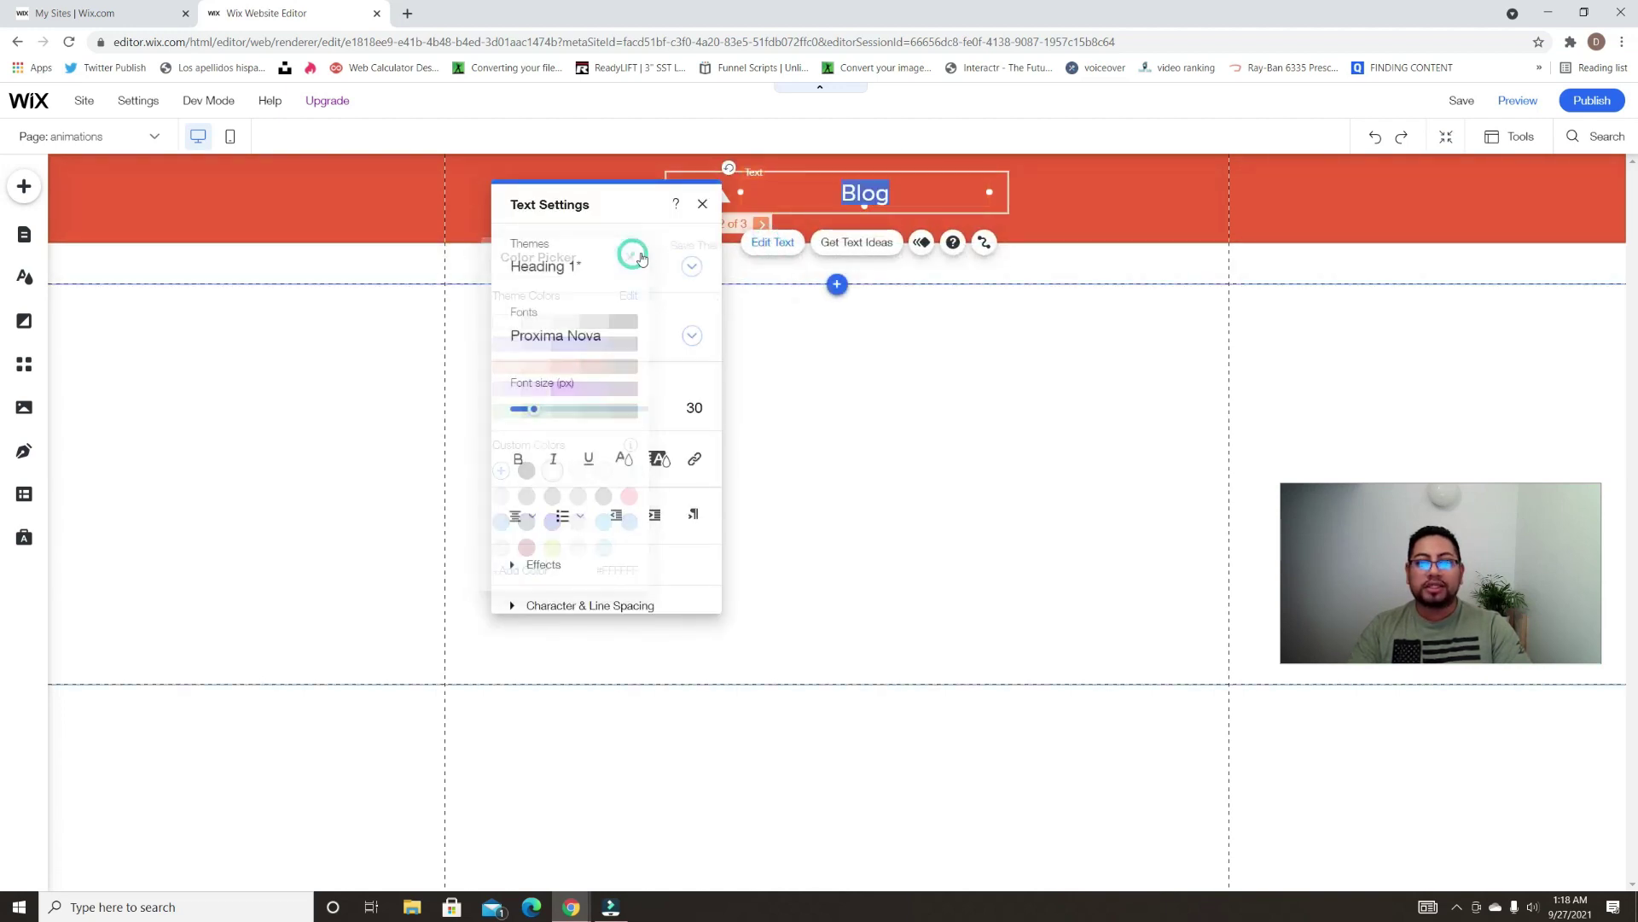
Link the "Blog" heading text to the "Seleccion by Tags" page, opening in the current window
click(694, 461)
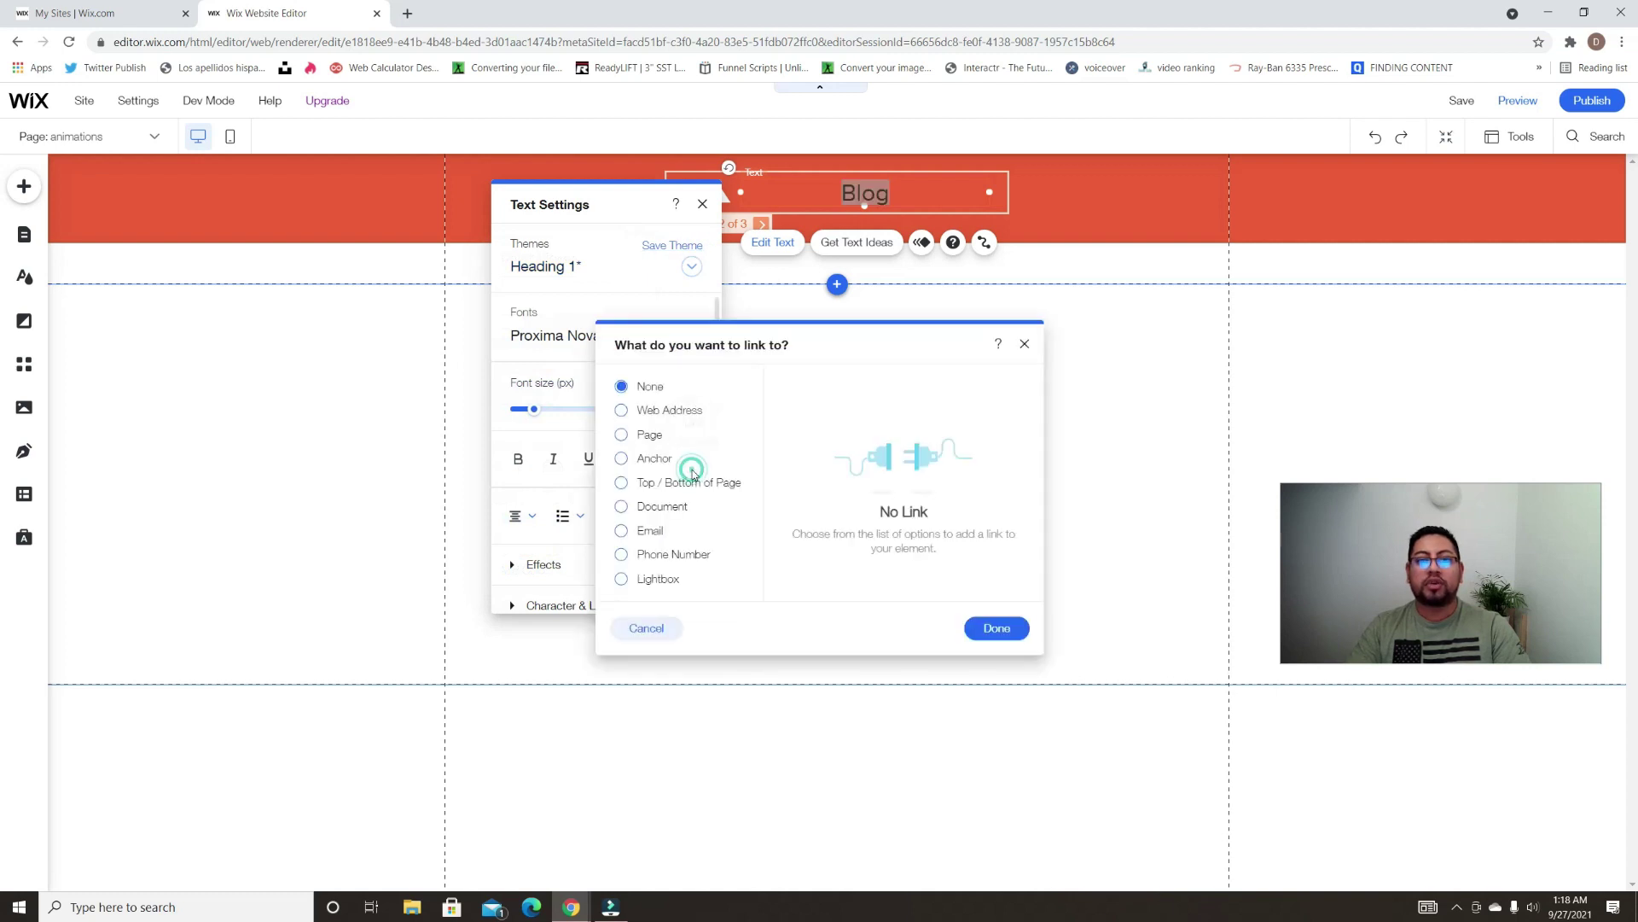
click(633, 435)
click(845, 407)
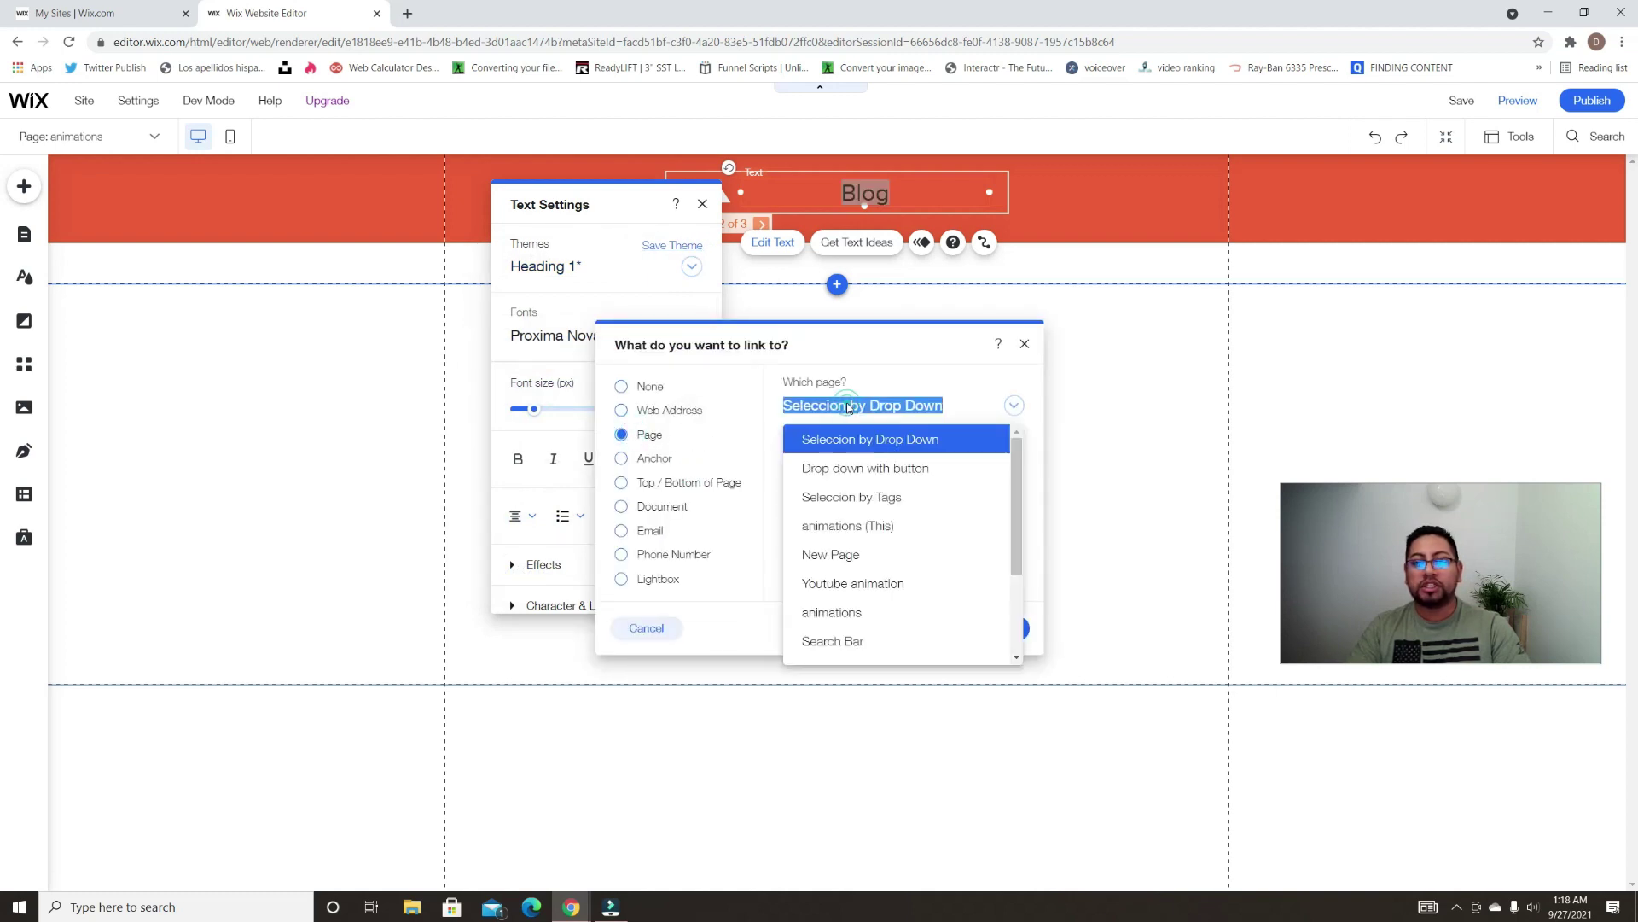
click(857, 498)
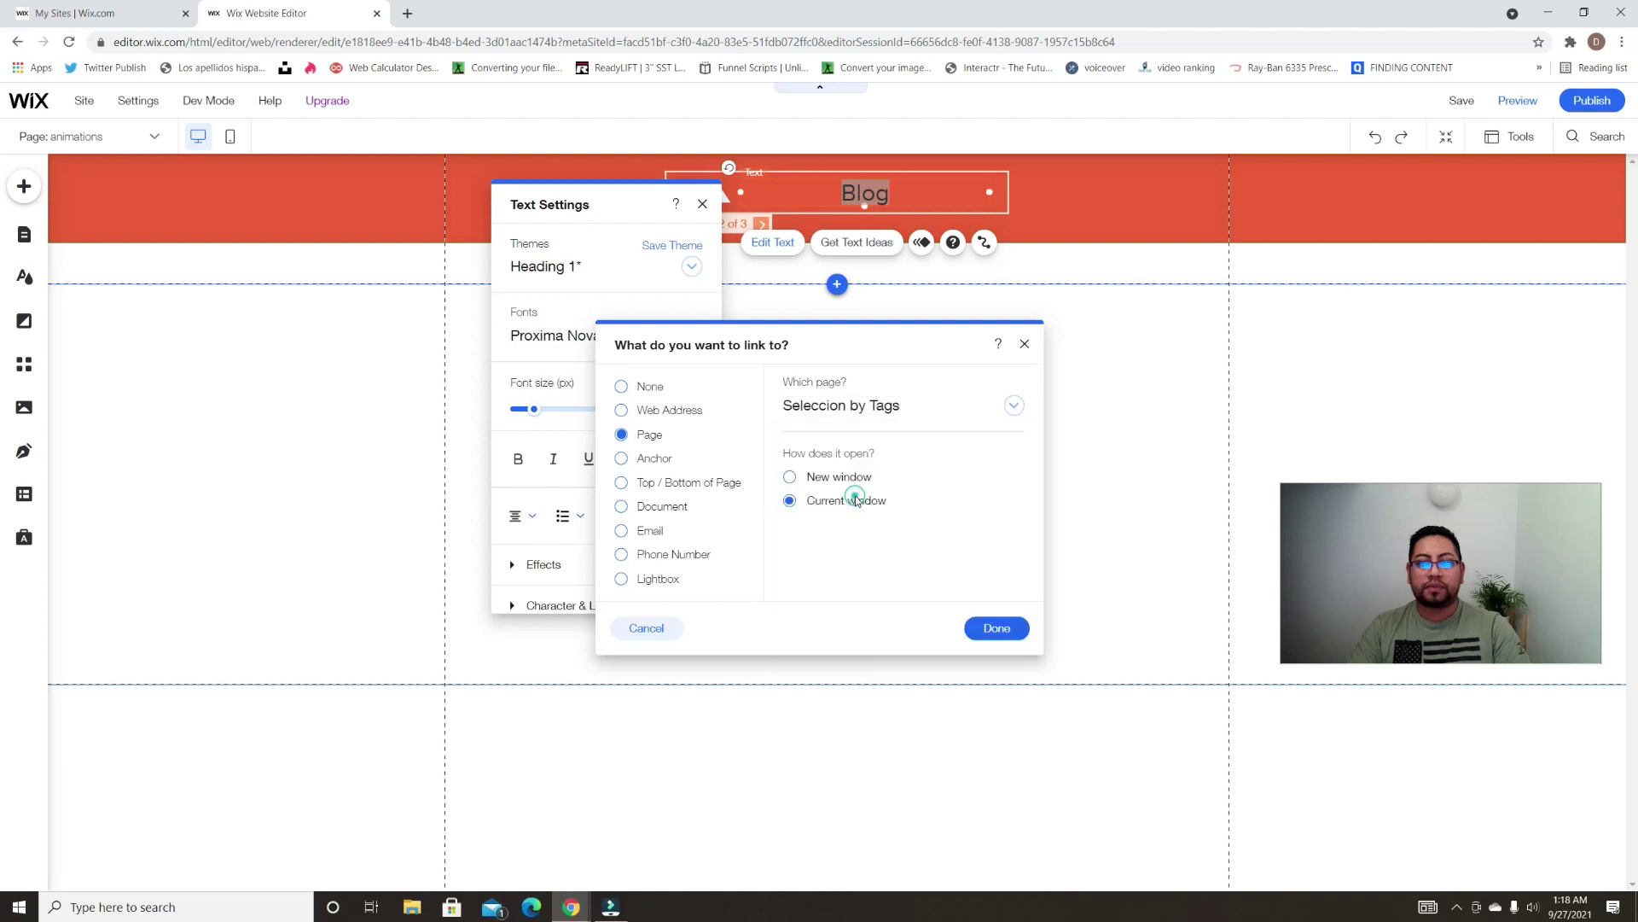
click(995, 627)
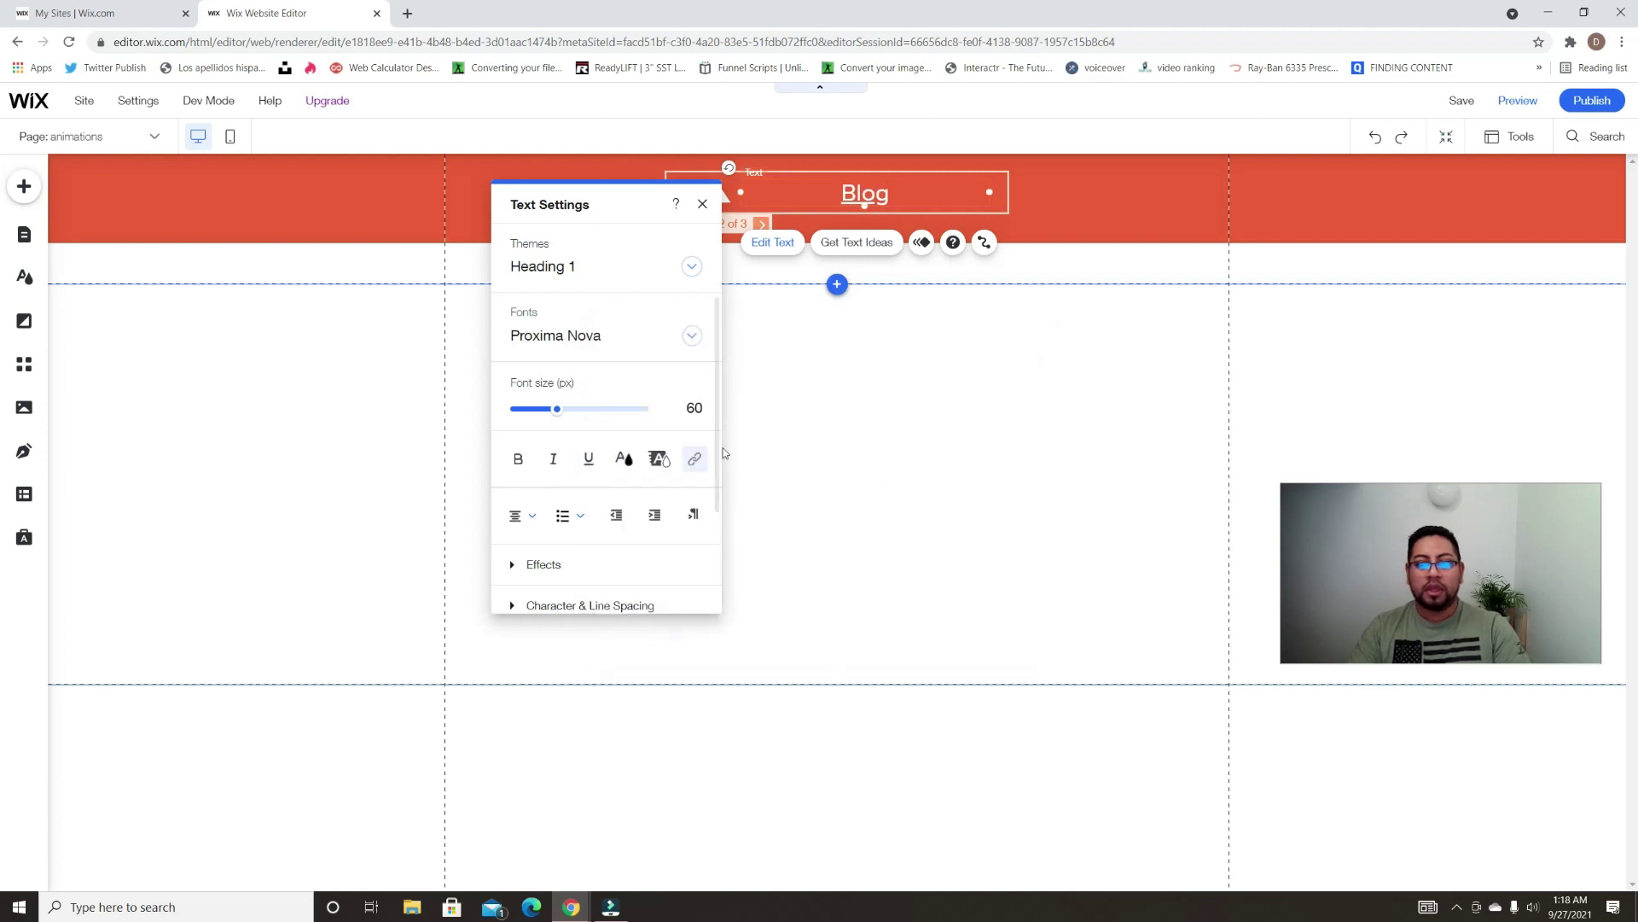
Add a Glide-In animation with a 236° direction to the "Blog" text and play it
click(921, 242)
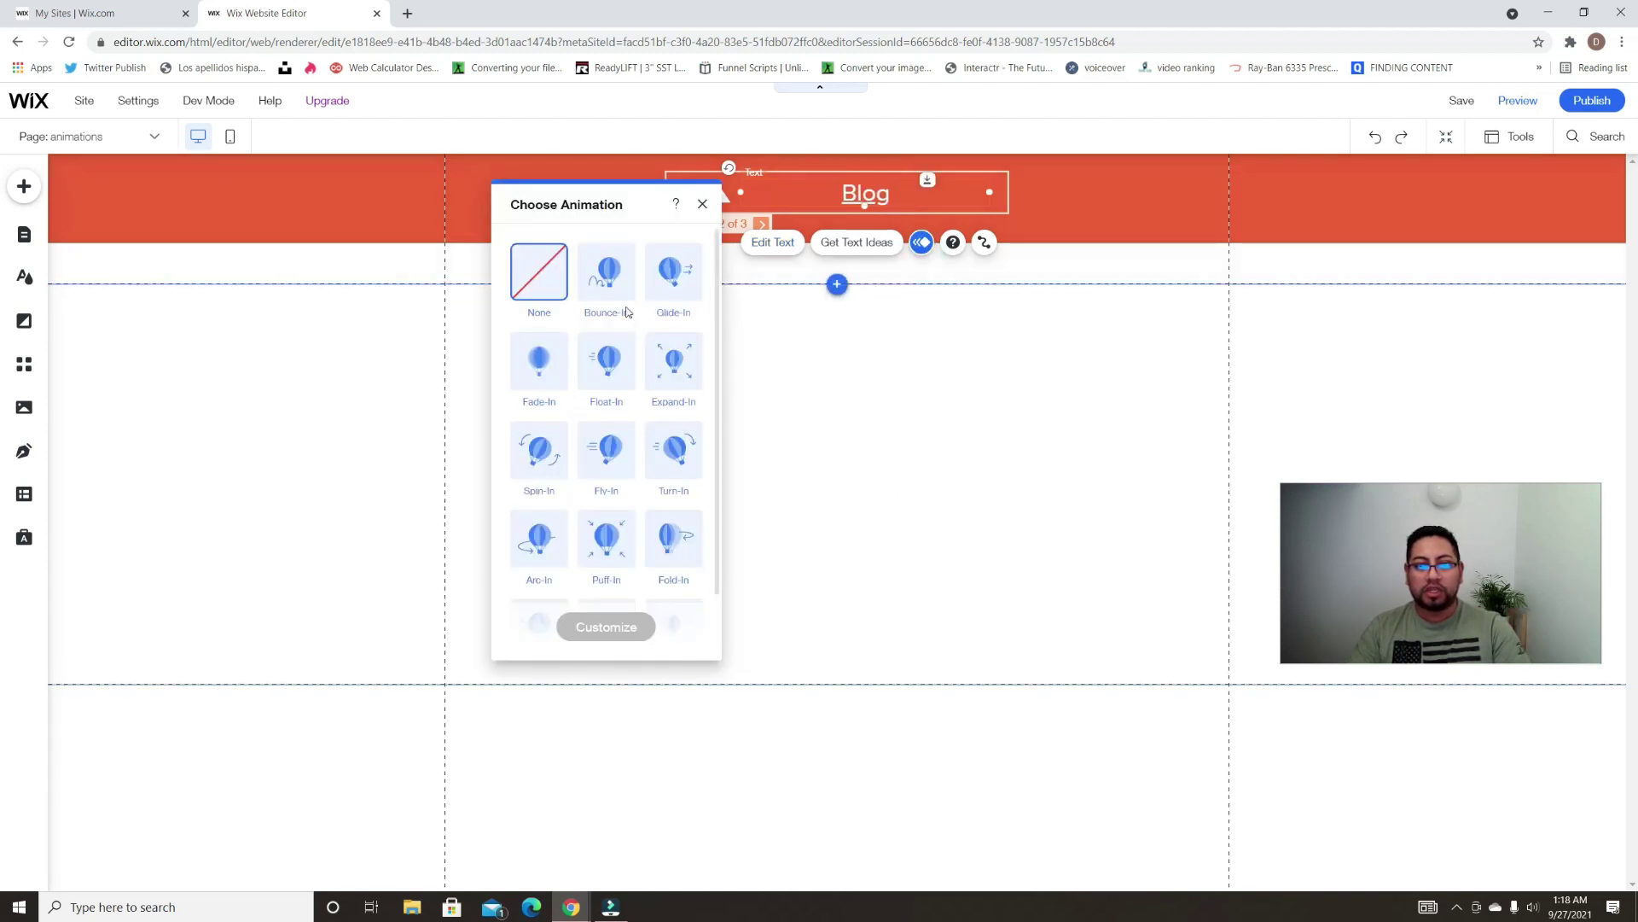
click(671, 285)
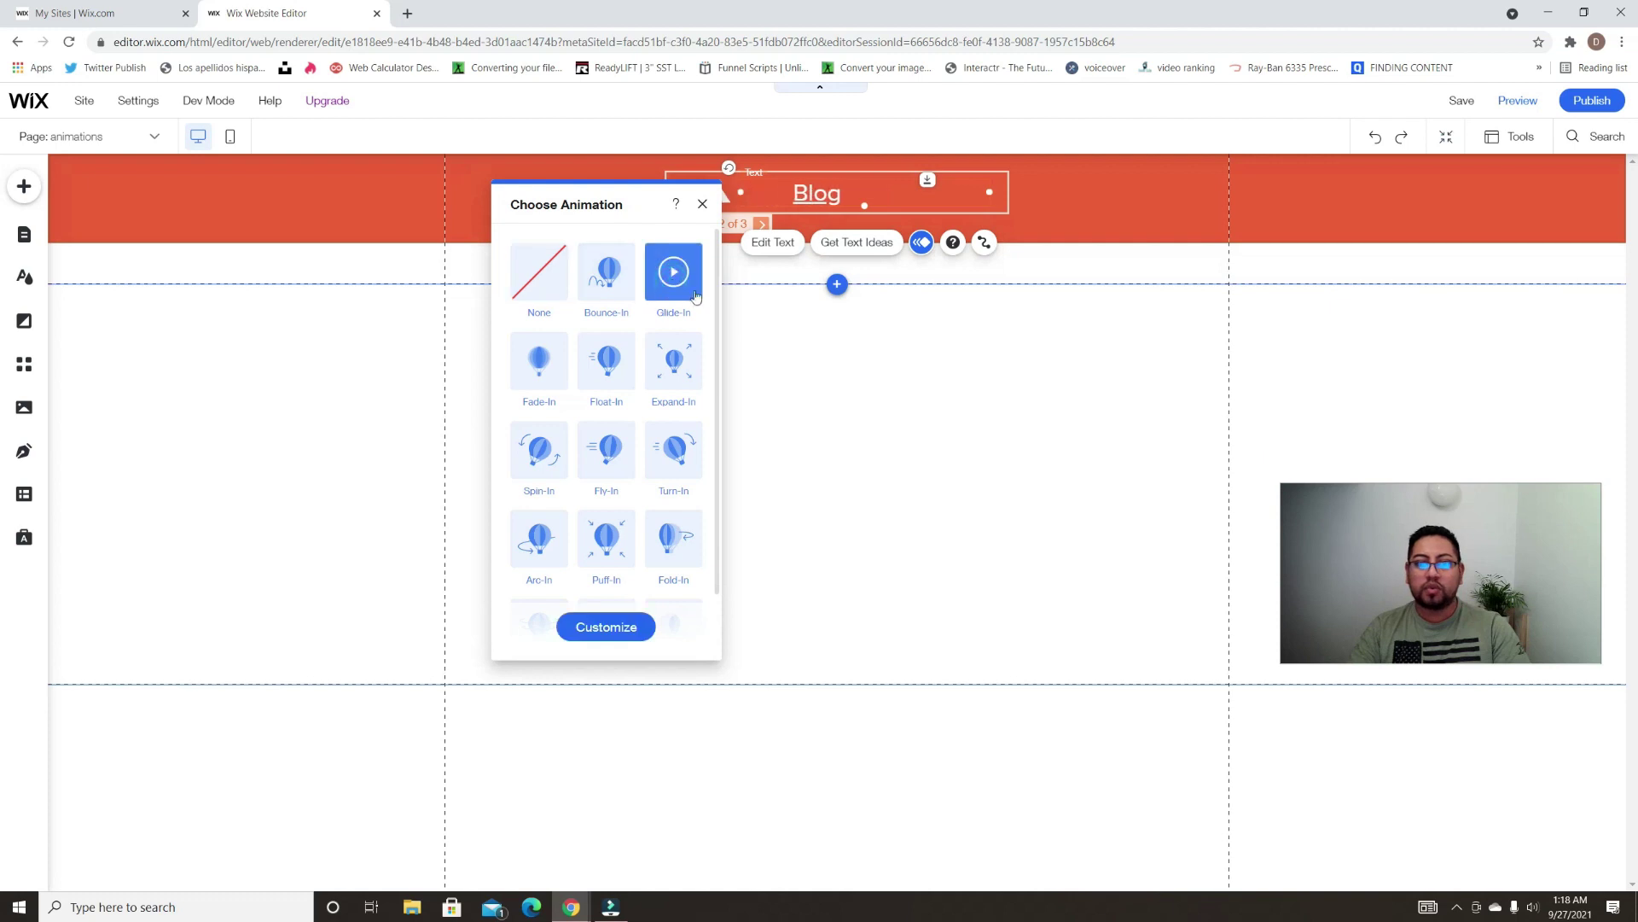
click(615, 632)
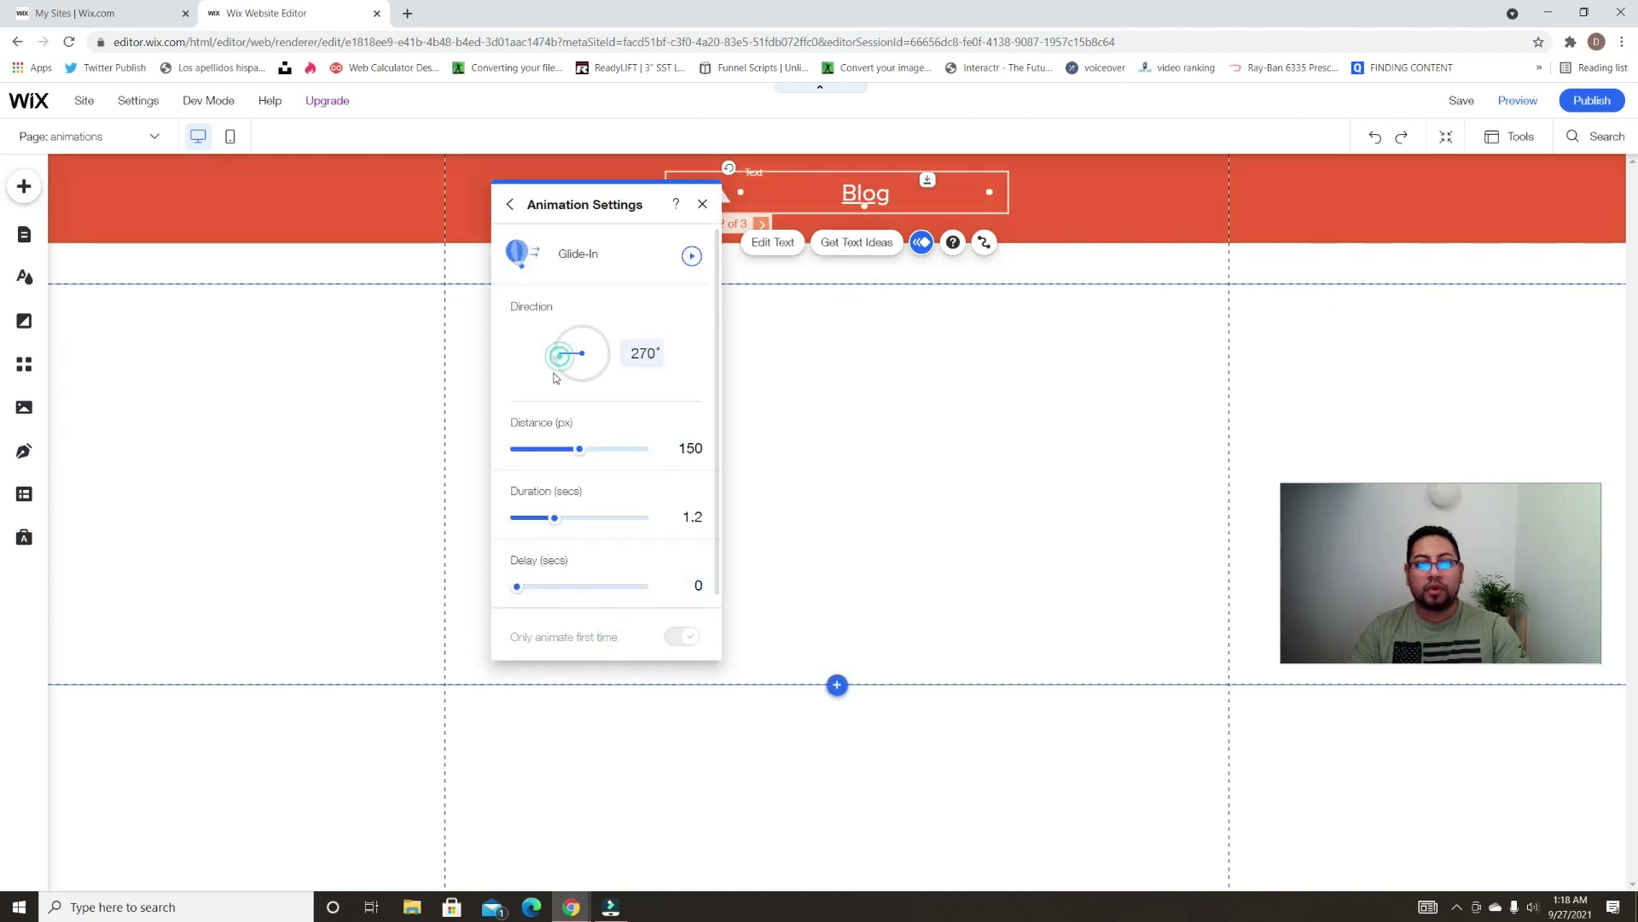
drag(557, 360, 559, 379)
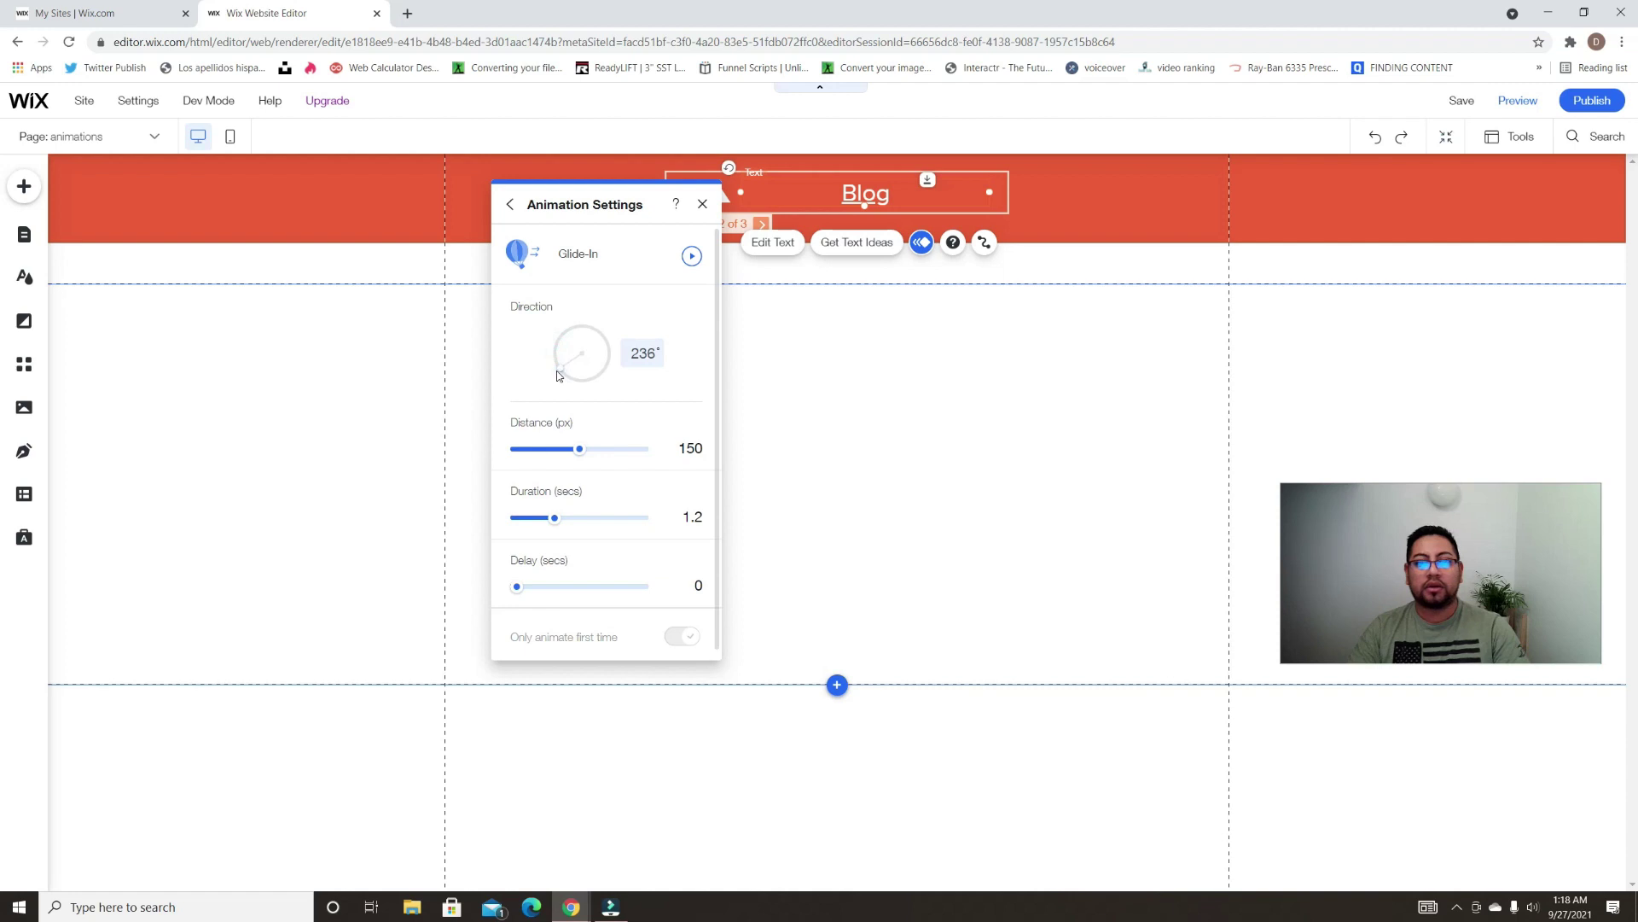
click(692, 257)
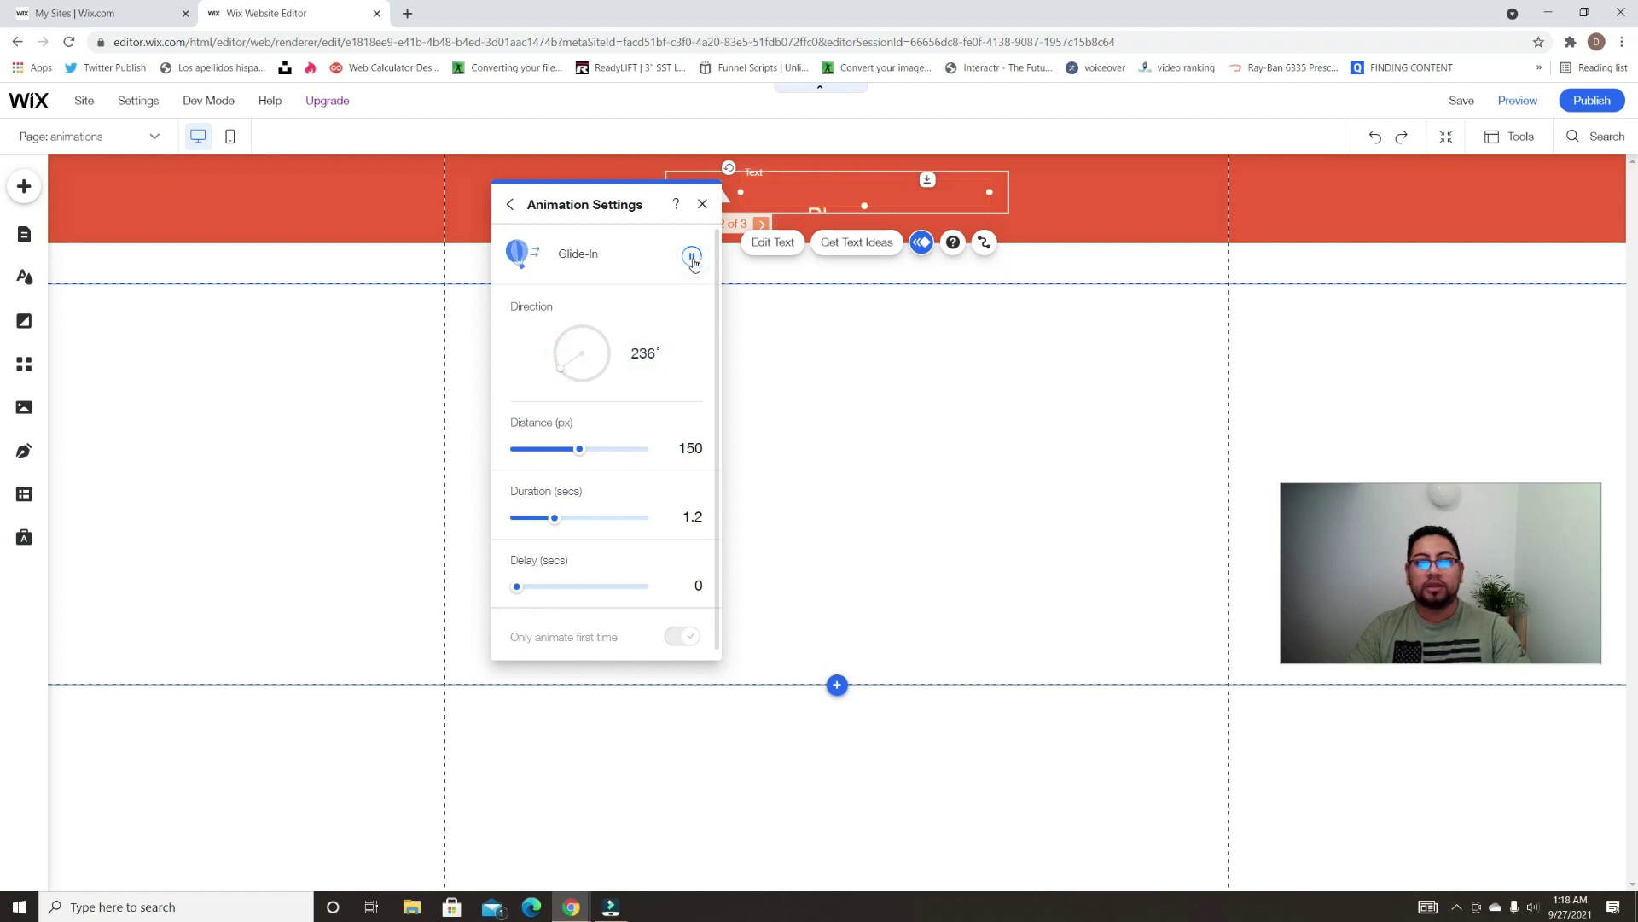
click(703, 203)
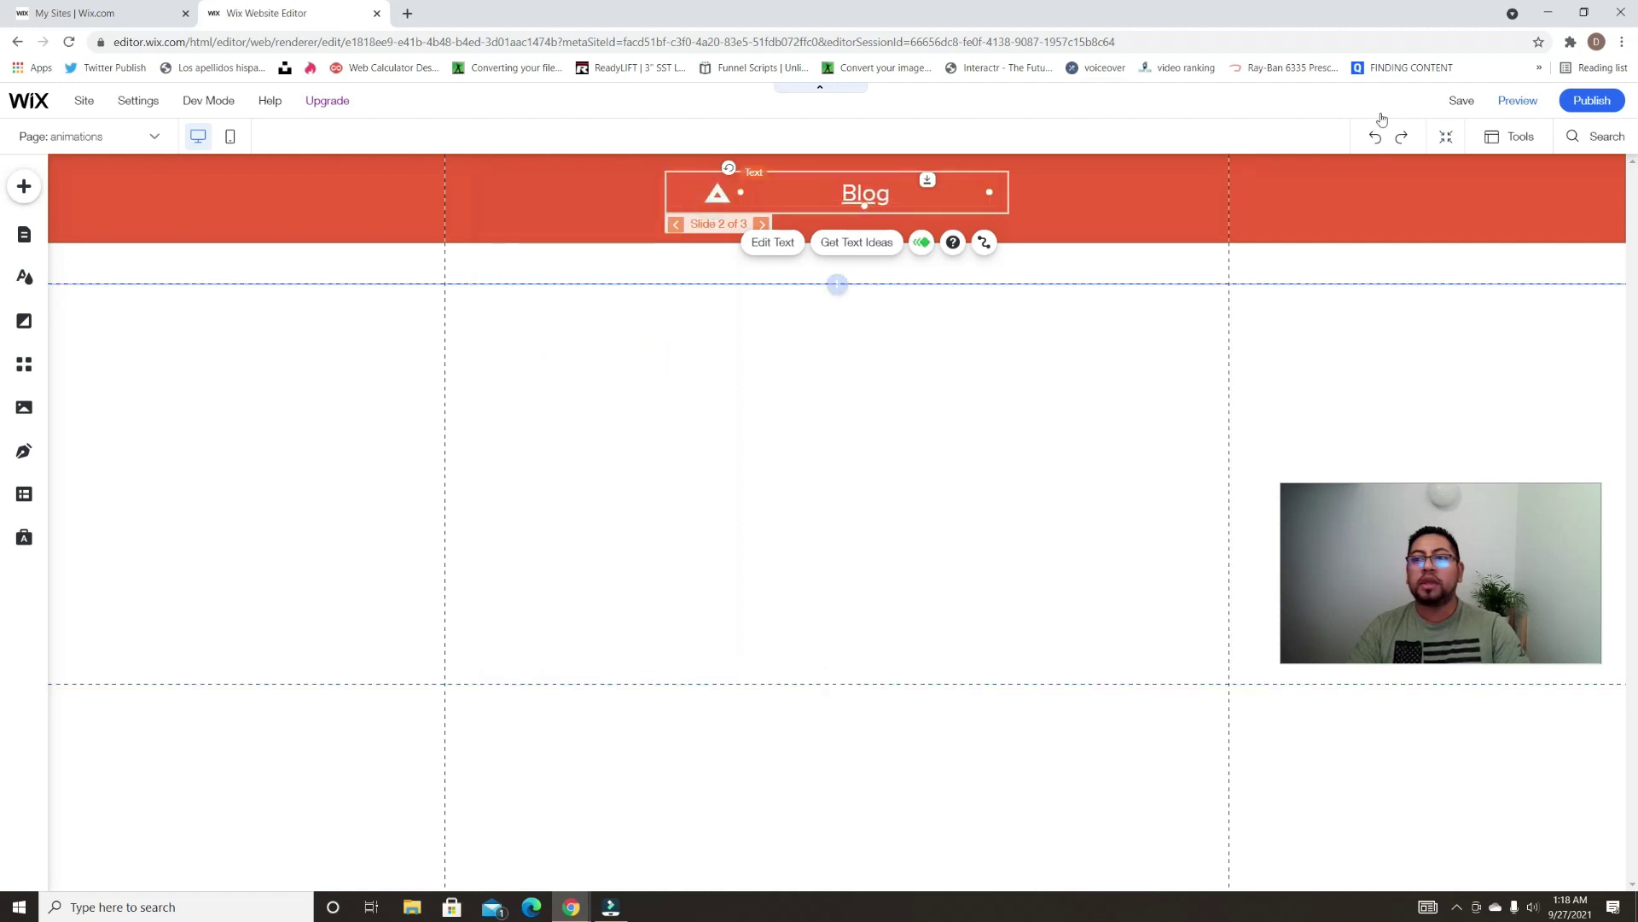
Preview the page to check the Blog and Sign Up Now slide animations, and return to the editor
click(1528, 100)
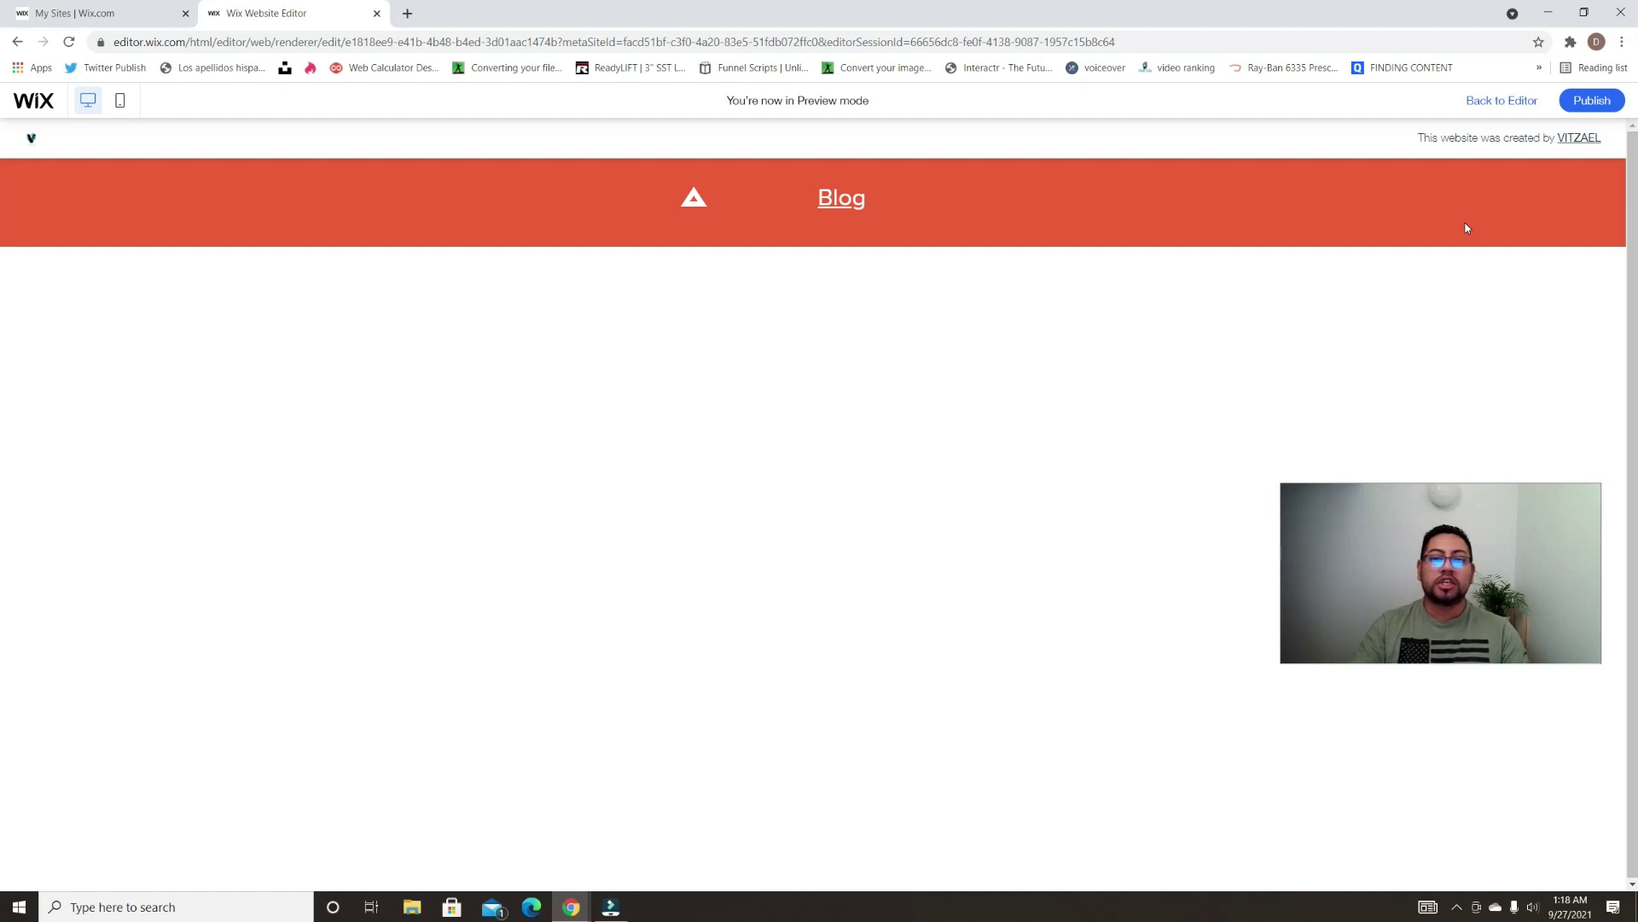
click(1507, 117)
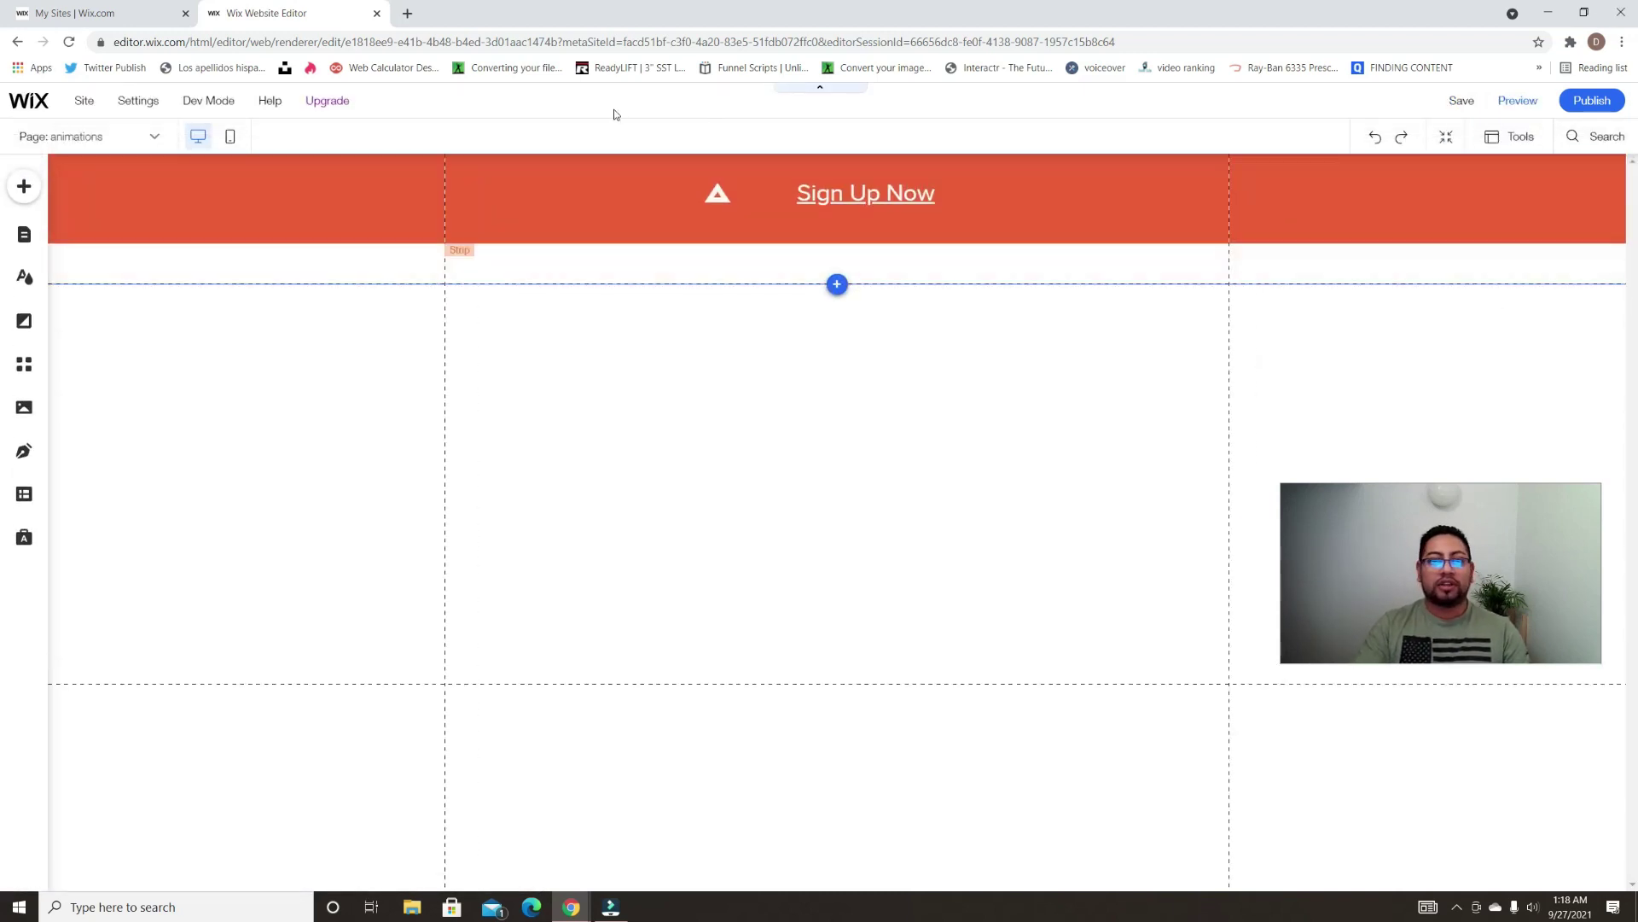
Place a copy of the header slideshow in the page body and delete its two extra slides, keeping only "Slide 1"
click(1000, 187)
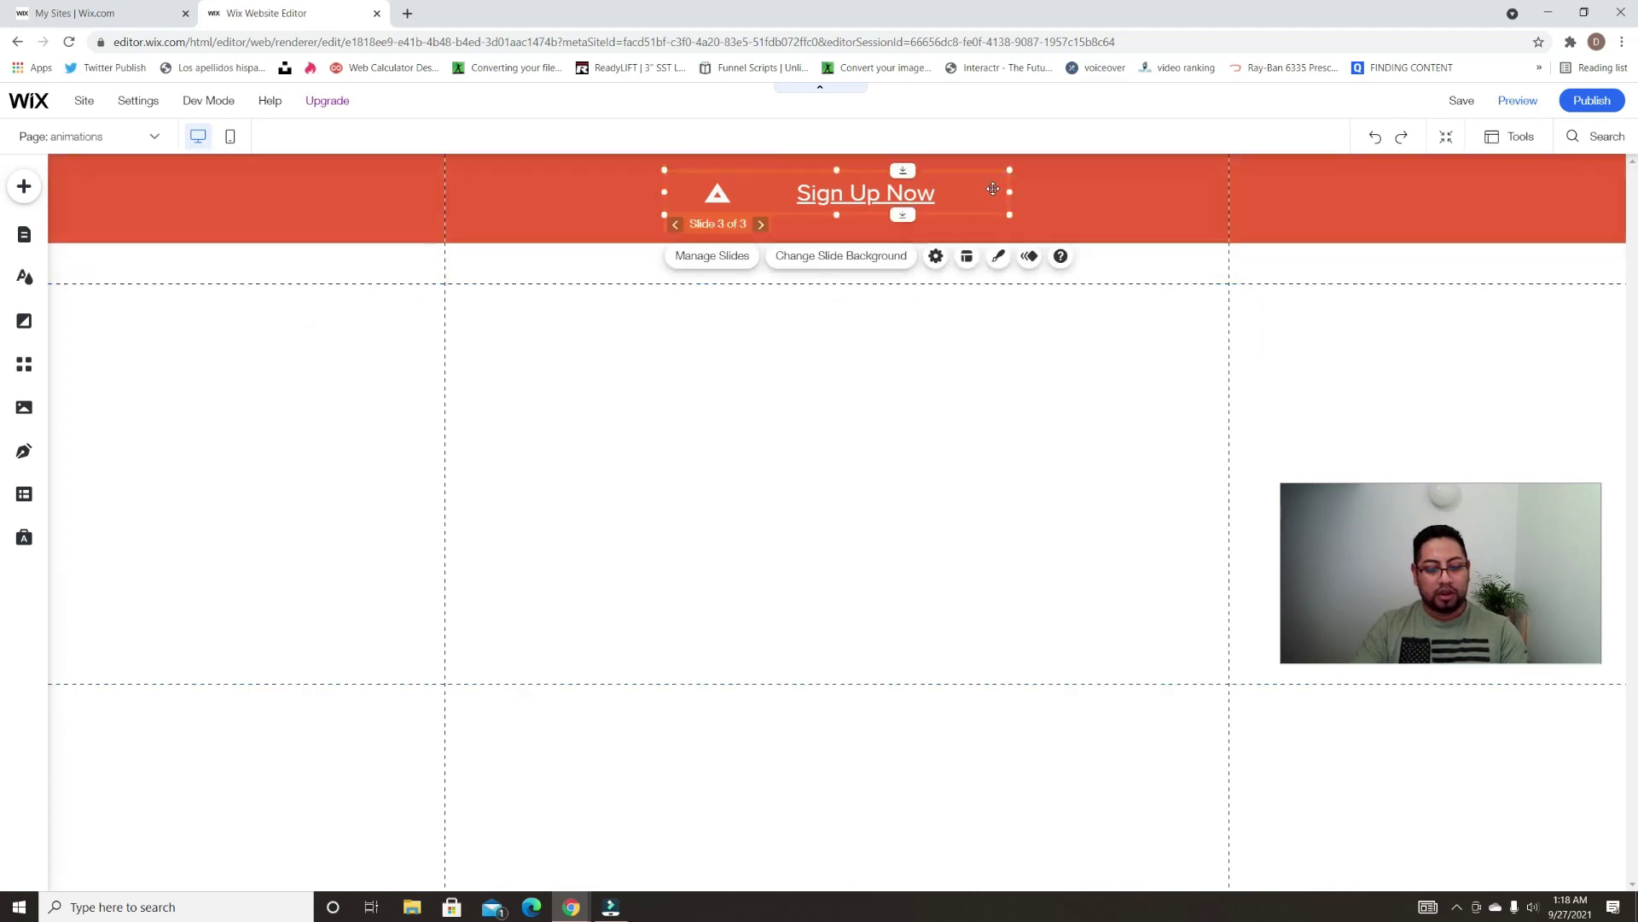
drag(994, 180, 843, 462)
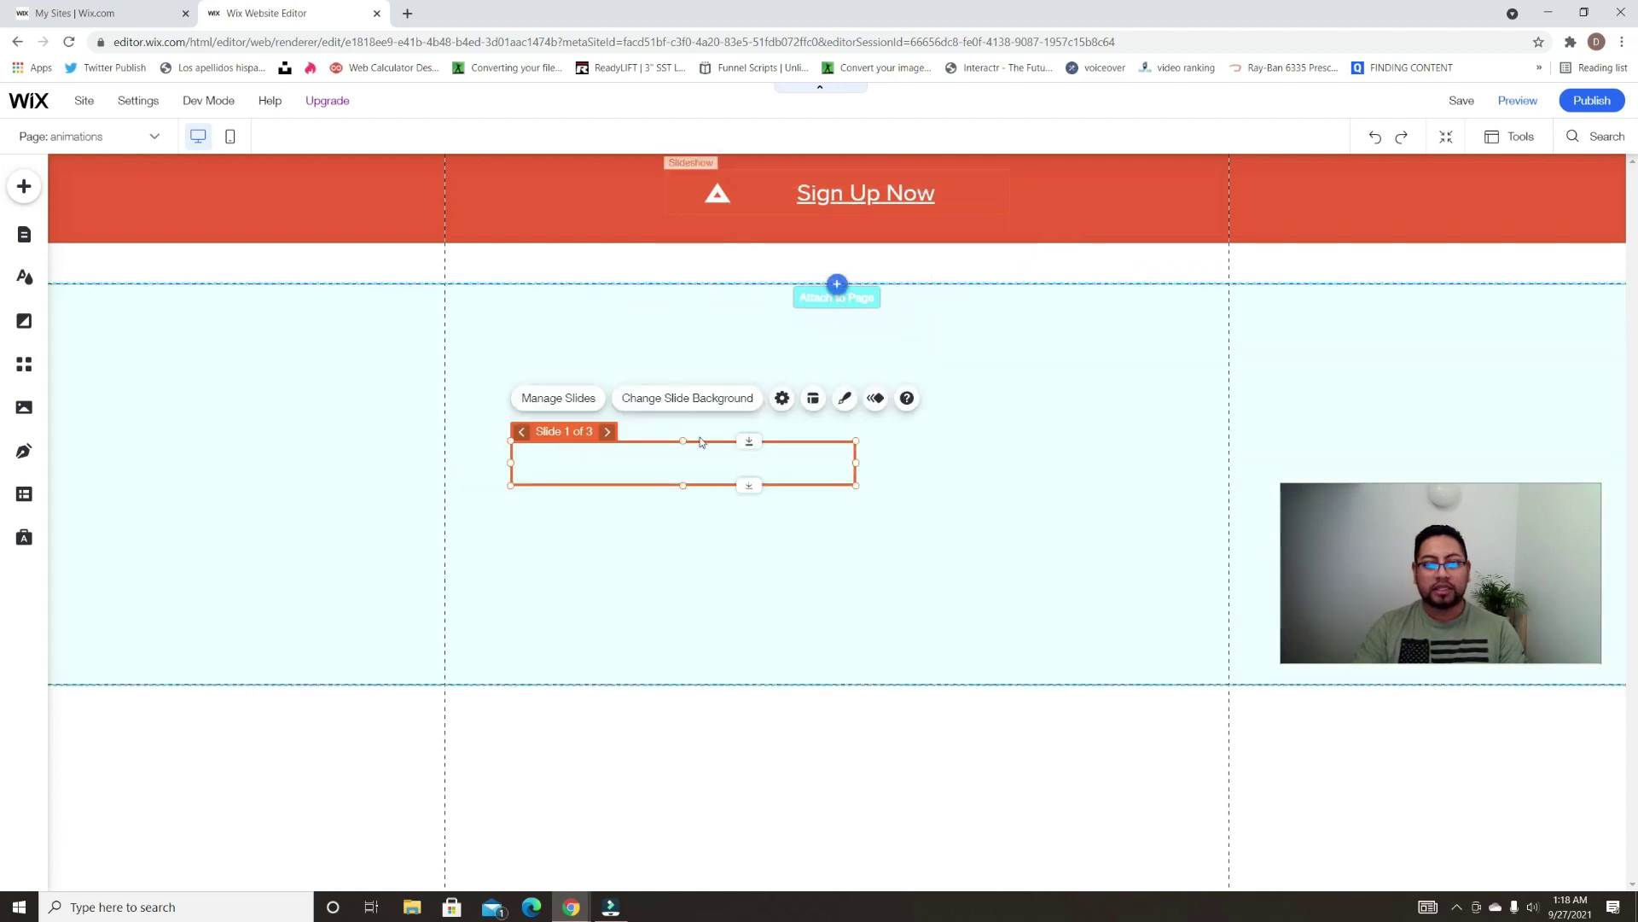
click(583, 400)
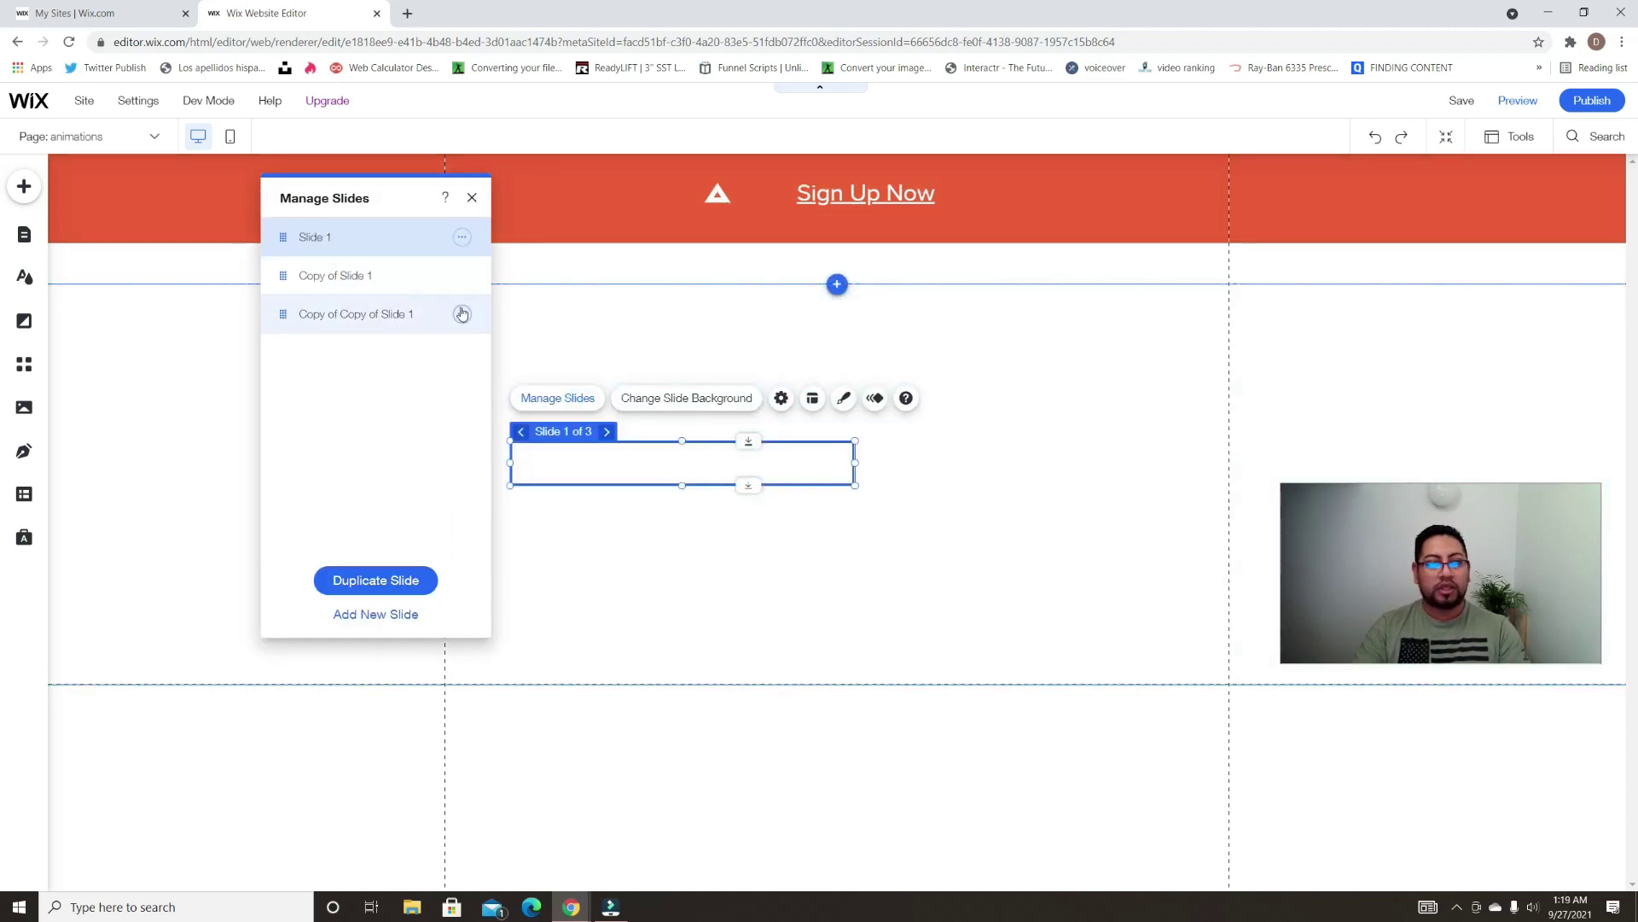
click(461, 314)
click(513, 359)
click(462, 274)
click(500, 323)
click(472, 282)
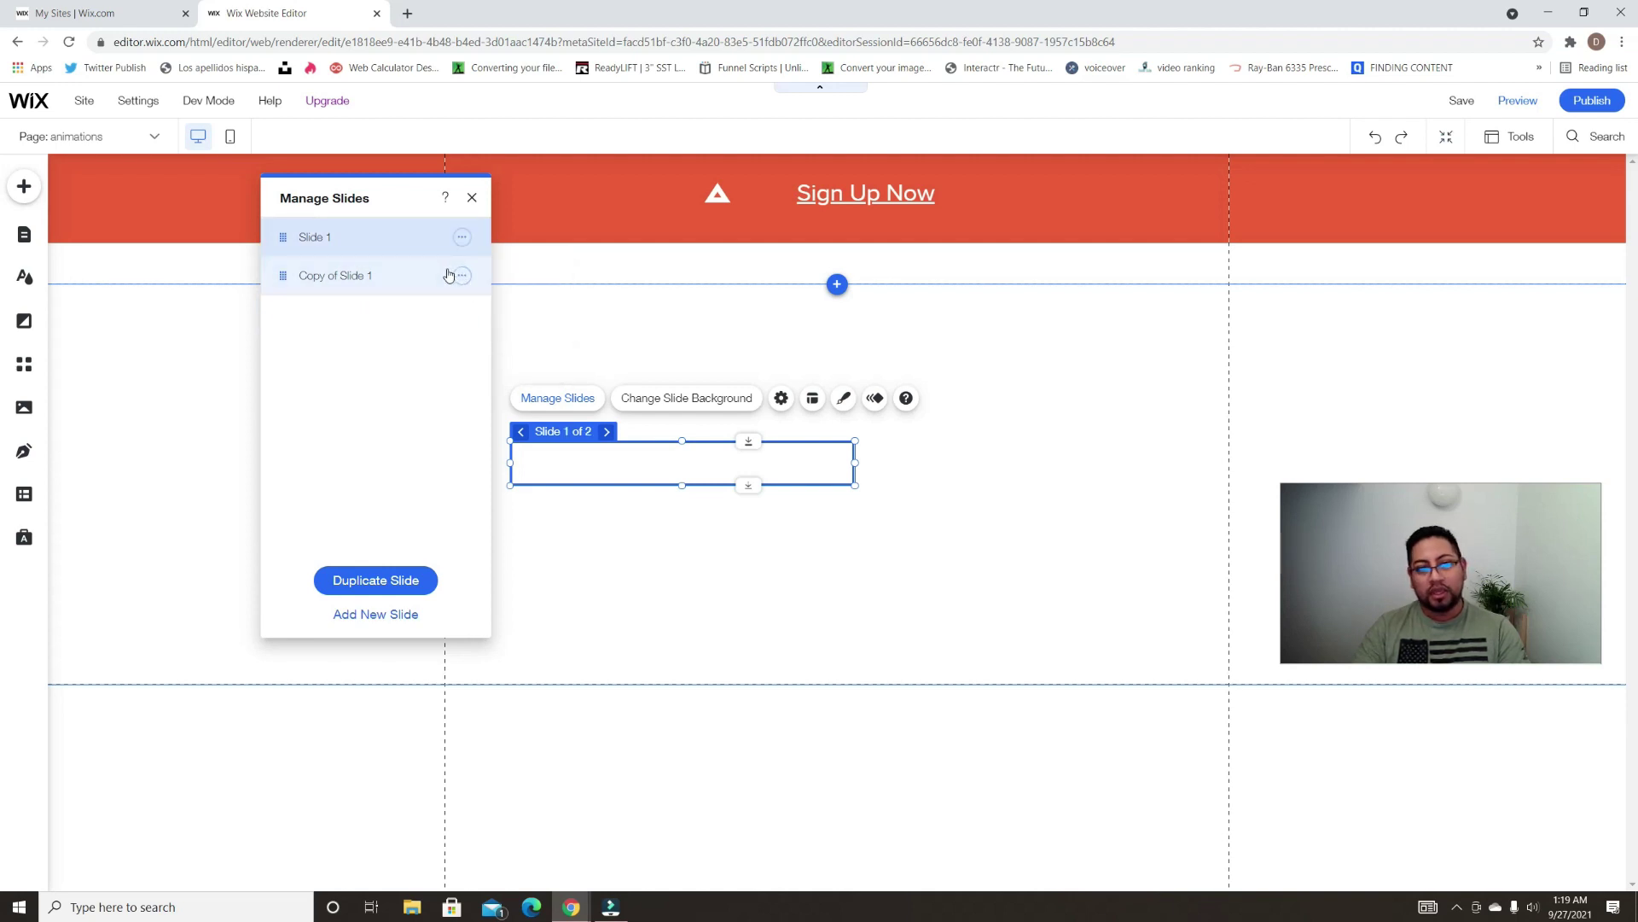
click(459, 282)
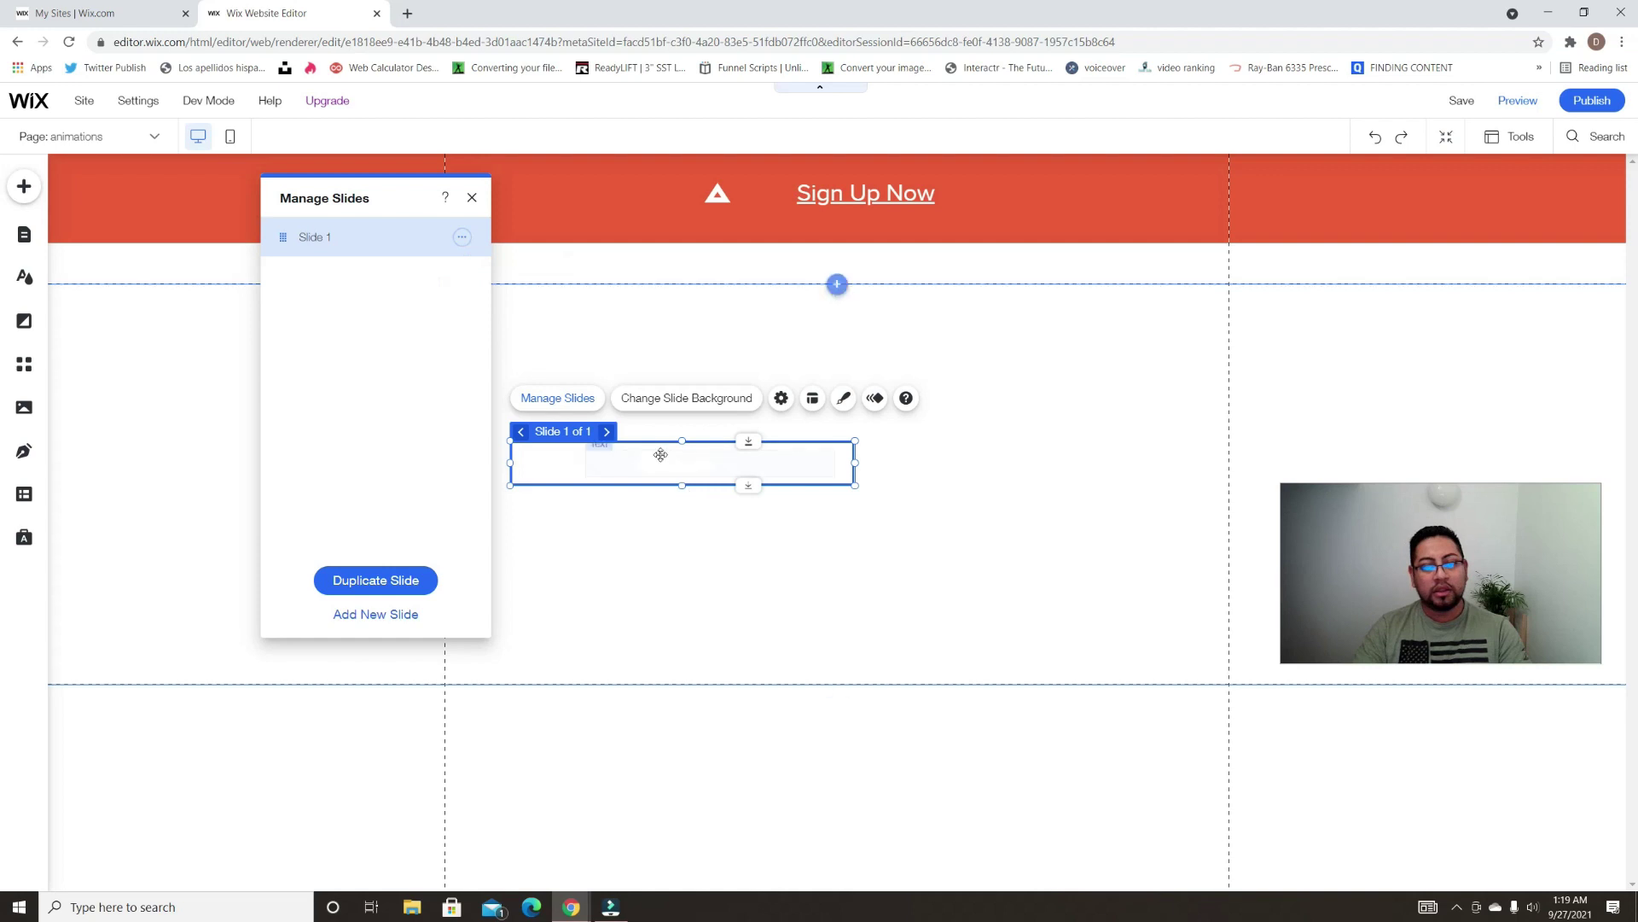
Delete the leftover icon and text from the remaining slide of the copied slideshow, keeping the slideshow itself
key(Delete)
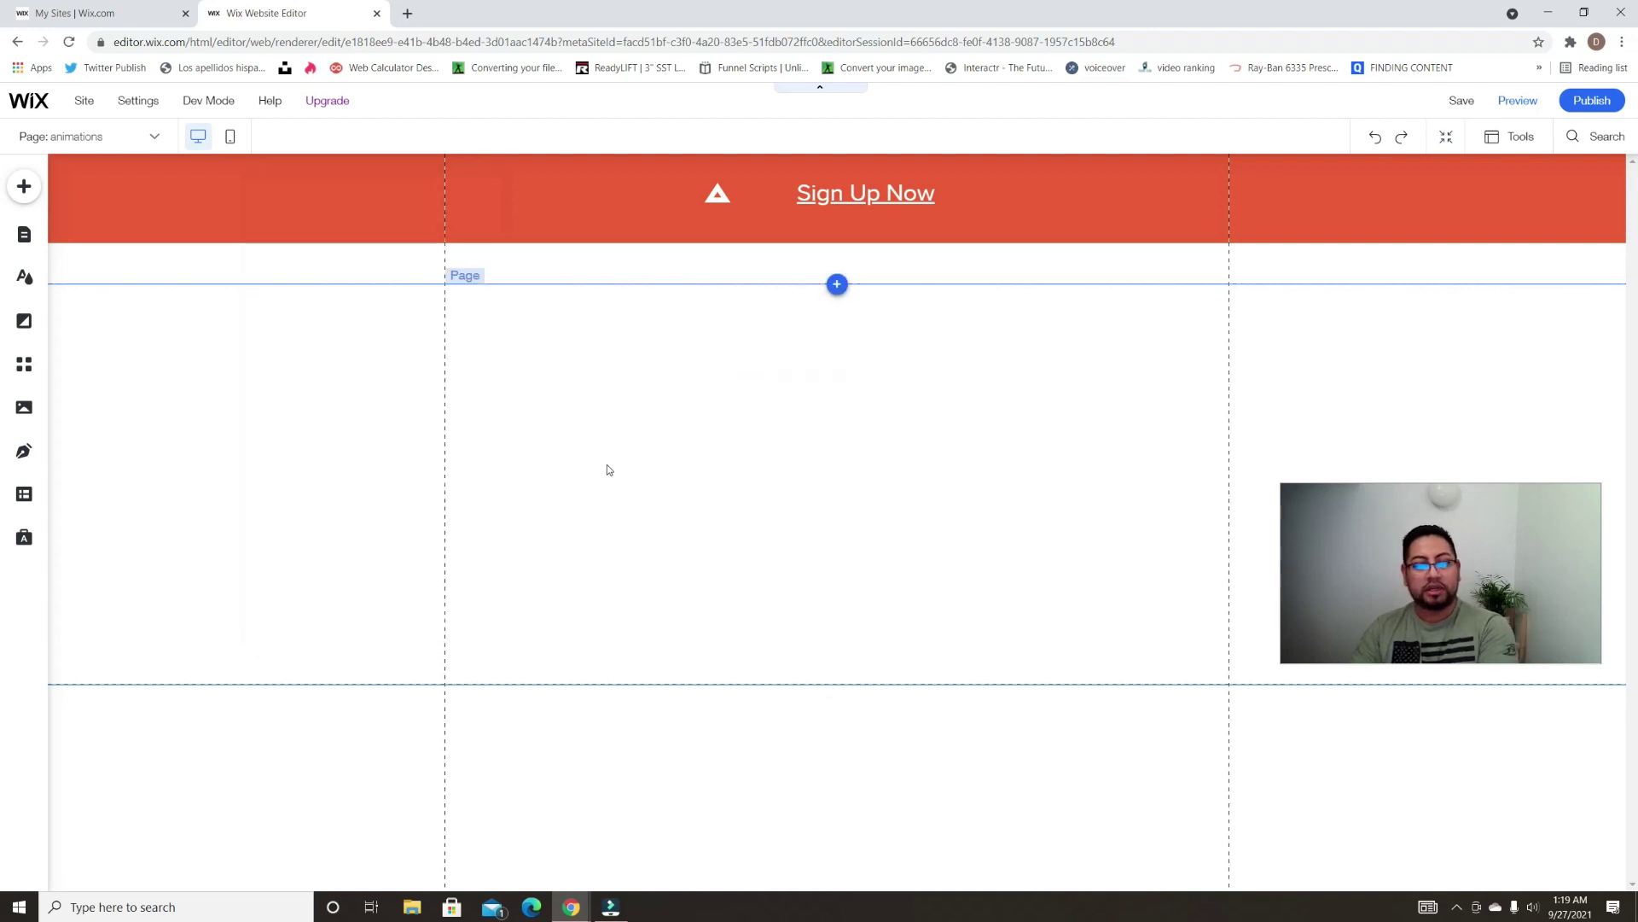
key(ctrl+z)
click(627, 459)
drag(635, 466, 644, 464)
click(645, 462)
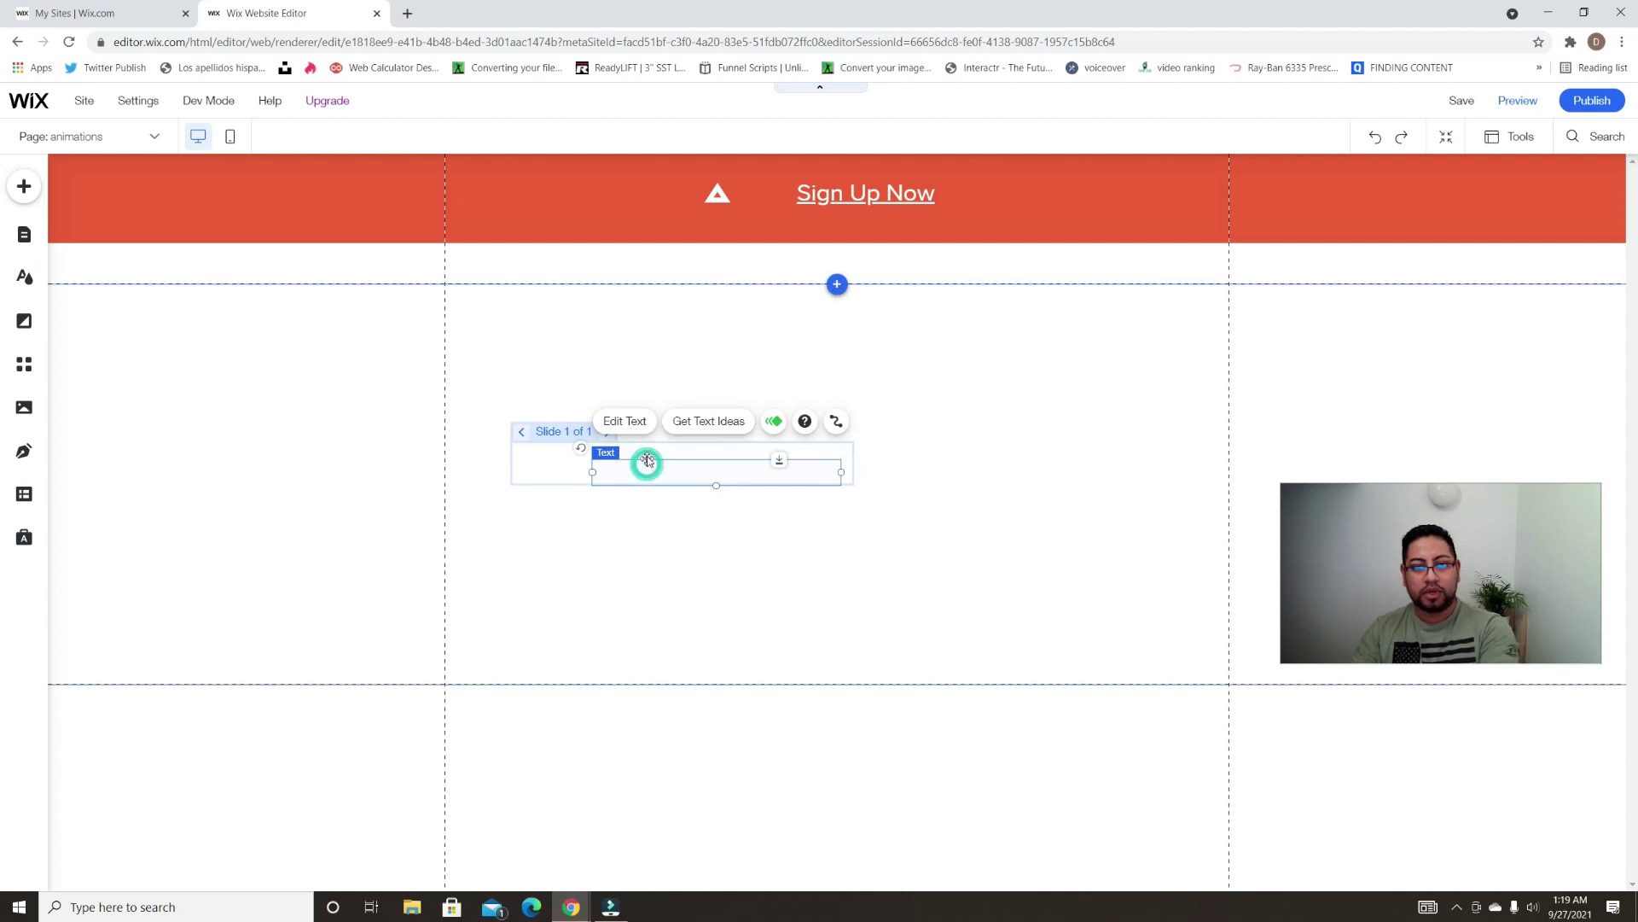
click(571, 461)
click(662, 469)
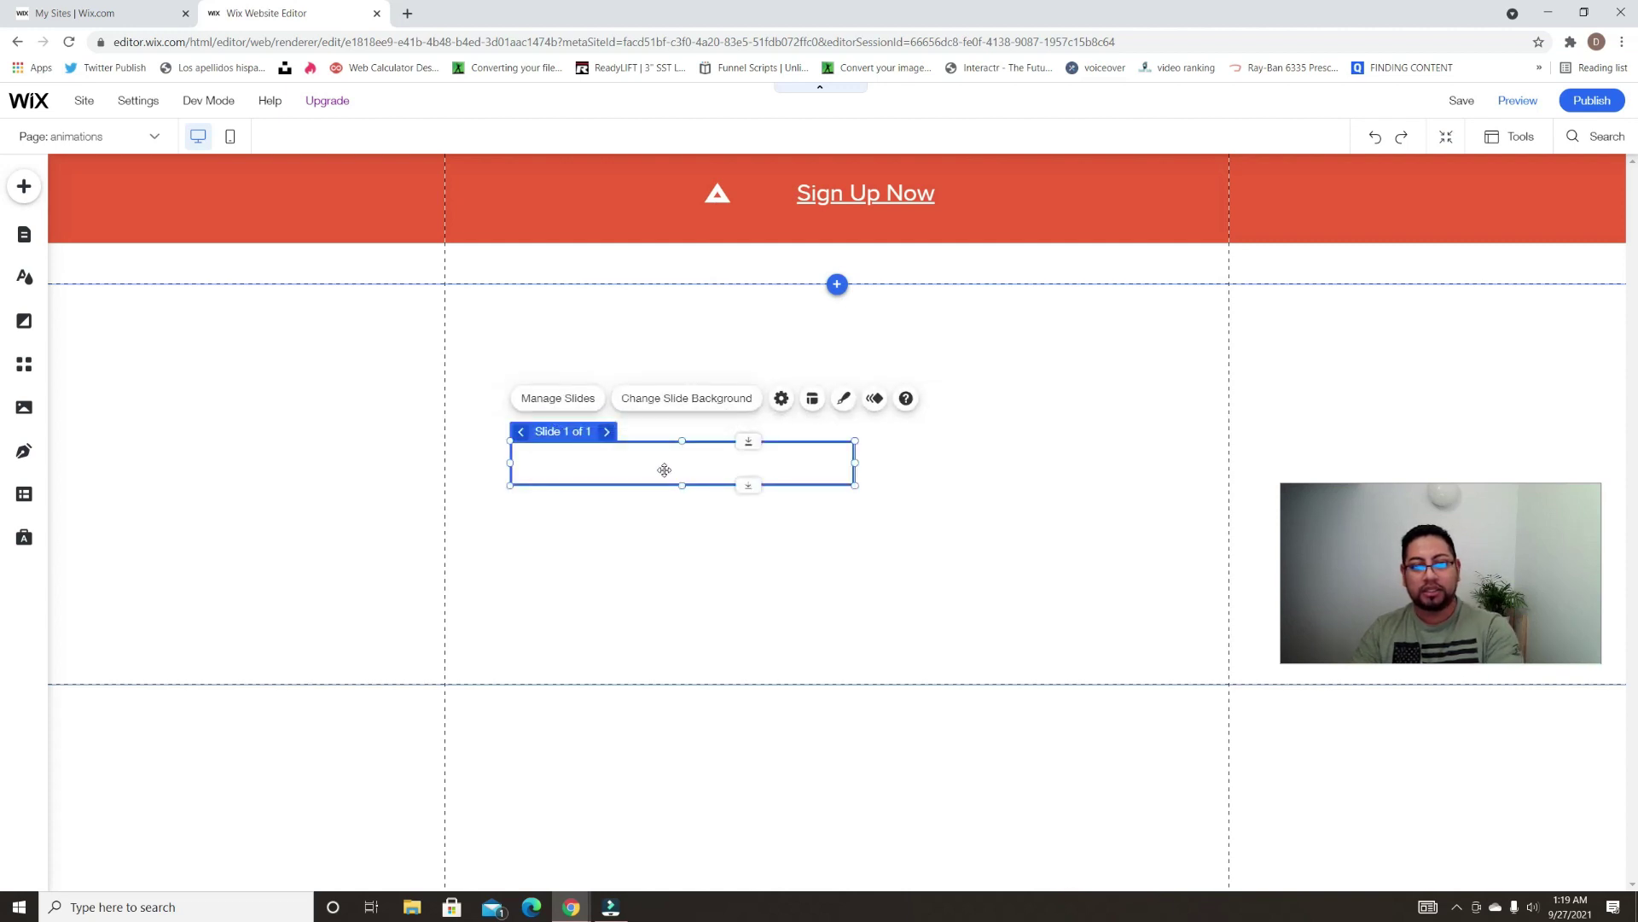
Resize the emptied slideshow to a narrower box and move it to the right of its former position in the page body
drag(681, 481, 682, 604)
drag(686, 524, 644, 428)
drag(813, 435, 717, 420)
drag(618, 418, 808, 417)
drag(787, 521, 877, 405)
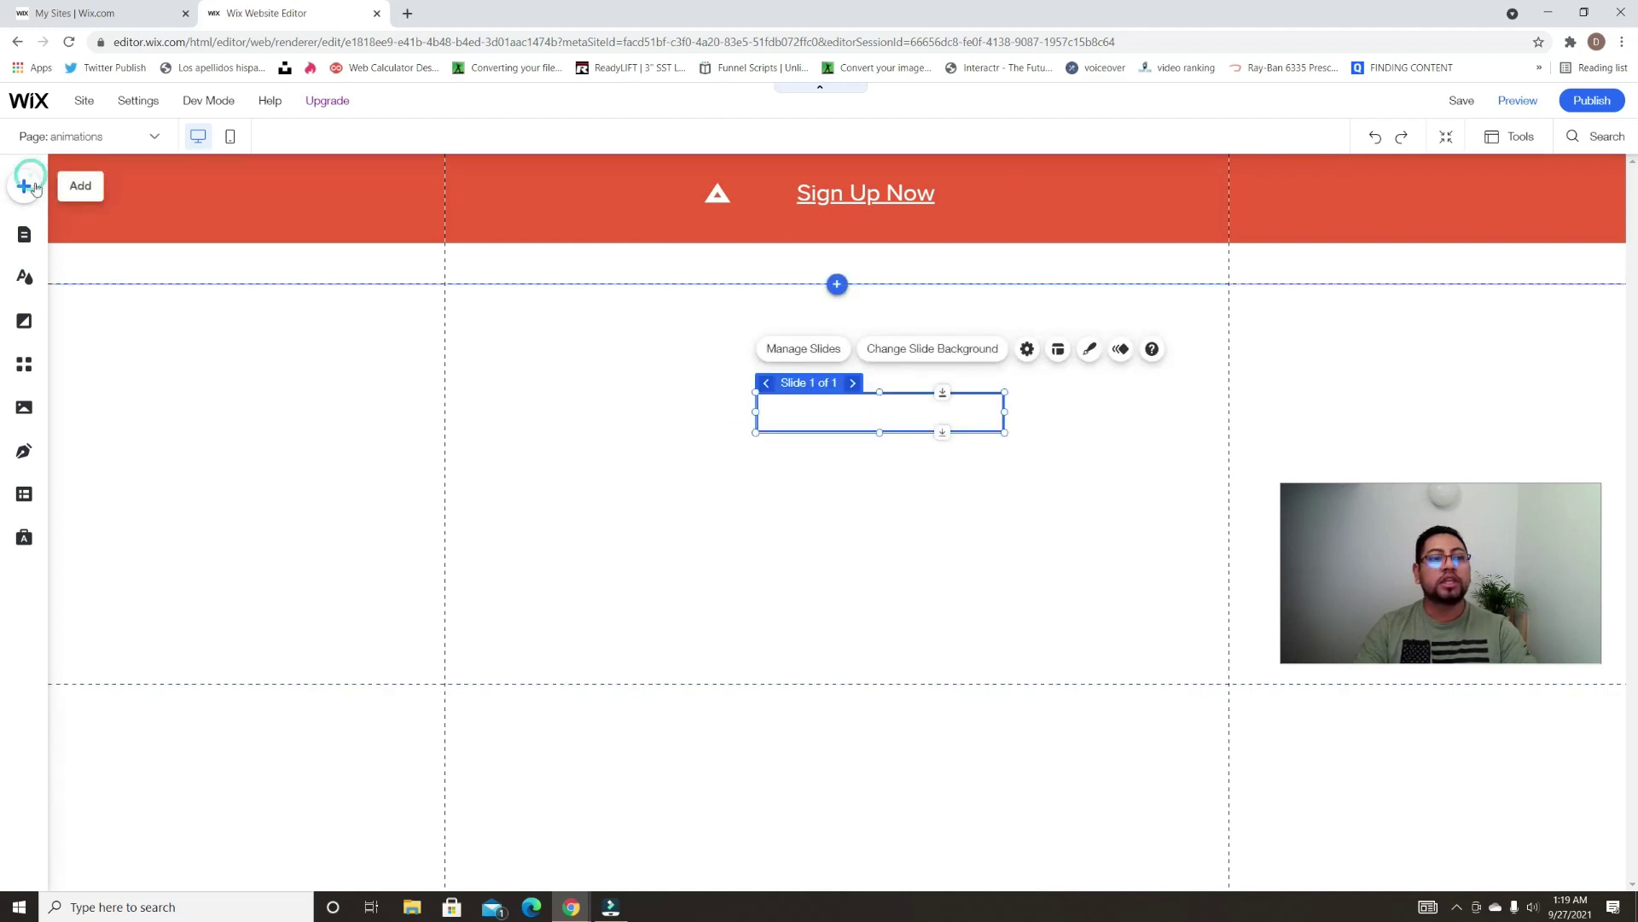
Add a "Huge Title" text element to the page and place it to the left of the empty slideshow
click(34, 188)
click(77, 250)
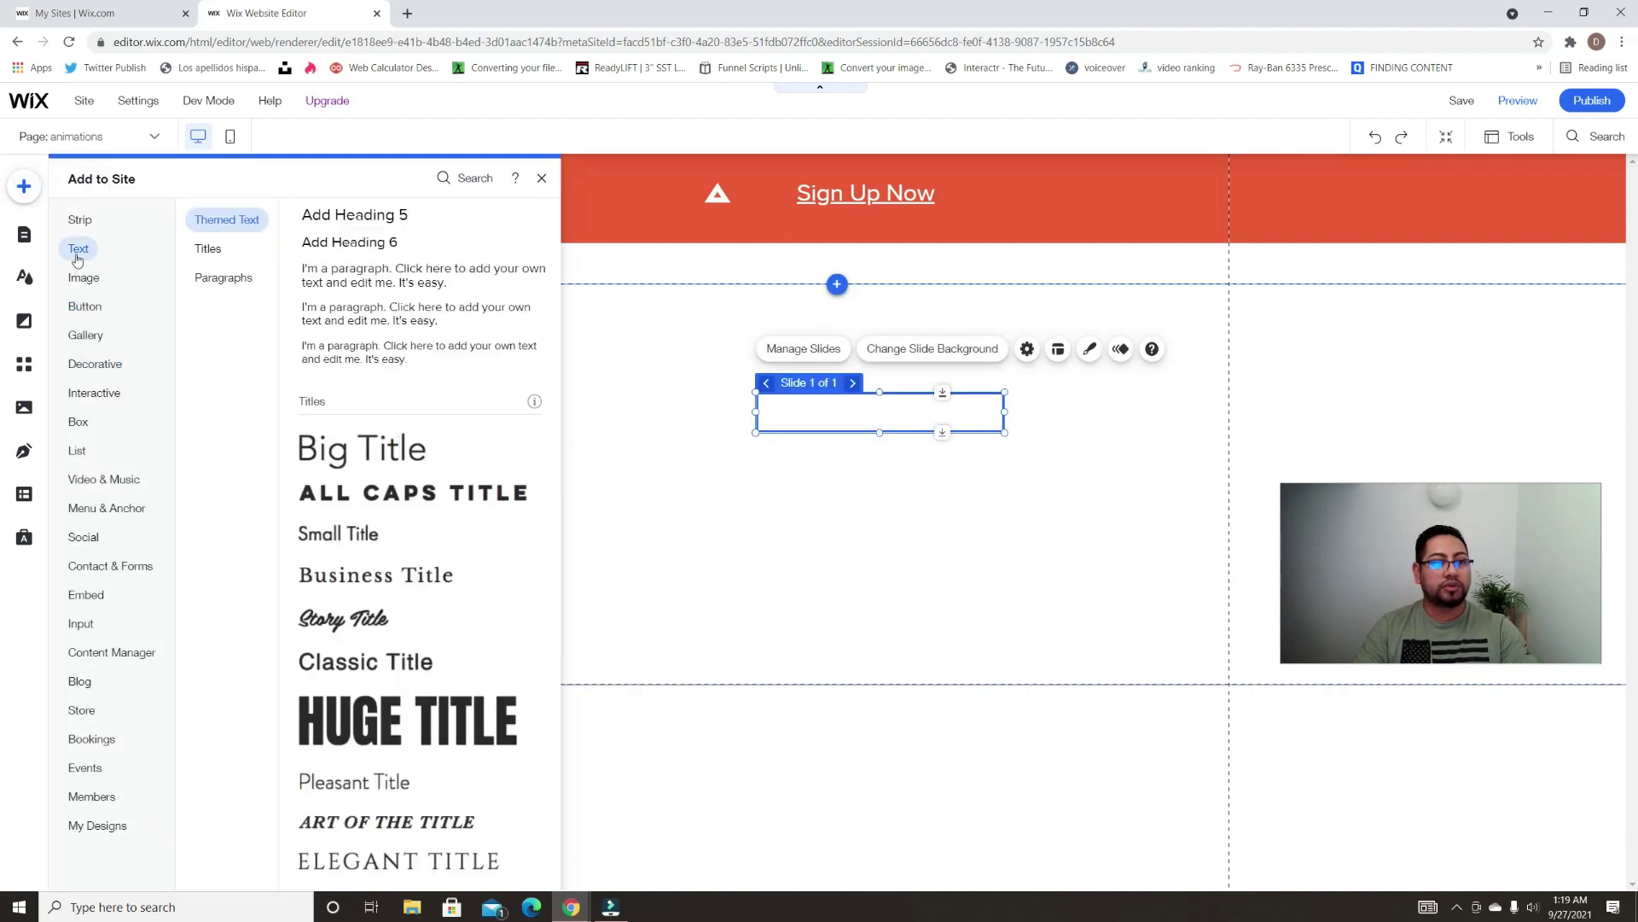
scroll(410, 703, down, 3)
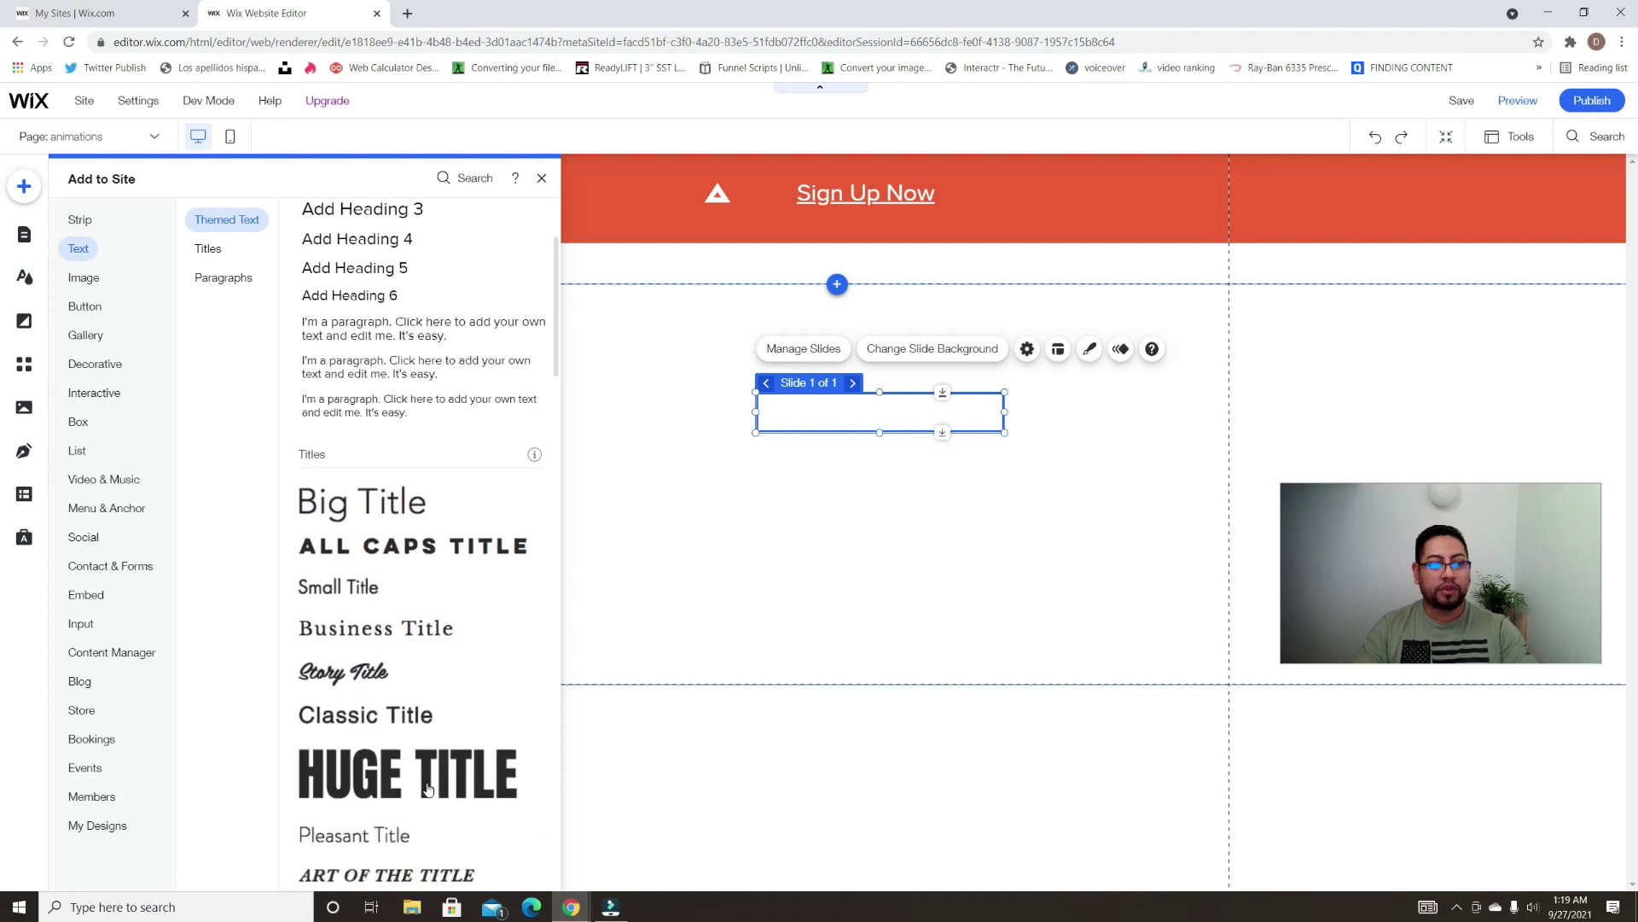
click(428, 789)
drag(785, 519, 604, 401)
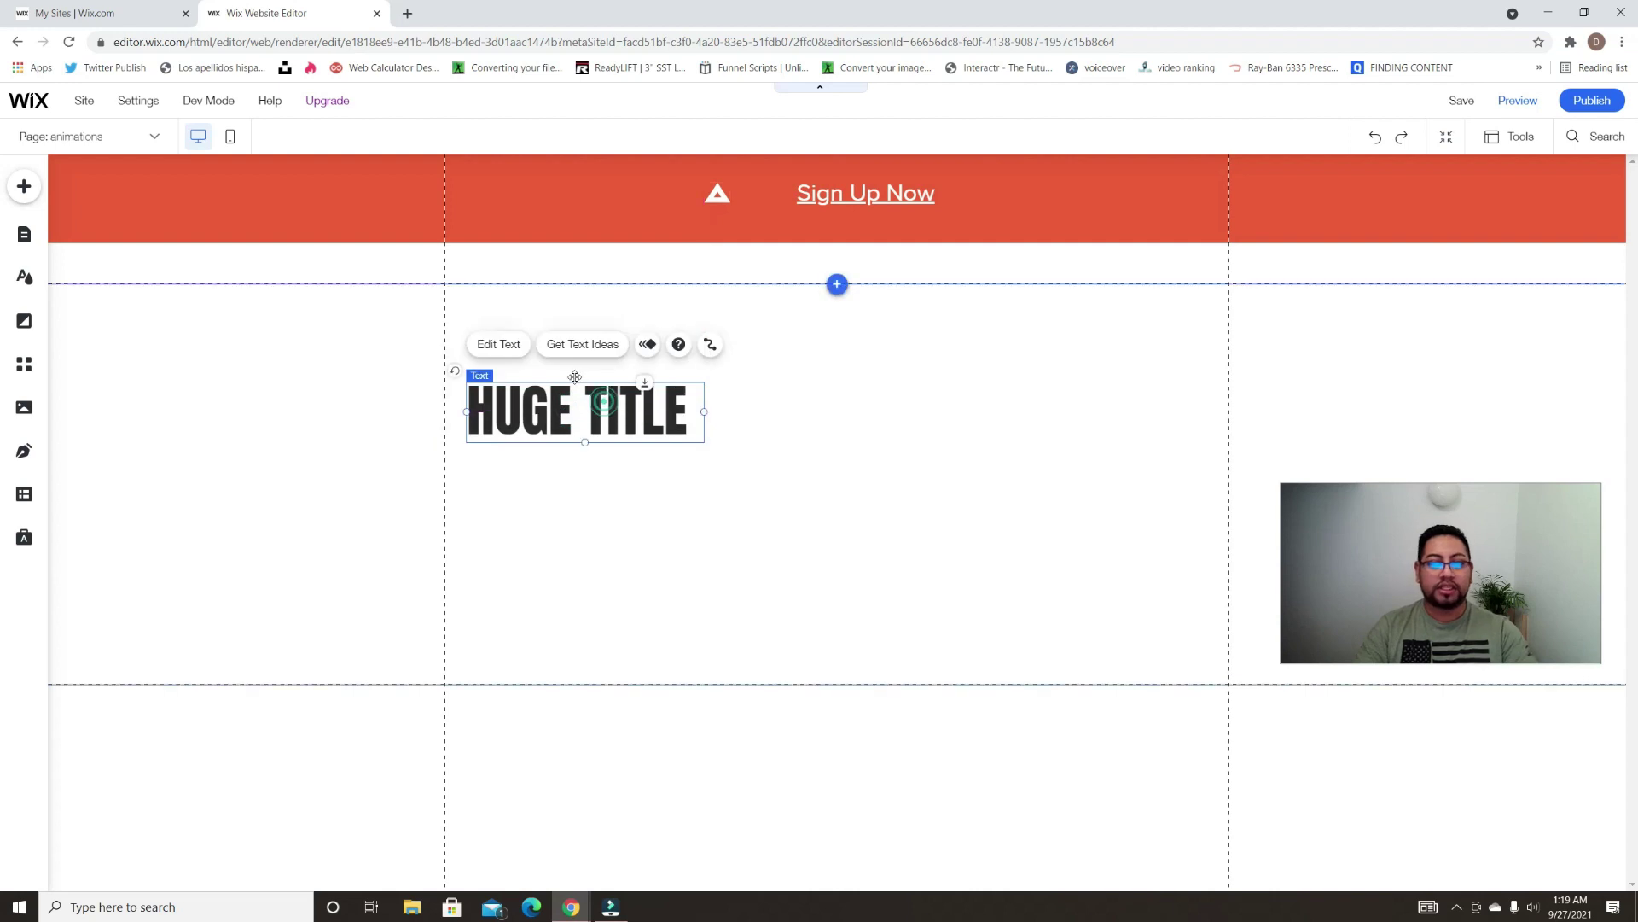
Change the huge title's wording to "We Build" and narrow its text box to fit the words
double_click(604, 401)
text(We Build)
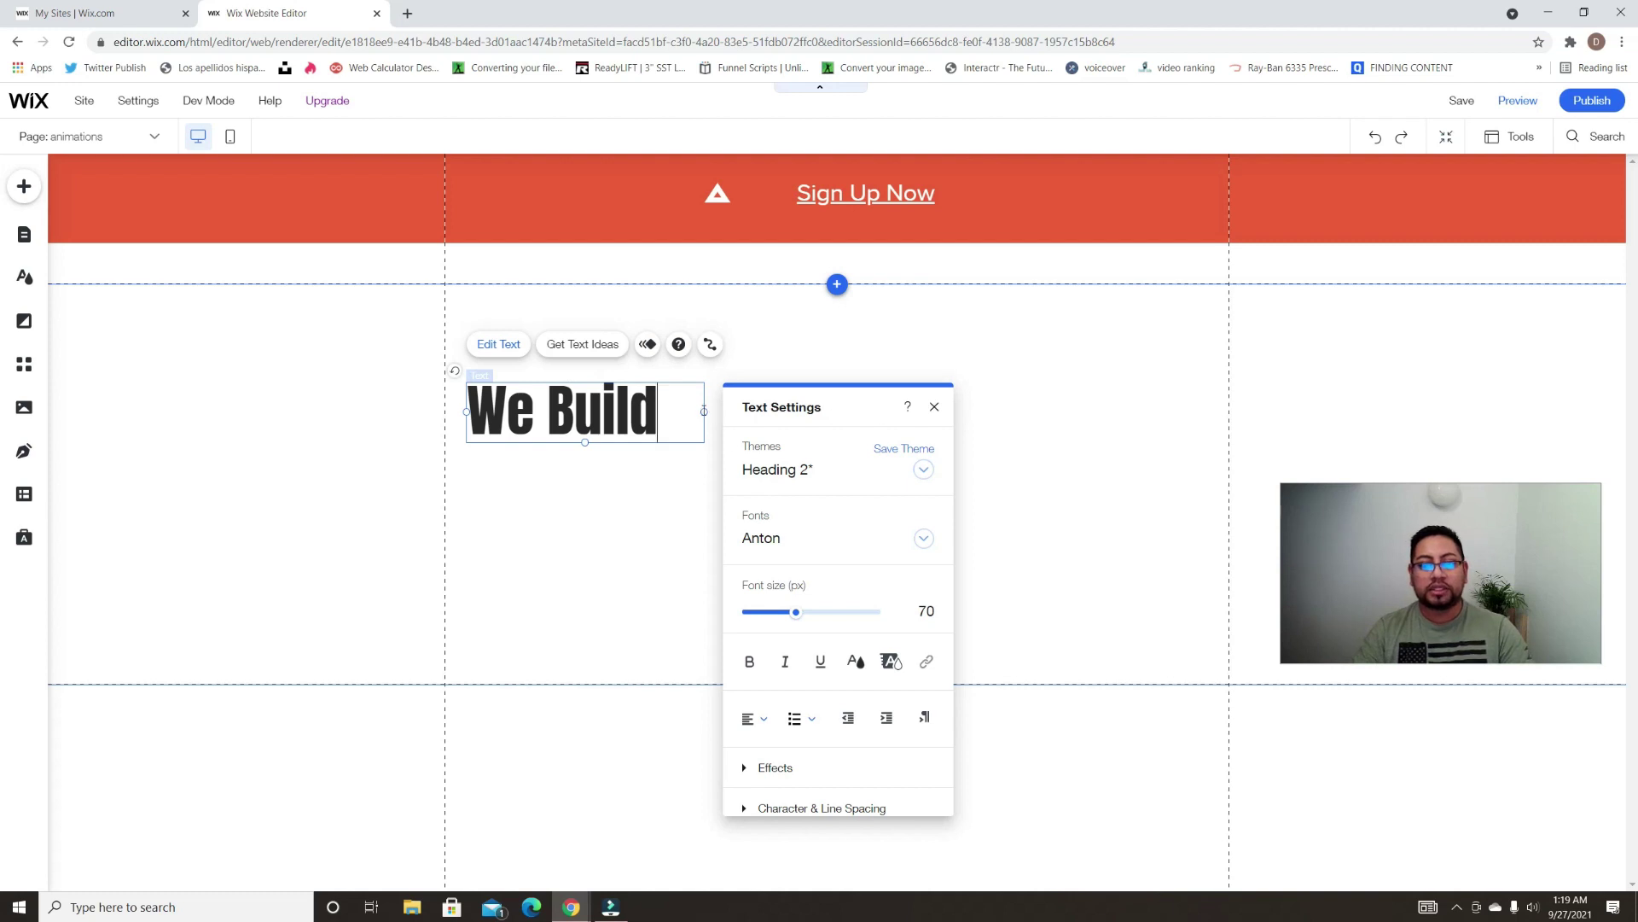
drag(688, 410, 657, 411)
Position the empty slideshow directly beside the end of the "We Build" title and make it taller than the text
click(958, 376)
drag(790, 411, 783, 364)
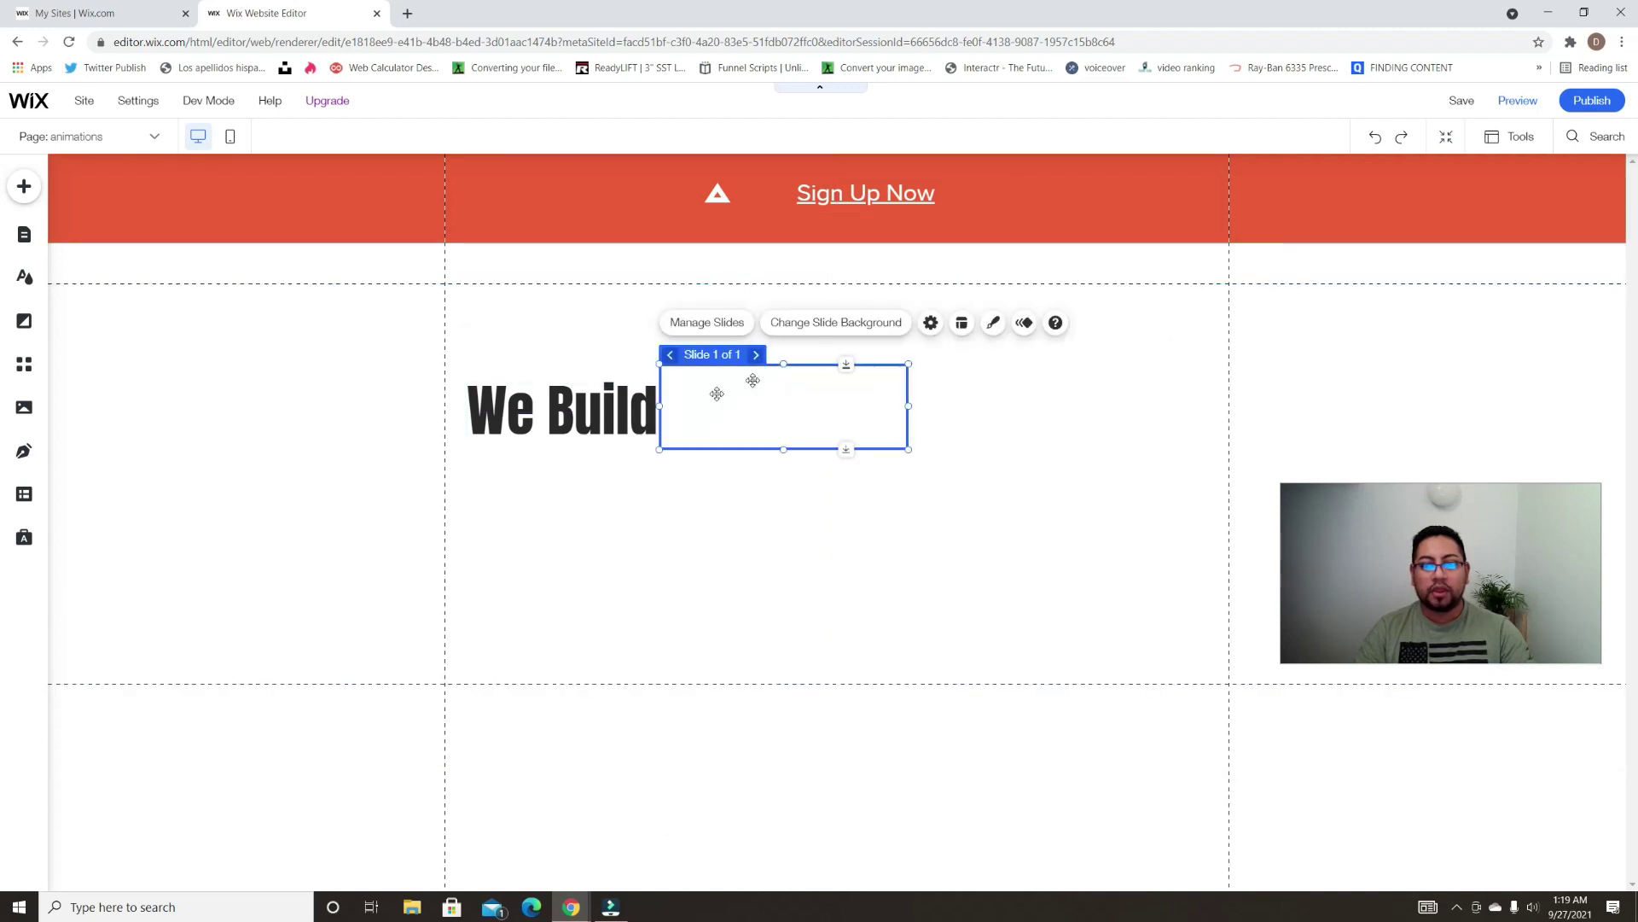
Attach a copy of the "We Build" text to the slideshow's slide and change the copy's wording to "Apps"
click(631, 410)
right_click(634, 406)
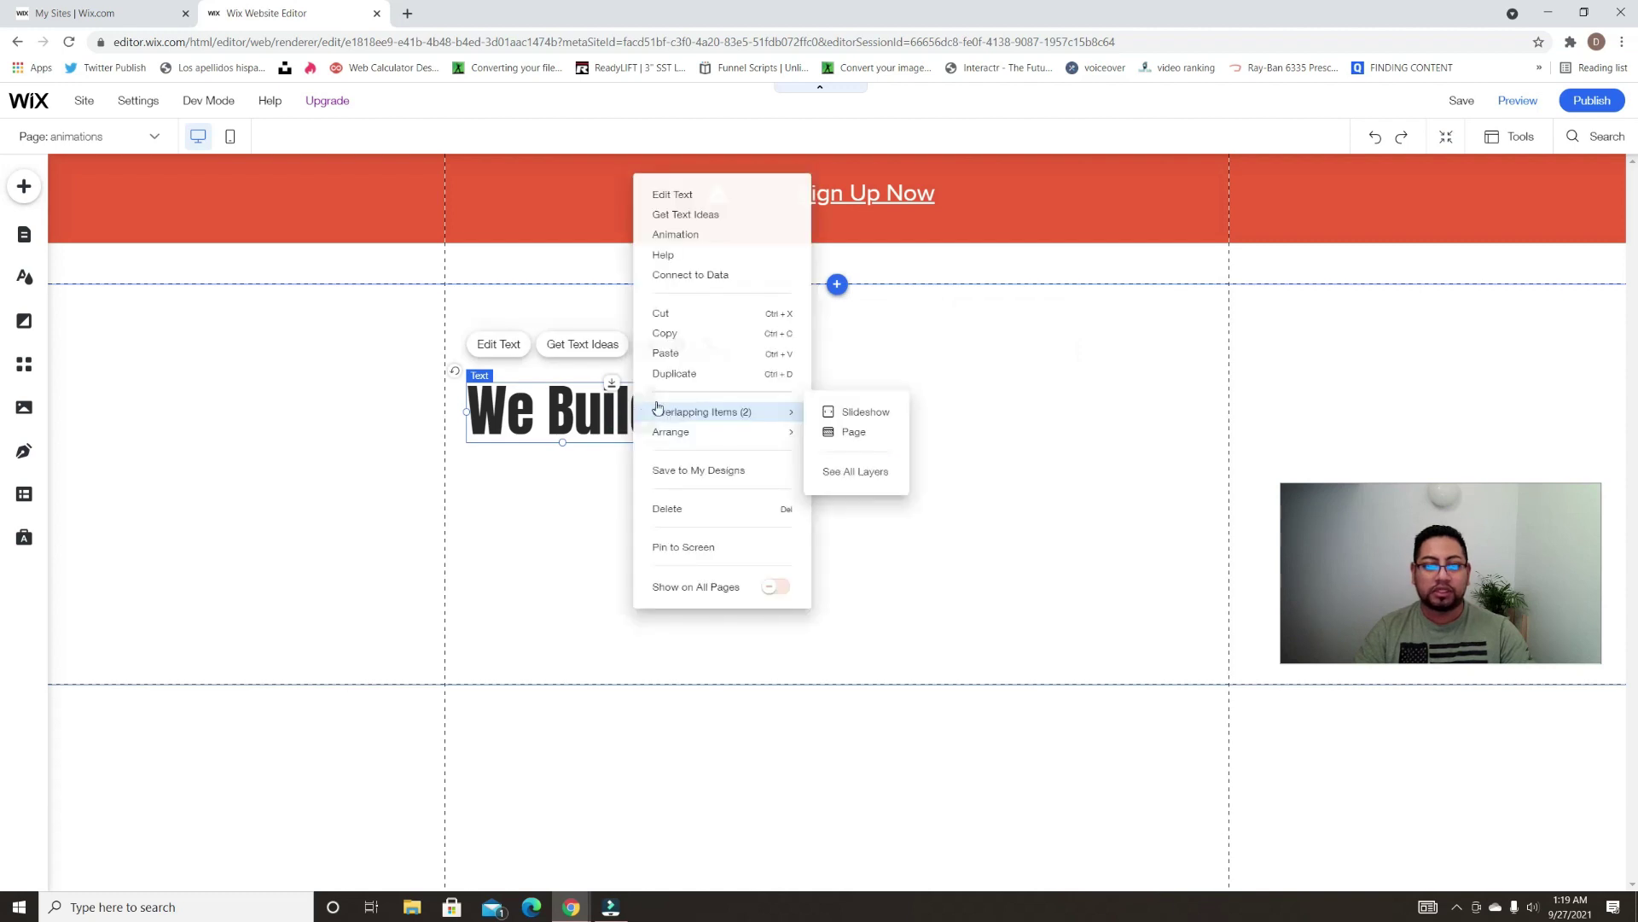
click(674, 333)
click(775, 395)
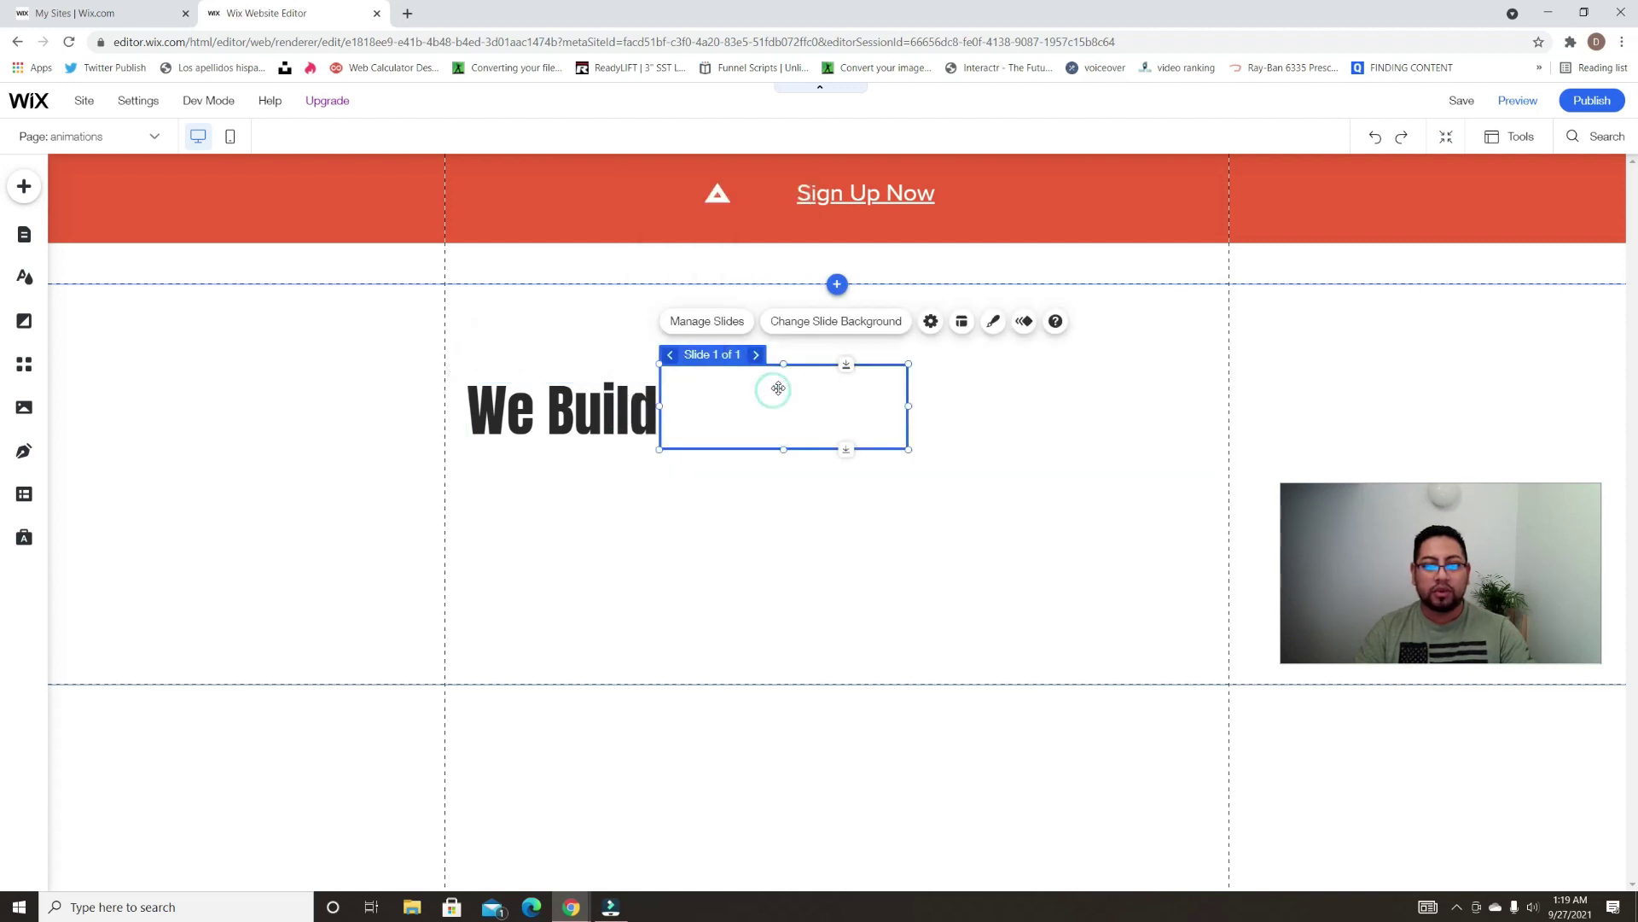
right_click(775, 388)
click(802, 390)
drag(938, 414, 786, 408)
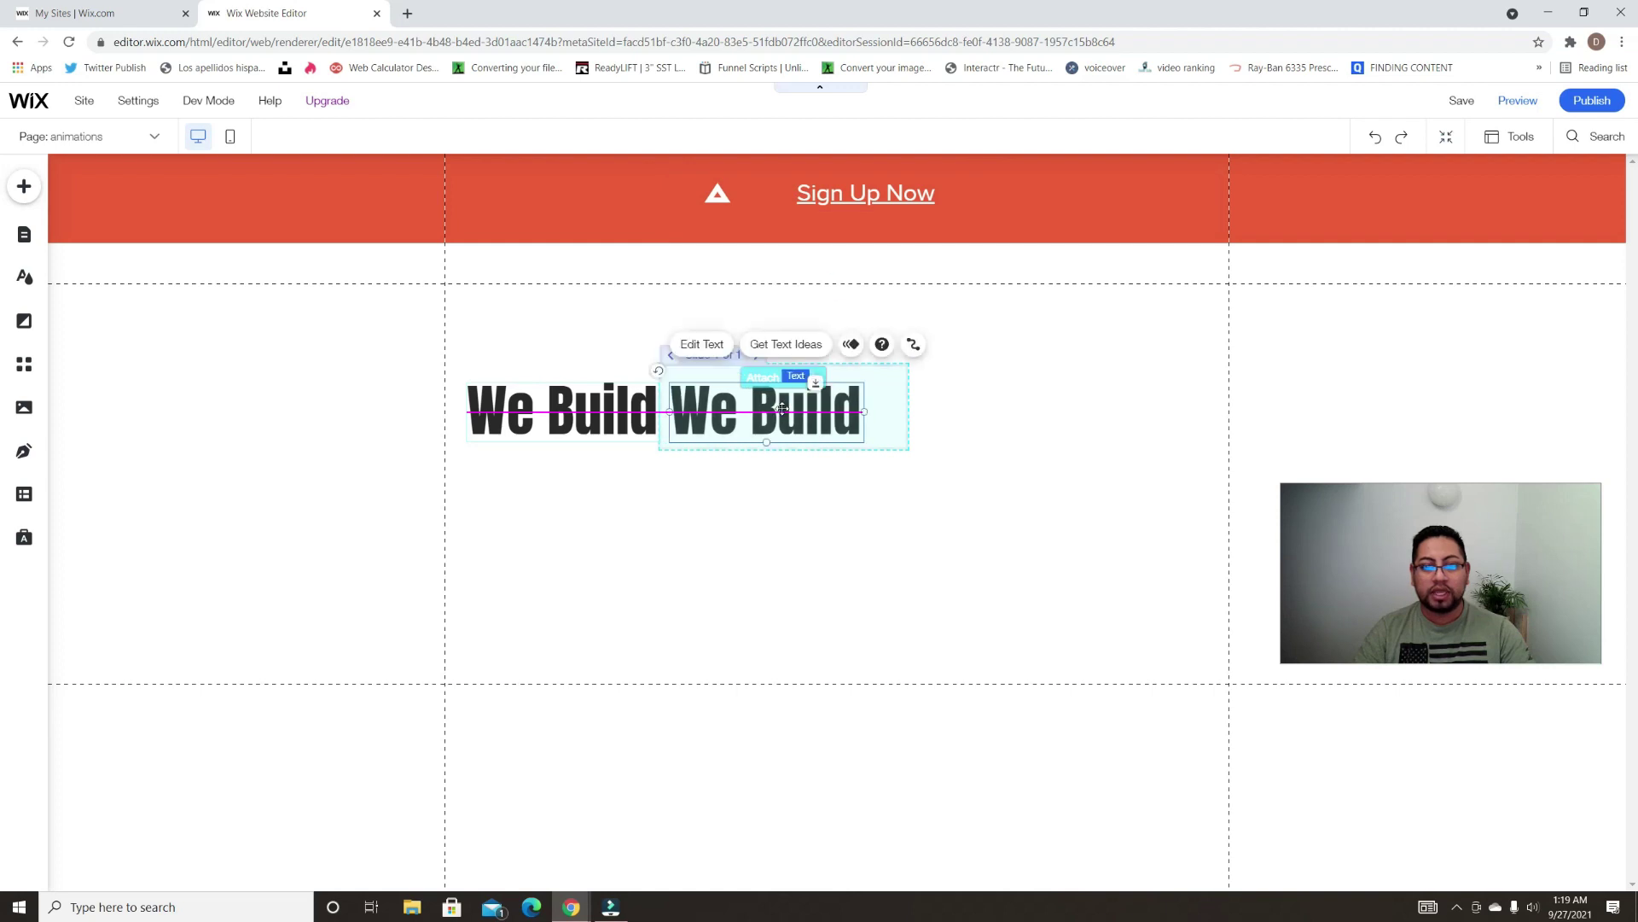
click(714, 355)
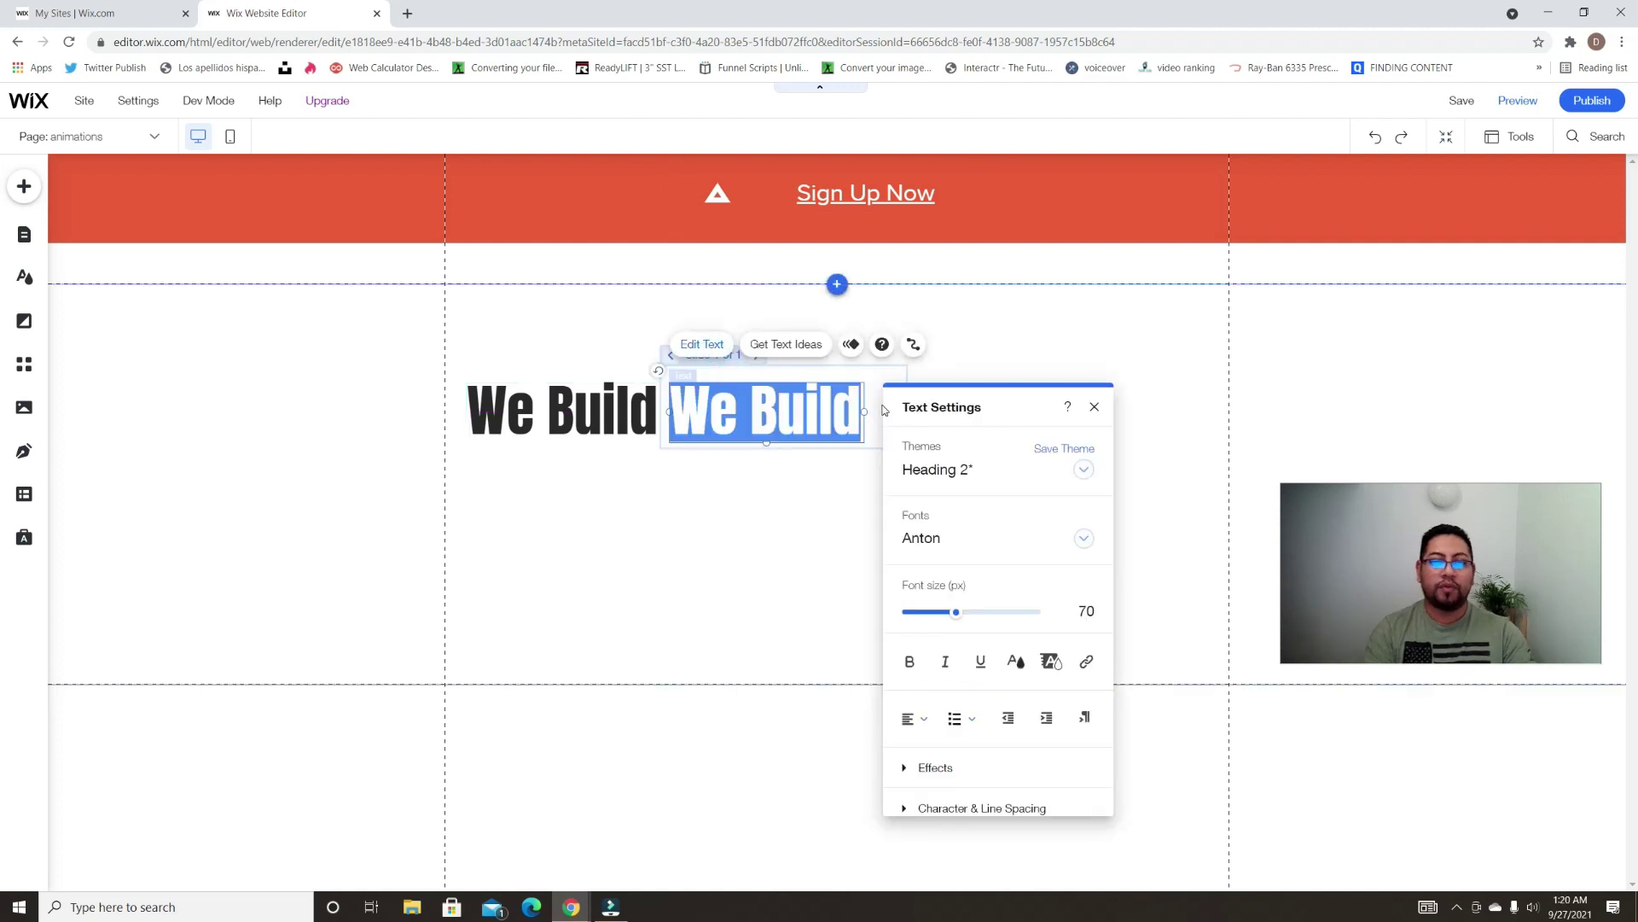
text(Apps)
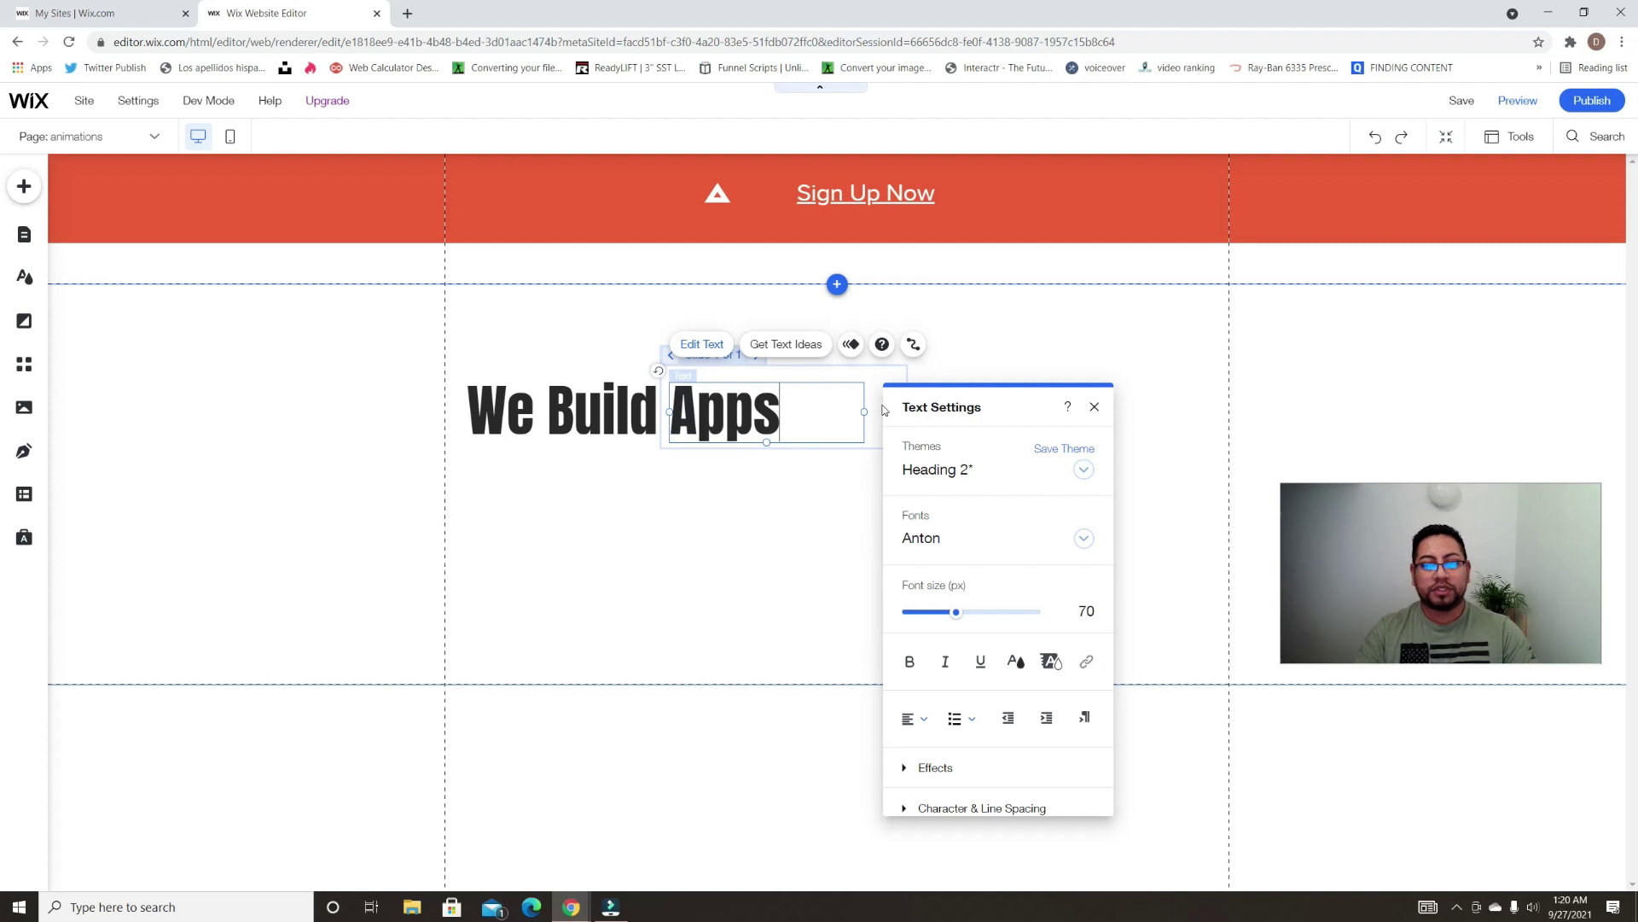
Change the colour of the slideshow word "Apps" to red
click(722, 568)
click(770, 406)
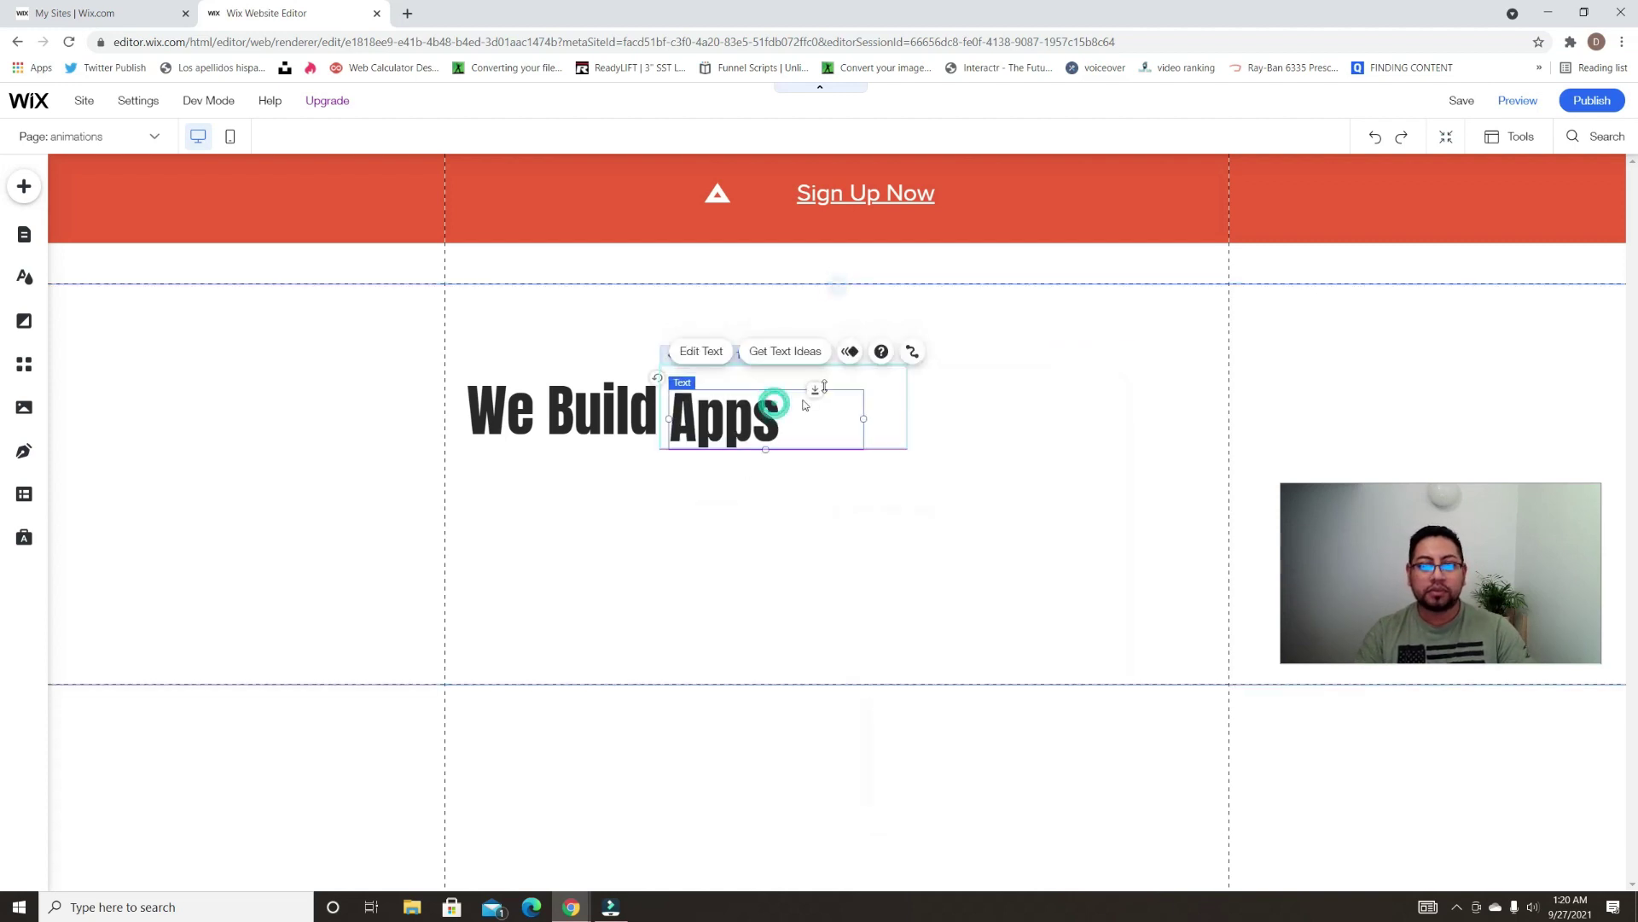
drag(801, 416, 776, 403)
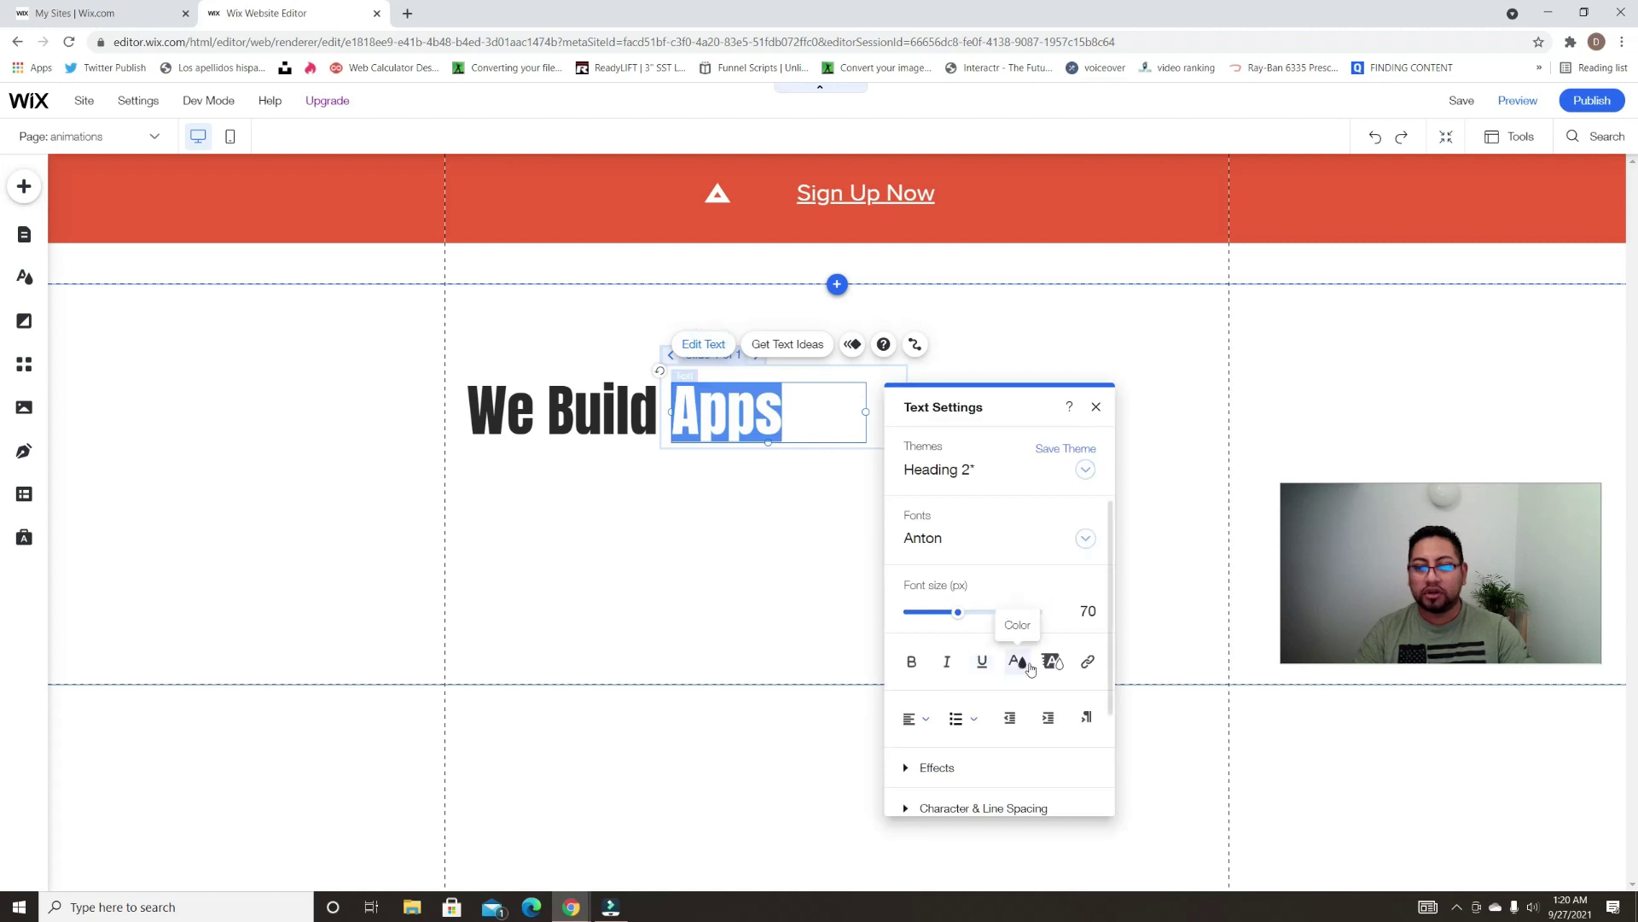
click(1017, 662)
click(1023, 699)
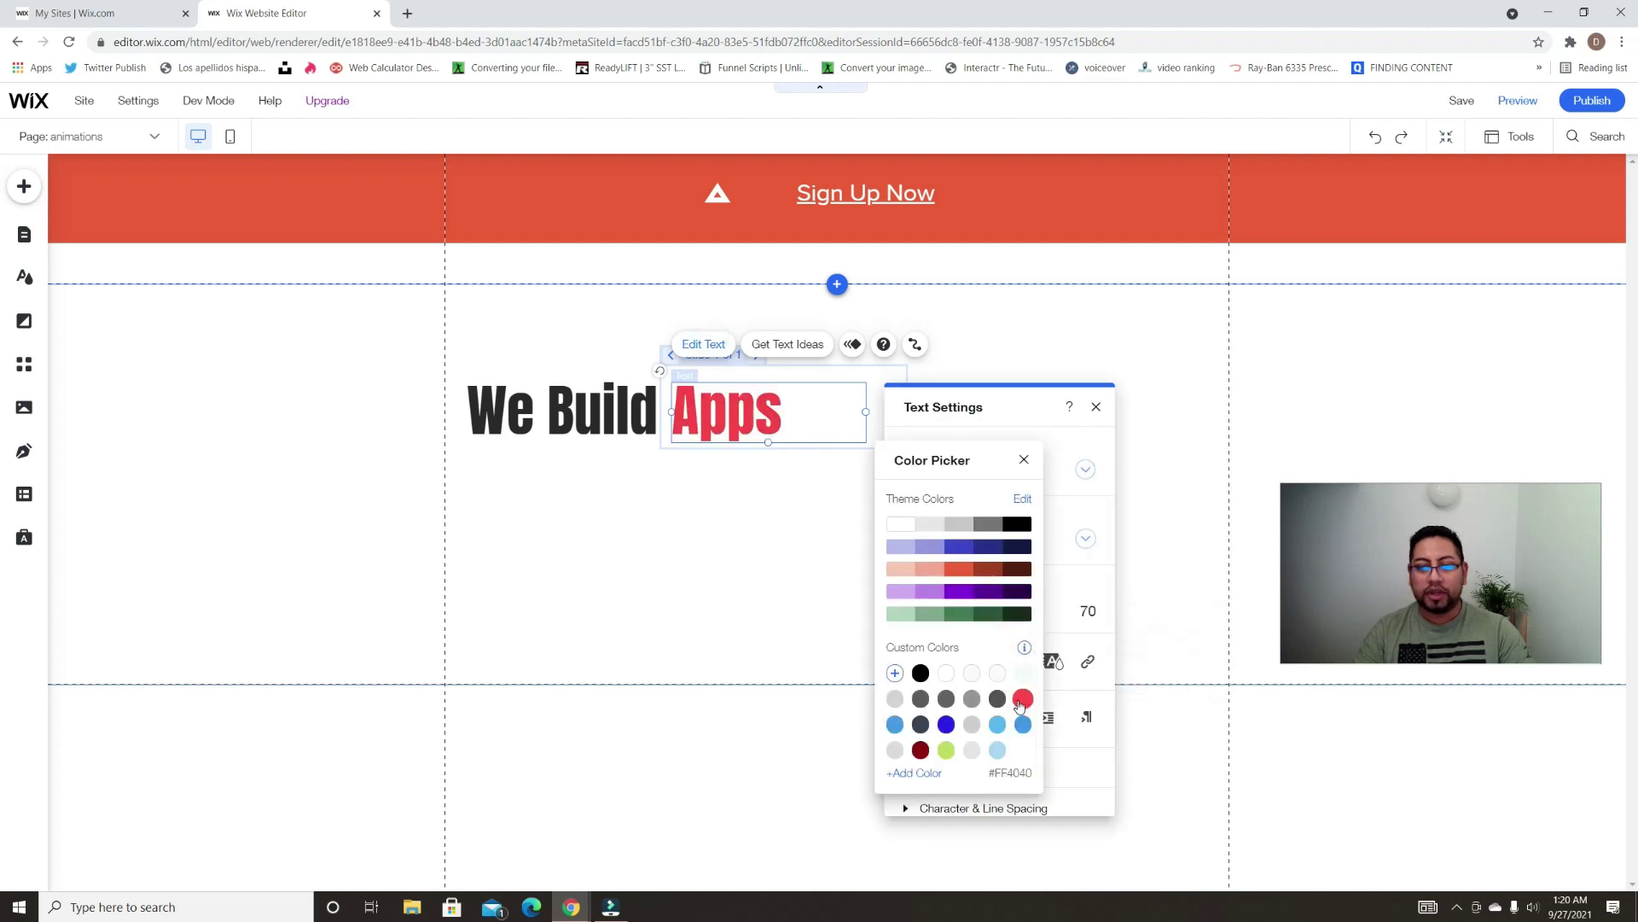
click(795, 632)
click(988, 312)
Duplicate the "Apps" slide twice so the title's slideshow has three slides
click(758, 375)
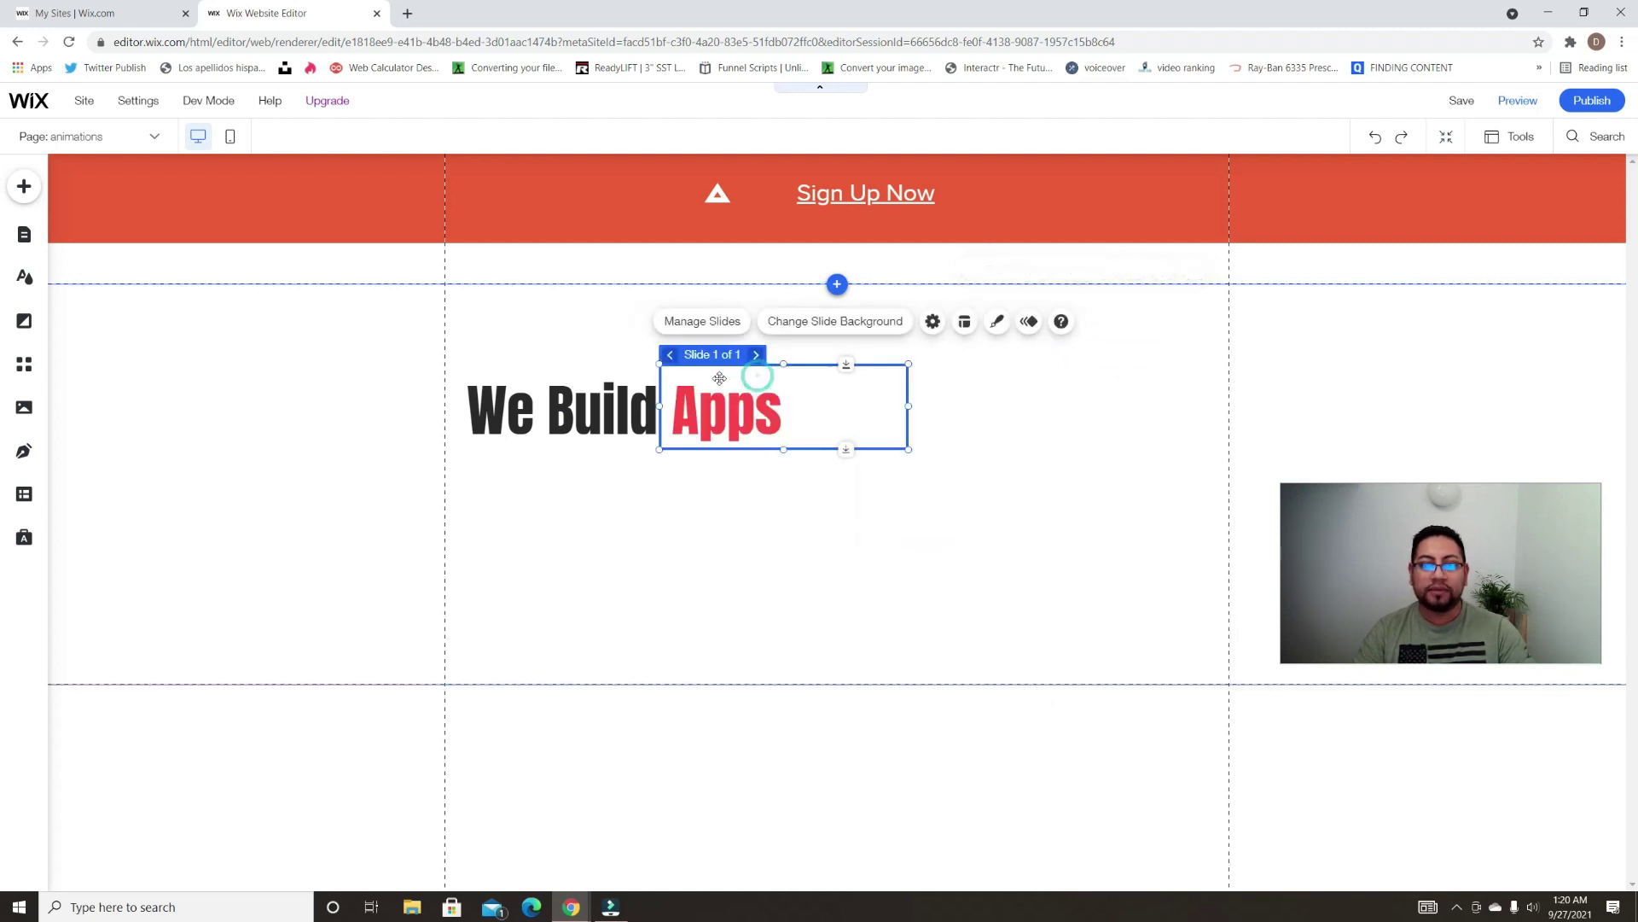
click(711, 322)
click(1129, 429)
click(1175, 453)
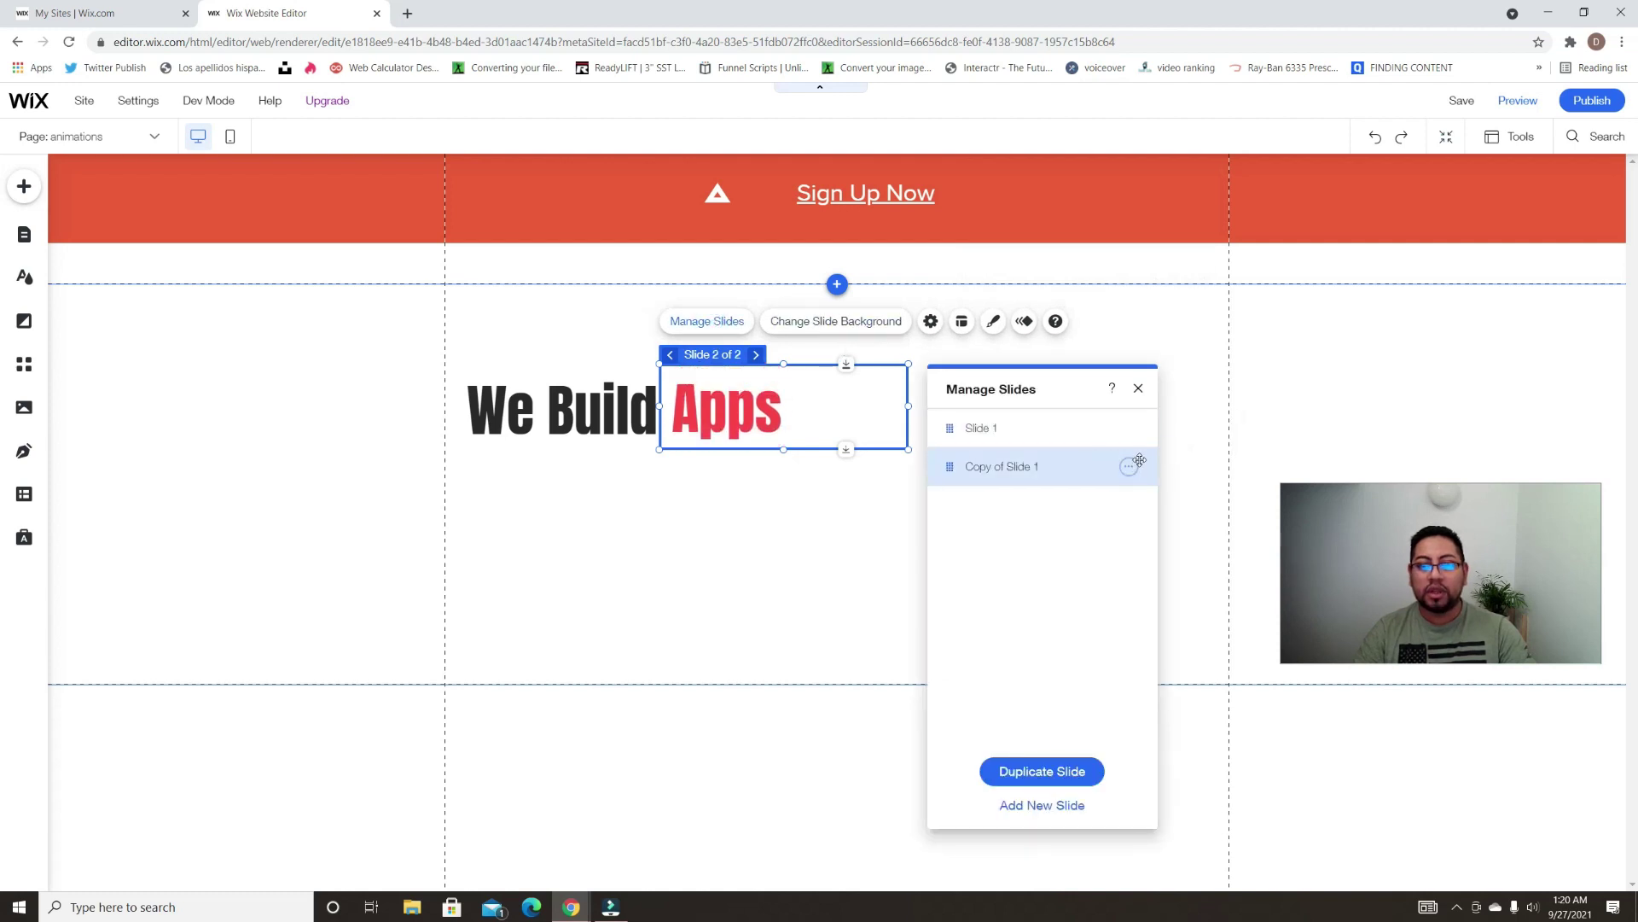
click(1129, 466)
click(1182, 490)
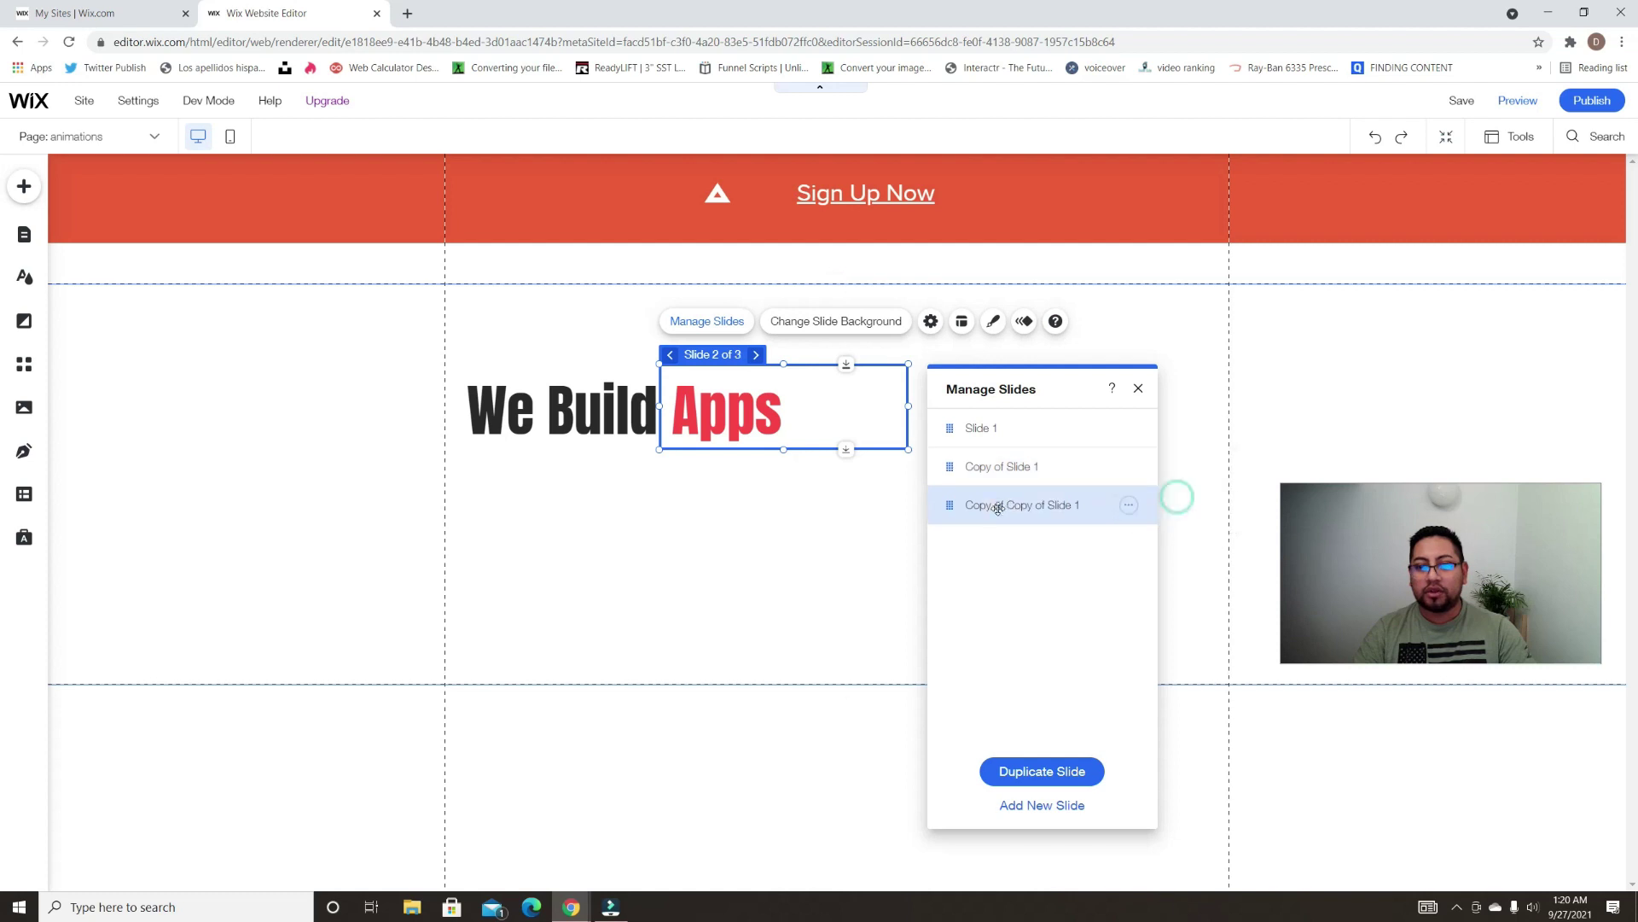
Change the second slide's word to "Websites" and widen its text box to fit on one line
click(1004, 437)
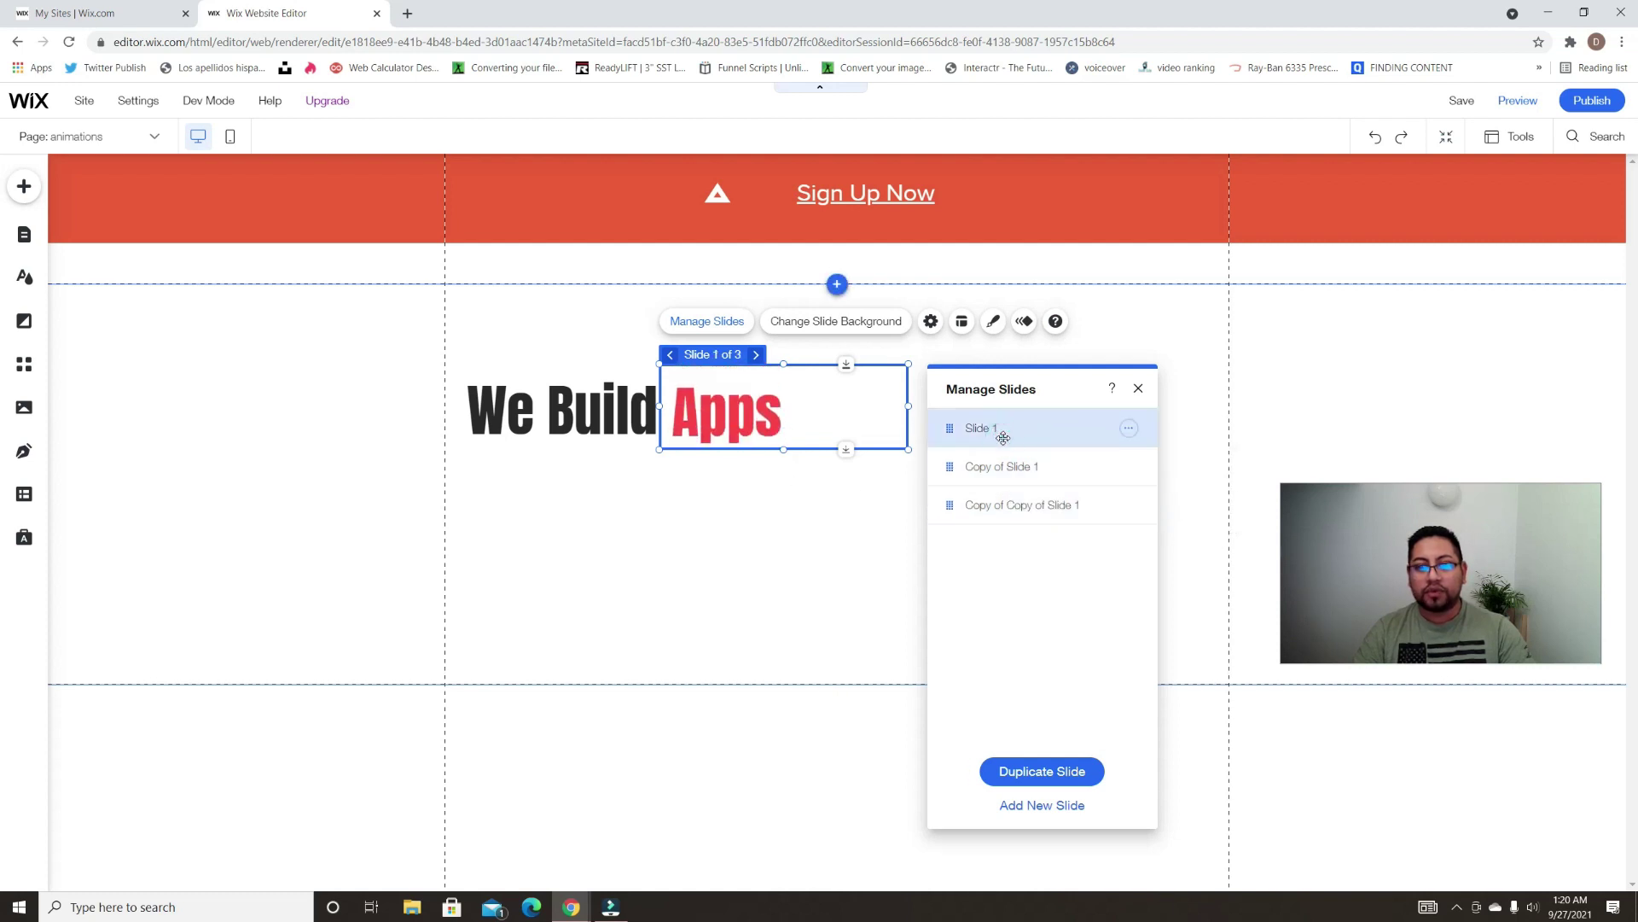
click(1008, 469)
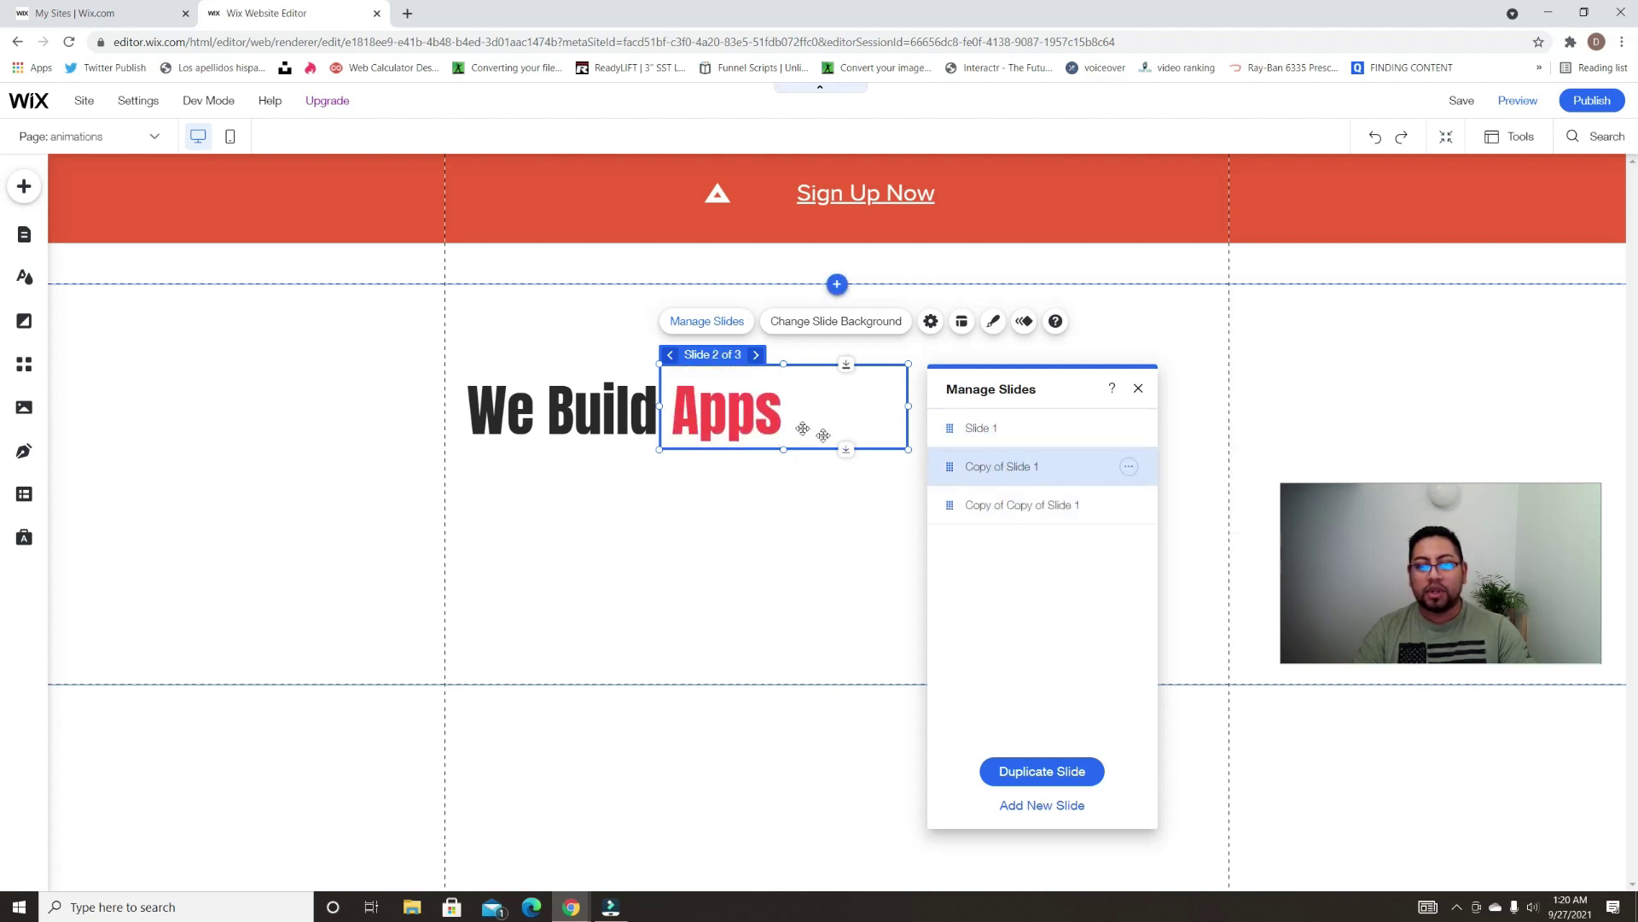
click(772, 420)
double_click(772, 419)
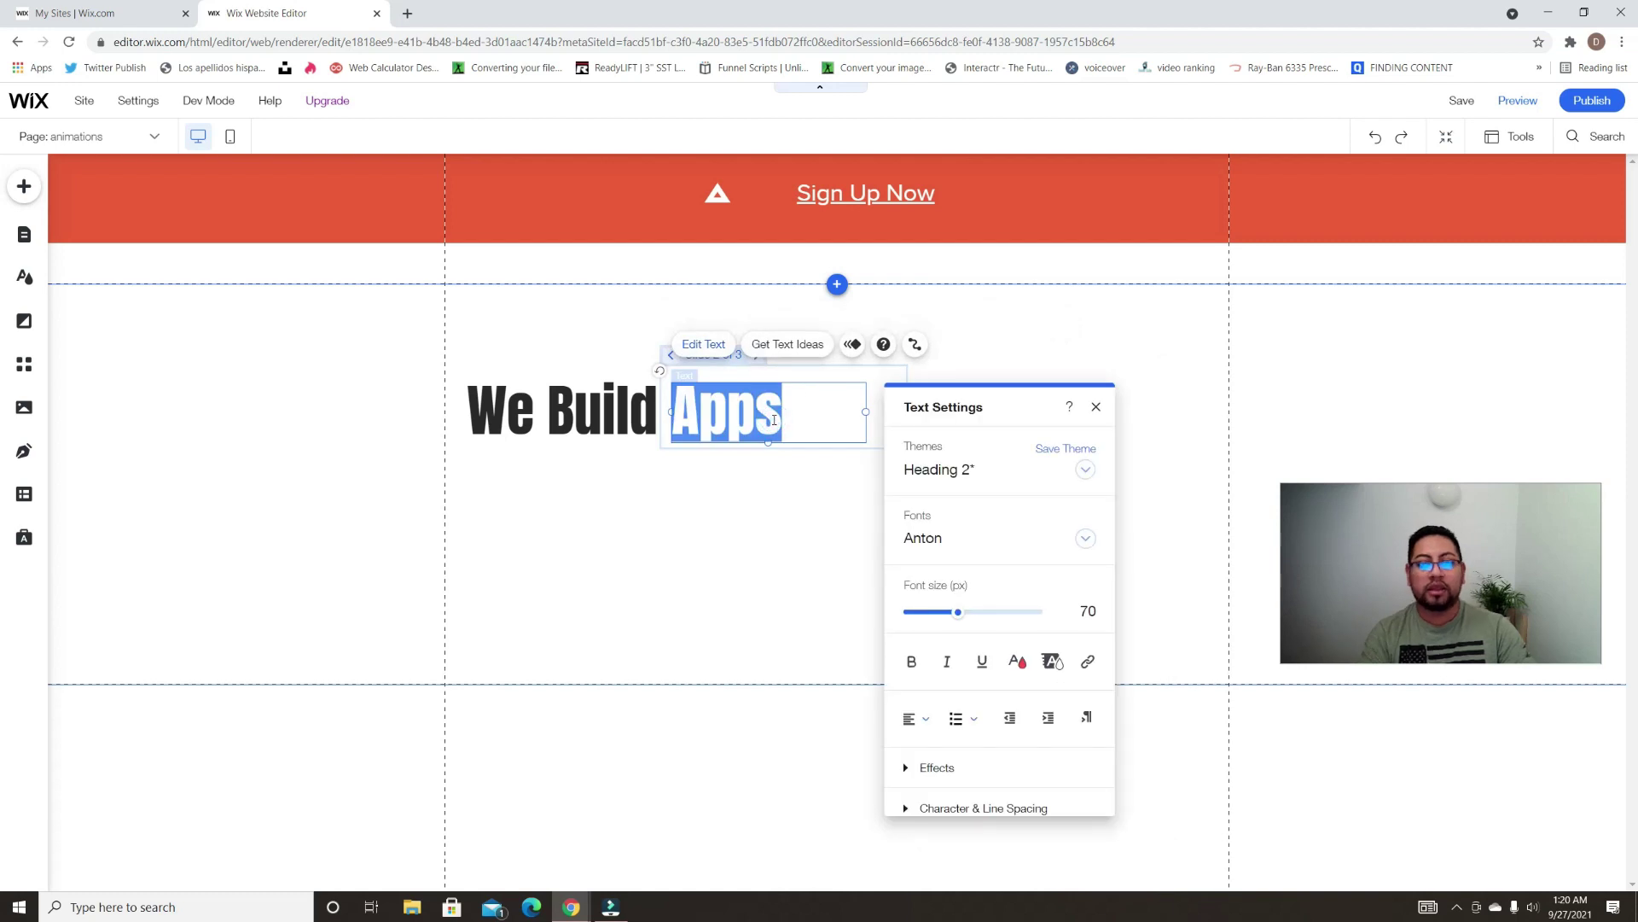
text(Website)
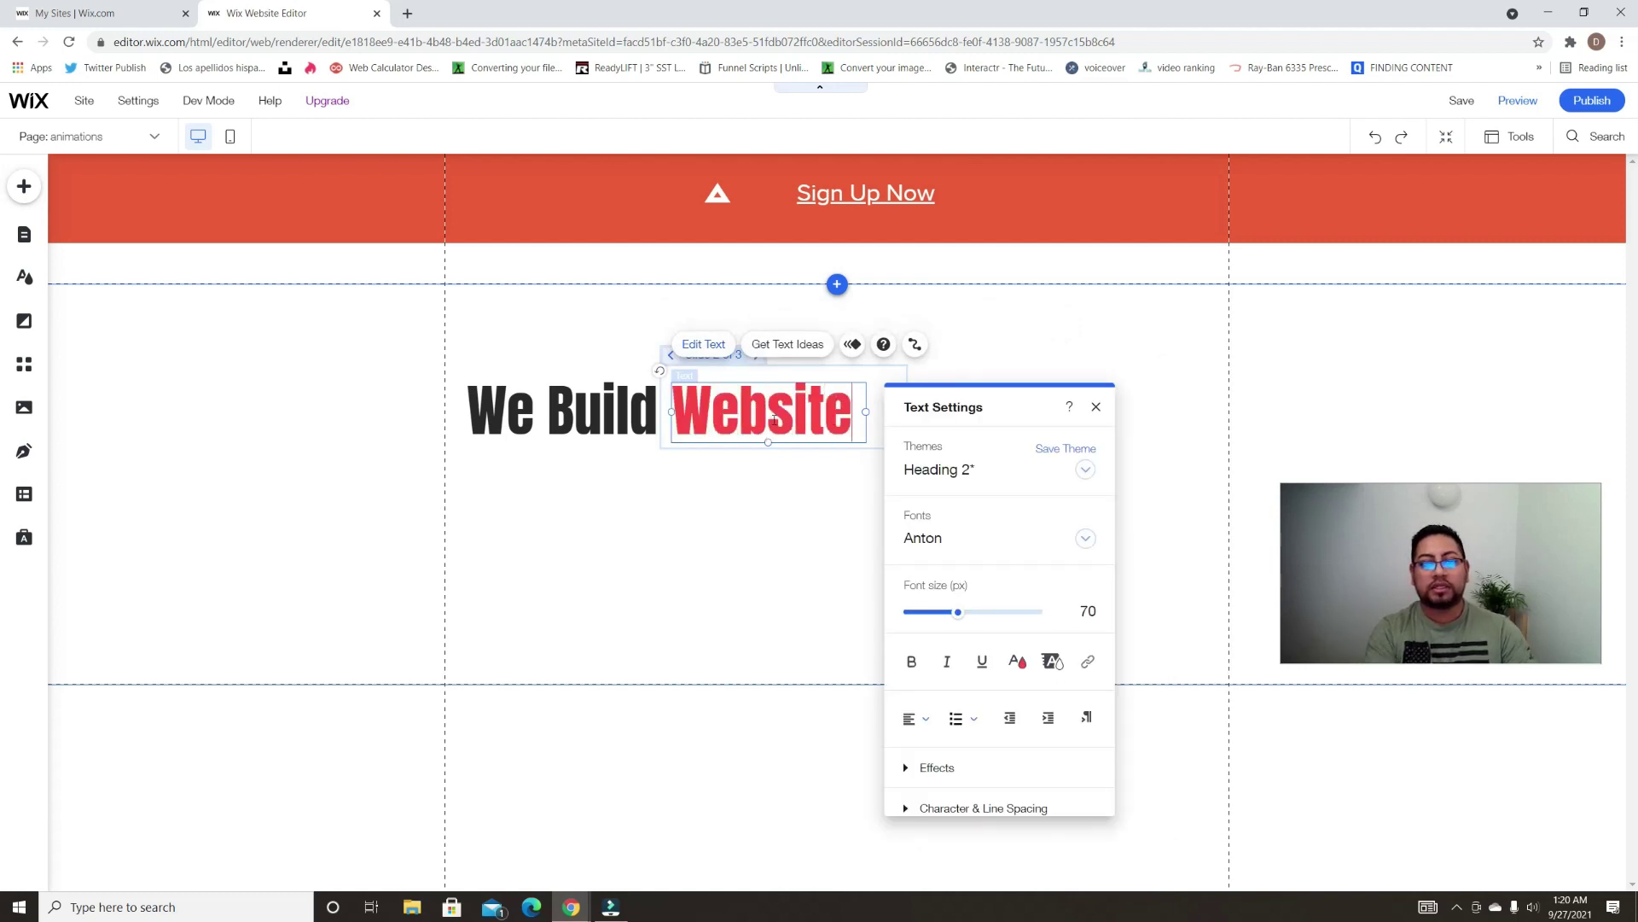
drag(874, 410, 897, 410)
text(s)
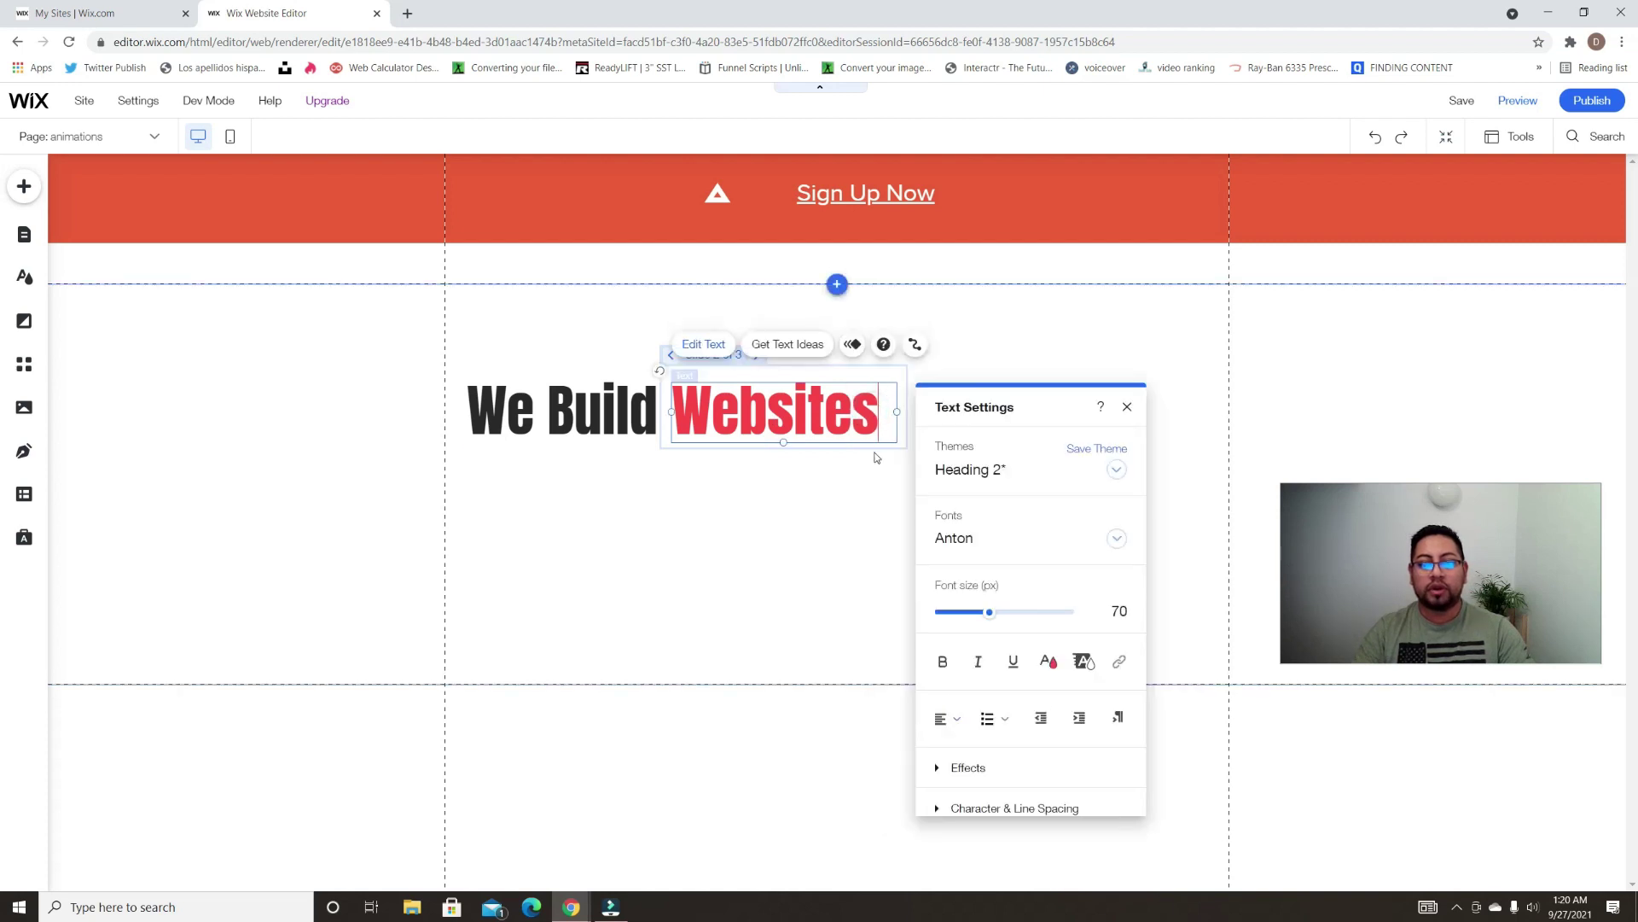
click(704, 465)
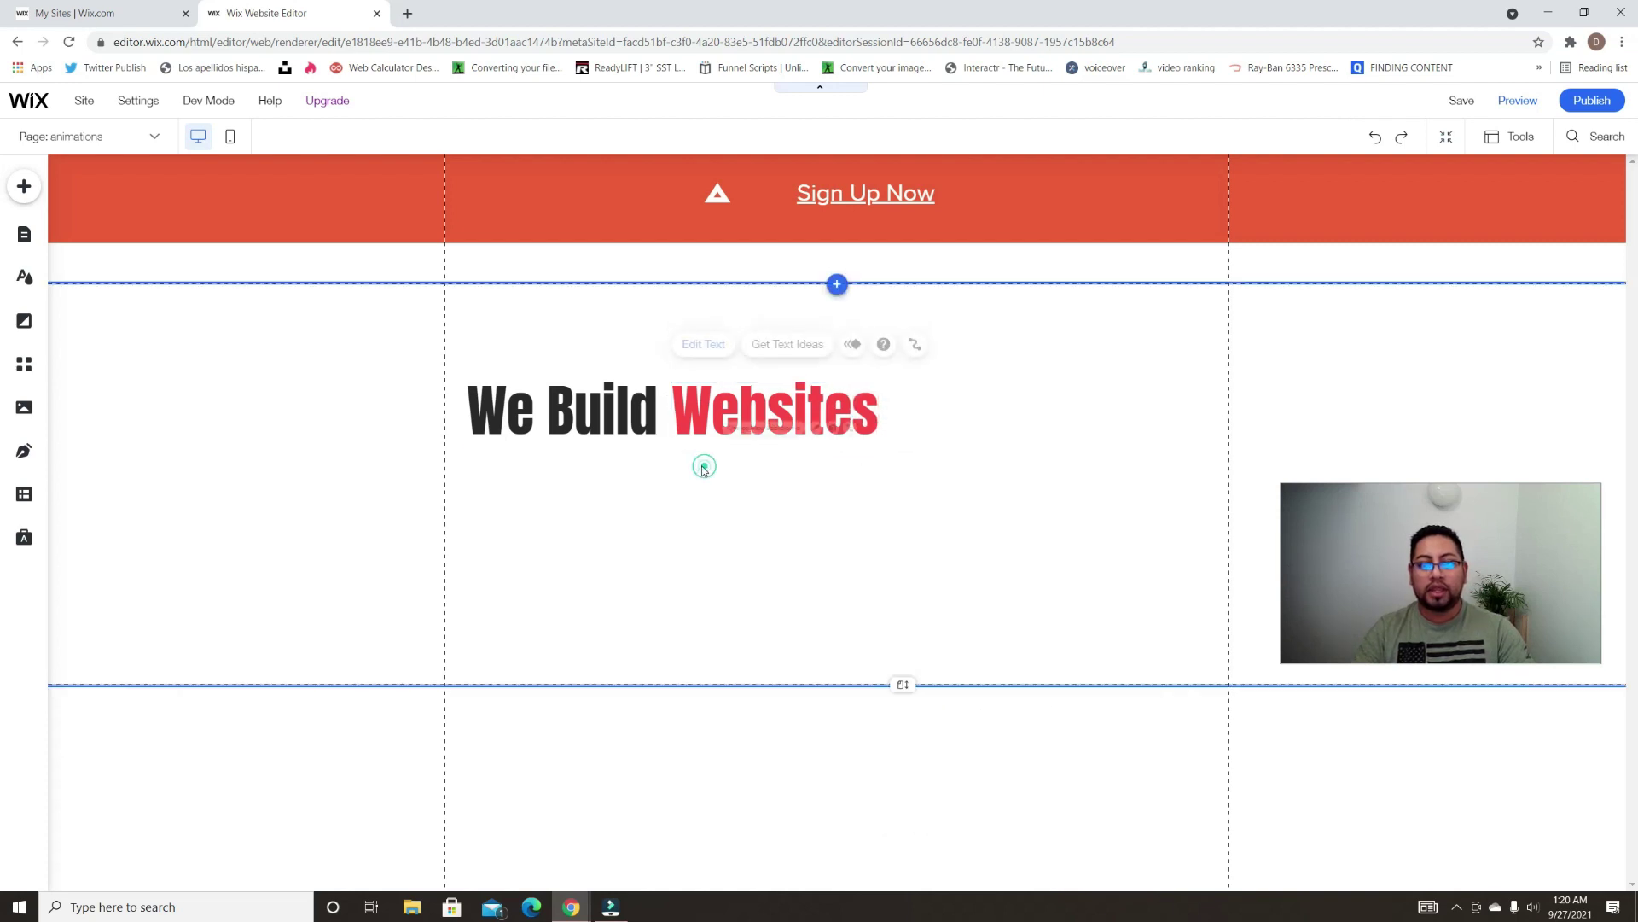
Change the third slide's word to "Funnels"
click(736, 367)
click(755, 355)
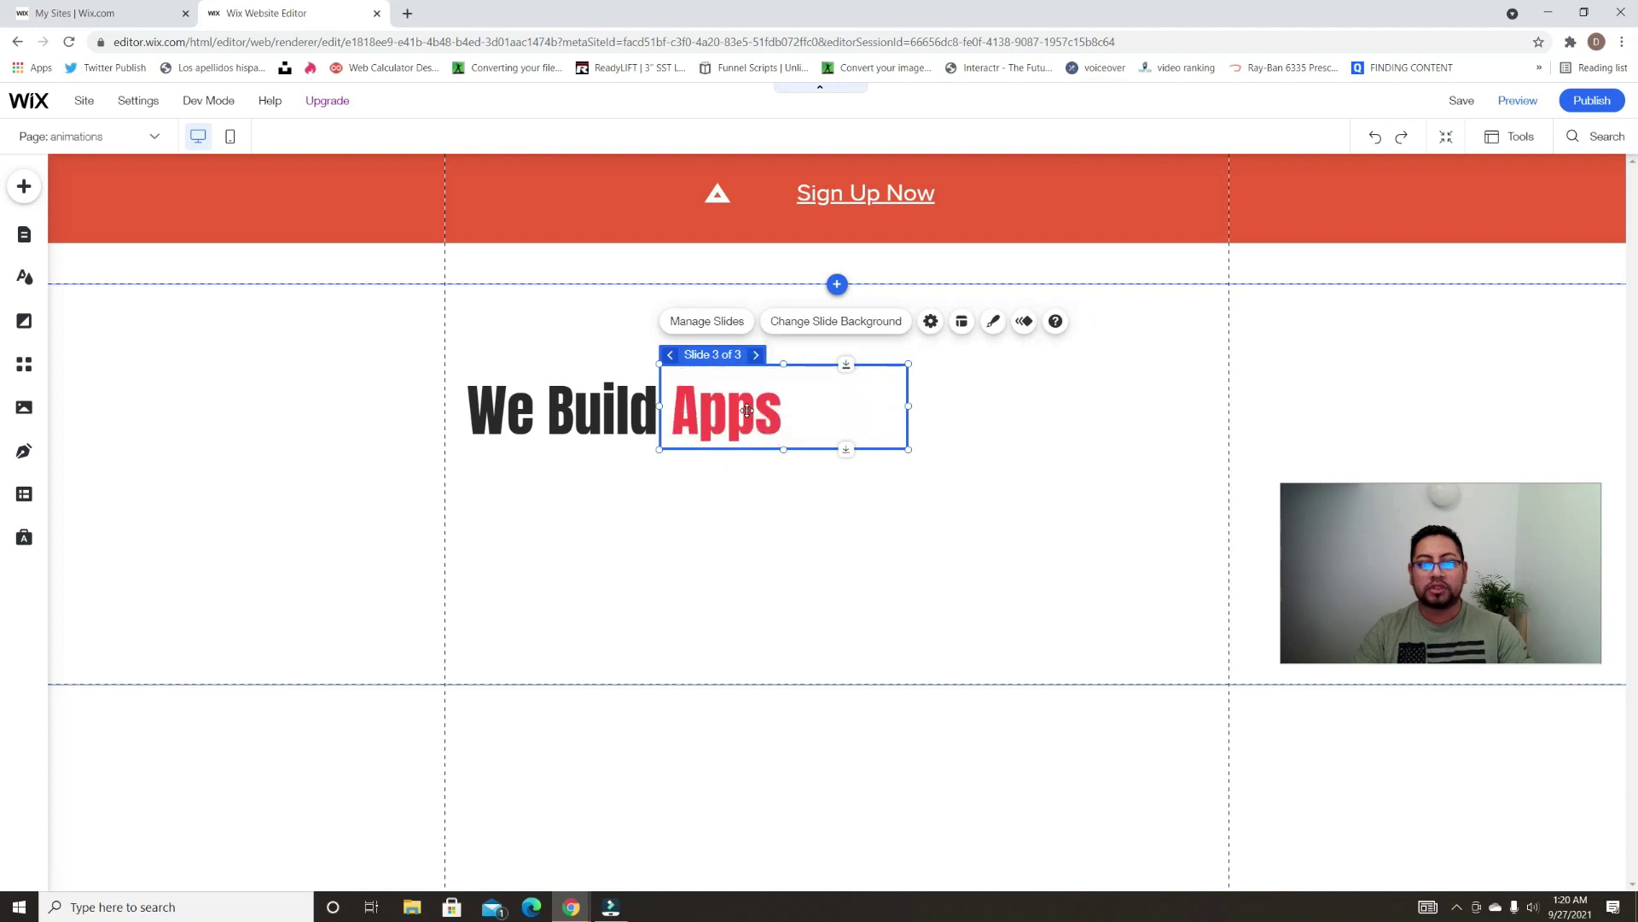
click(747, 413)
double_click(747, 413)
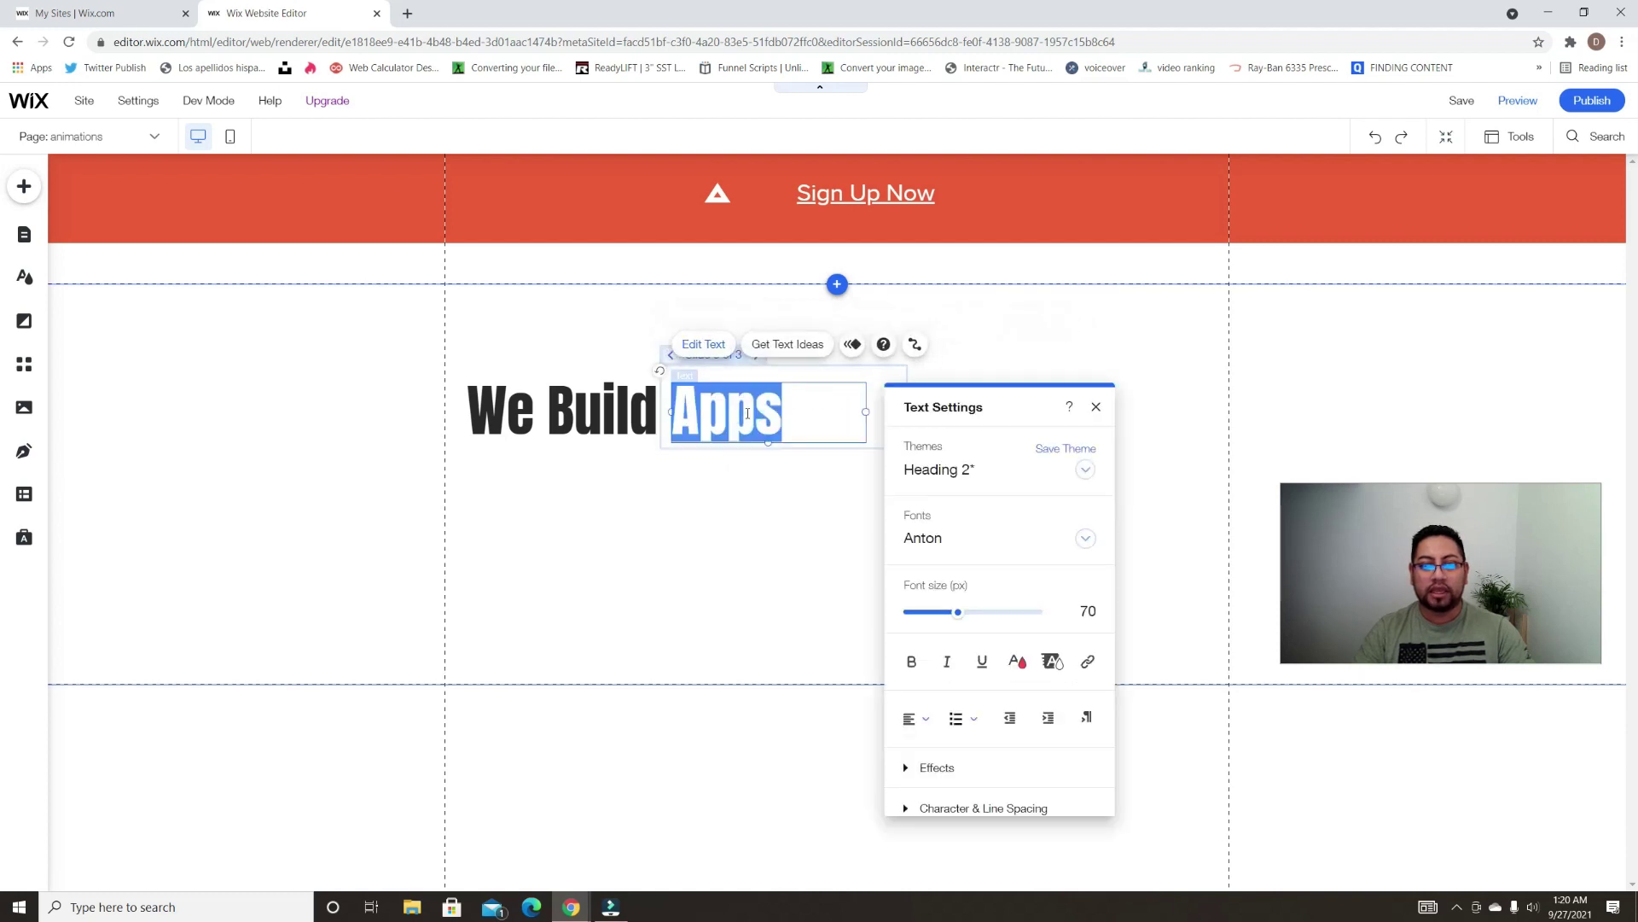
click(800, 415)
key(BackSpace)
key(BackSpace)
key(BackSpace)
key(BackSpace)
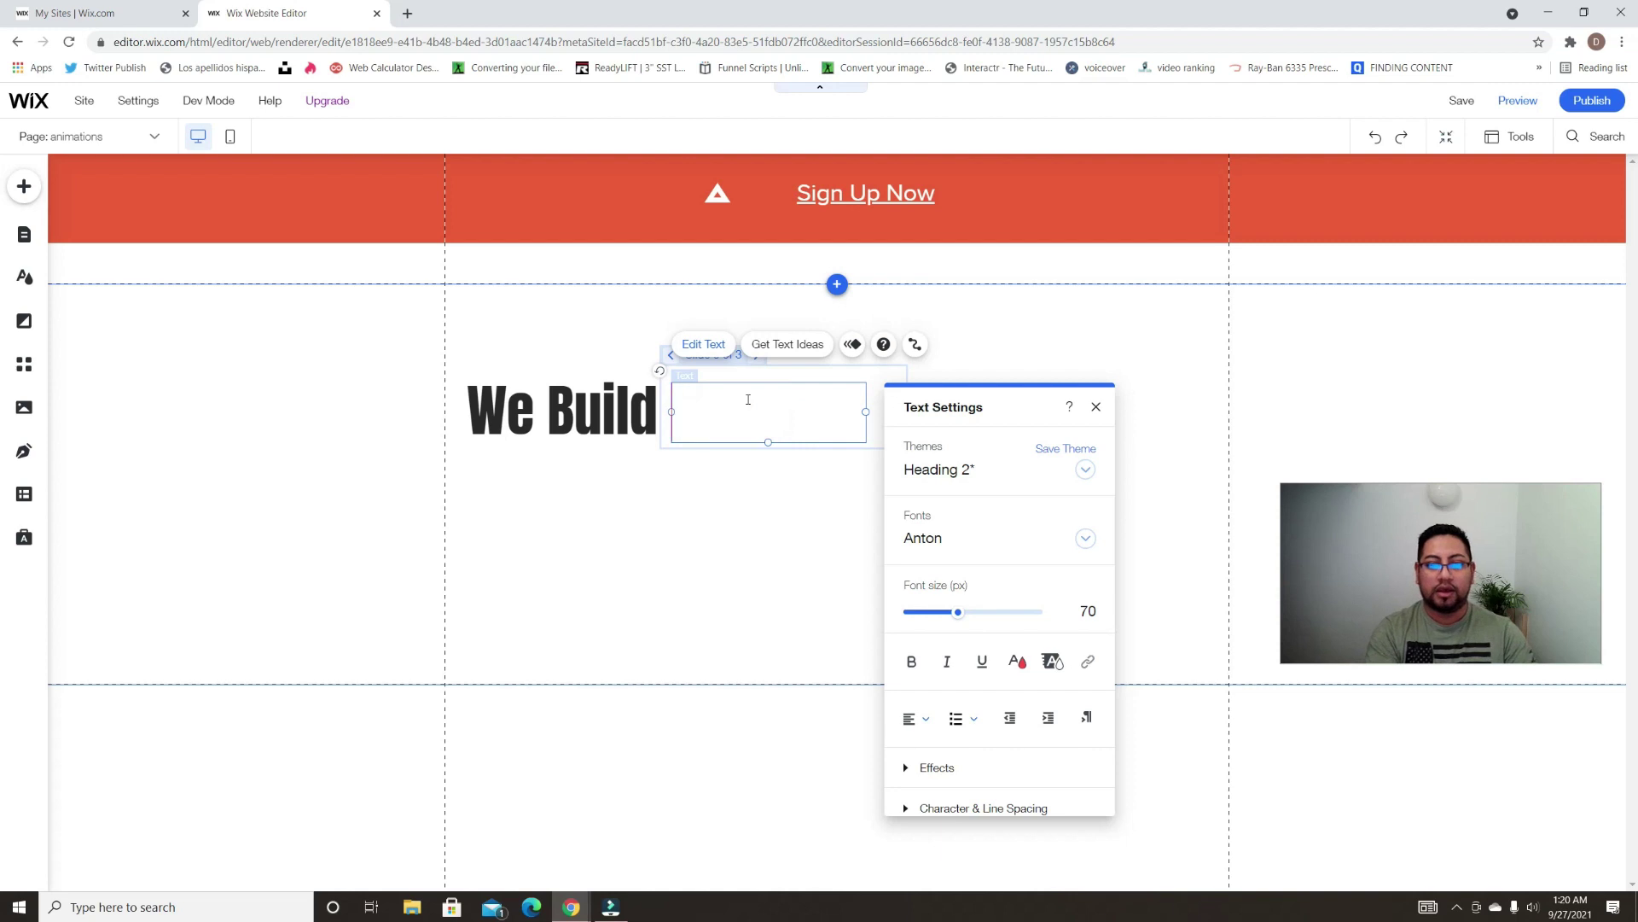
text(Funnels)
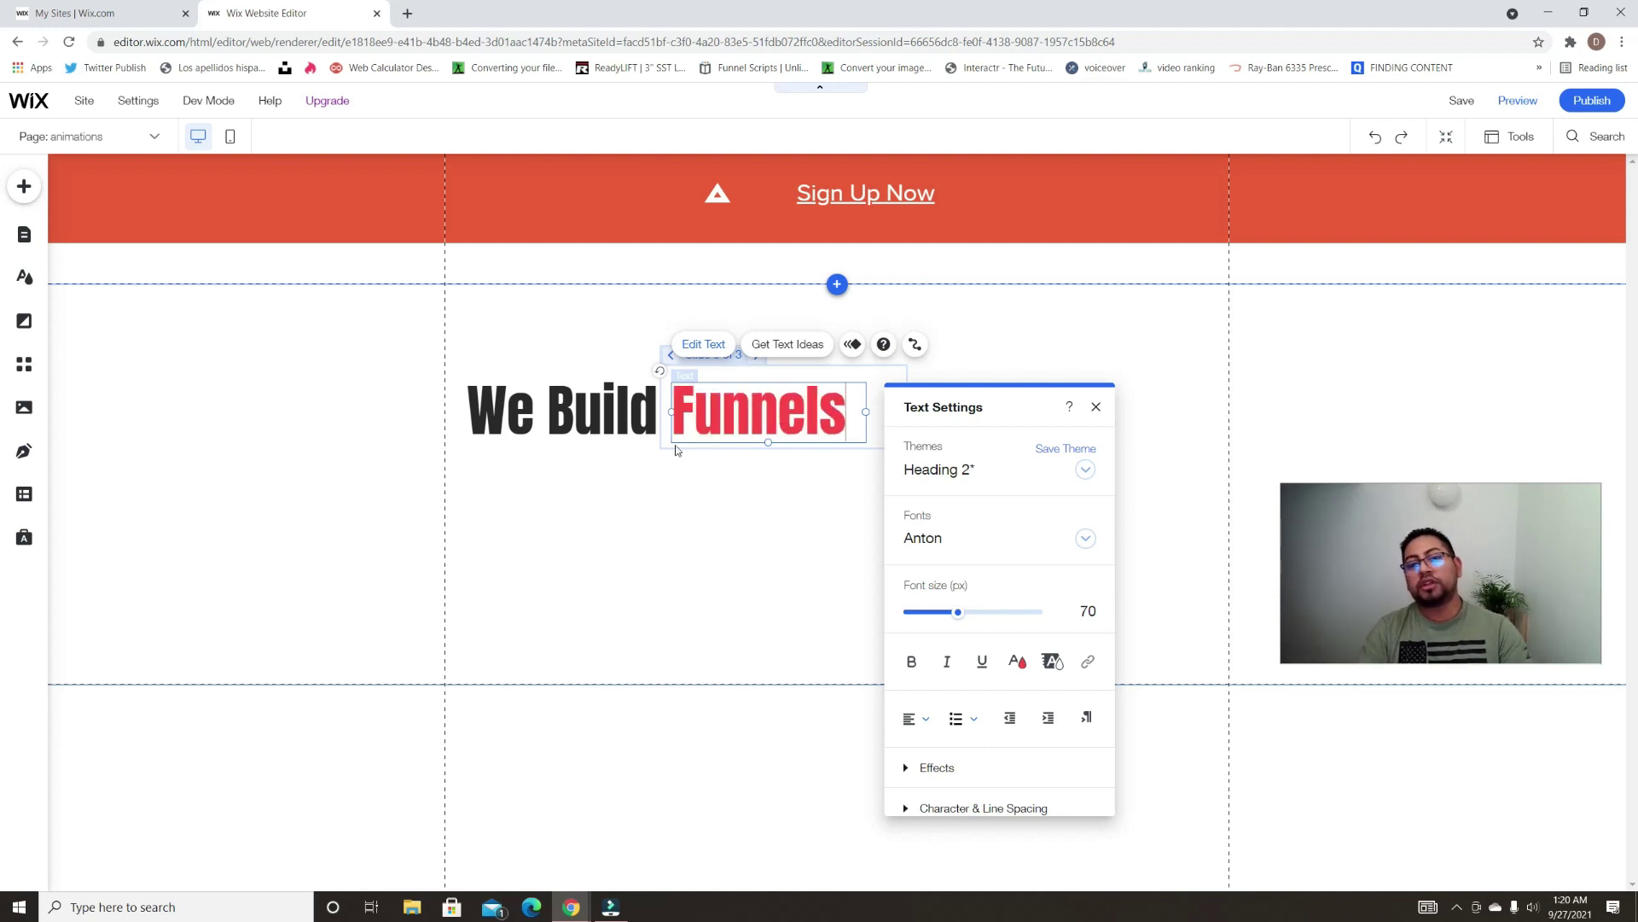
click(717, 482)
Preview the desktop page to check the changing "We Build" words and return to the editor
mouse_move(1580, 109)
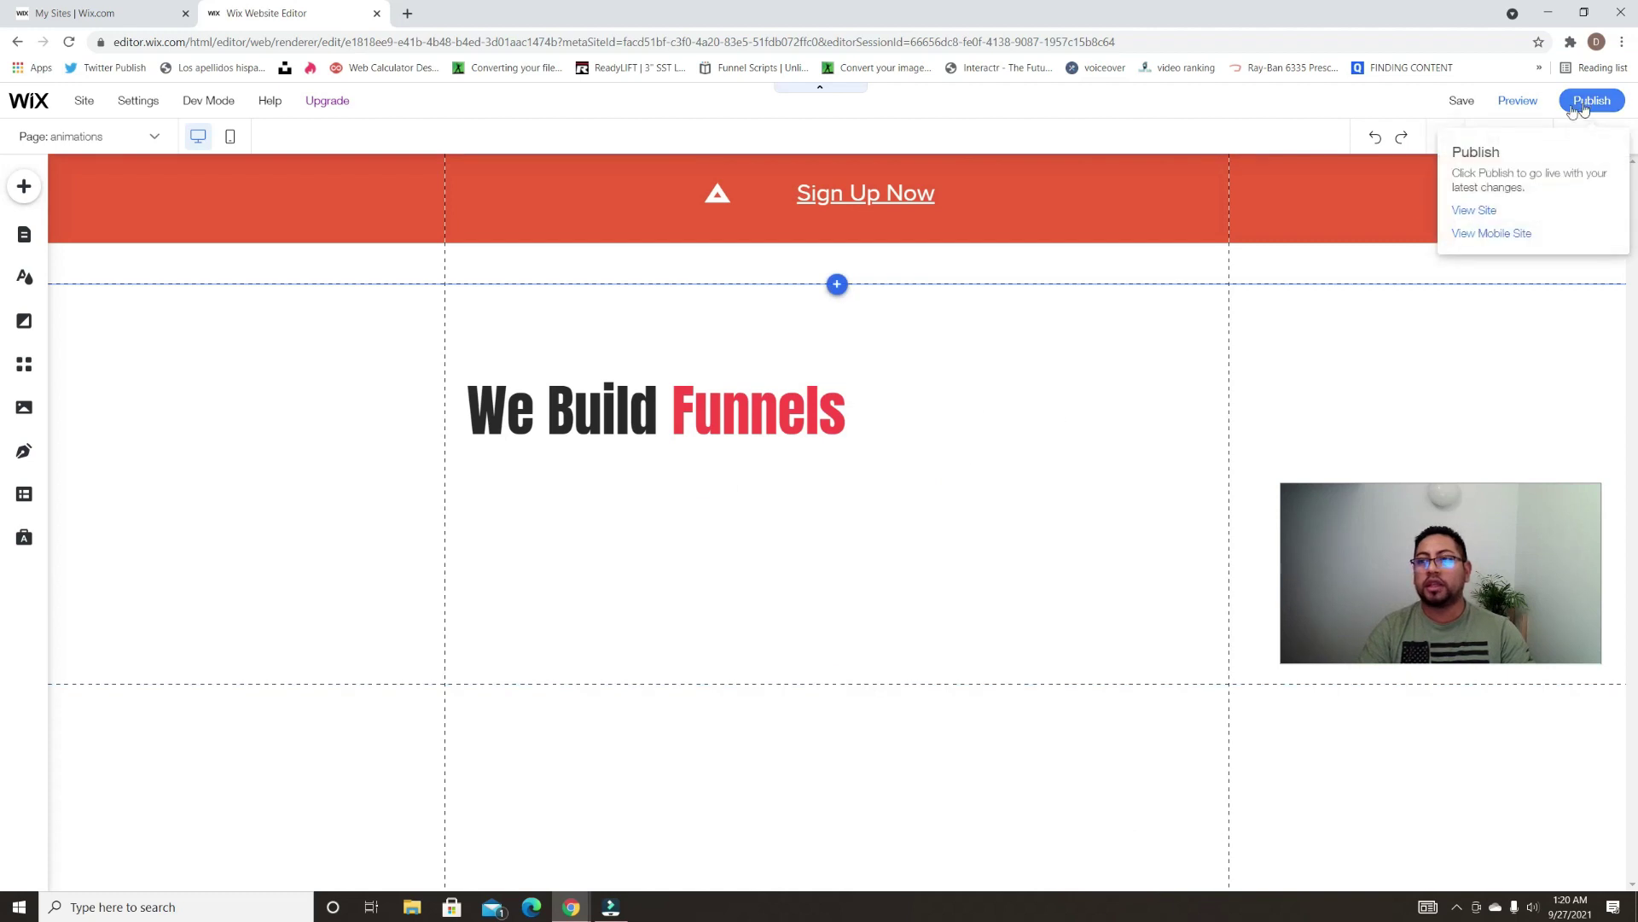
click(1518, 101)
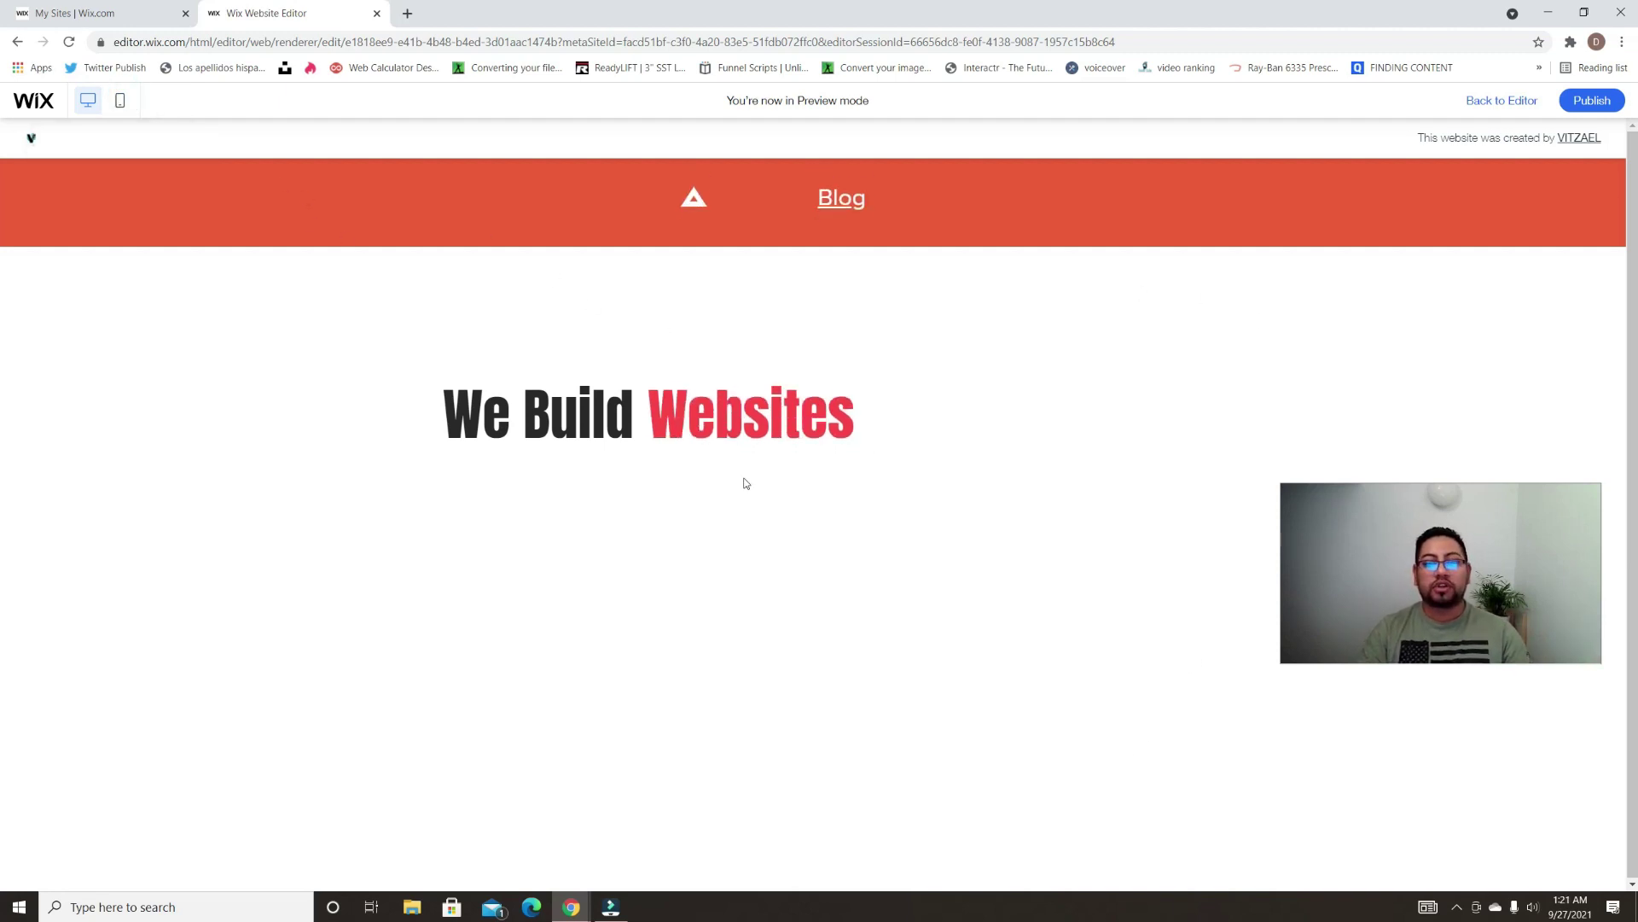
click(1502, 101)
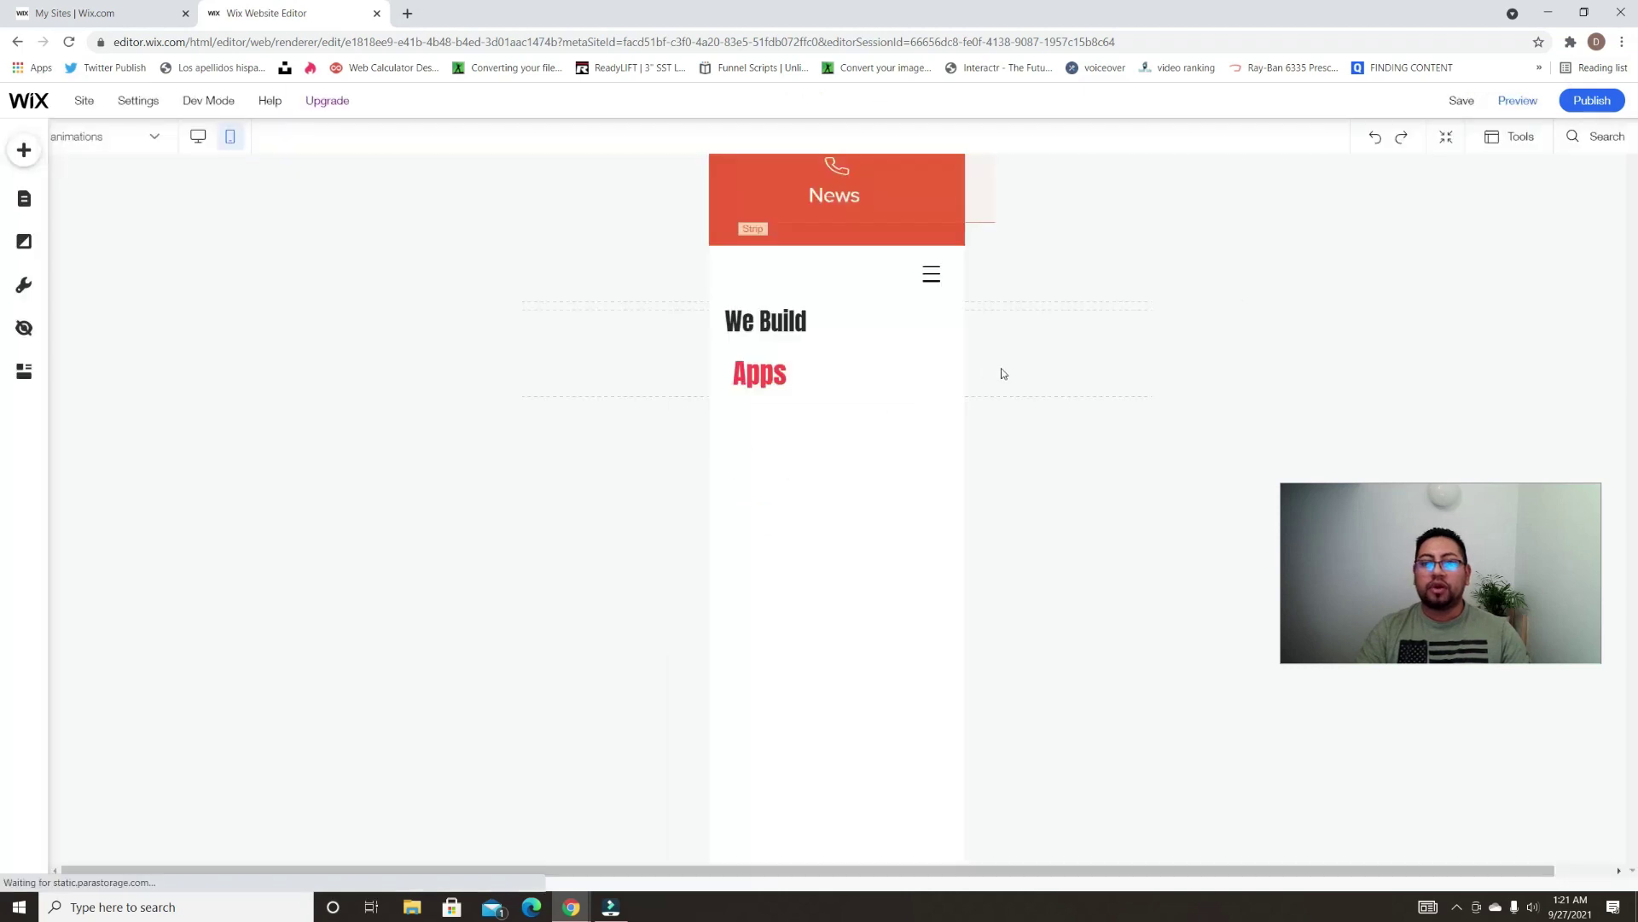
In the mobile layout, narrow the "We Build" text box and move it to about x 8, y 224
click(817, 377)
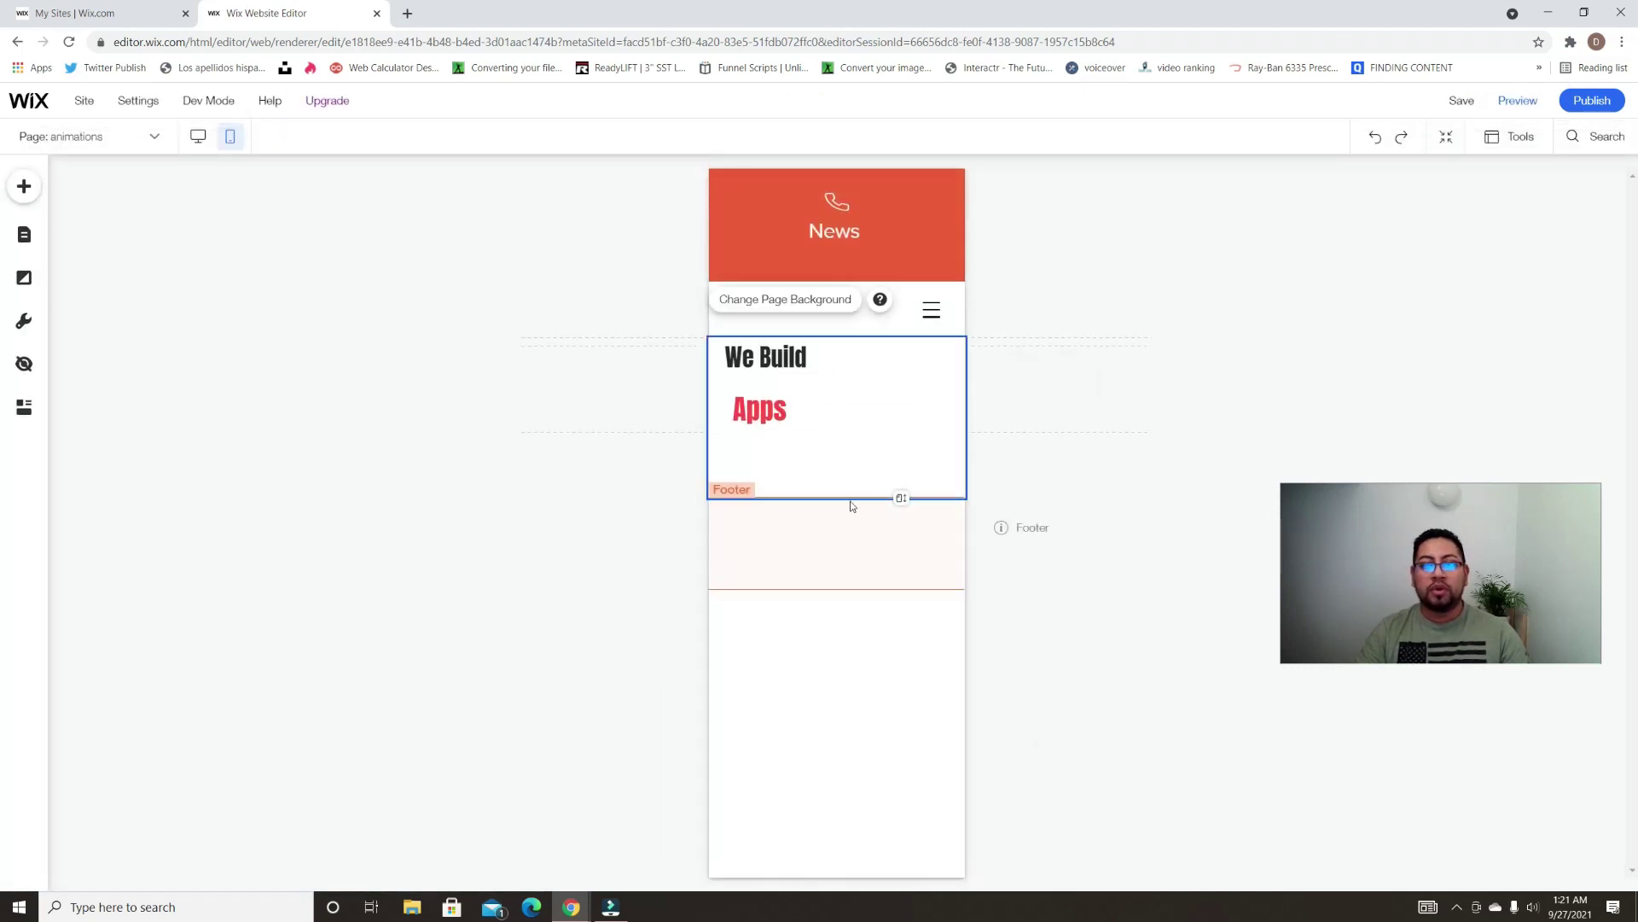
click(815, 411)
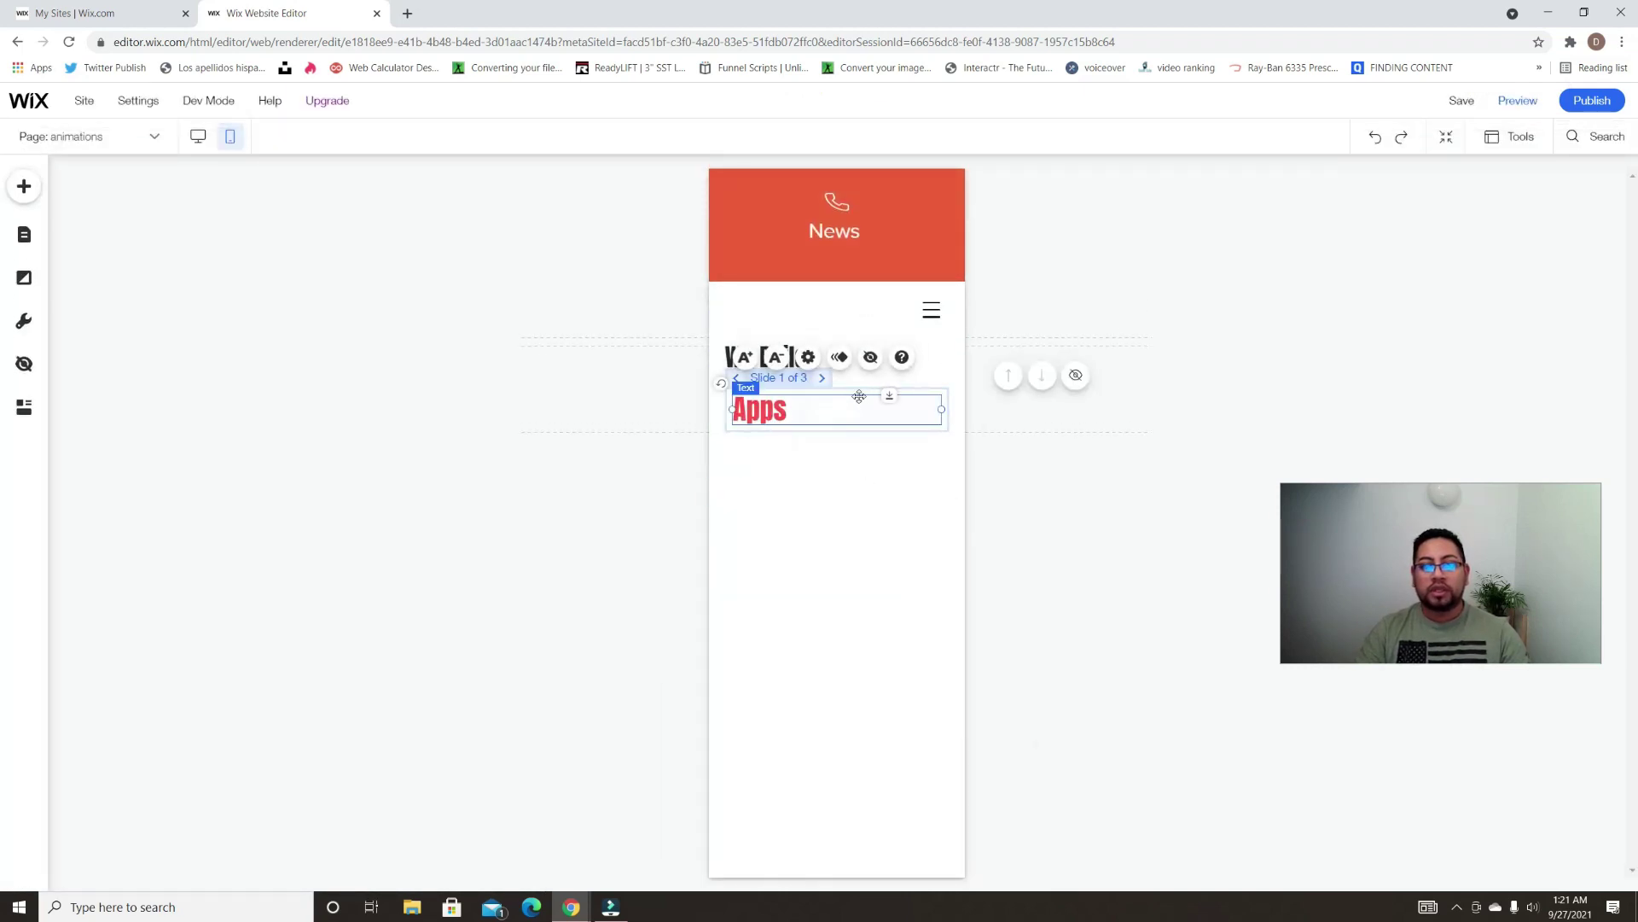
click(939, 358)
drag(950, 356, 775, 357)
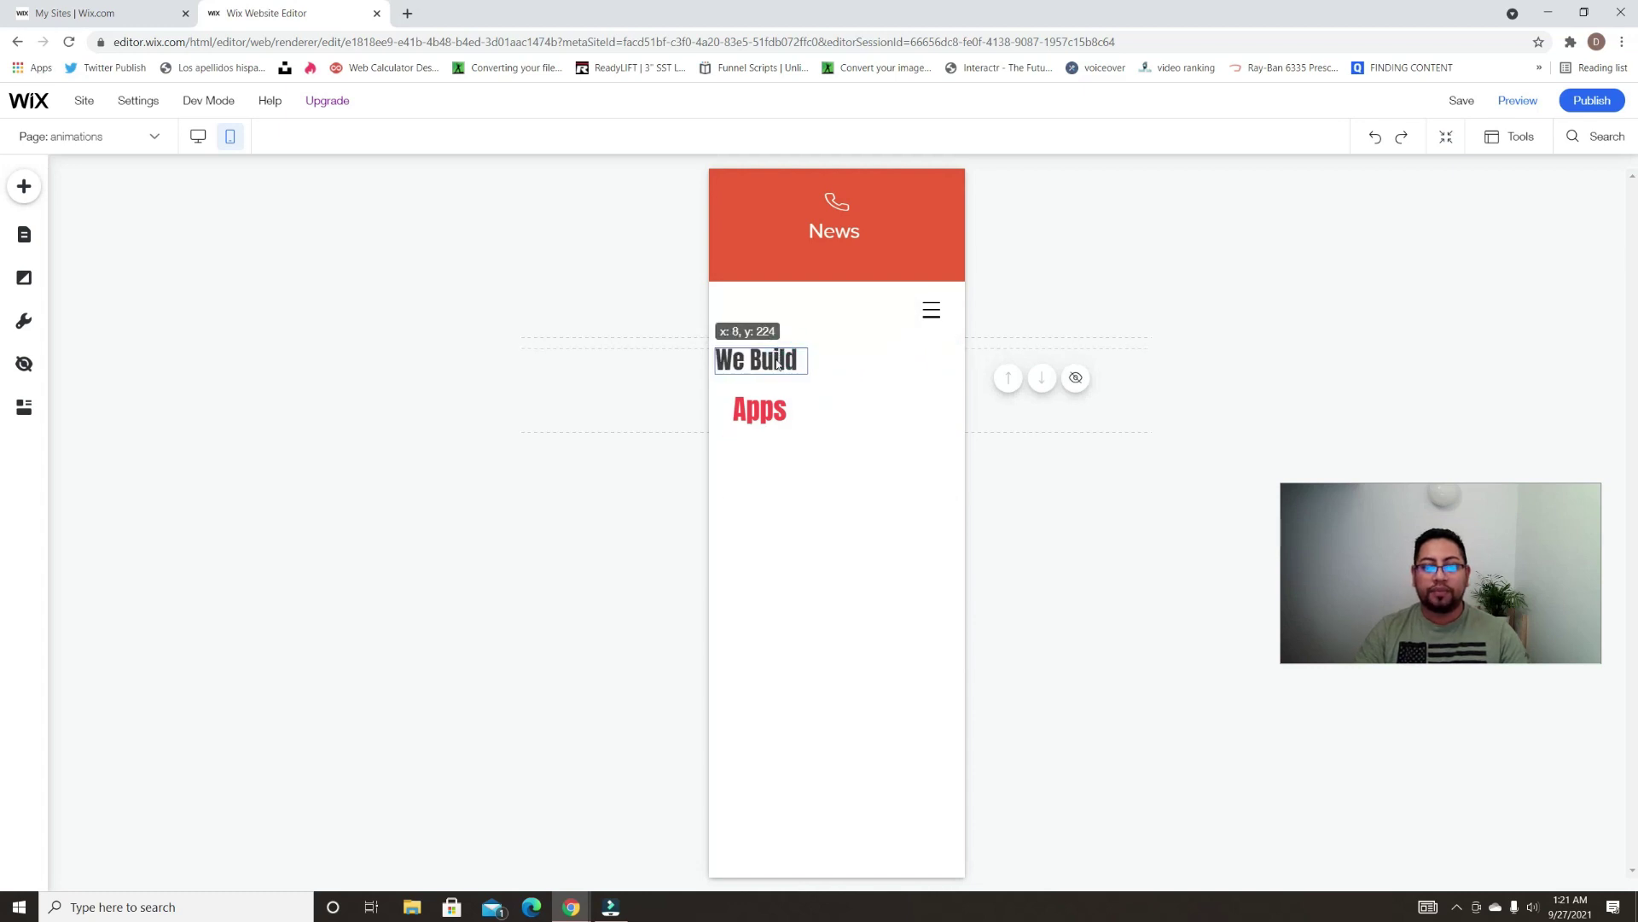
Narrow the mobile "Apps" text and its slideshow, and place the slideshow beside "We Build" at about x 127, y 211
click(811, 410)
drag(938, 408, 834, 406)
click(903, 406)
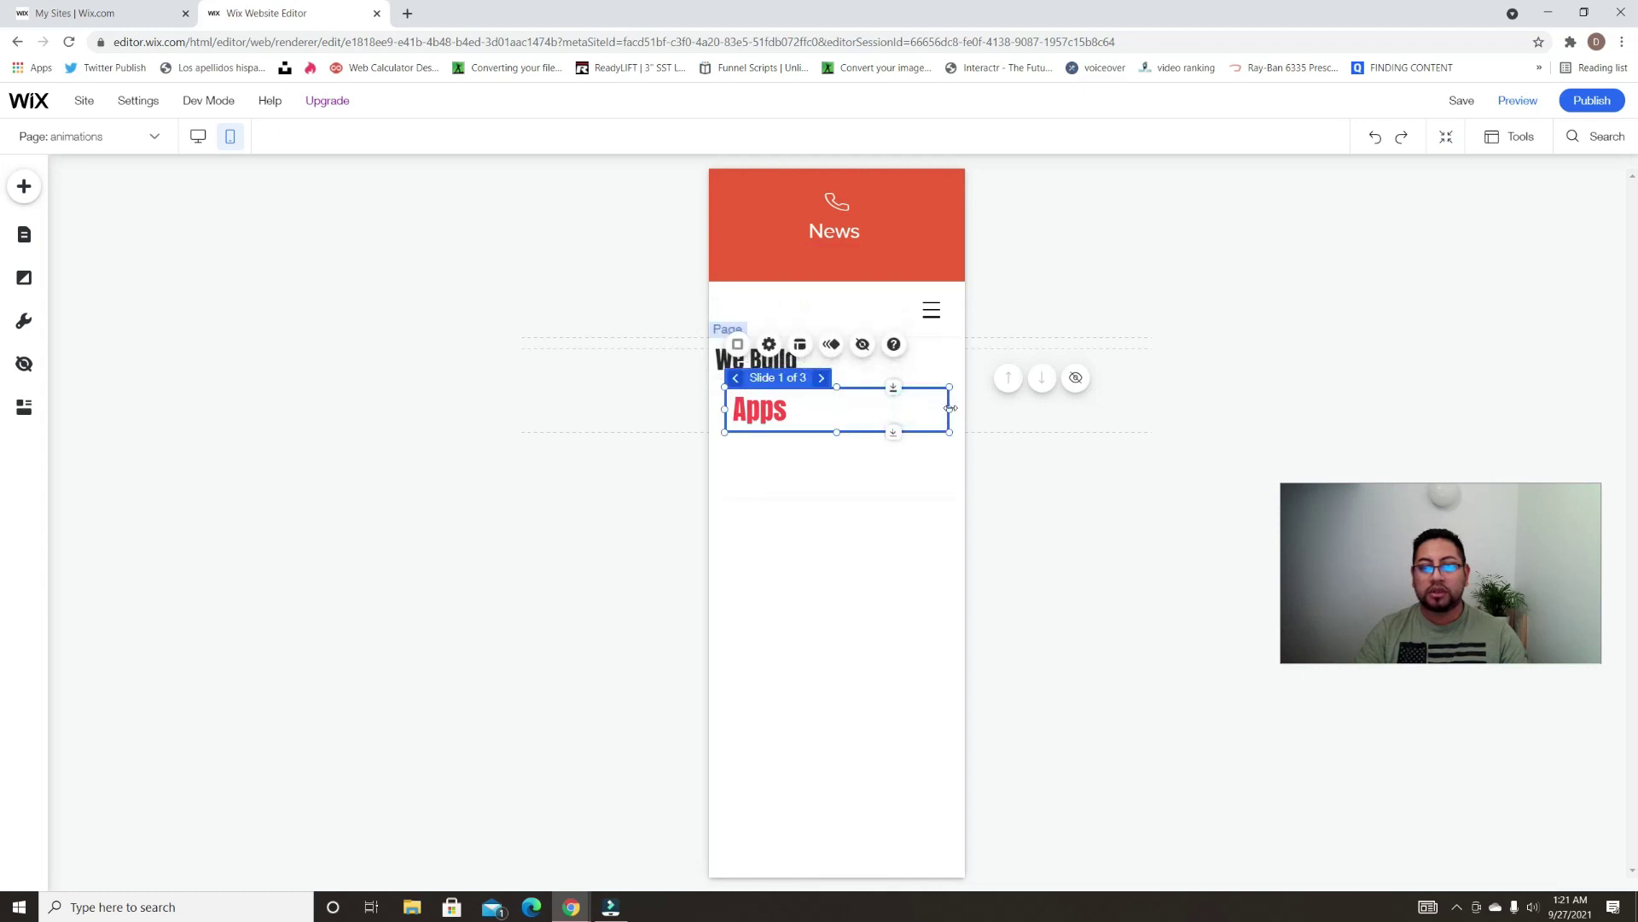
click(950, 408)
drag(852, 418, 936, 367)
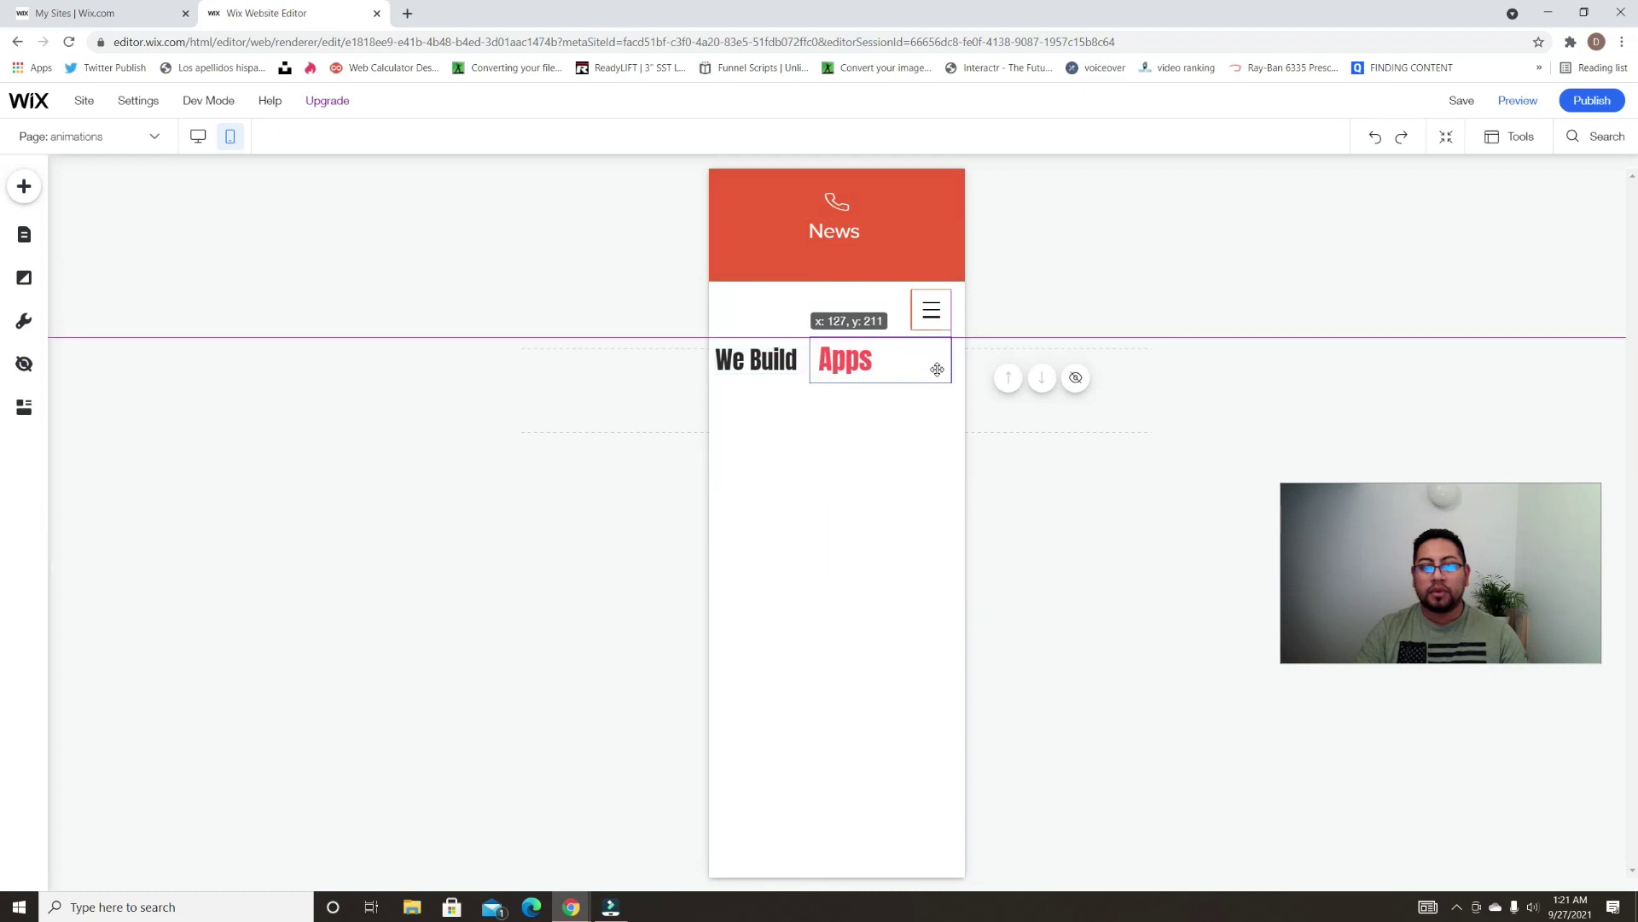
Tighten the mobile "We Build" text box around its words and move the slideshow directly against it
click(805, 361)
mouse_move(805, 359)
mouse_down()
mouse_move(789, 357)
mouse_move(807, 358)
mouse_up()
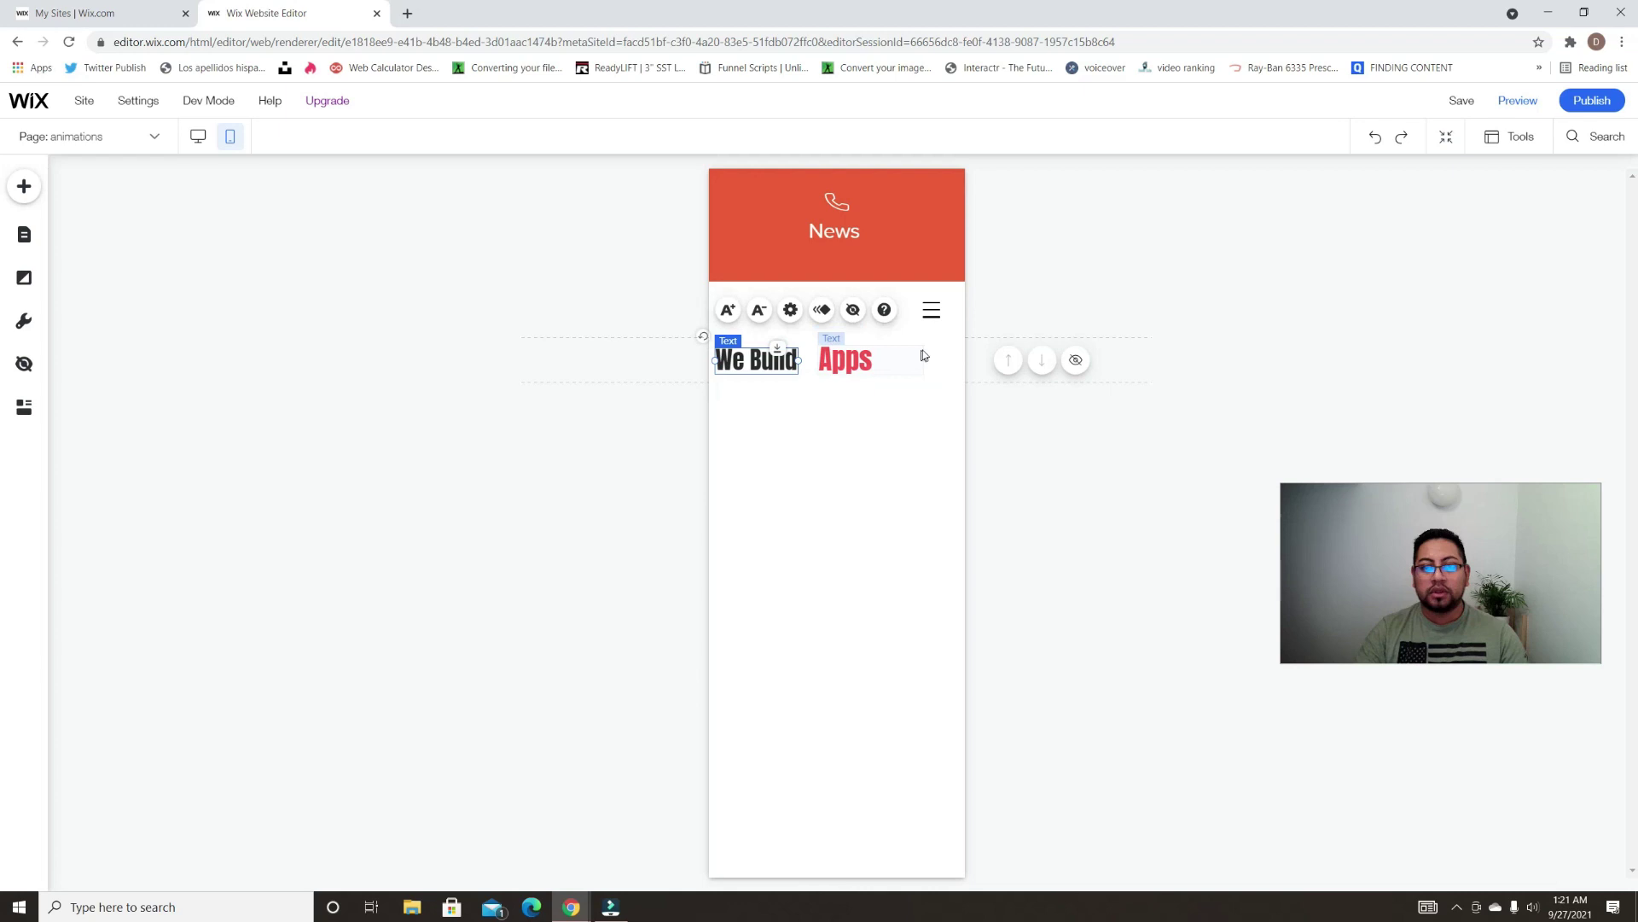
click(928, 355)
drag(939, 354, 928, 353)
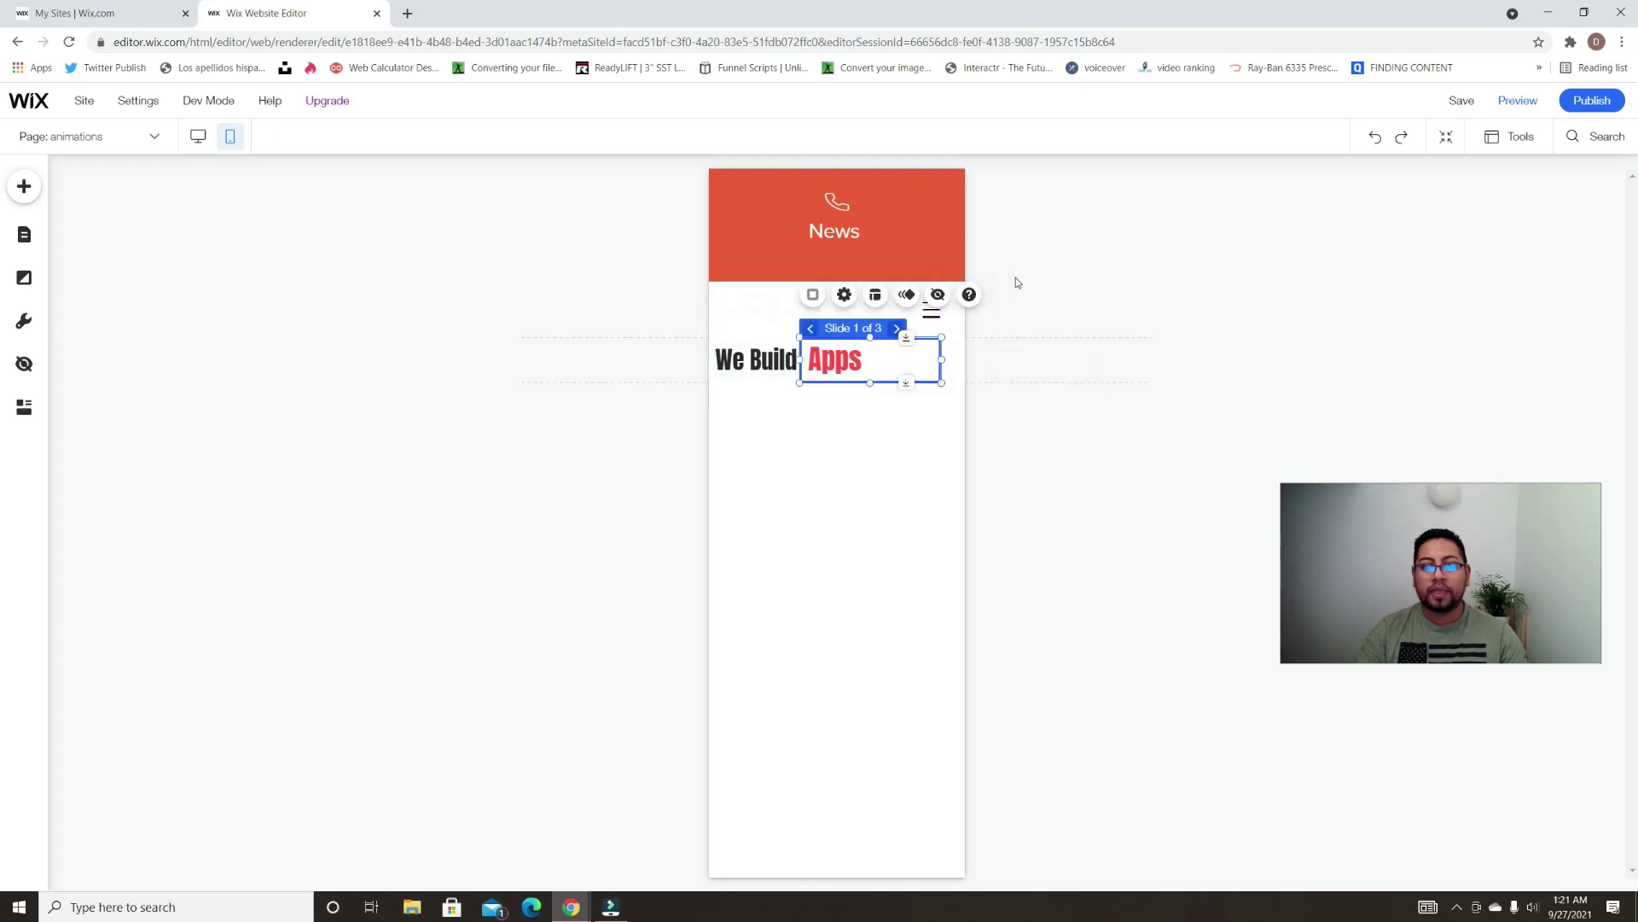
Preview the mobile page to check both slideshows, and return to the desktop editing view
click(1517, 101)
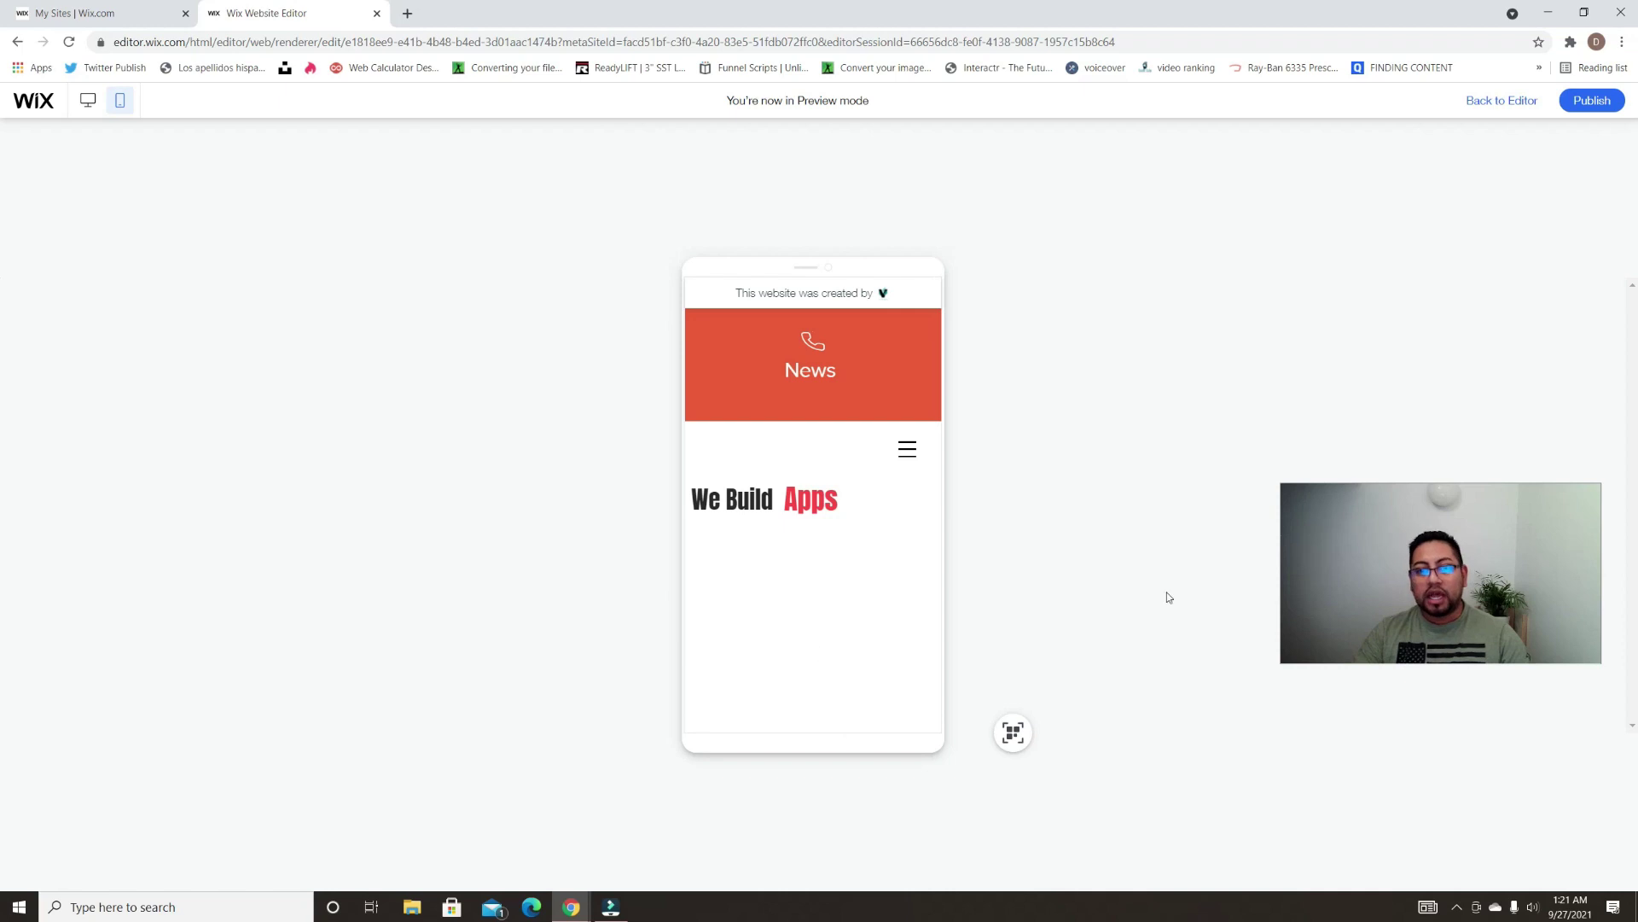
click(1512, 101)
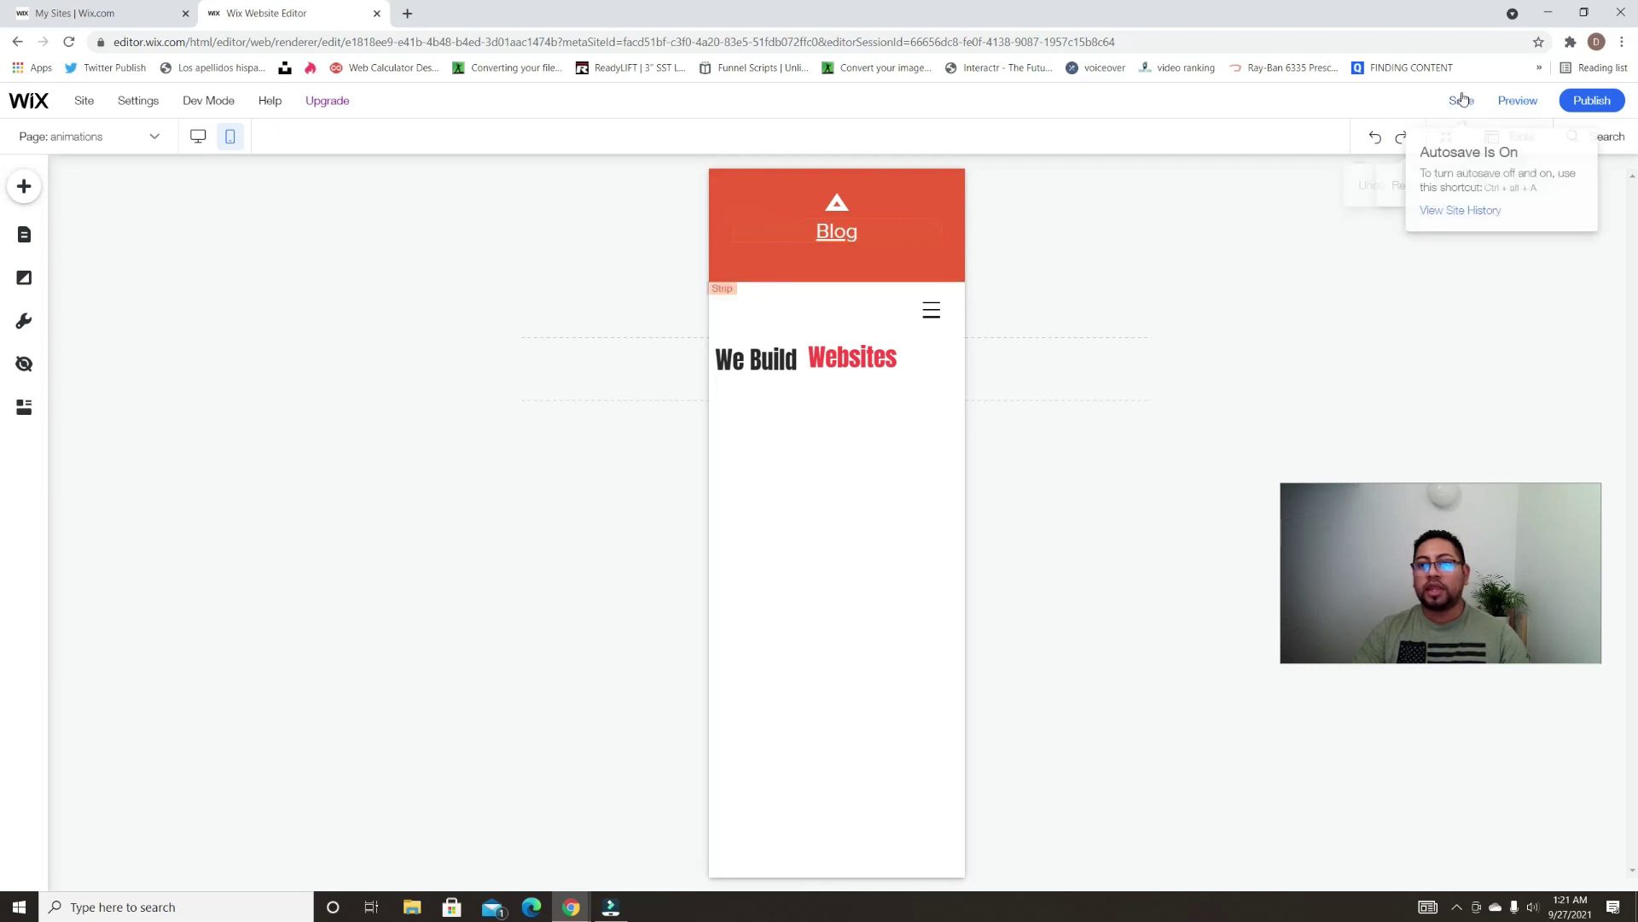
click(205, 135)
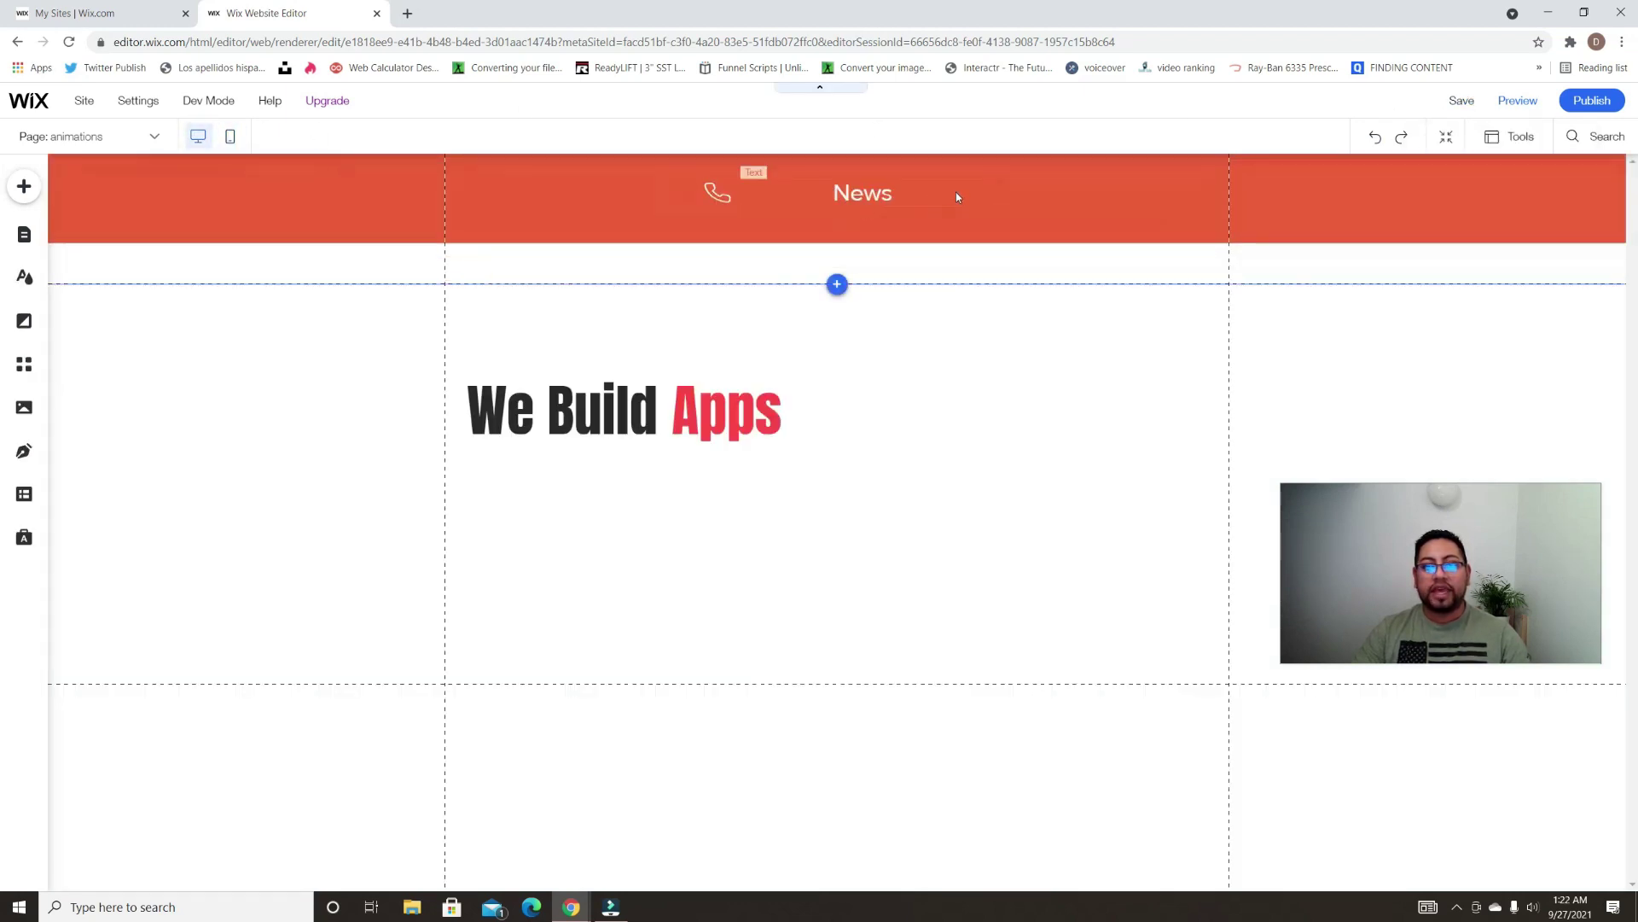
Review the header slideshow's autoplay, slide timing and transition settings, and close them without changes
click(1000, 184)
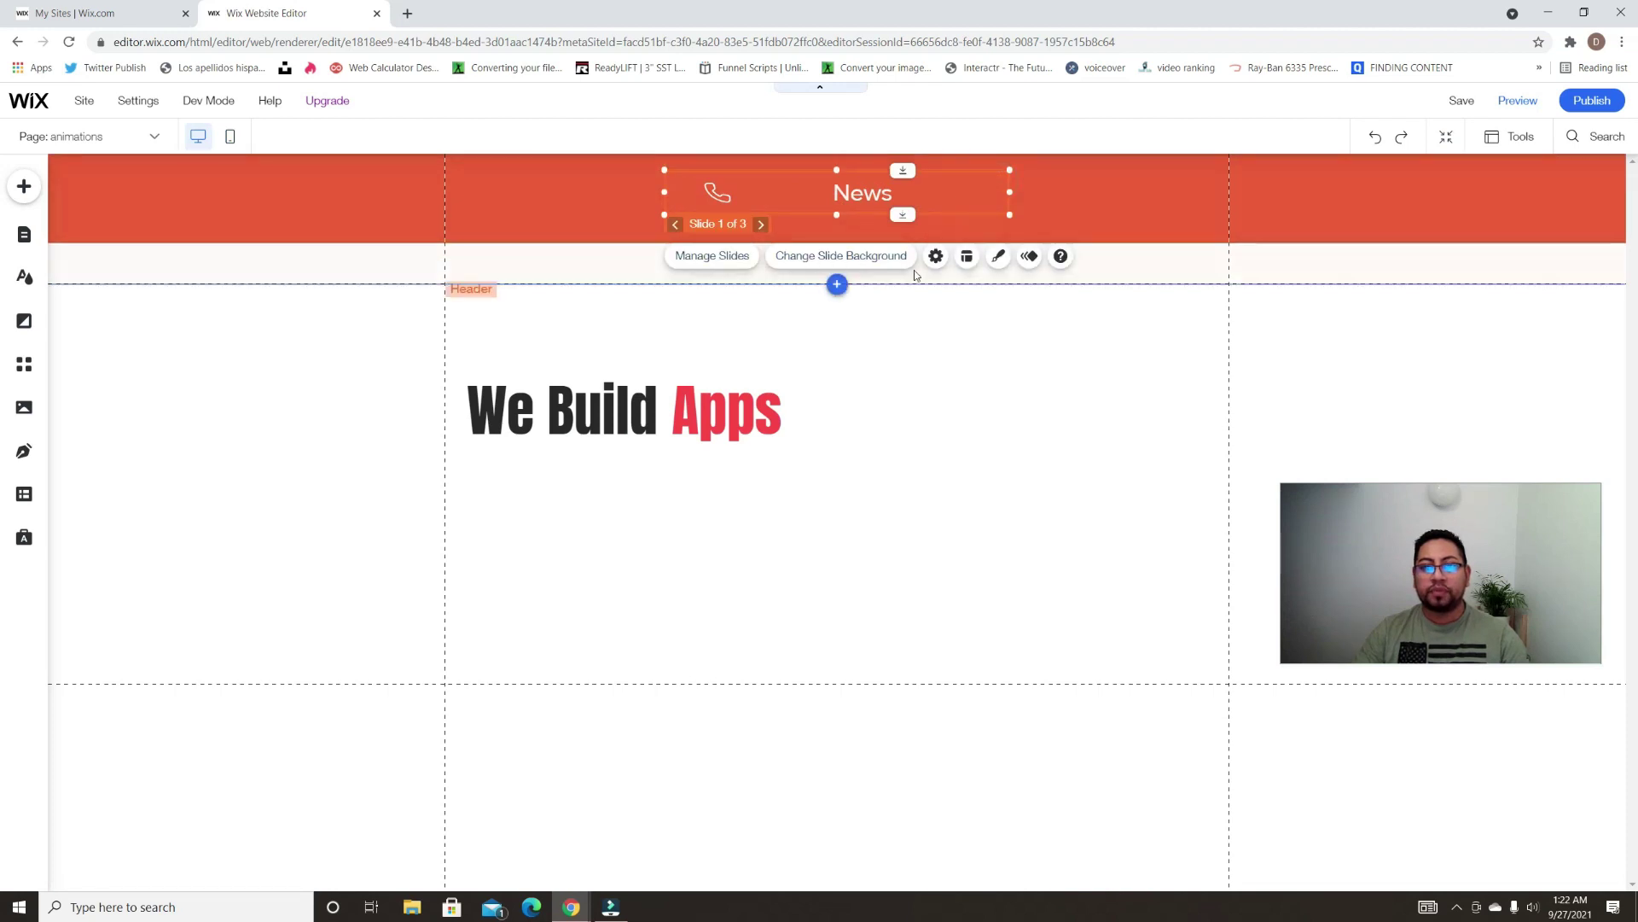
click(936, 257)
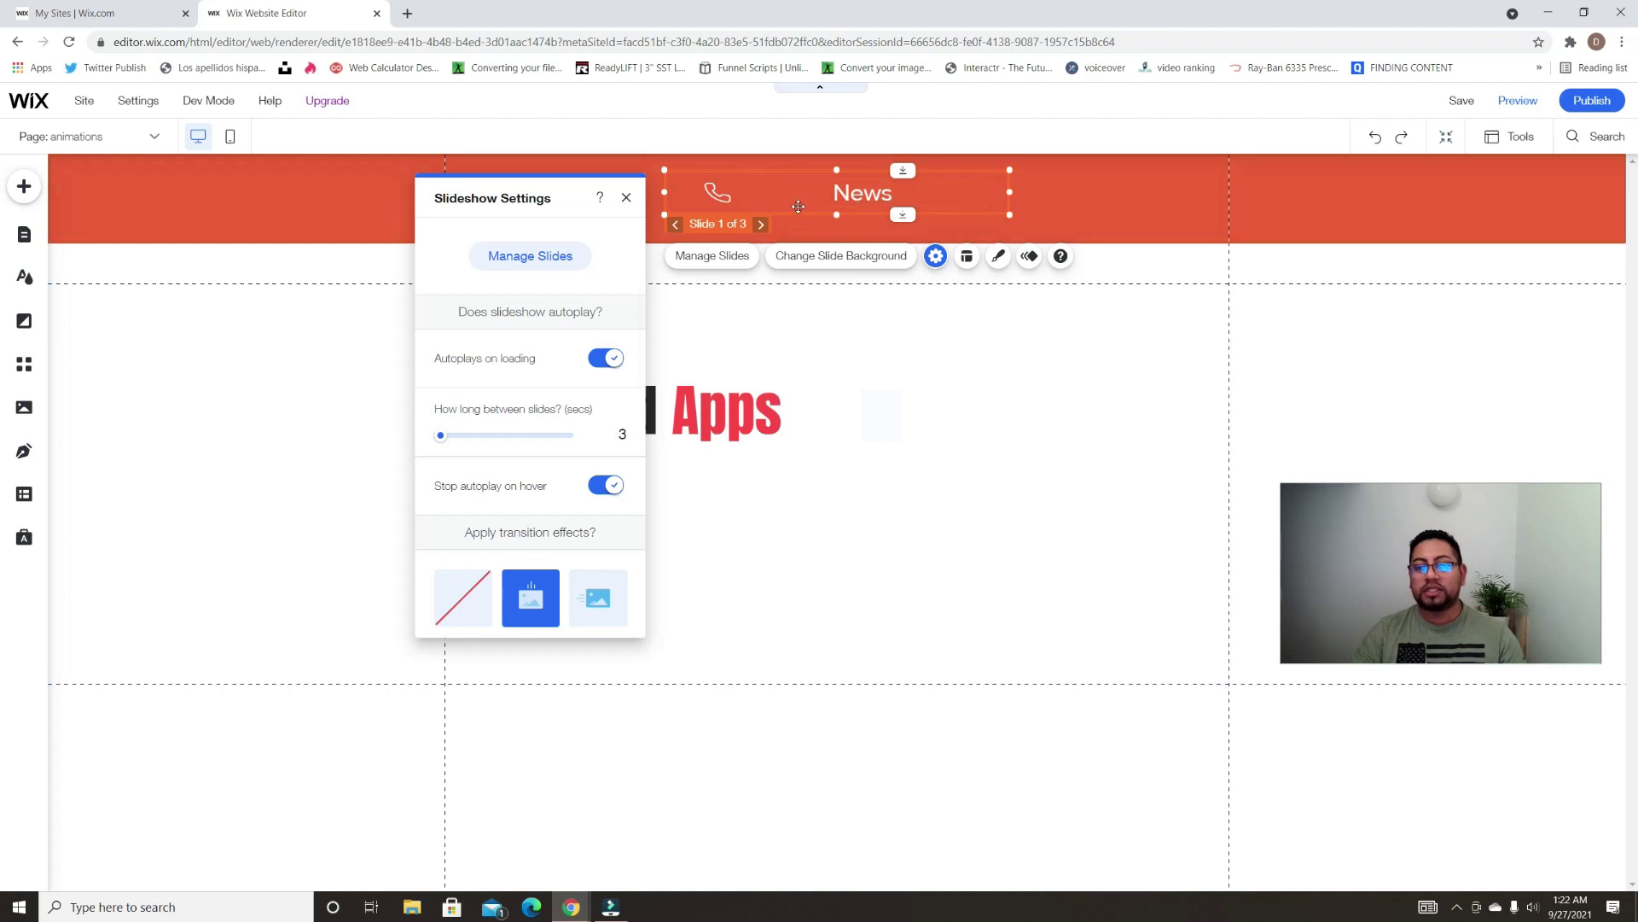
click(626, 197)
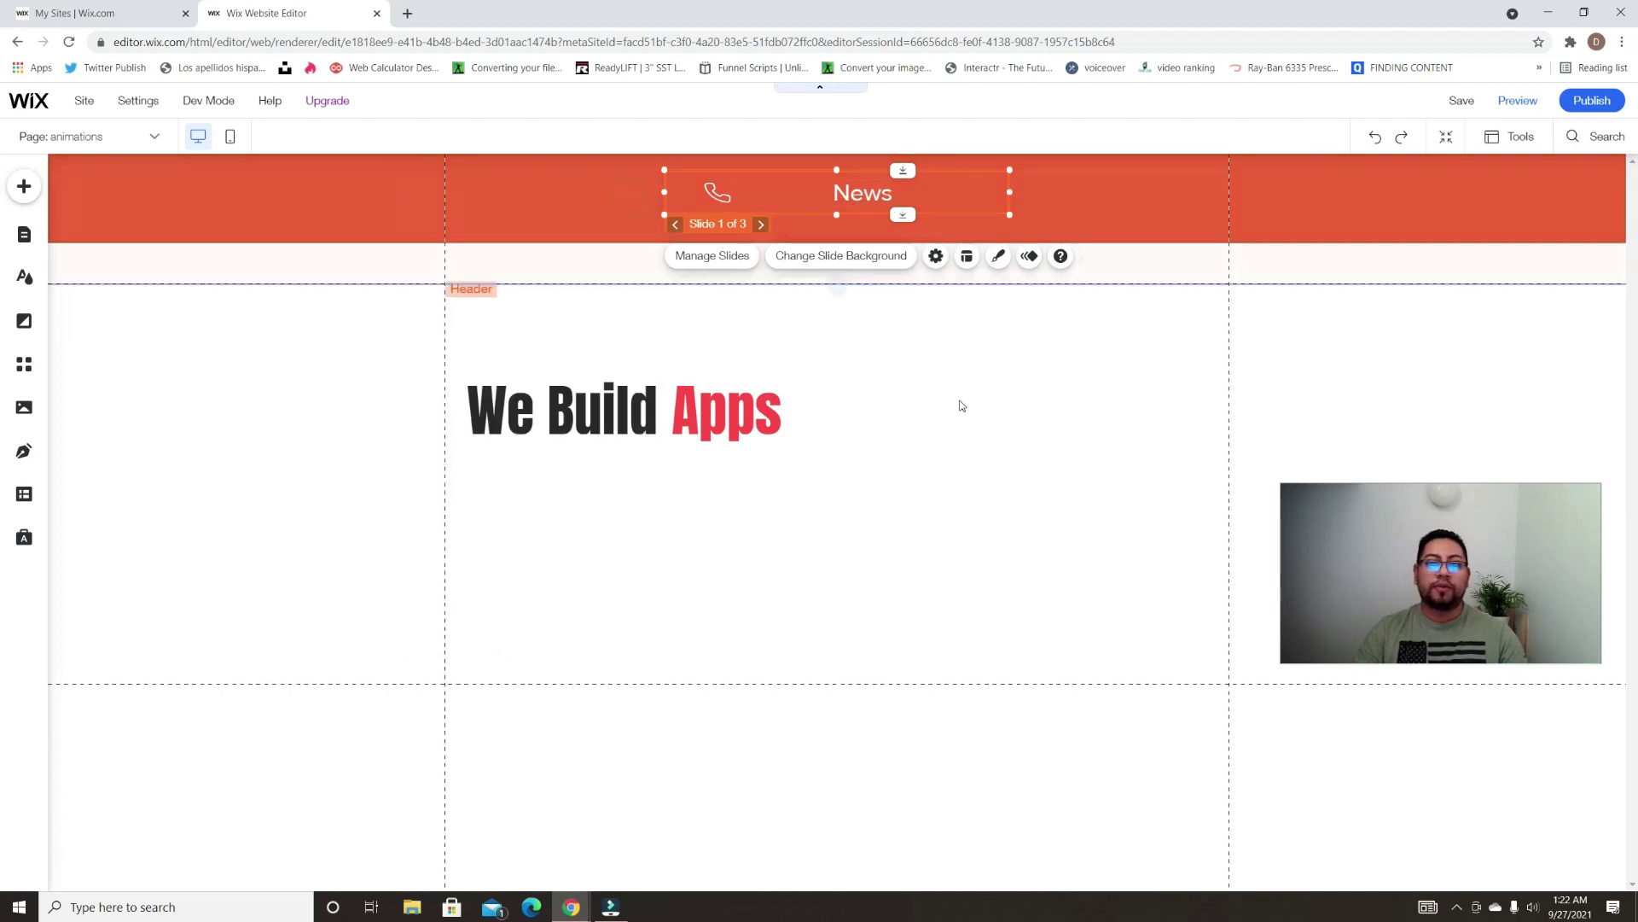
click(958, 402)
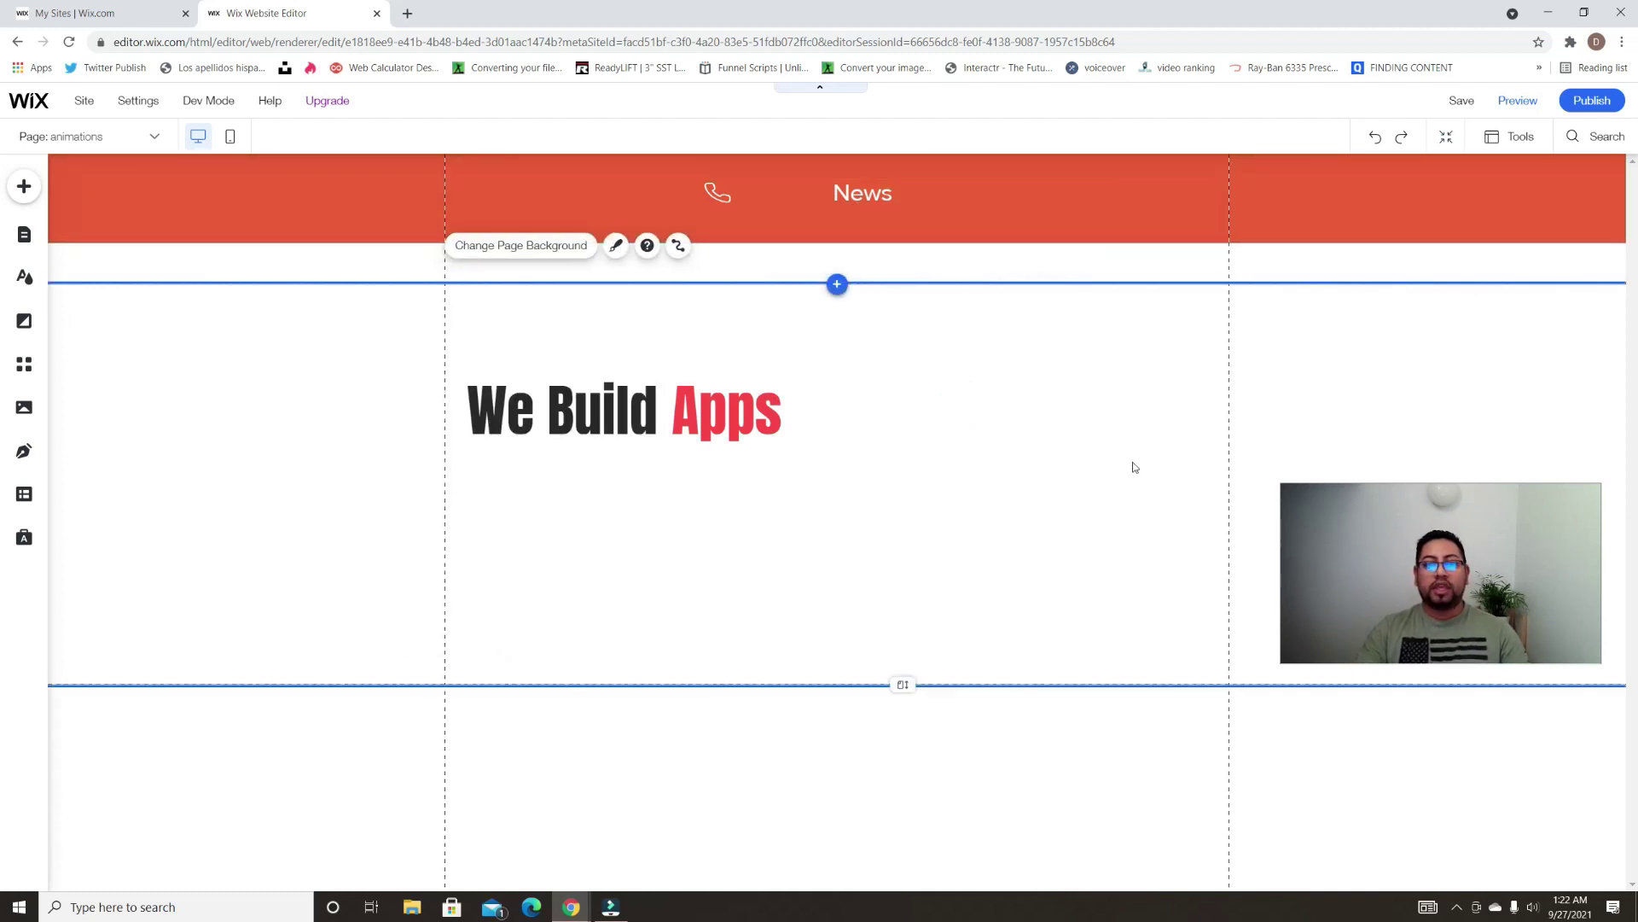